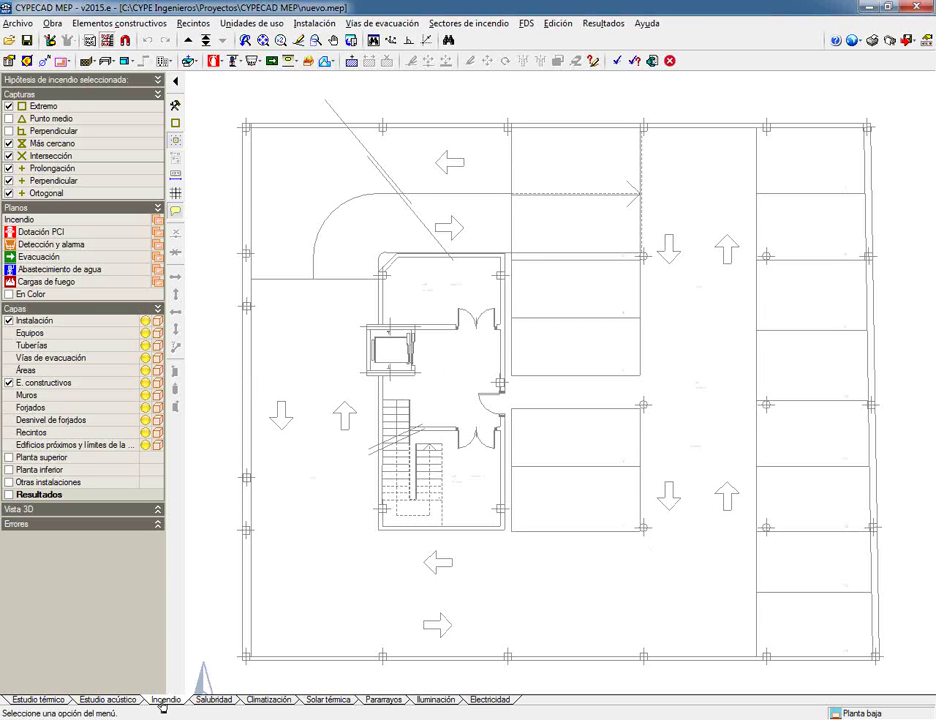
Compare the BIE inlet pressure criteria in the fire installation's general data and accept Según UNE EN 671-1,2 (recomendado).
left_click(47, 23)
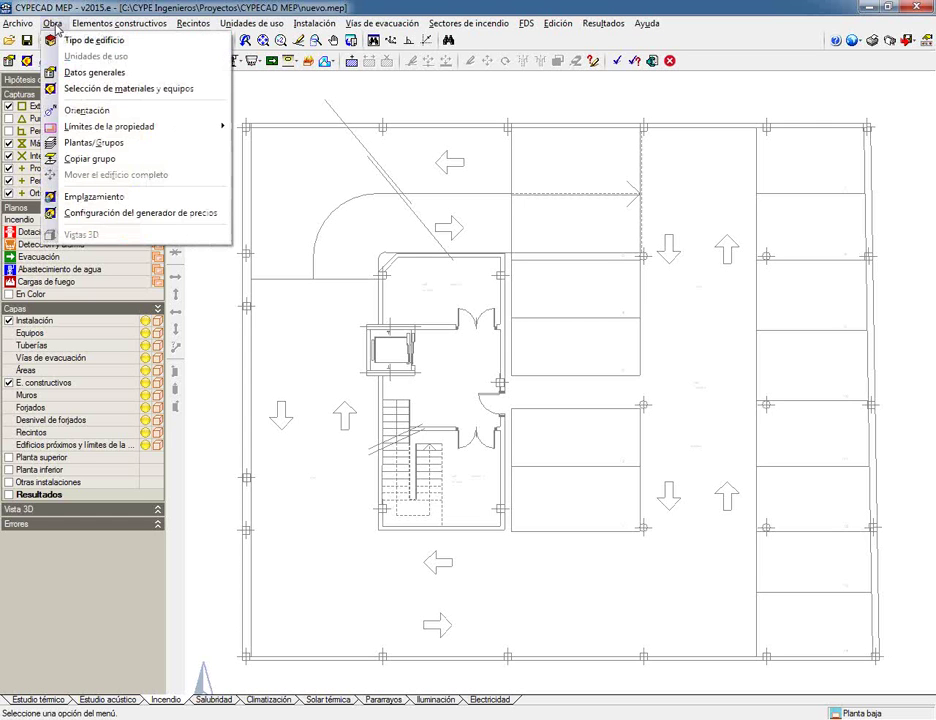
left_click(86, 73)
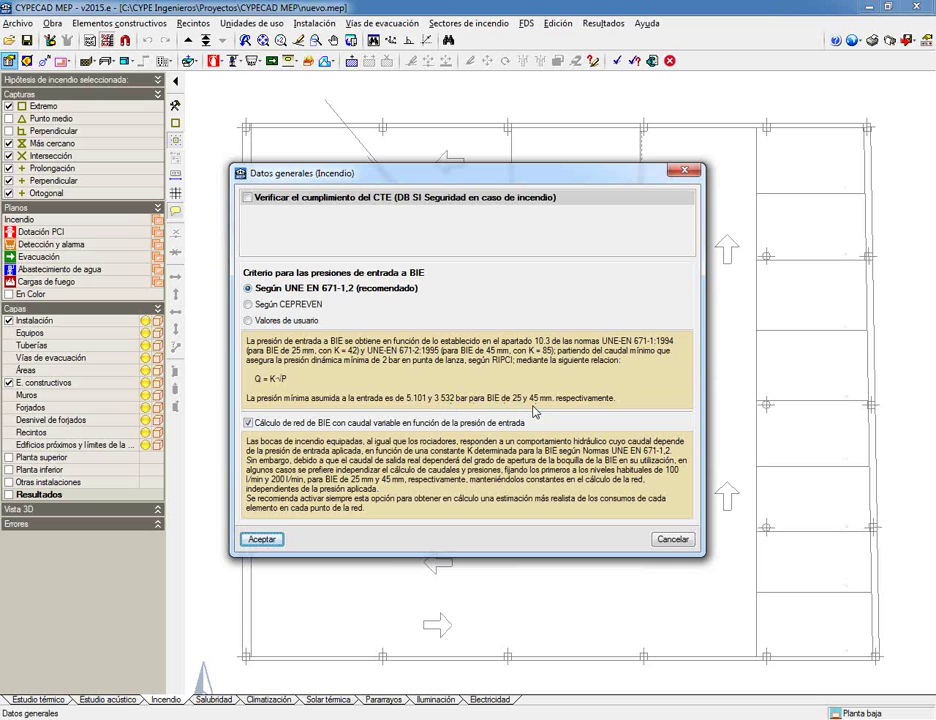
left_click(305, 304)
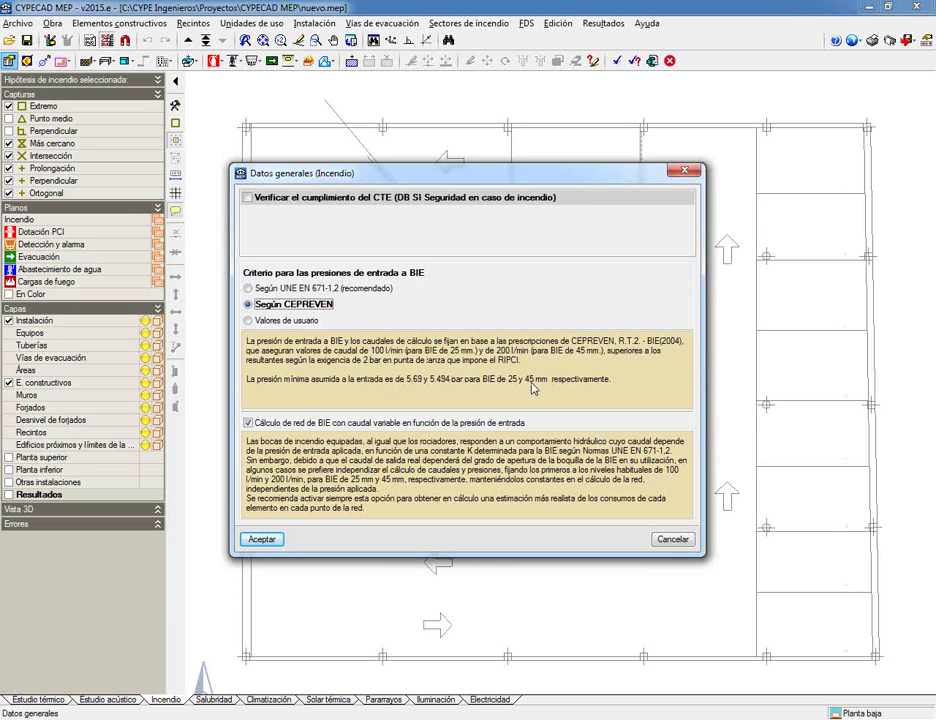
left_click(293, 321)
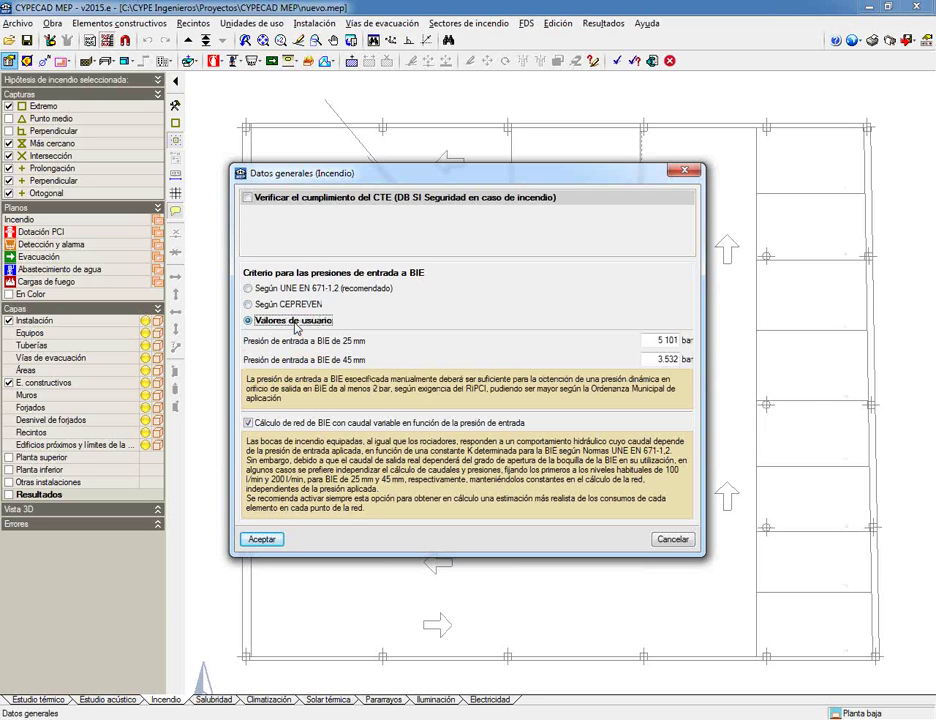
double_click(665, 340)
key("Tab")
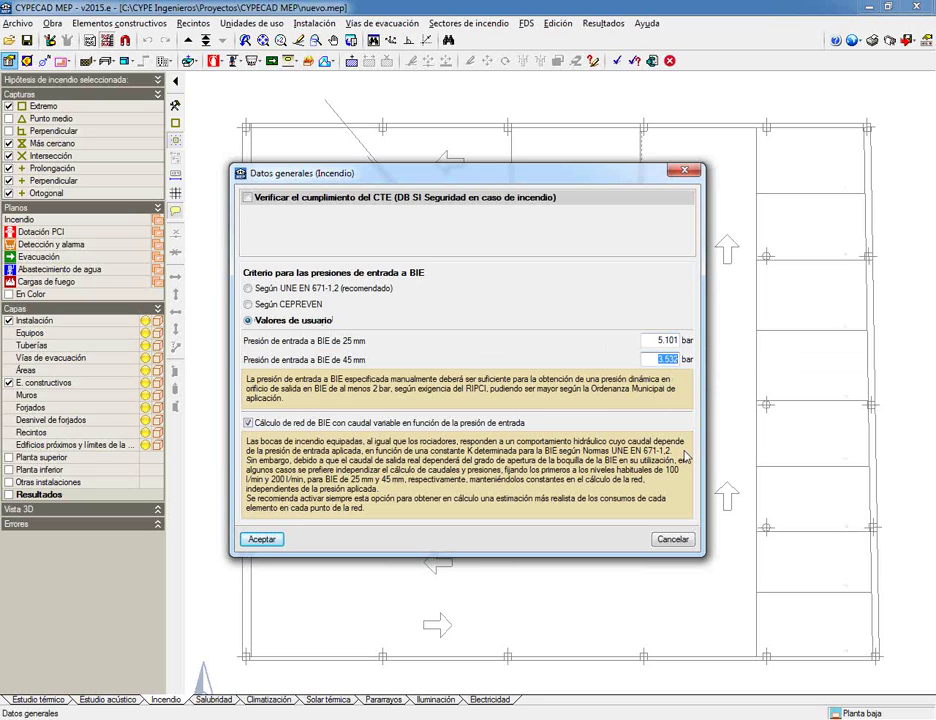
left_click(262, 289)
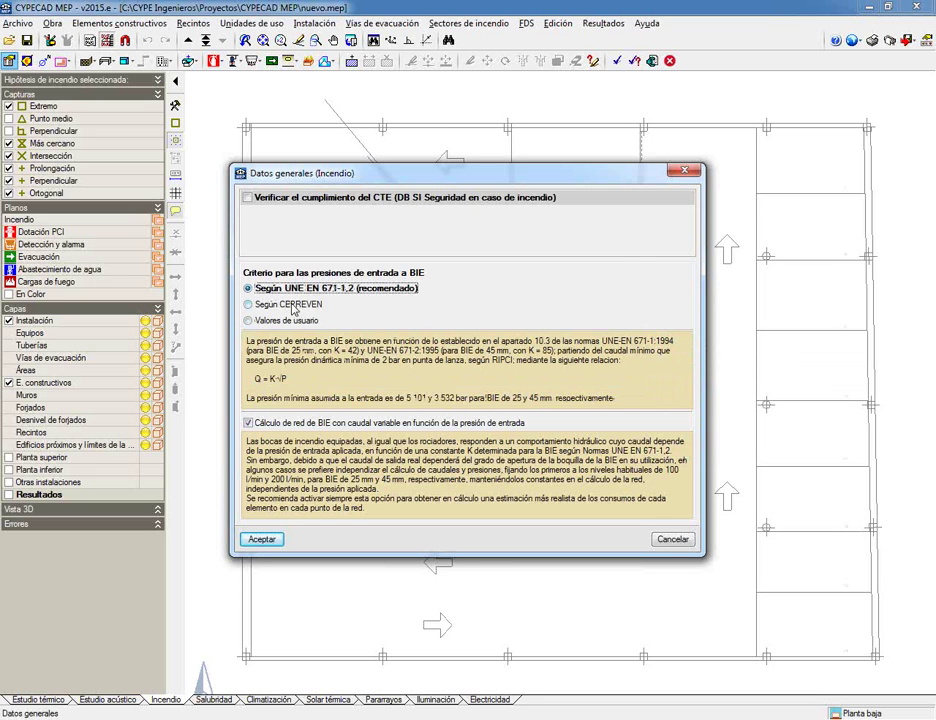
left_click(263, 540)
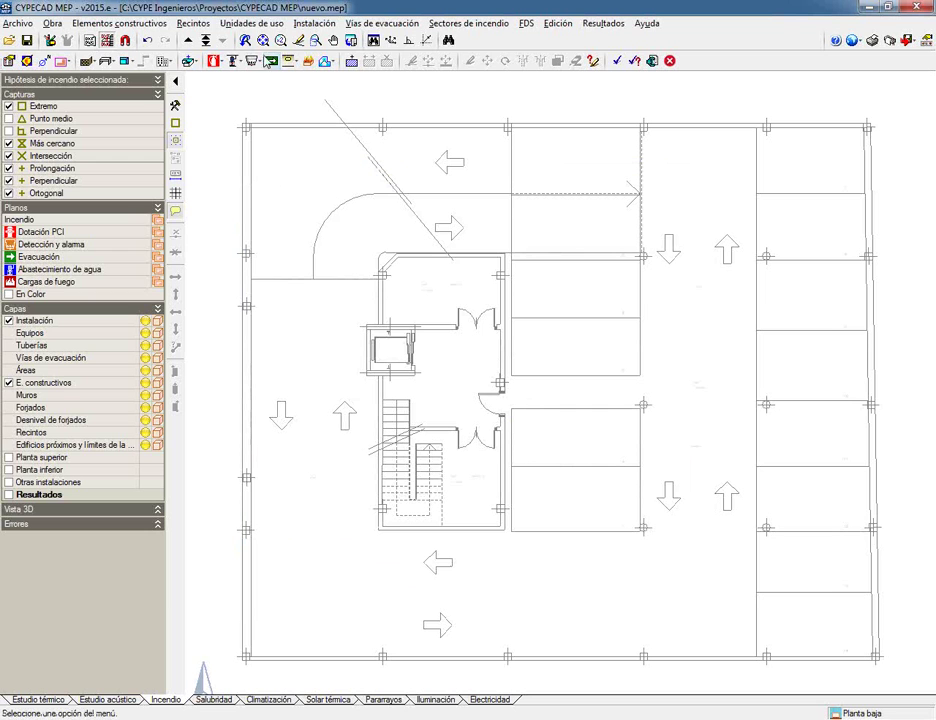
Set up a 25 mm equipped fire hose (BIE) with UNE EN 671-1,2 pressures and 210x210 mm photoluminescent polystyrene signage.
left_click(330, 25)
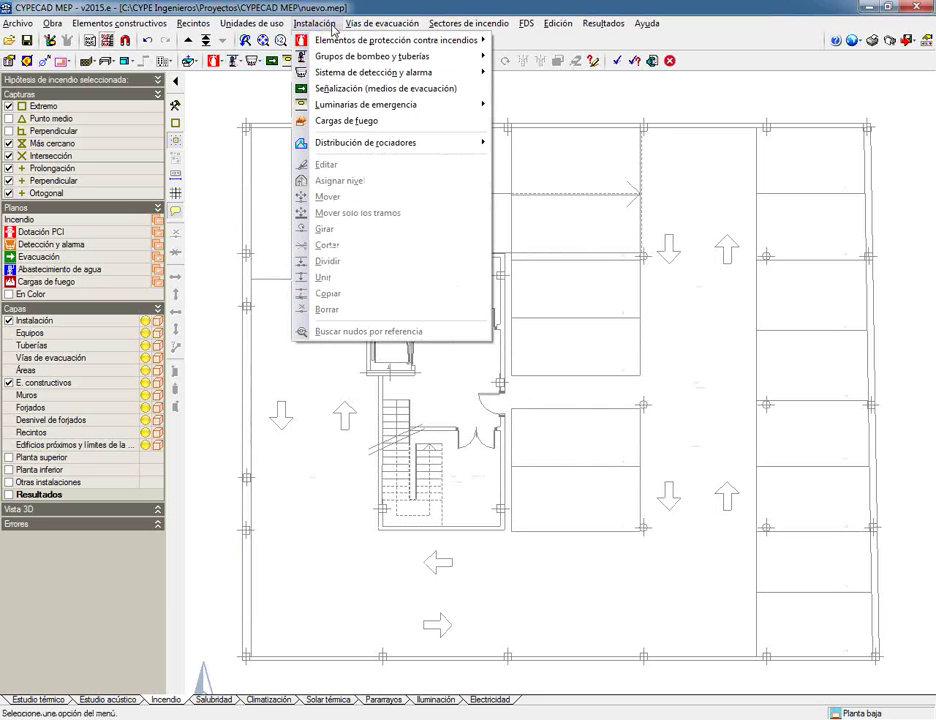
mouse_move(340, 40)
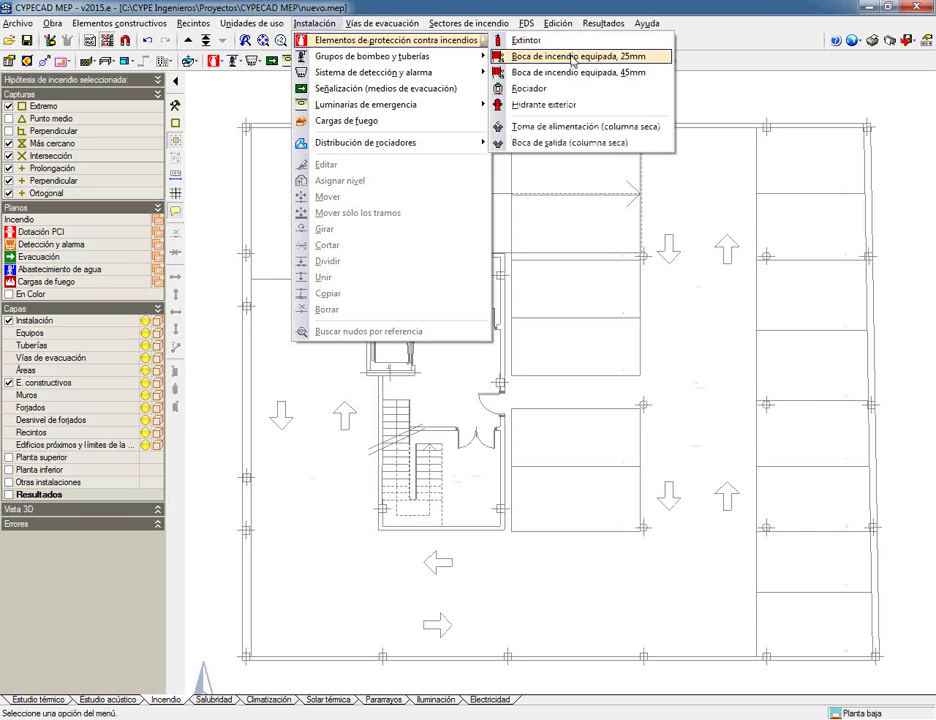
left_click(572, 57)
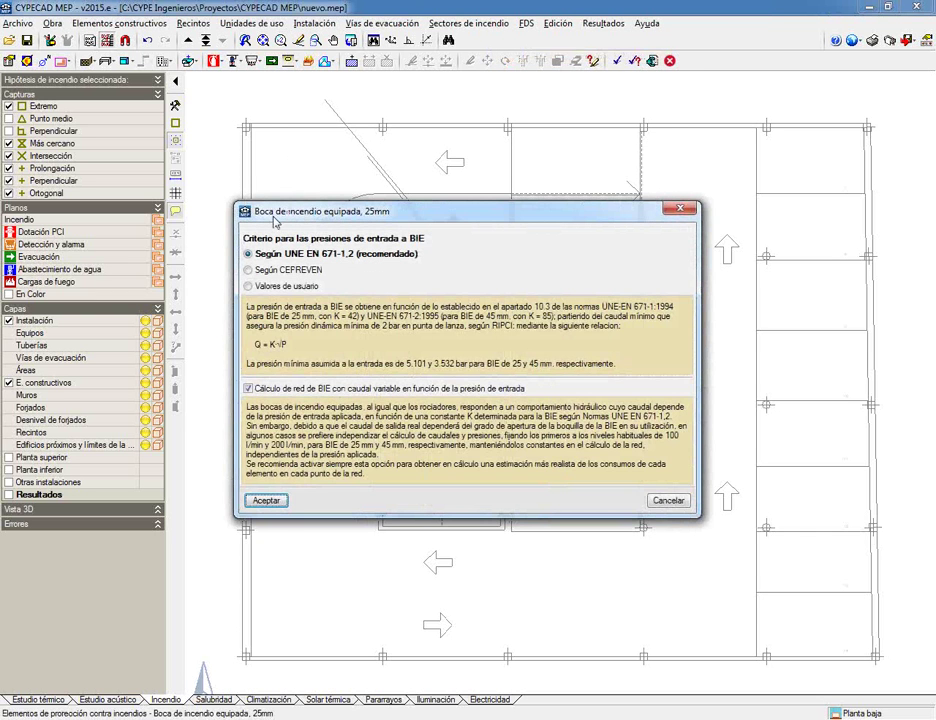
left_click(262, 501)
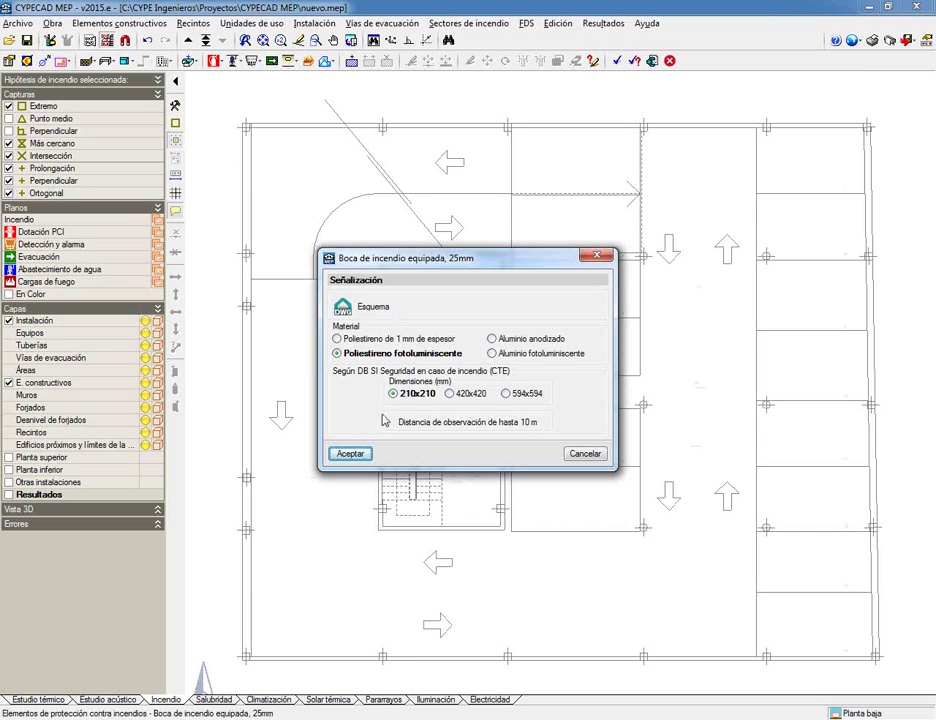
left_click(470, 393)
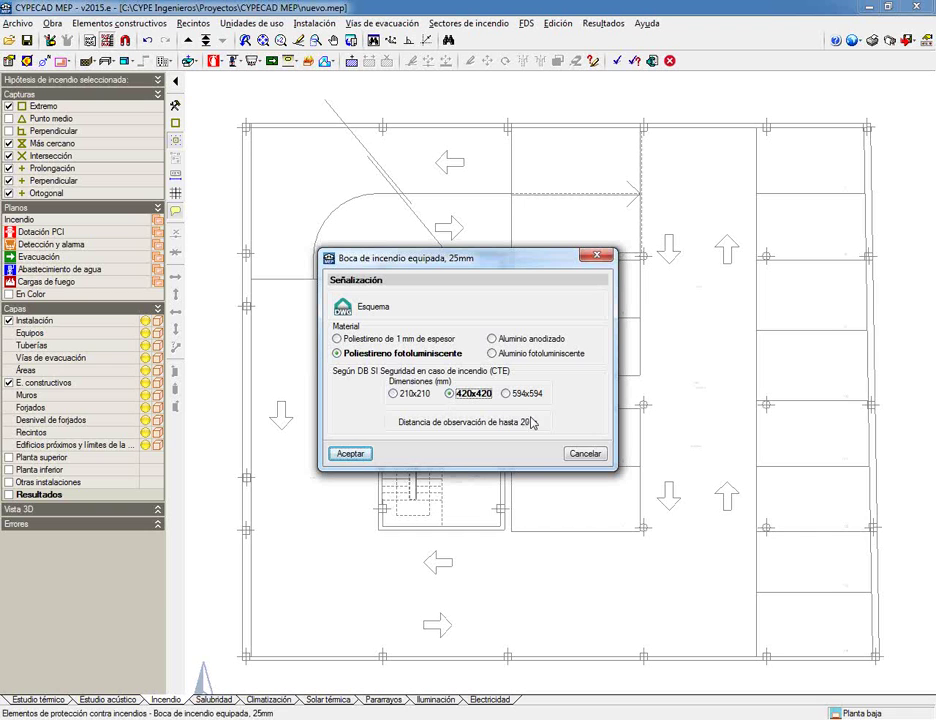
left_click(506, 393)
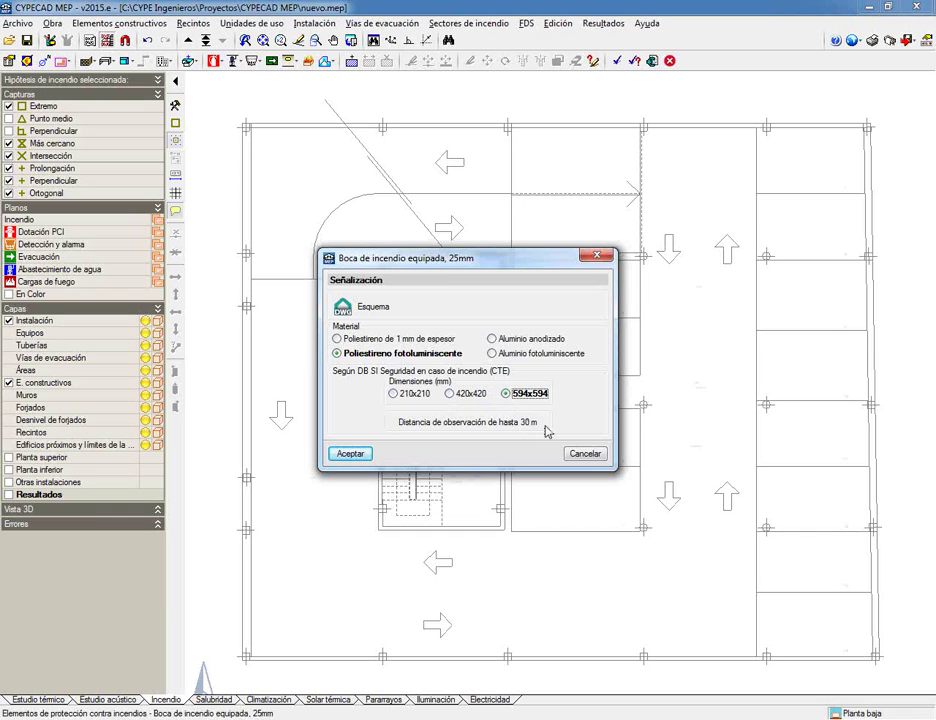
left_click(394, 393)
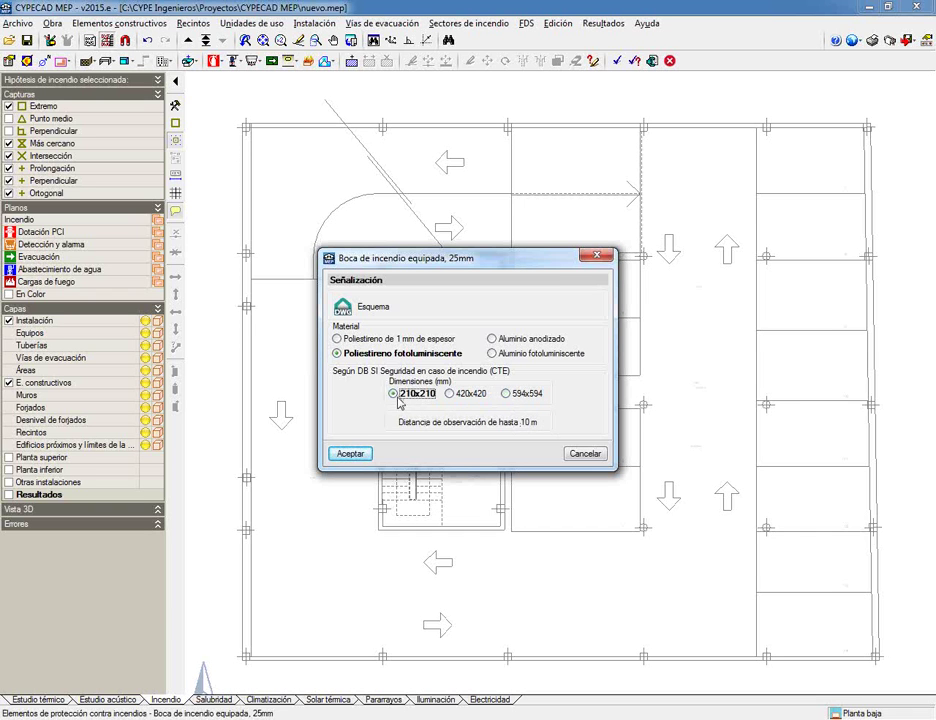
left_click(350, 453)
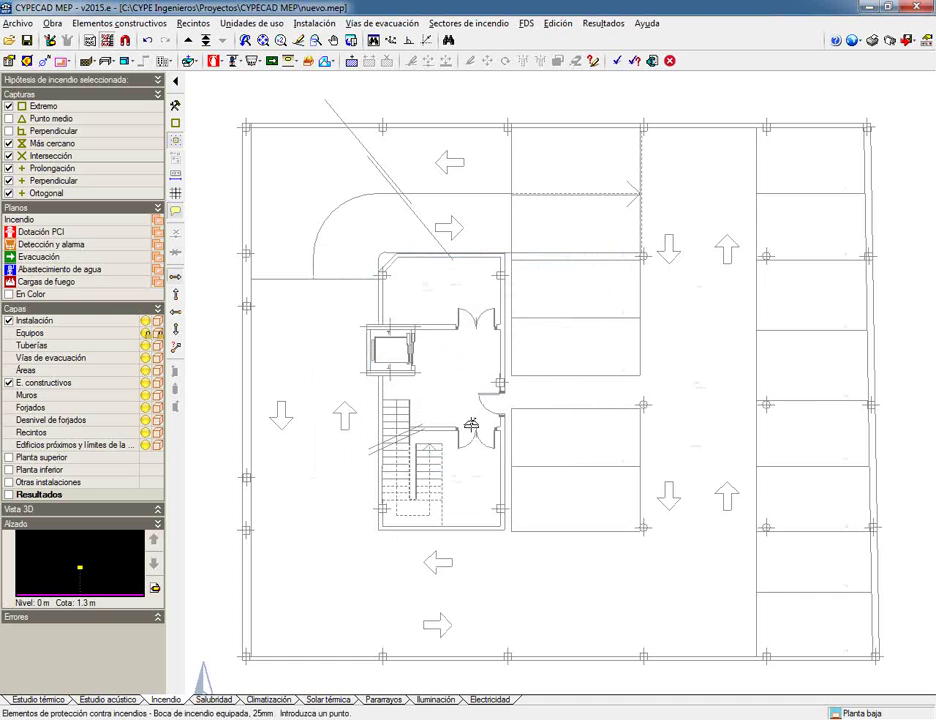
Place three 25 mm BIEs: beside the stair, at the upper column of the east parking row, and on the lower west wall.
scroll(418, 417, "up", 2)
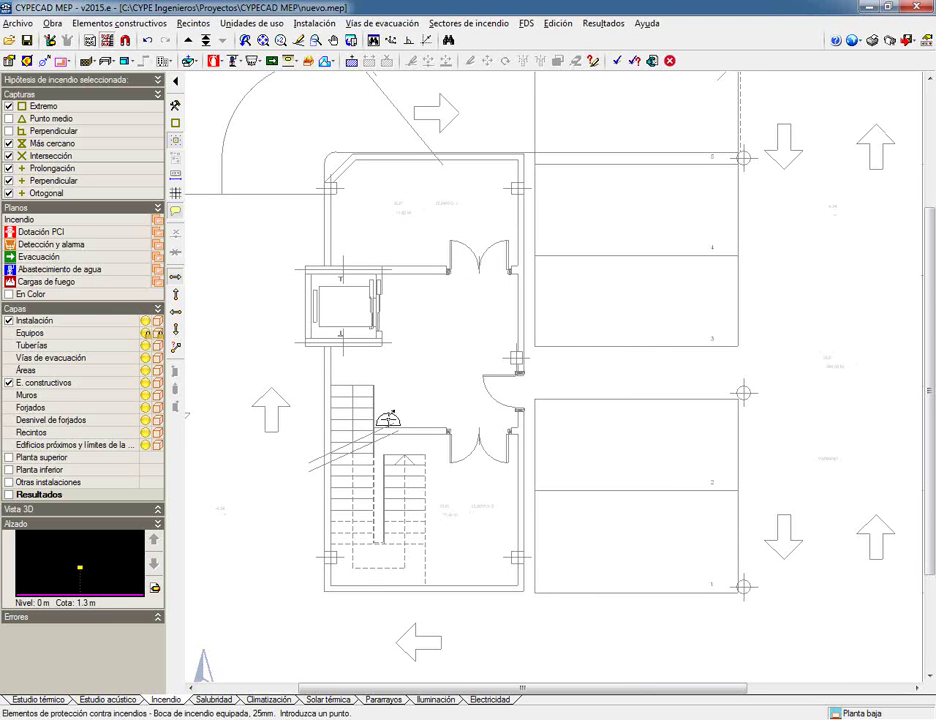
left_click(389, 419)
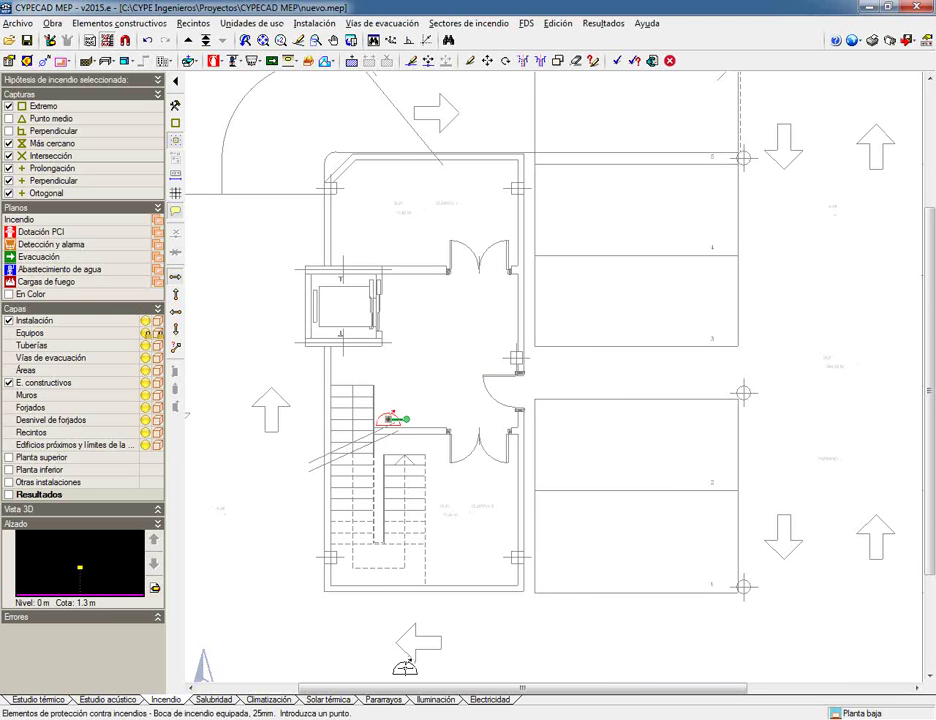
scroll(654, 581, "down", 3)
scroll(627, 435, "up", 1)
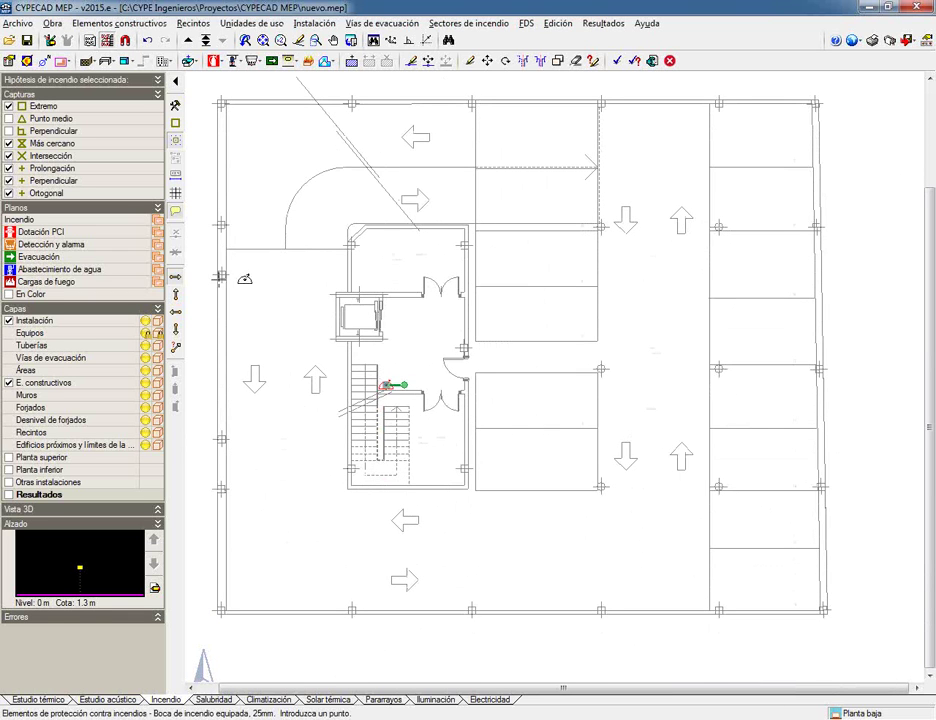
left_click(707, 226)
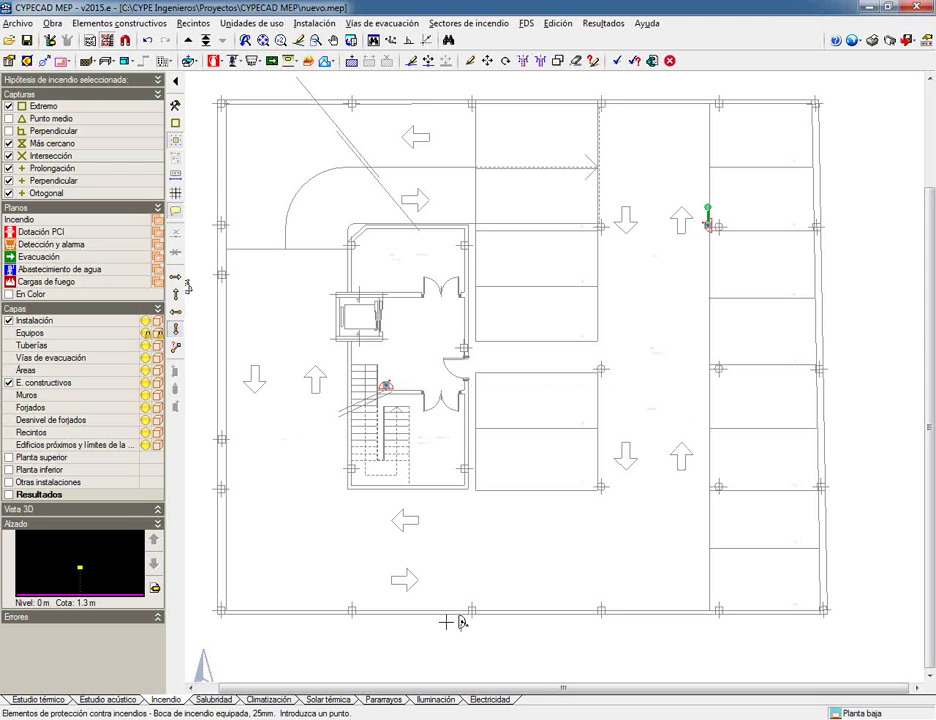
left_click(233, 545)
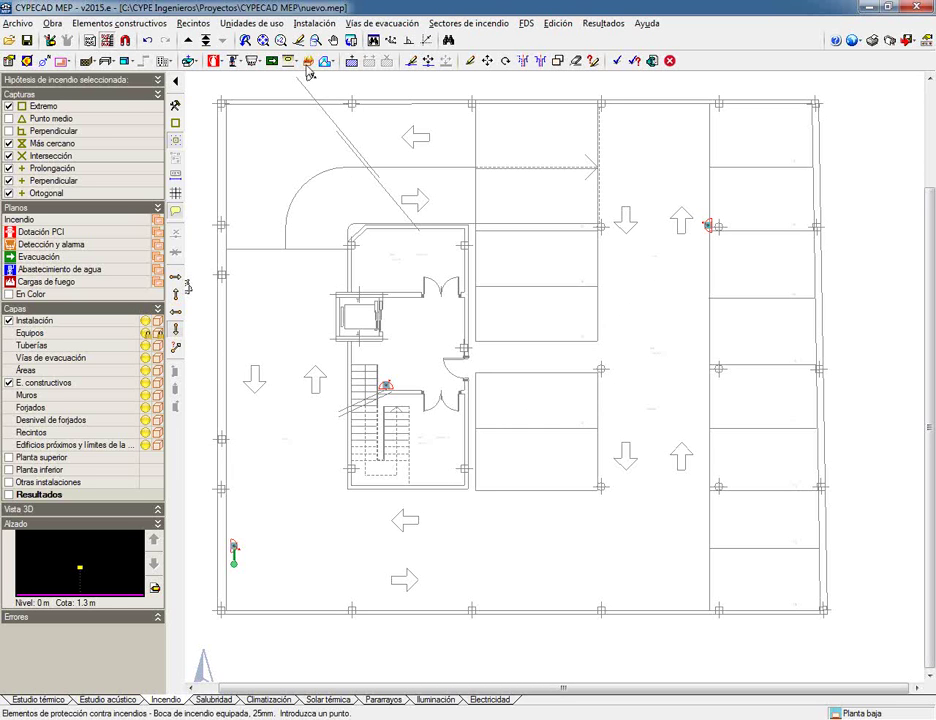
Place a pressure group against the west wall of the room above the elevator.
left_click(213, 63)
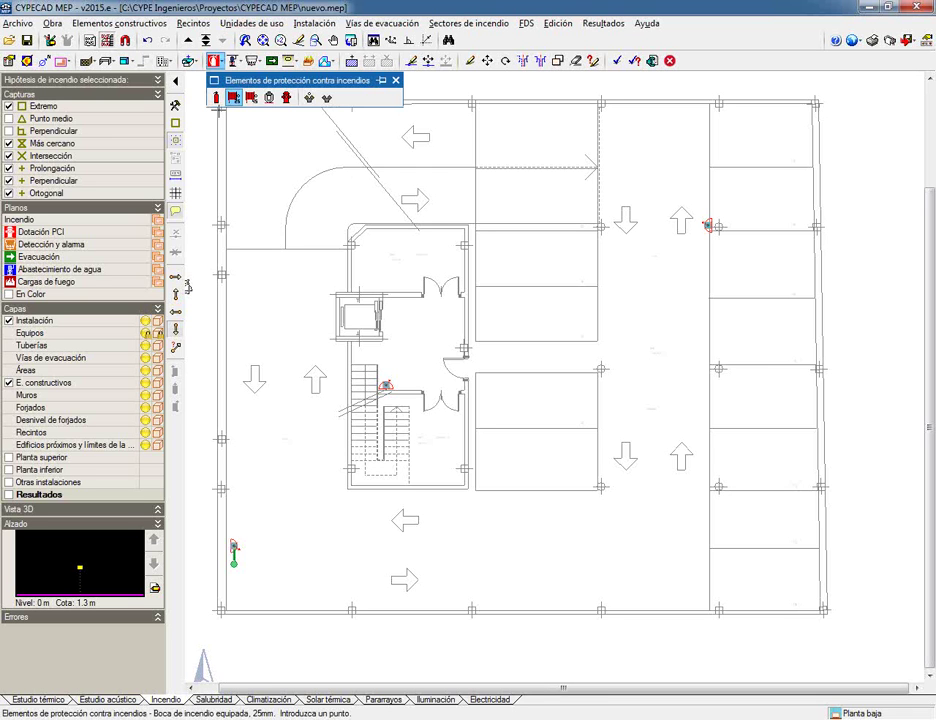
left_click(234, 64)
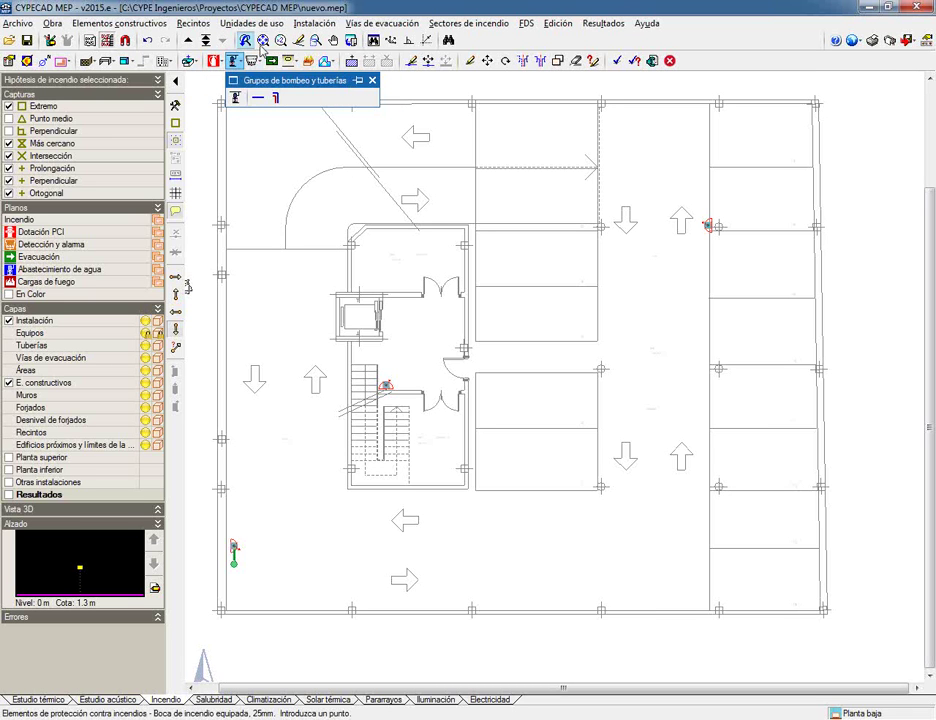
left_click(316, 23)
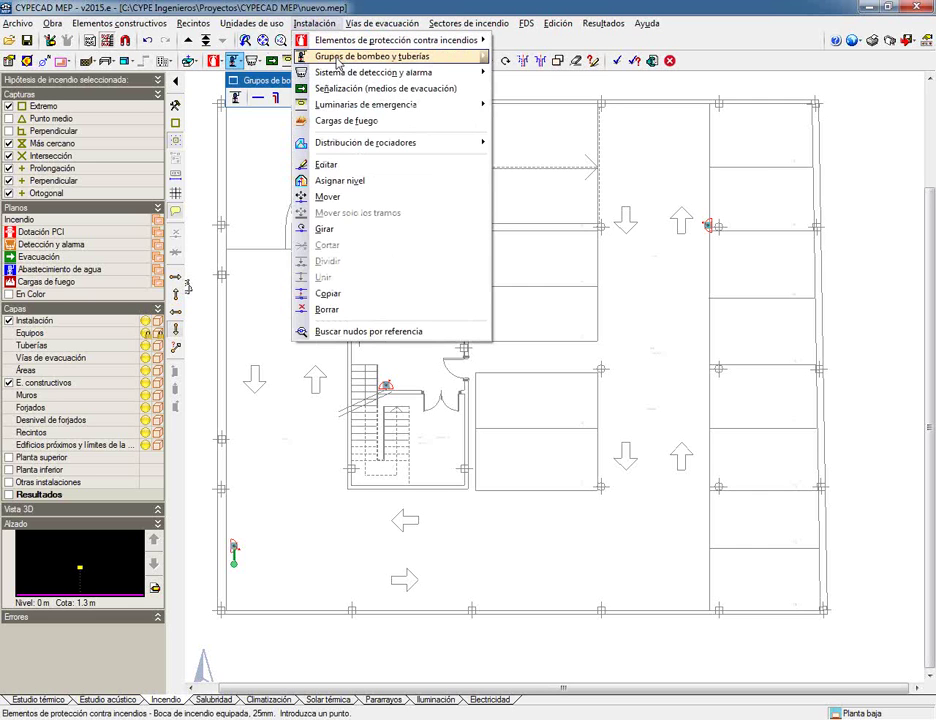
mouse_move(482, 64)
left_click(542, 57)
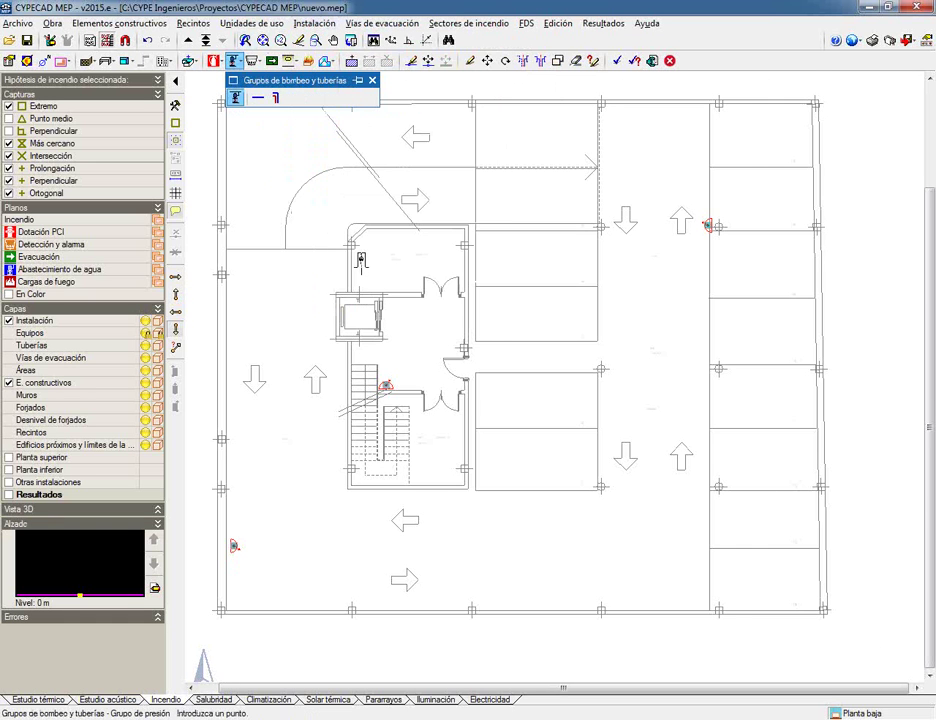
scroll(362, 265, "up", 2)
left_click(352, 258)
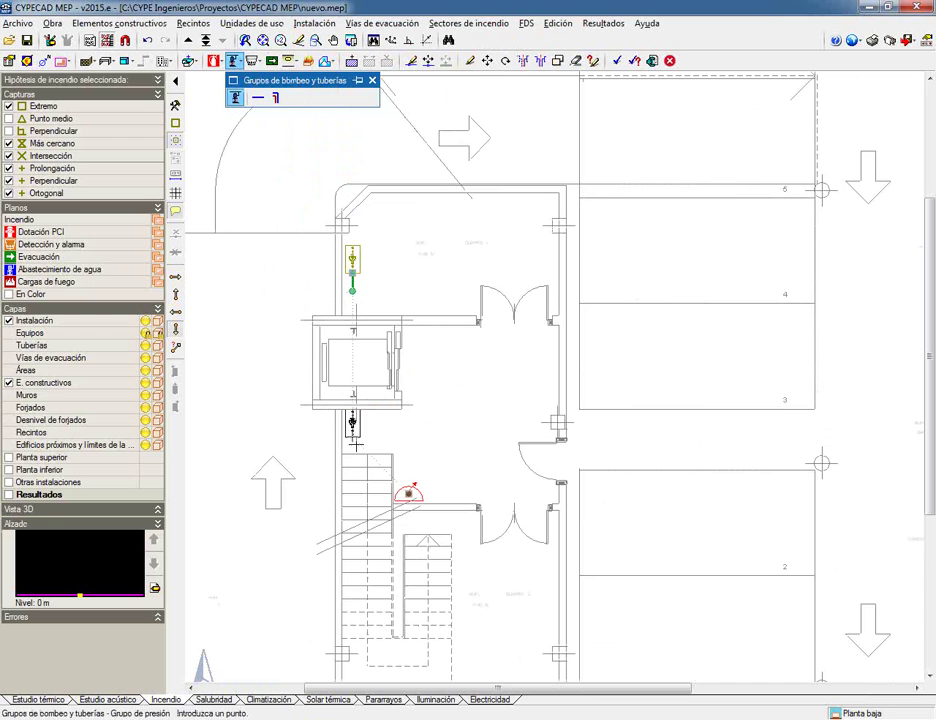
Draw a threaded, welded black steel pipe with enamel paint from the pressure group down and across to the lower west-wall BIE.
left_click(258, 98)
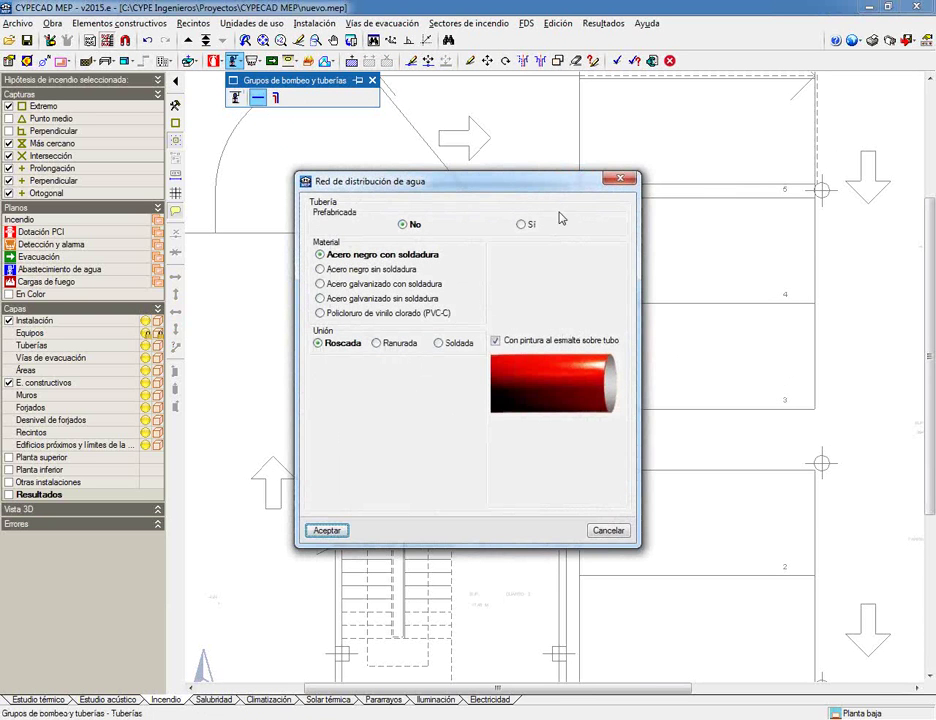
left_click(338, 531)
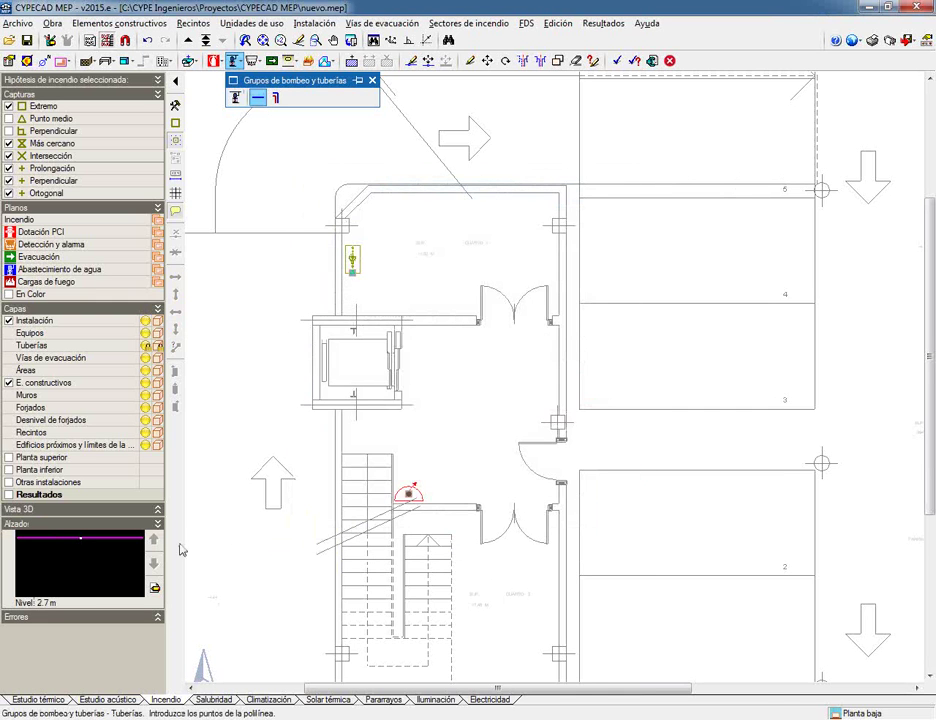
scroll(310, 335, "down", 2)
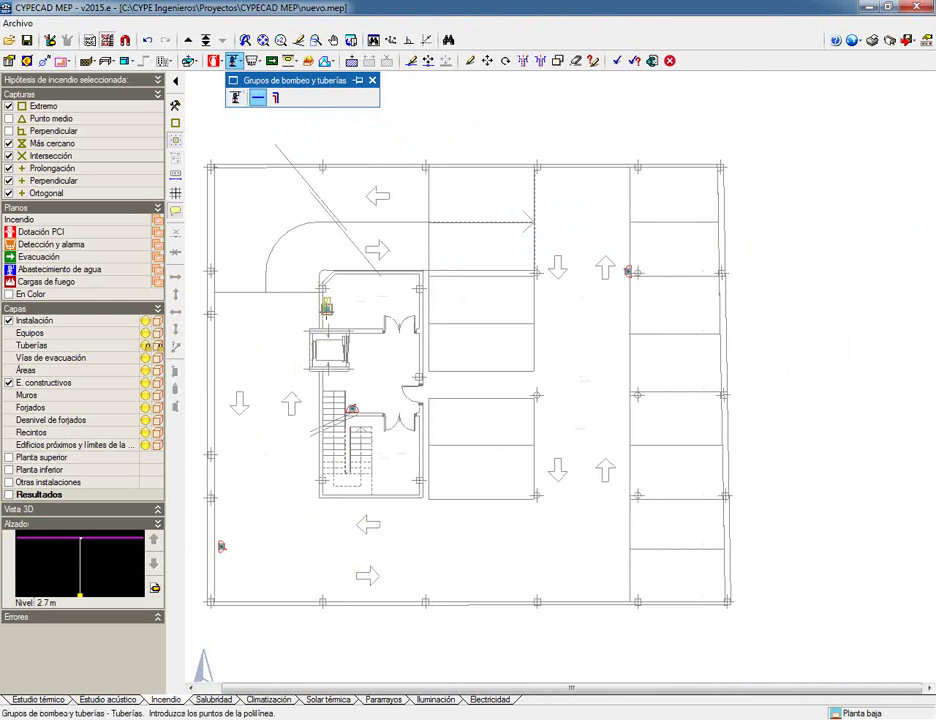
left_click(326, 304)
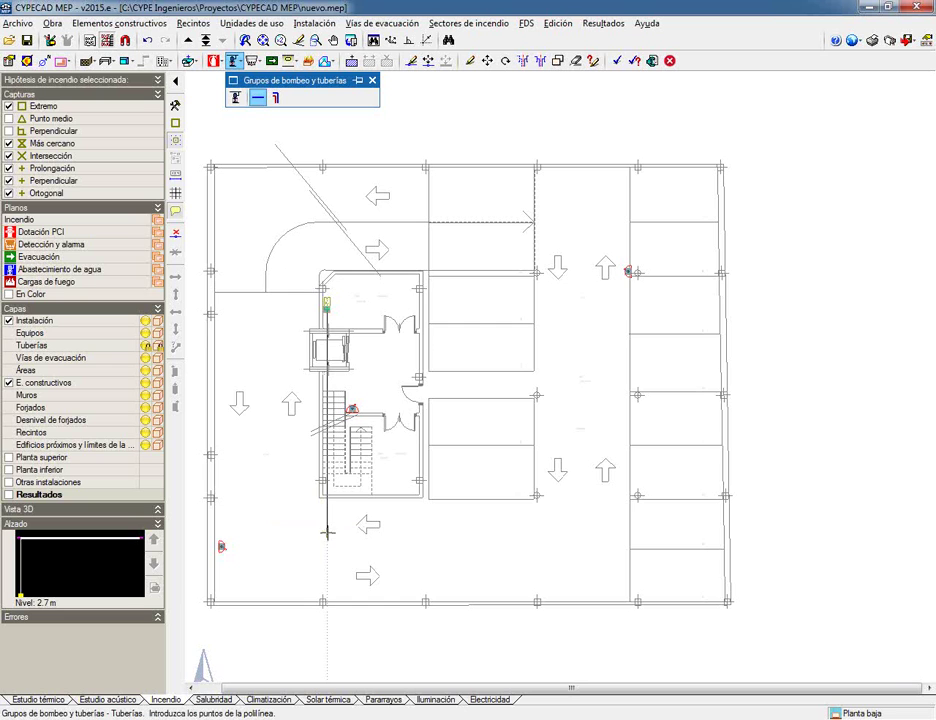
left_click(324, 547)
left_click(221, 546)
right_click(221, 546)
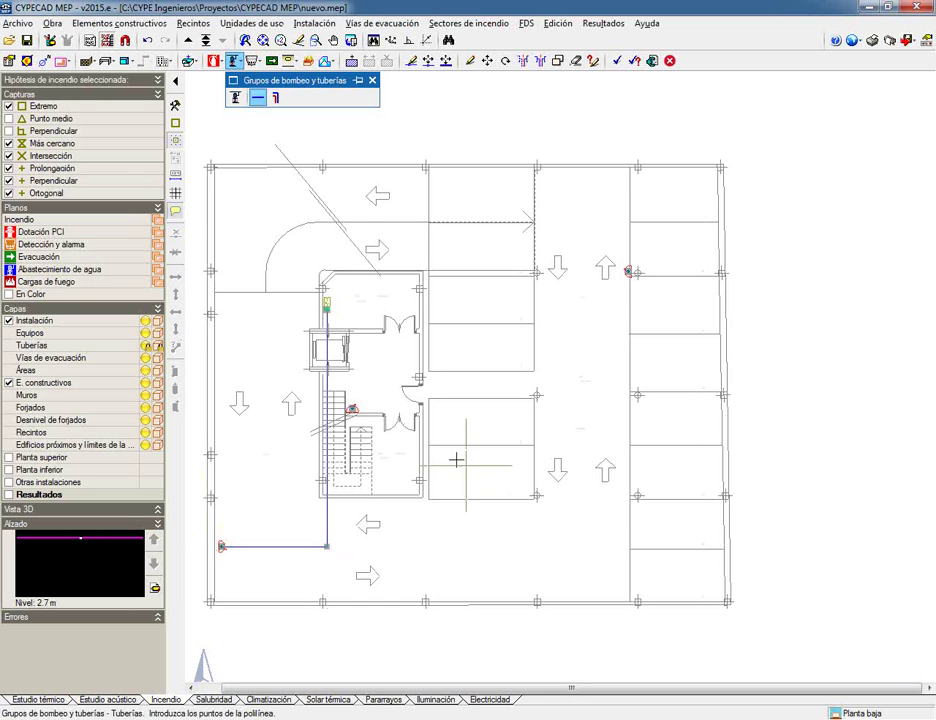
Draw a horizontal branch pipe from the vertical main to the BIE beside the stair.
left_click(328, 408)
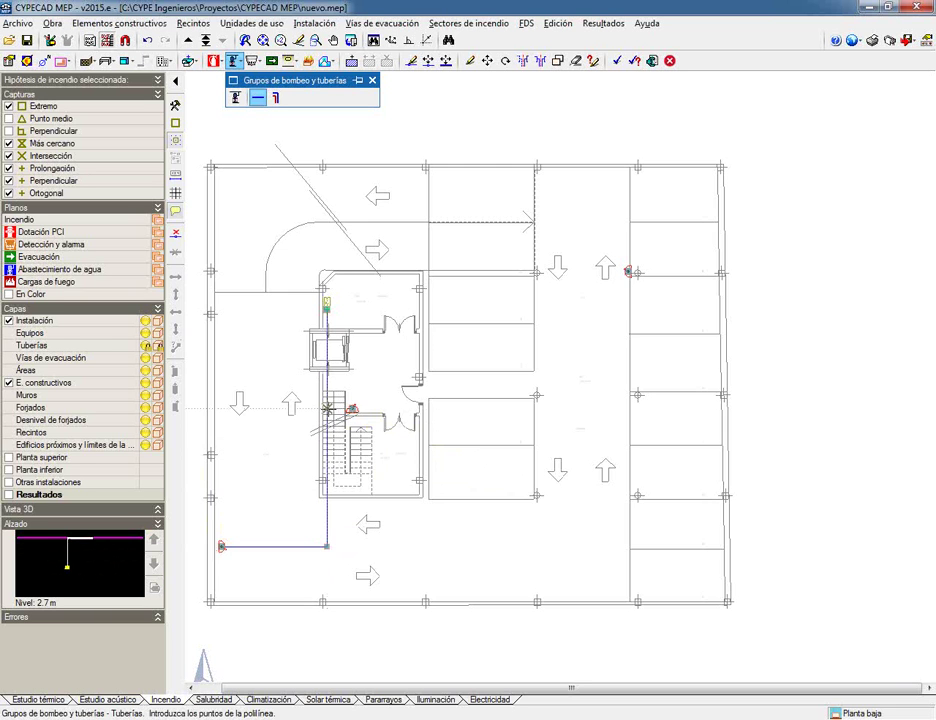
scroll(328, 408, "up", 3)
scroll(409, 408, "down", 1)
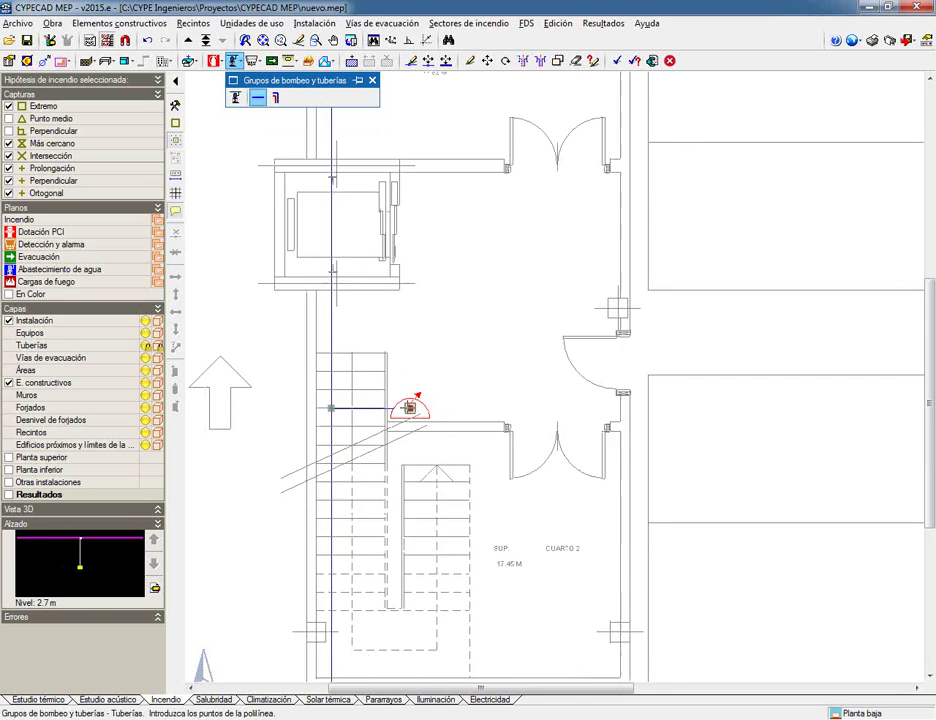
Draw a branch pipe from the vertical main across the east parking spaces and up to the BIE at the upper east column.
scroll(409, 408, "down", 2)
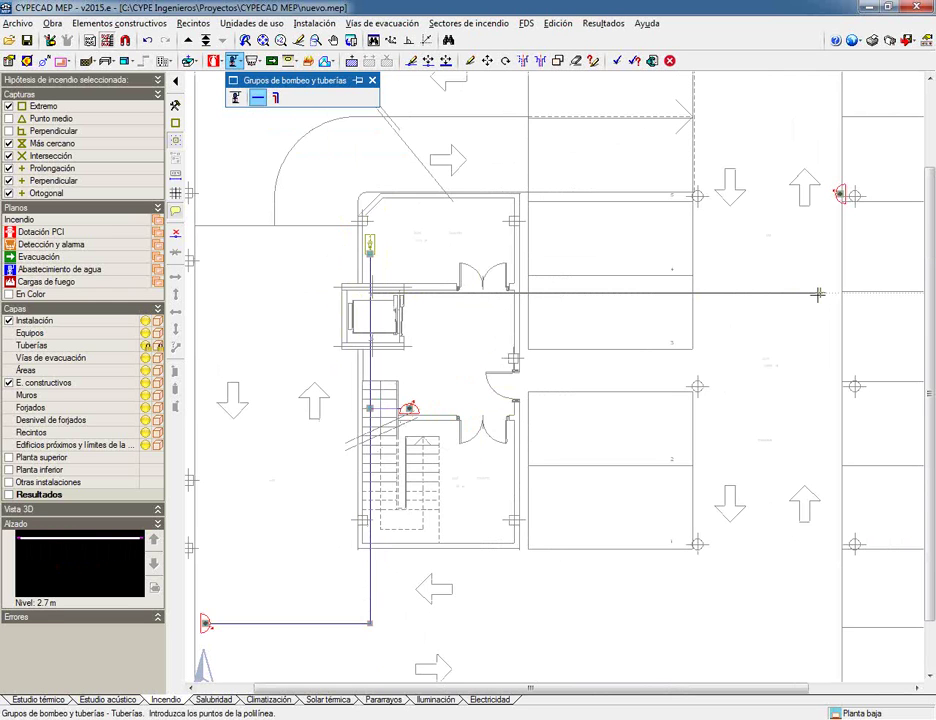
scroll(800, 295, "up", 2)
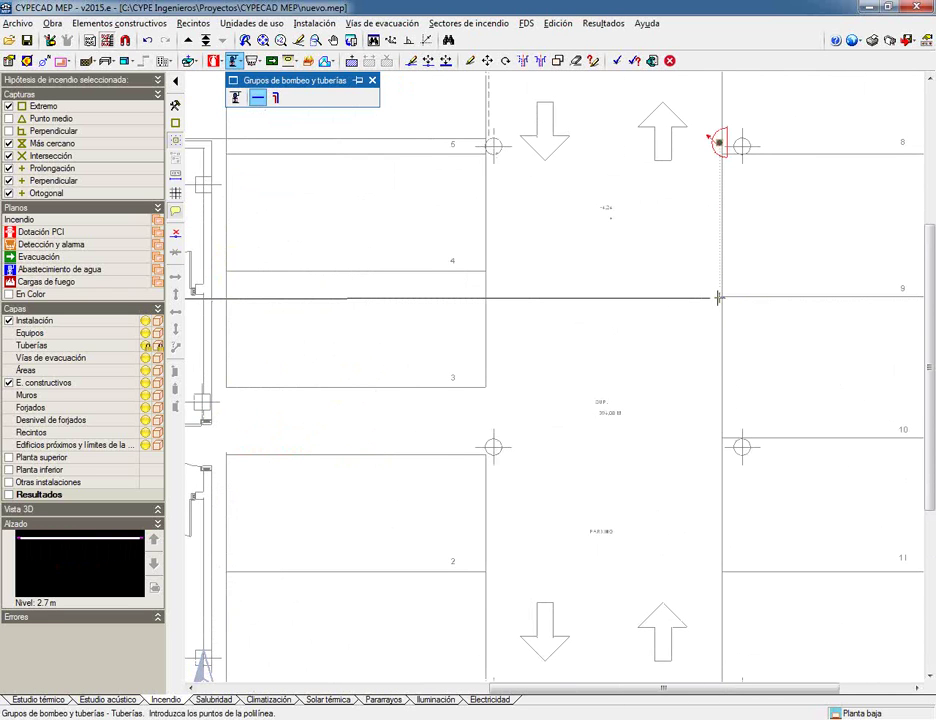
left_click(717, 297)
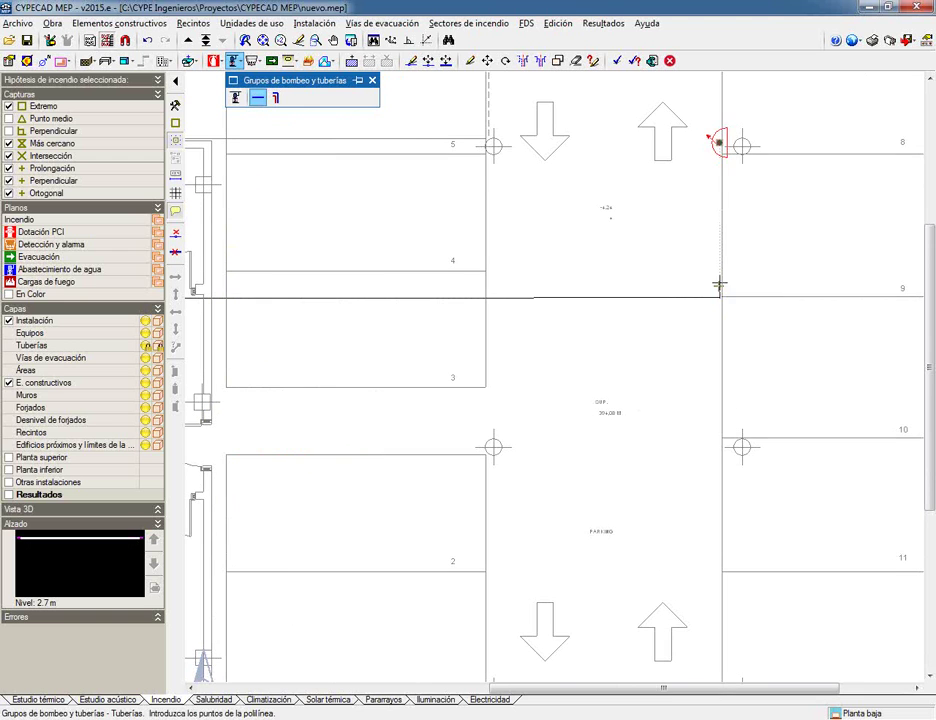
left_click(719, 143)
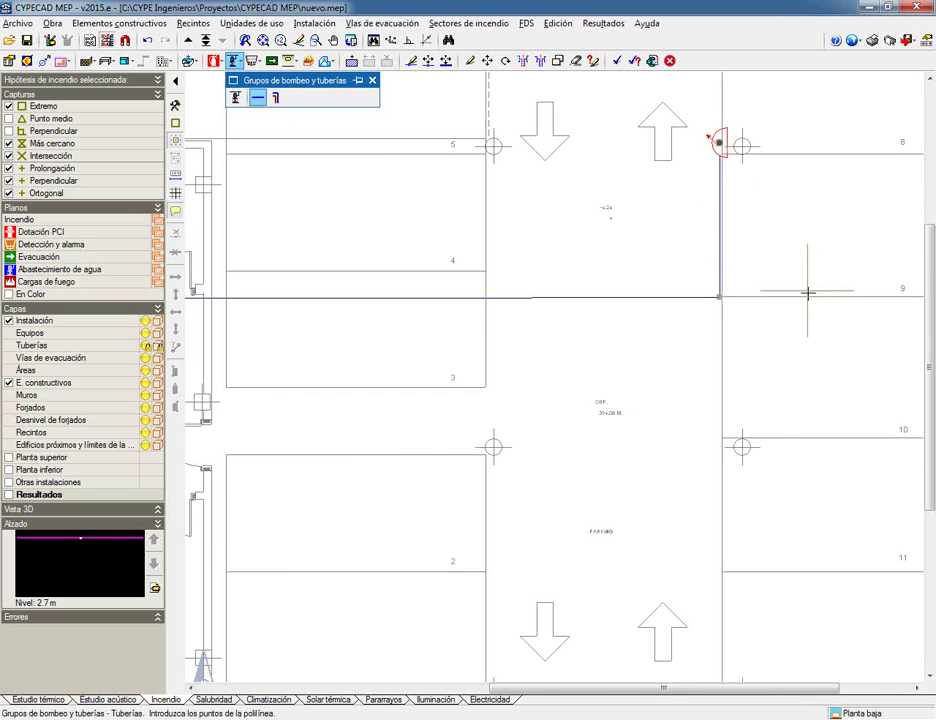
scroll(804, 292, "down", 2)
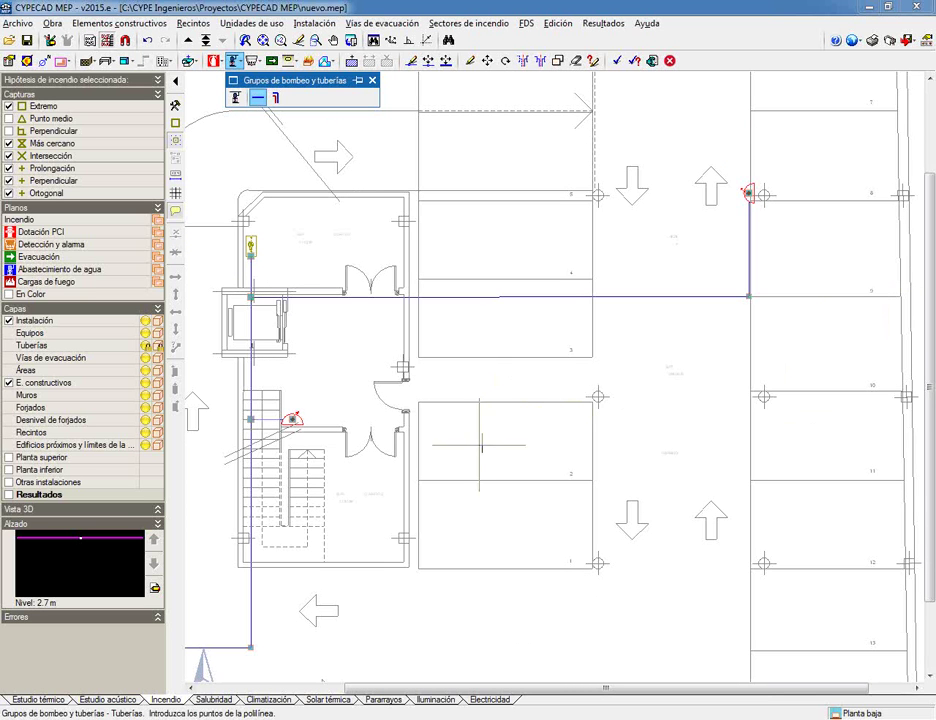
key("Escape")
scroll(595, 411, "down", 3)
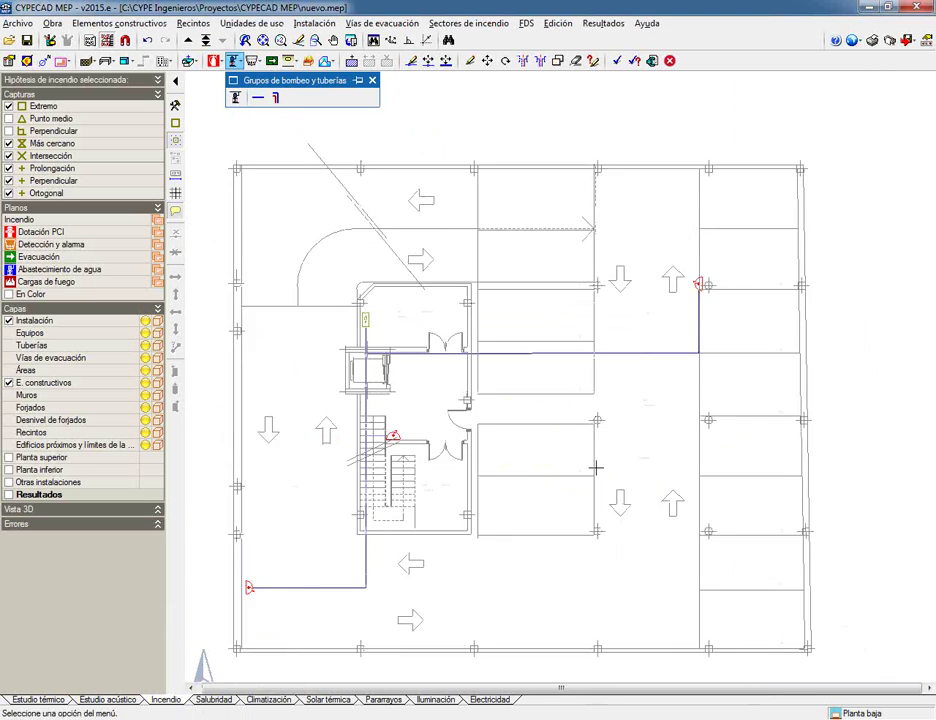
Calculate the fire protection installation with the complete pipe network.
scroll(507, 495, "up", 2)
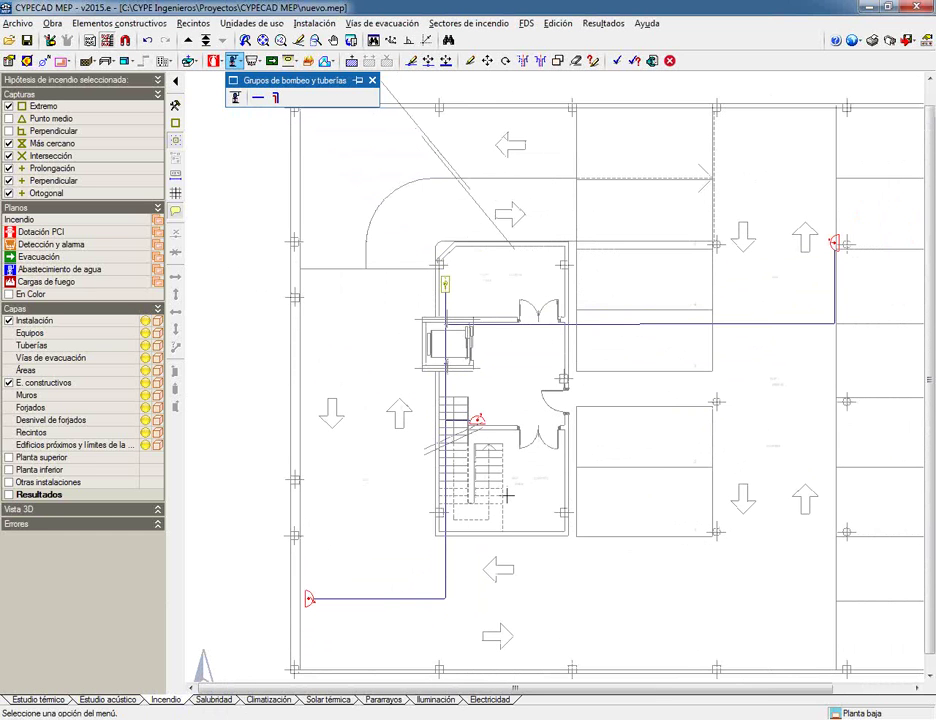
middle_click_drag(615, 495, 533, 487)
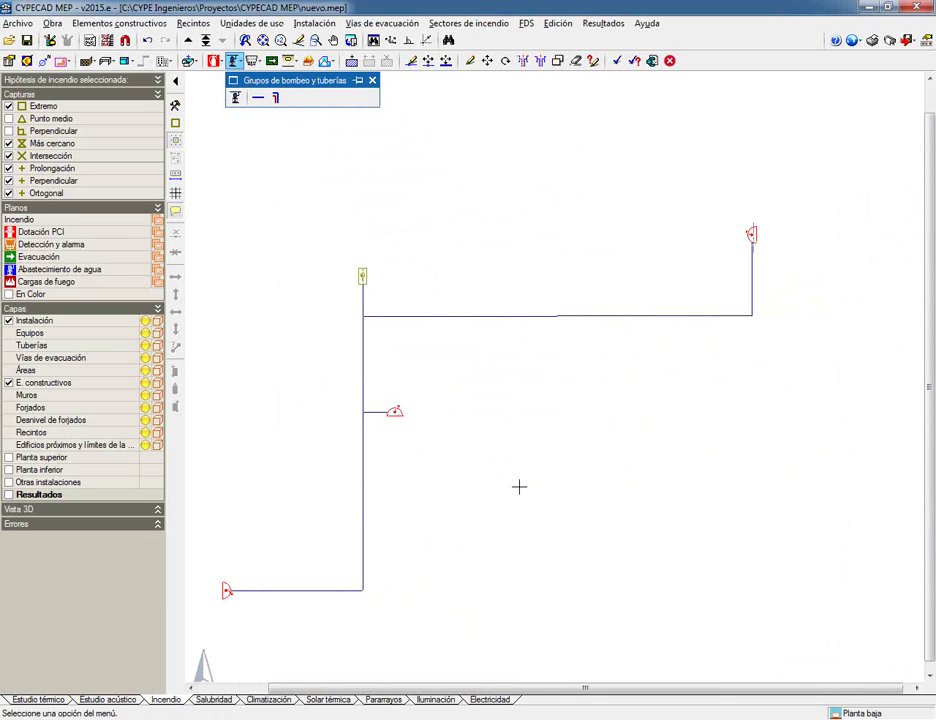
left_click(616, 61)
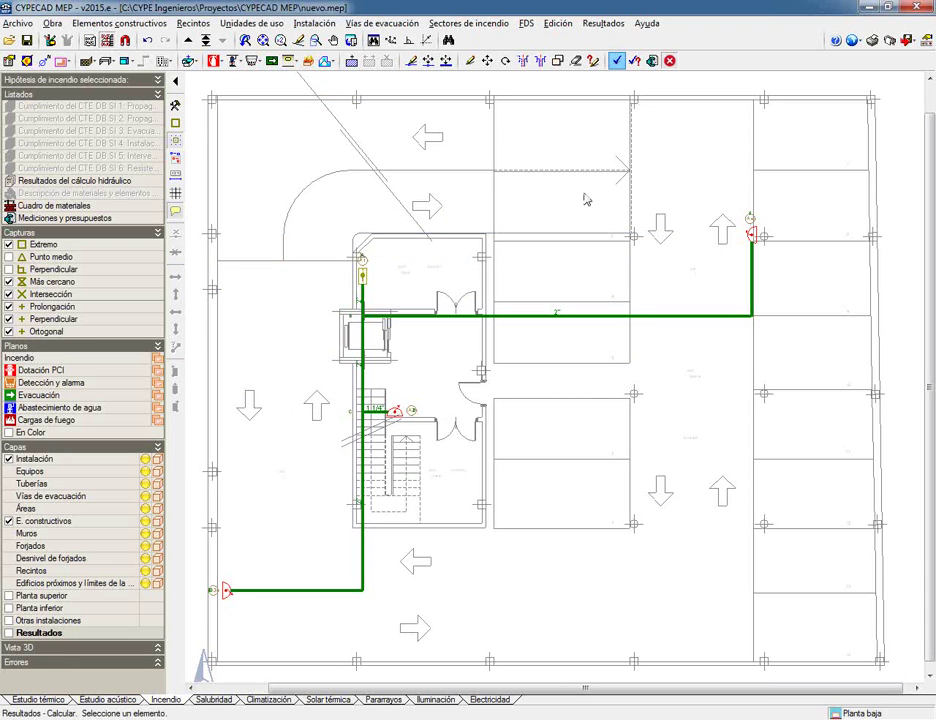
Inspect the calculated data of the east branch pipe and the pipe leading to the lower west-wall BIE.
left_click(365, 306)
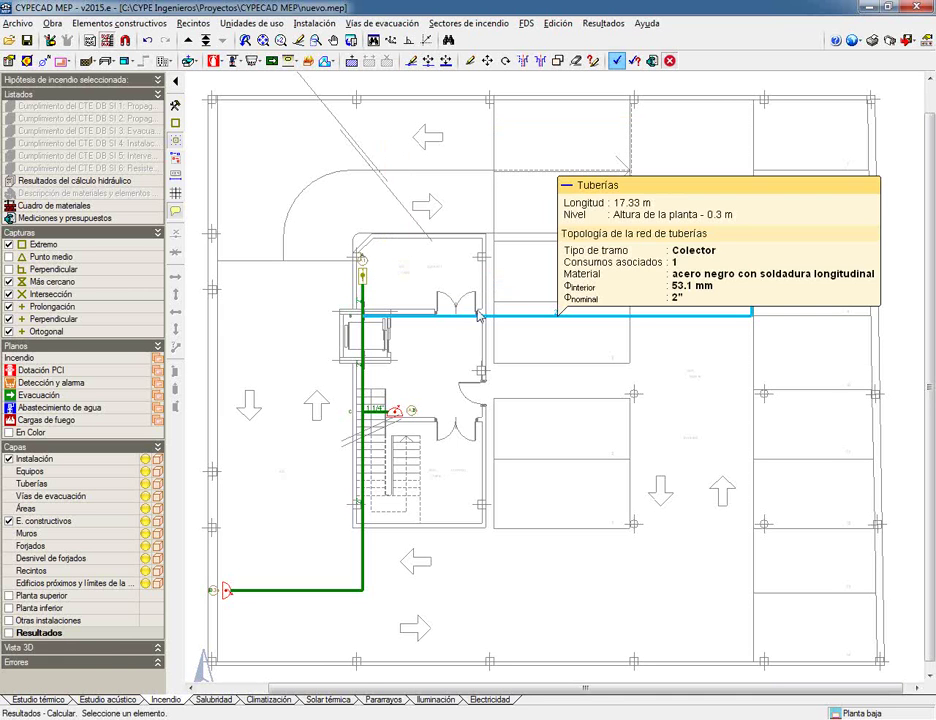
mouse_move(361, 468)
scroll(361, 468, "up", 4)
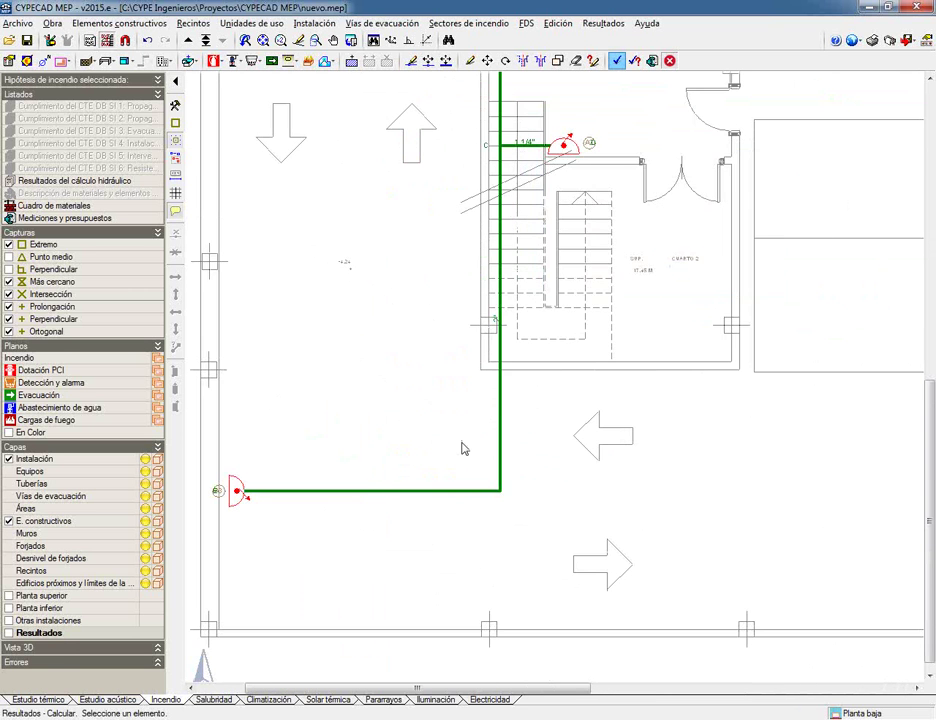
mouse_move(339, 496)
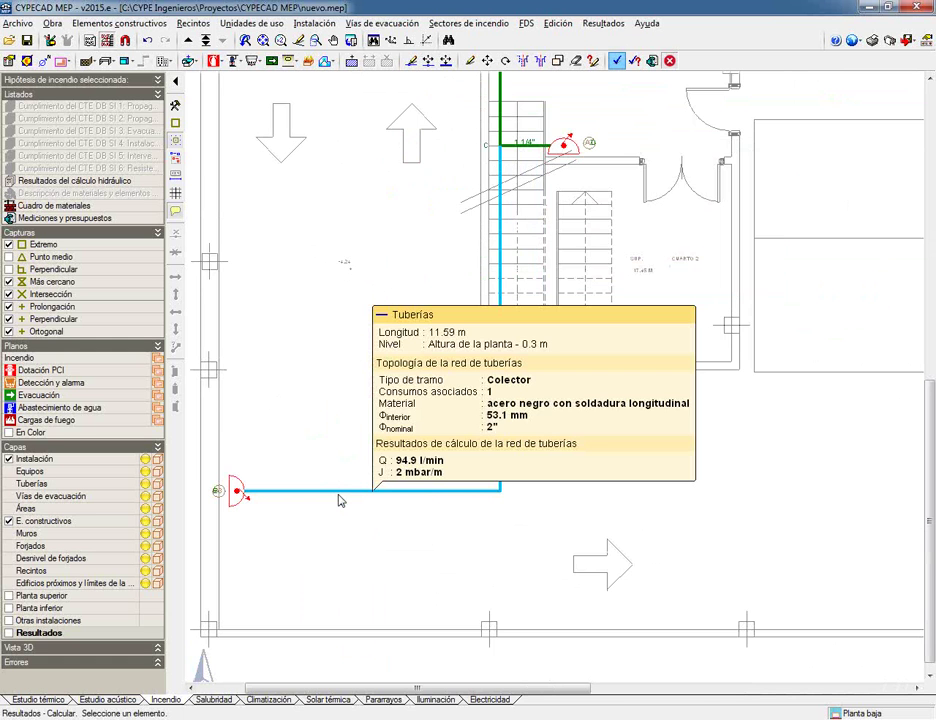
scroll(440, 485, "down", 2)
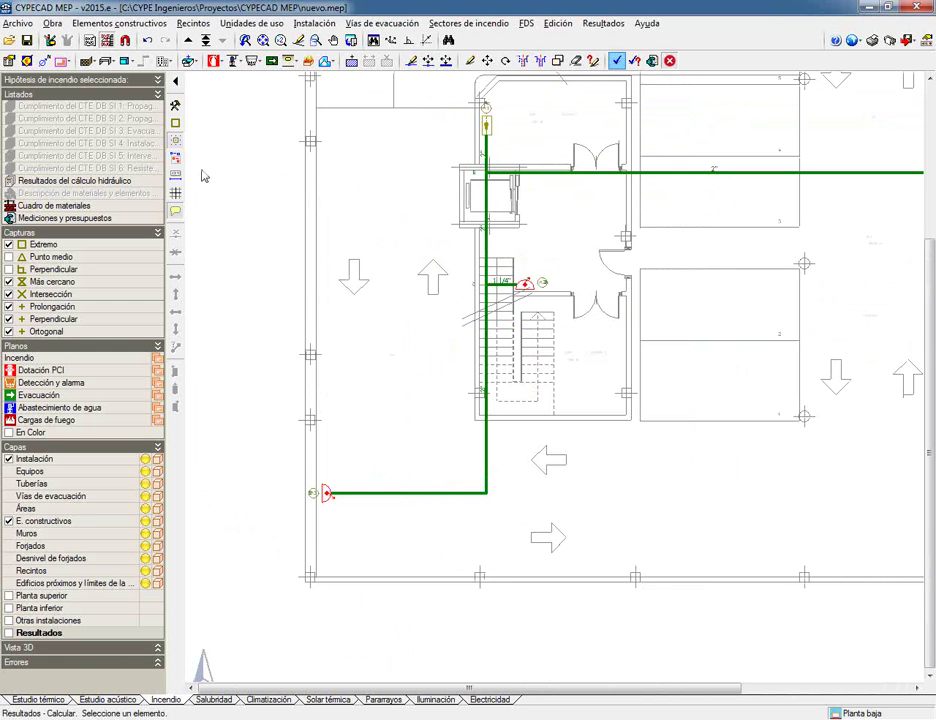
Review the hydraulic calculation report, highlighting the pressure group's outlet pressure and flow and reading the section tables, and close it.
left_click(97, 181)
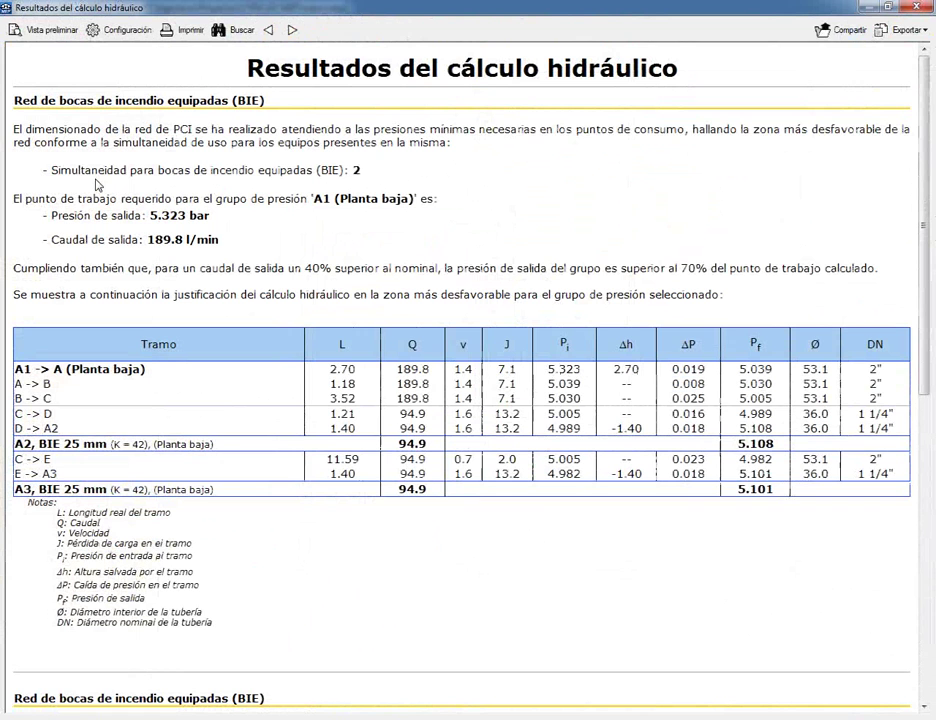
left_click_drag(150, 216, 212, 217)
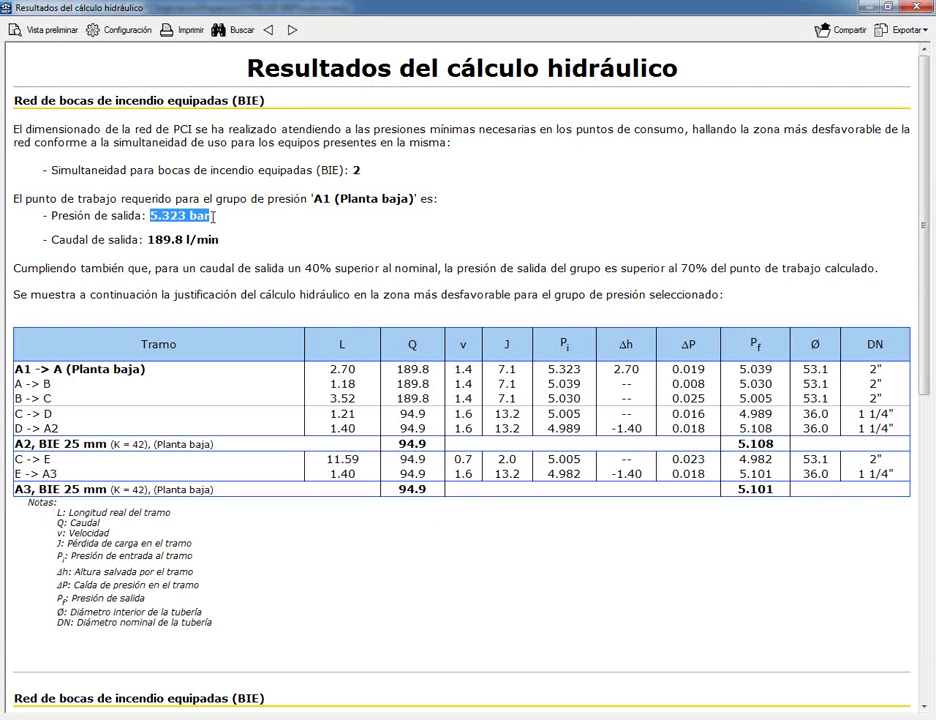
left_click_drag(150, 239, 234, 238)
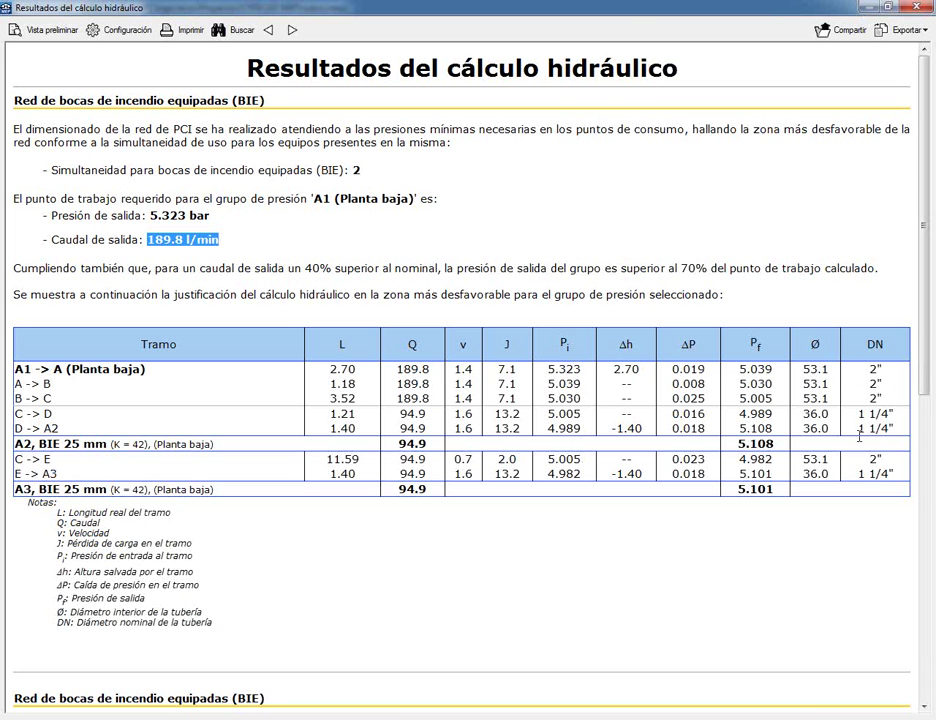
scroll(298, 473, "down", 10)
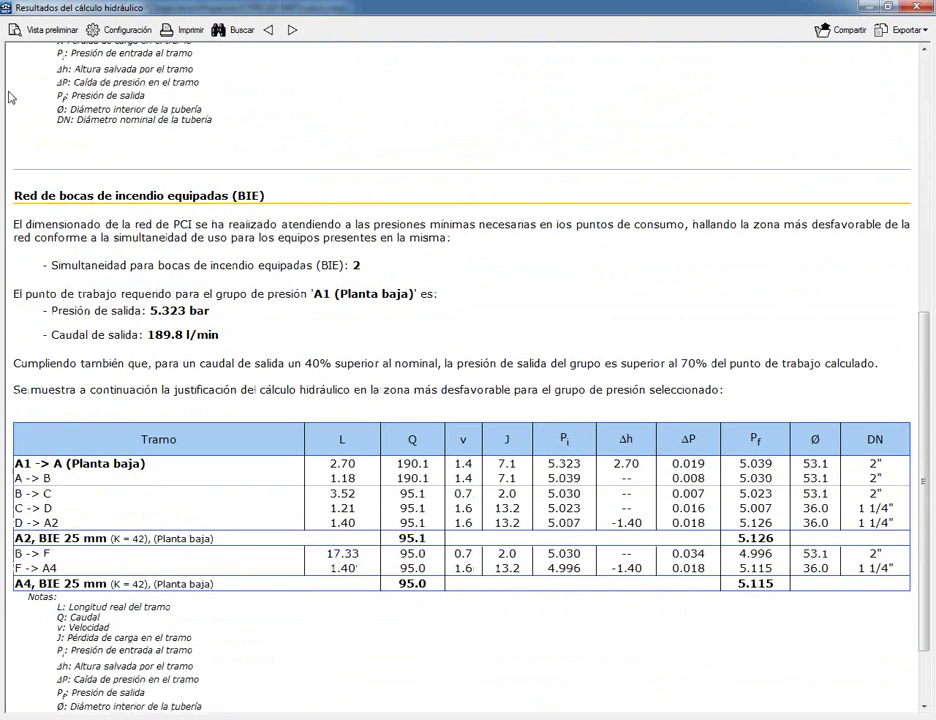
scroll(205, 229, "down", 2)
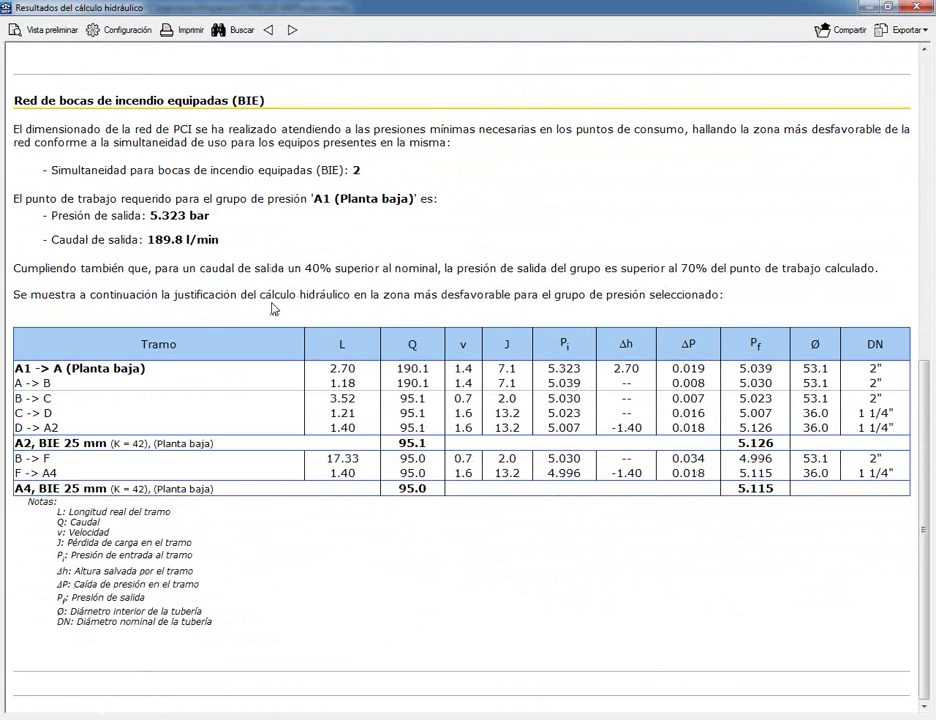
left_click(912, 8)
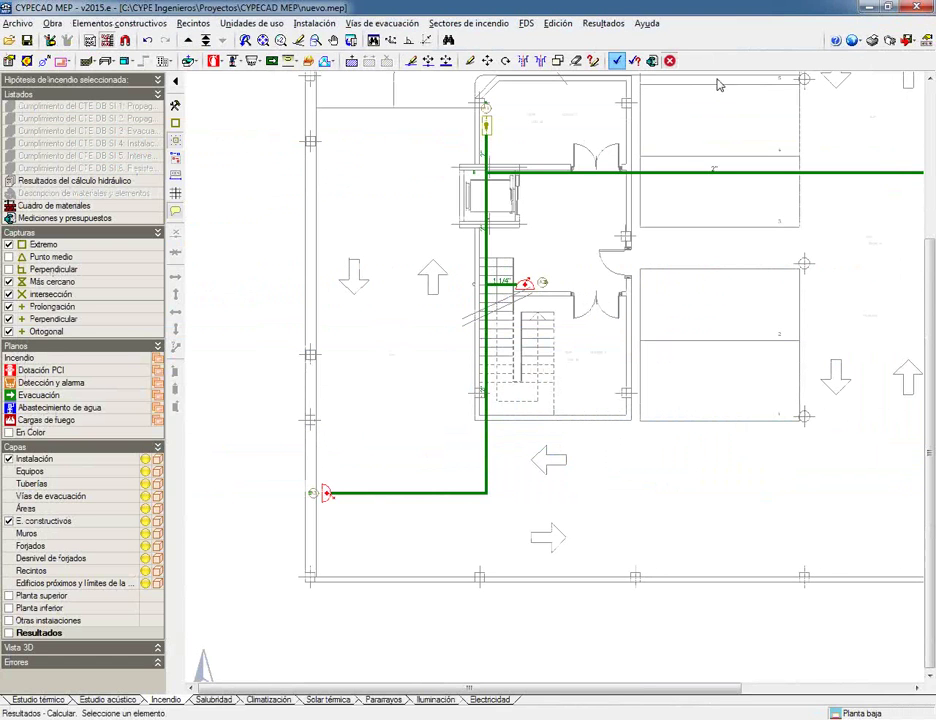
Add a Dotación PCI drawing of the Planta baja at 1/100 scale to the project plans, with DWG output.
left_click(890, 41)
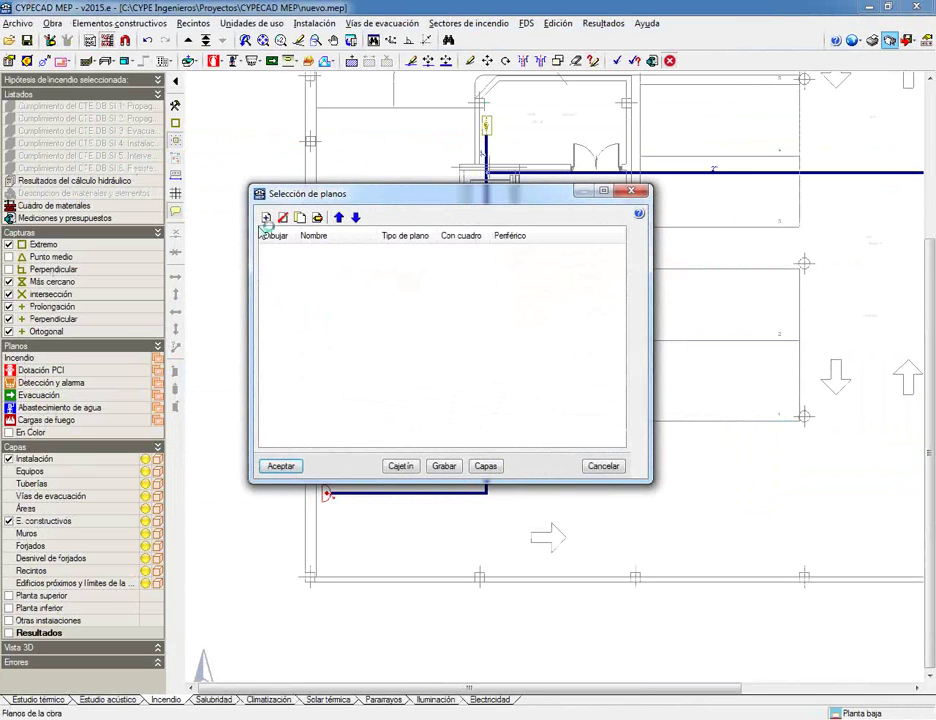
left_click(266, 219)
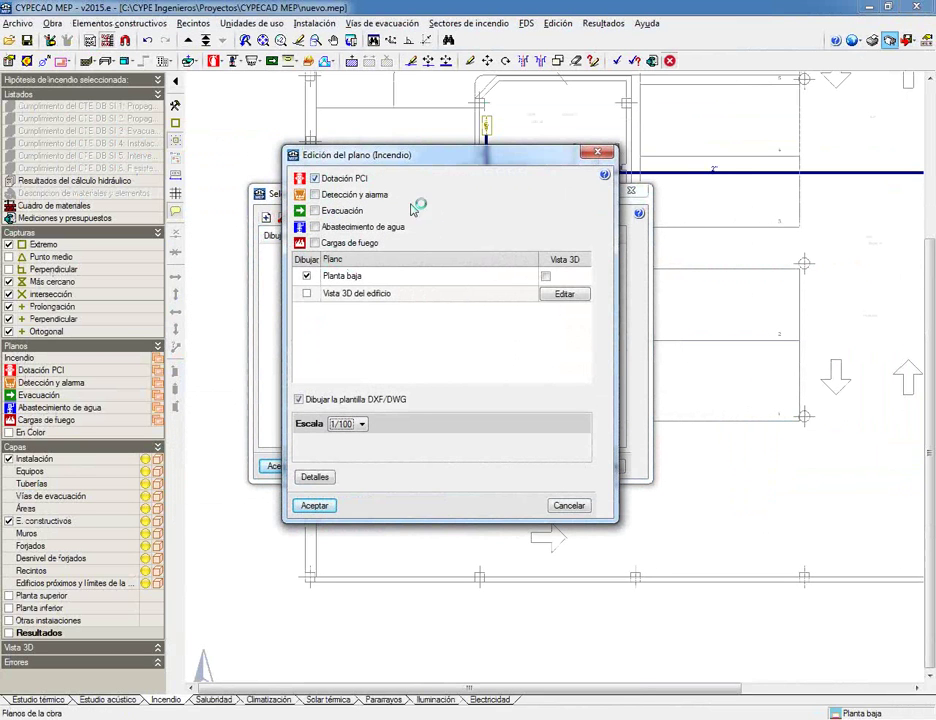
left_click(314, 505)
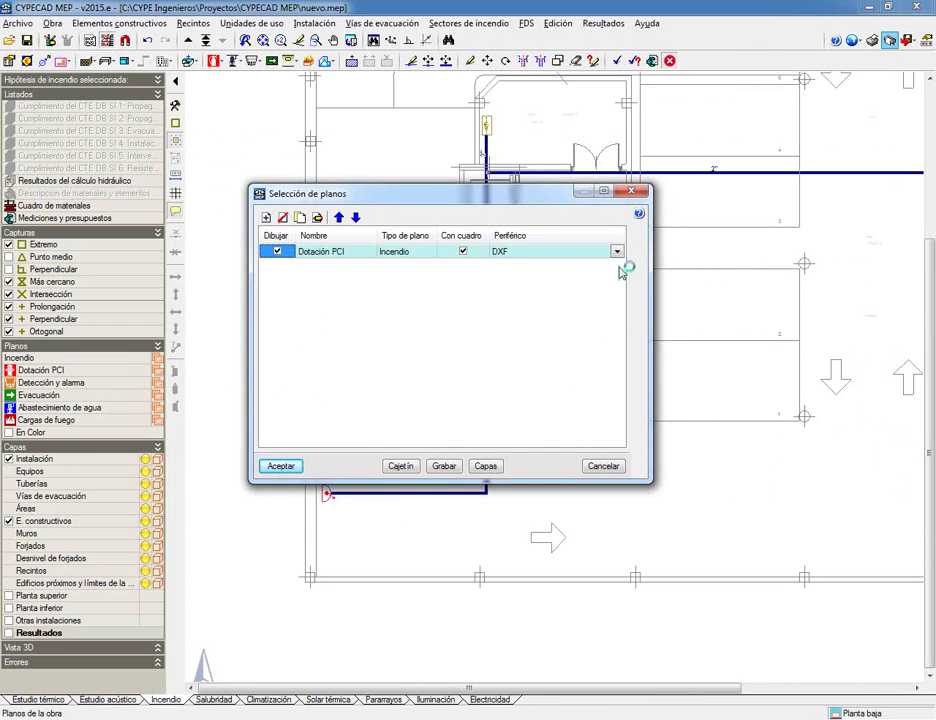
left_click(617, 252)
left_click(601, 265)
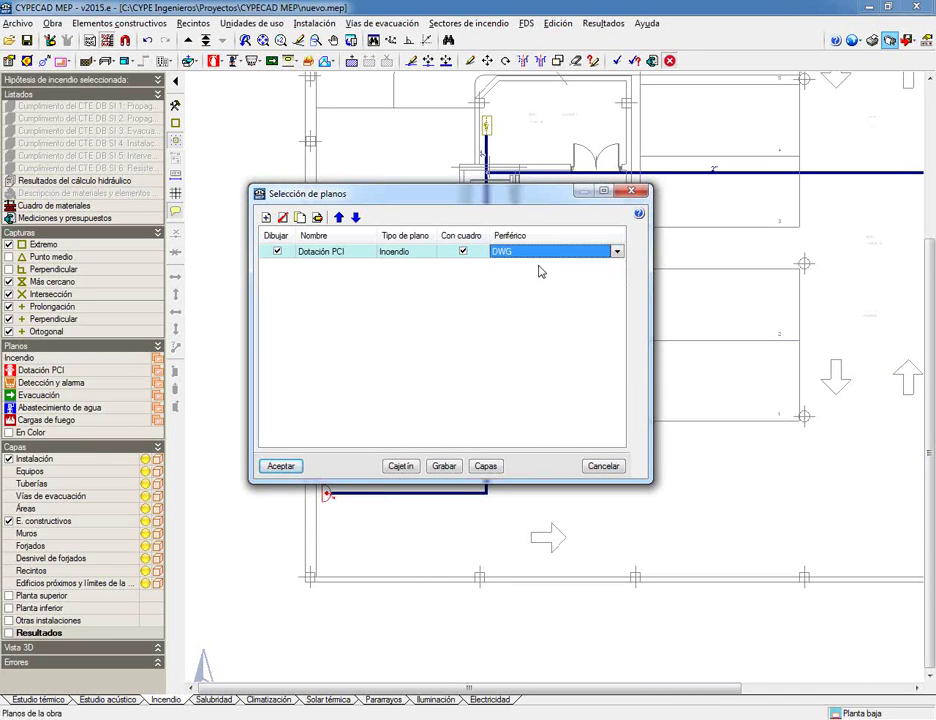
Preview the Dotación PCI sheet composition with all drawings shown in detail, and return to the plan selection.
left_click(280, 466)
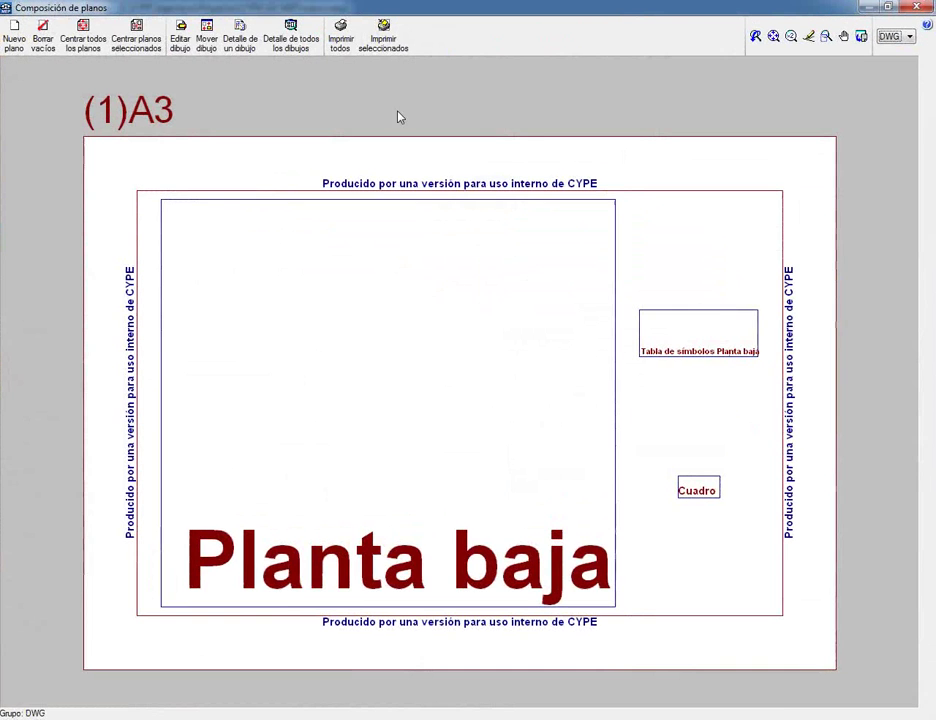
left_click(290, 38)
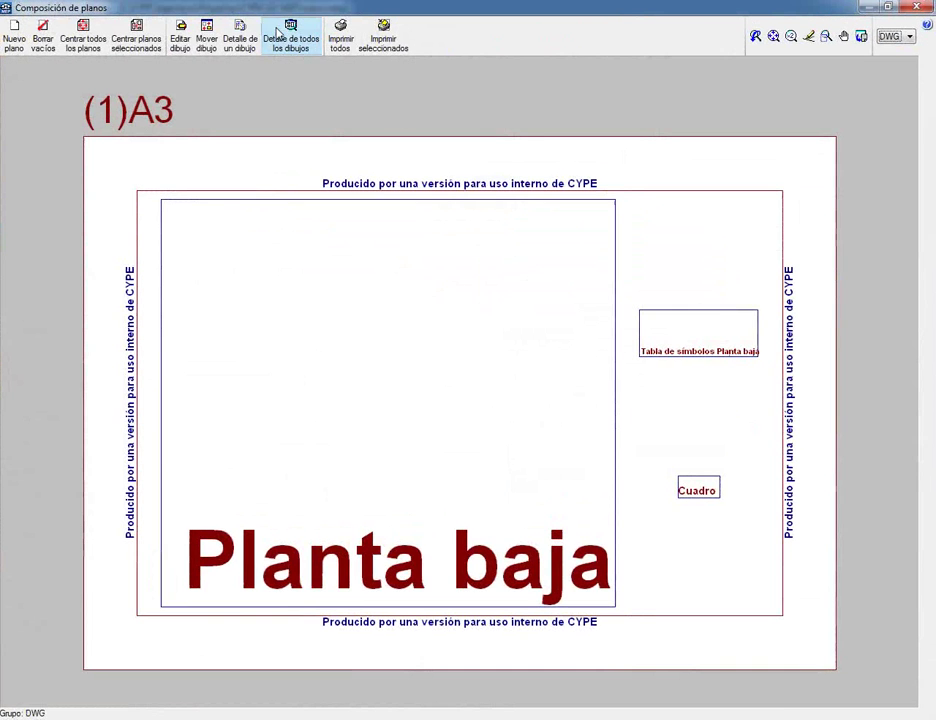
scroll(226, 338, "up", 1)
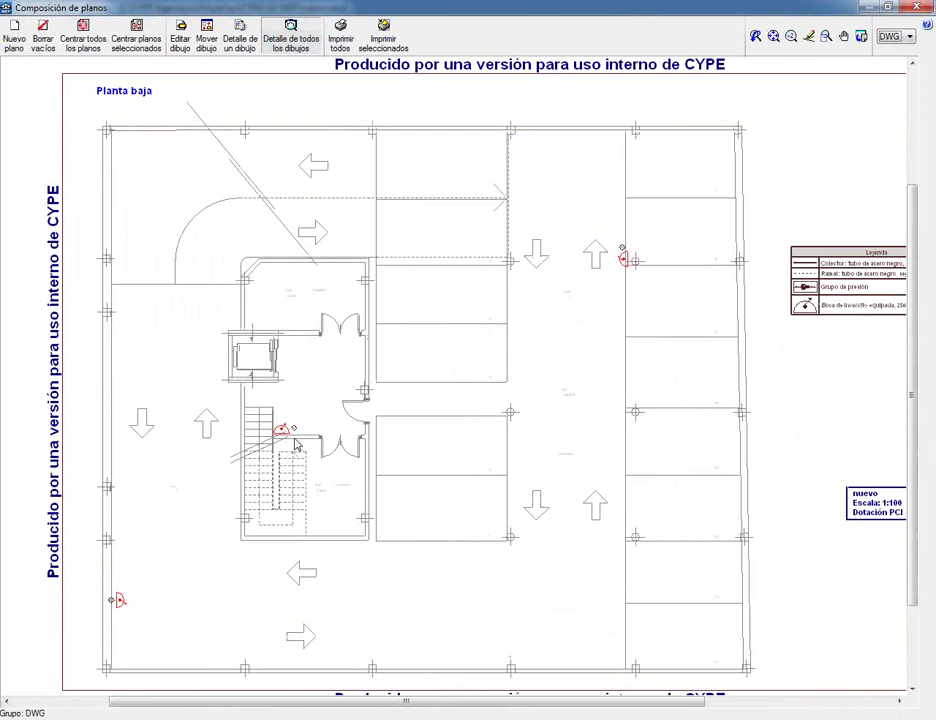
key("Escape")
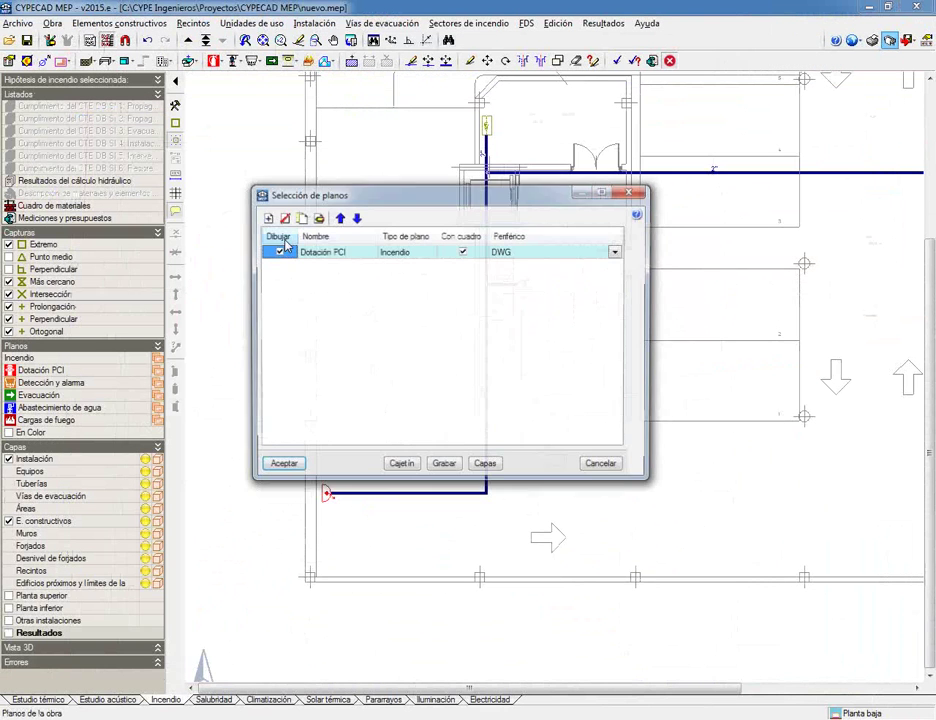
Edit the Dotación PCI plan so that it also includes Abastecimiento de agua.
left_click(316, 219)
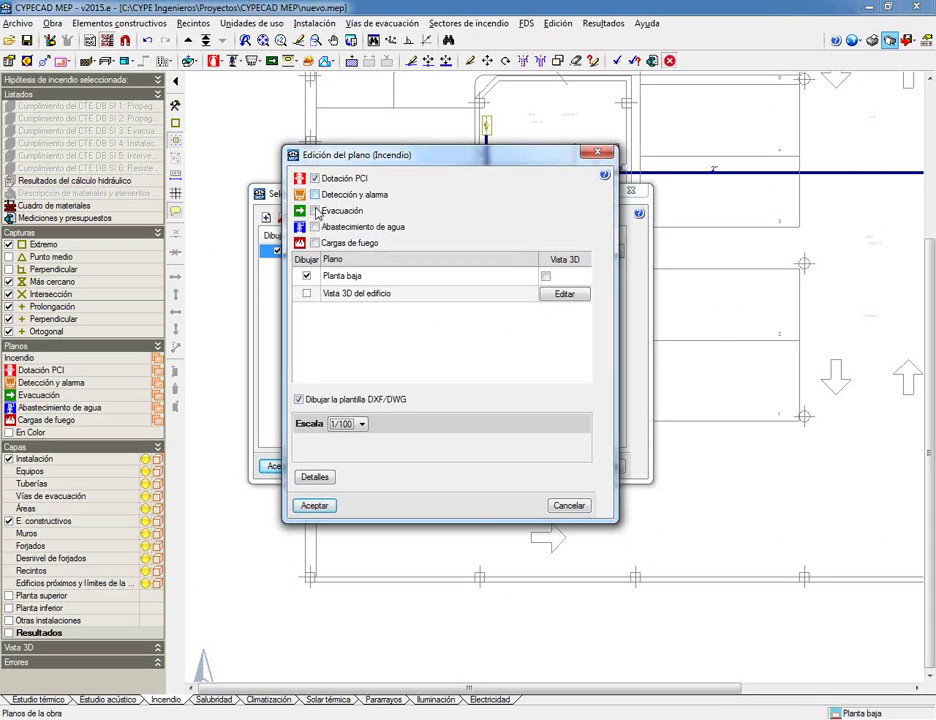
left_click(316, 228)
left_click(314, 505)
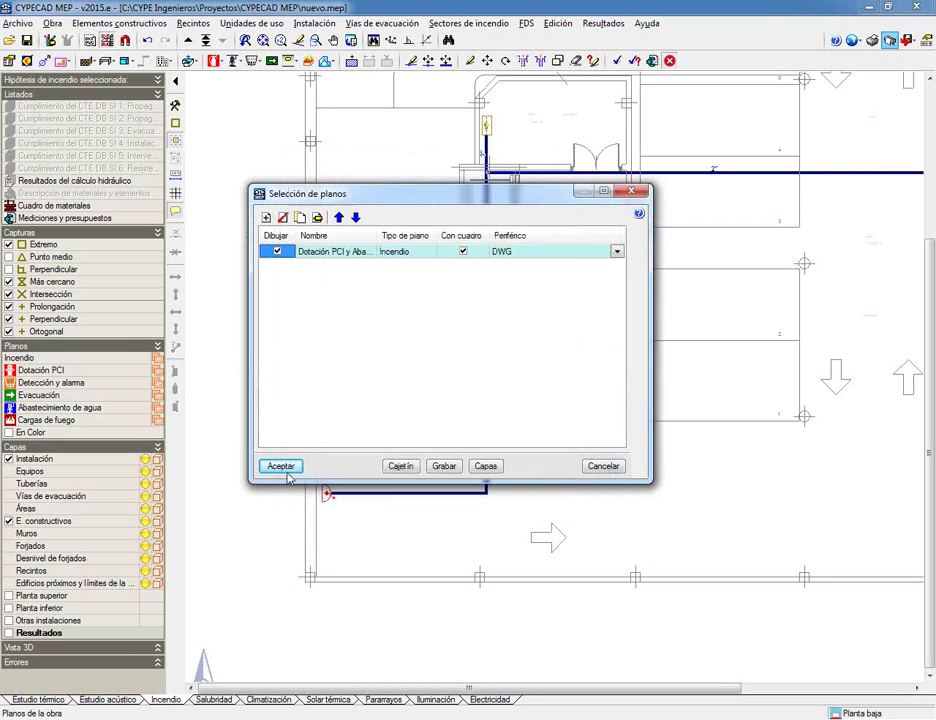
Preview the combined PCI and water supply sheet in full detail, examine its pipe network, and leave the plan composition and selection.
left_click(287, 469)
left_click(308, 404)
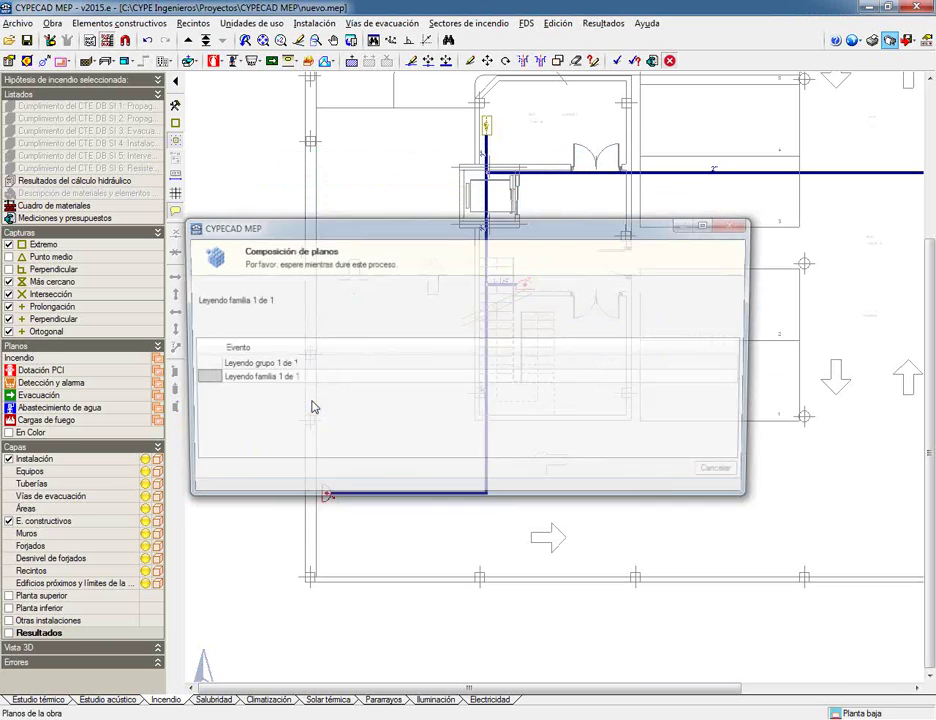
left_click(292, 40)
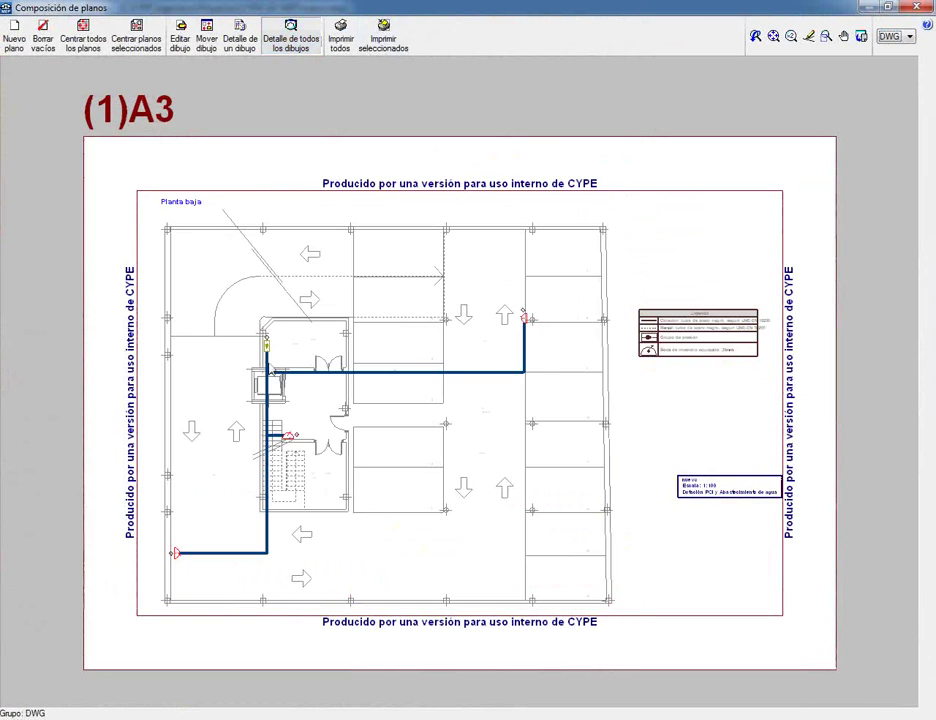
scroll(263, 368, "up", 2)
scroll(263, 368, "up", 2)
scroll(368, 383, "down", 3)
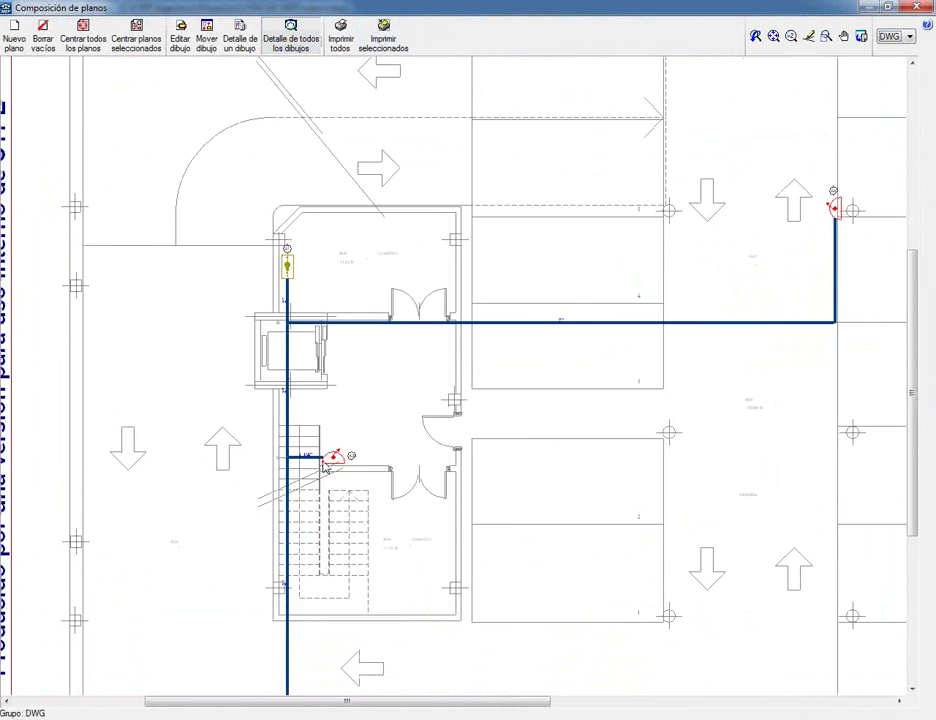
scroll(368, 383, "down", 1)
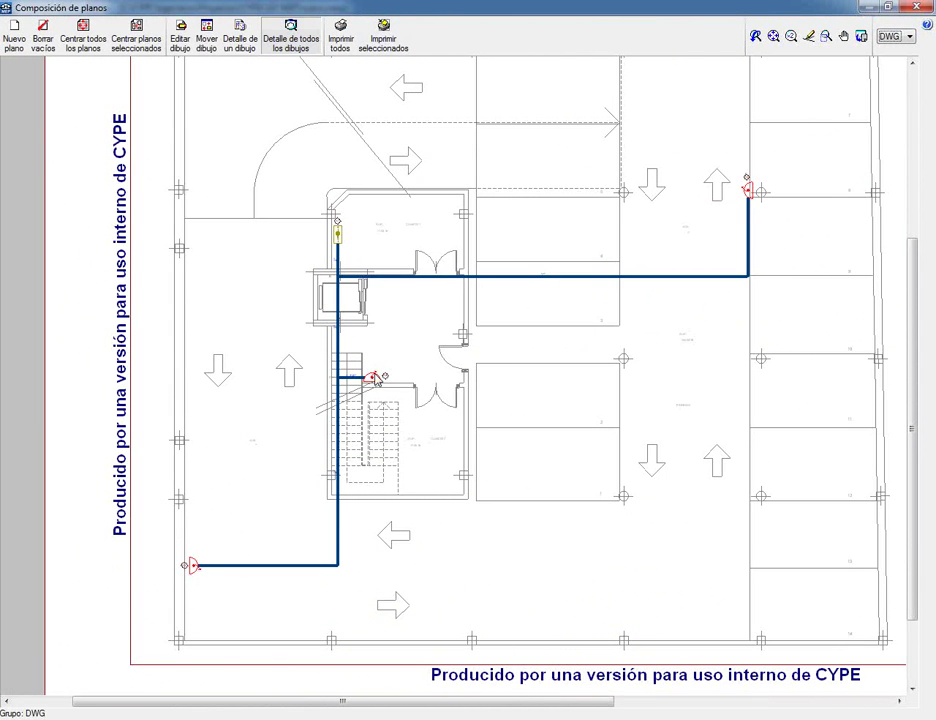
left_click(913, 8)
left_click(604, 467)
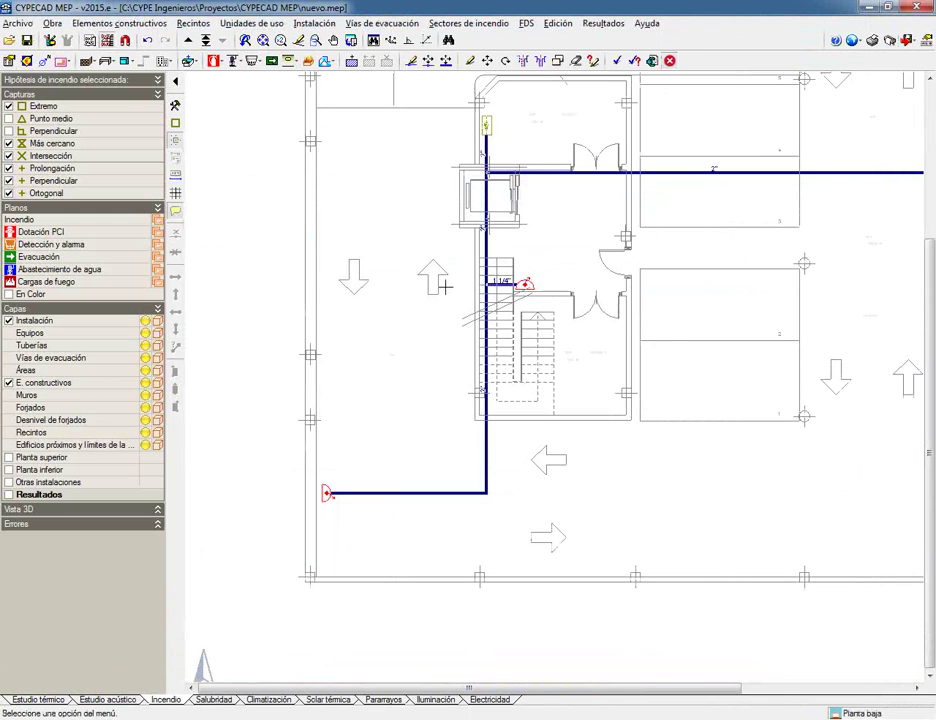
scroll(470, 295, "down", 2)
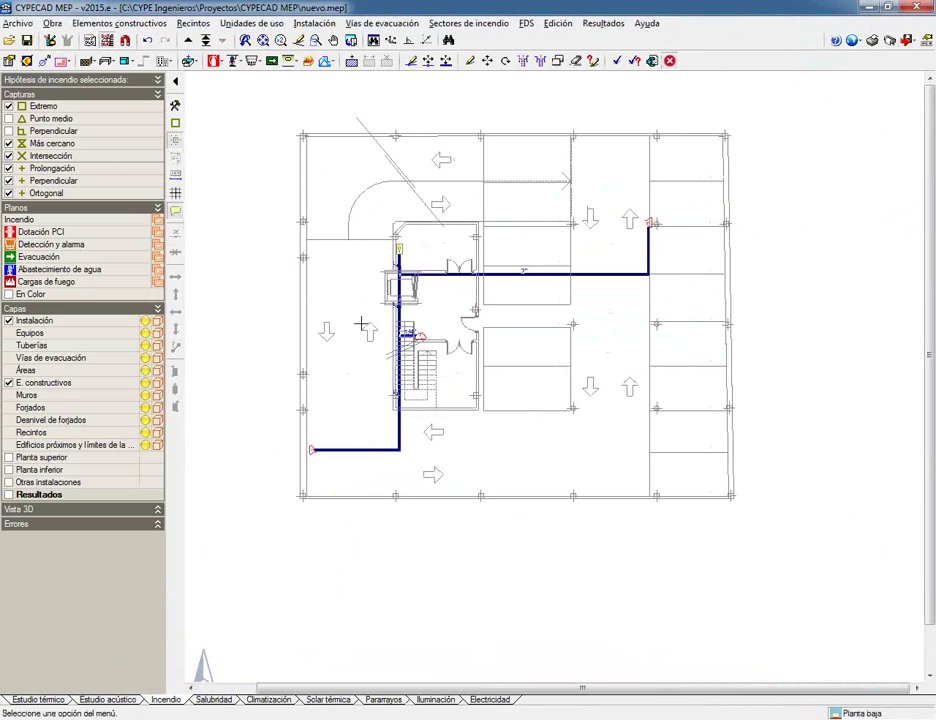
Add a sprinkler type from the price generator: basic, normal response, upright (Montante), 1/2" thread, K 80, bronze finish, 68 °C bulb.
left_click(214, 61)
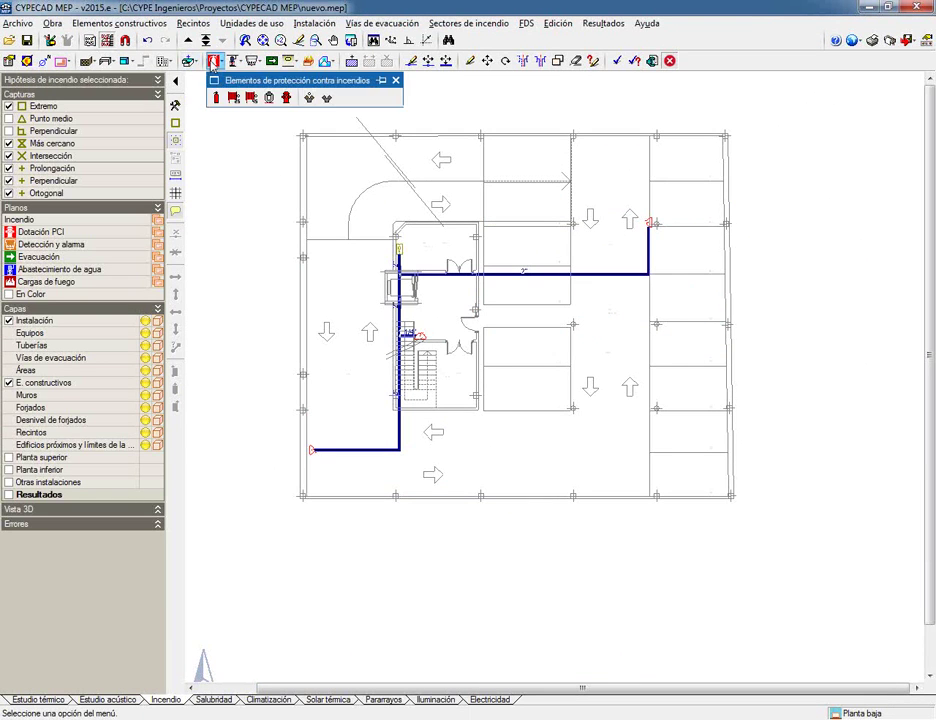
left_click(270, 98)
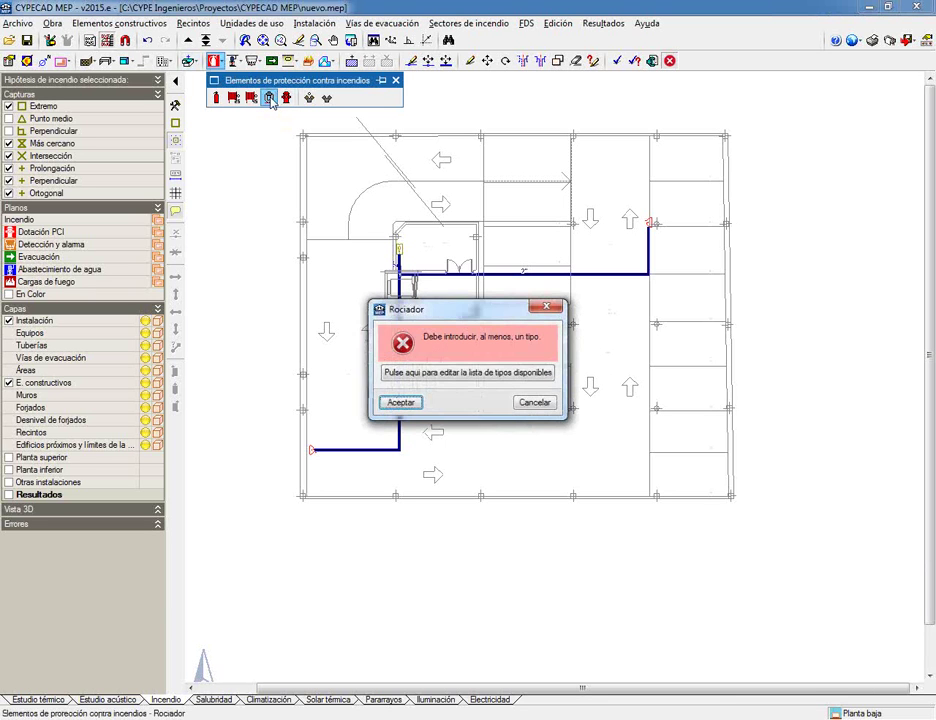
left_click(469, 374)
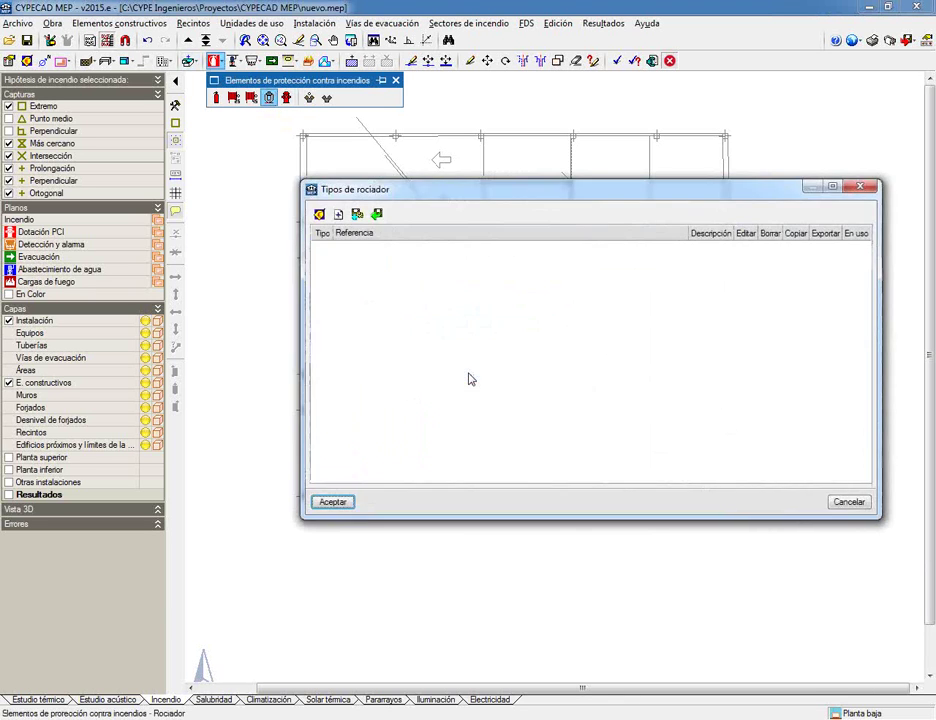
left_click(319, 214)
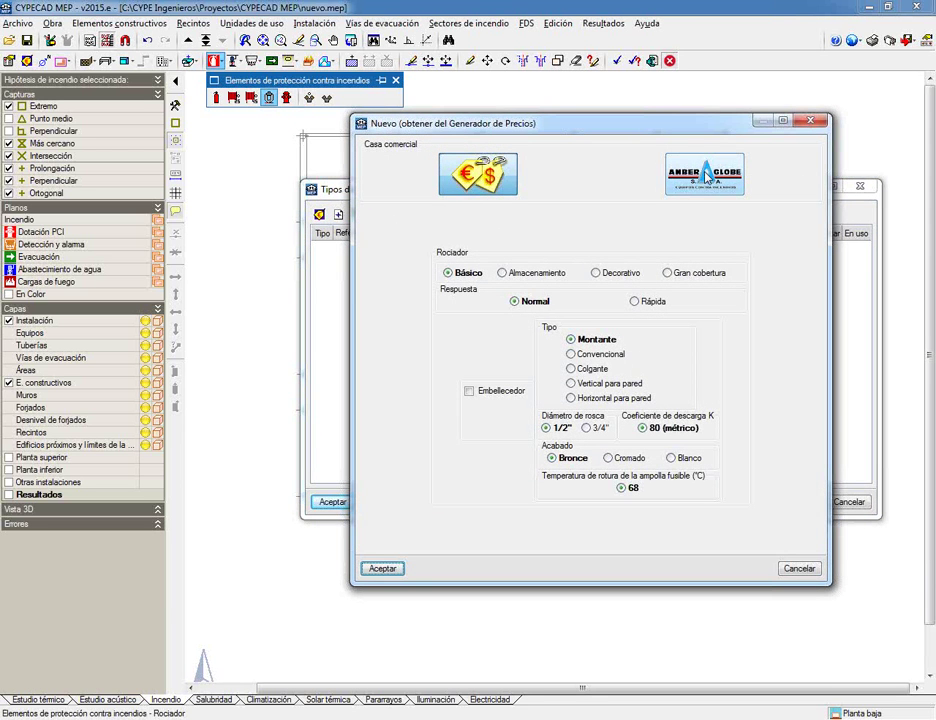
left_click(382, 568)
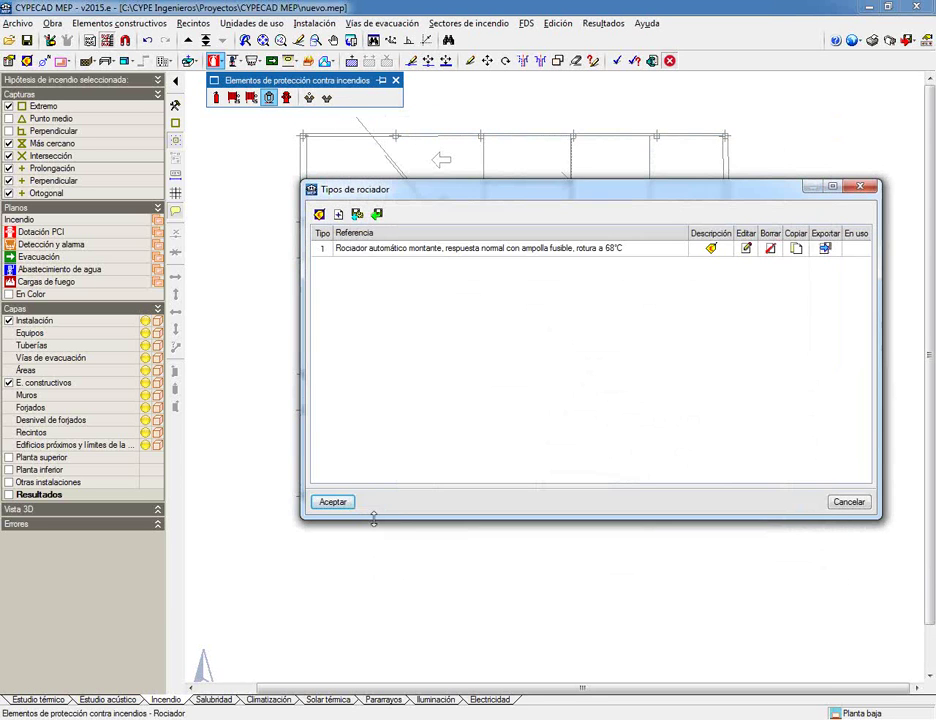
left_click(332, 503)
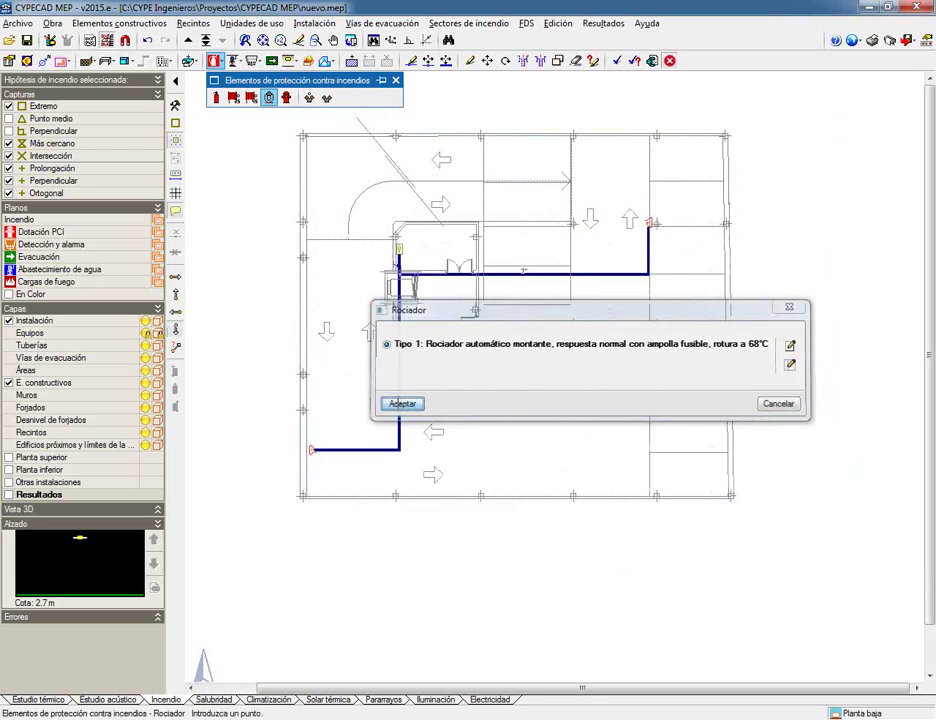
Place five Tipo 1 sprinklers individually in a line along the vehicle lane between the two rows of parking spaces.
left_click(401, 403)
left_click(610, 465)
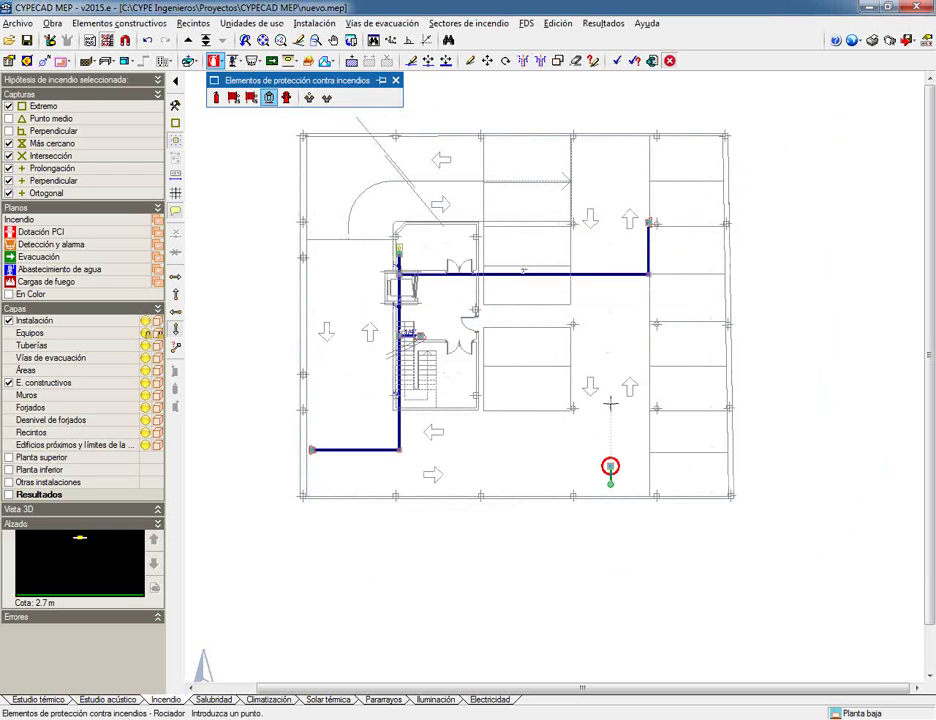
left_click(610, 401)
left_click(610, 352)
left_click(617, 302)
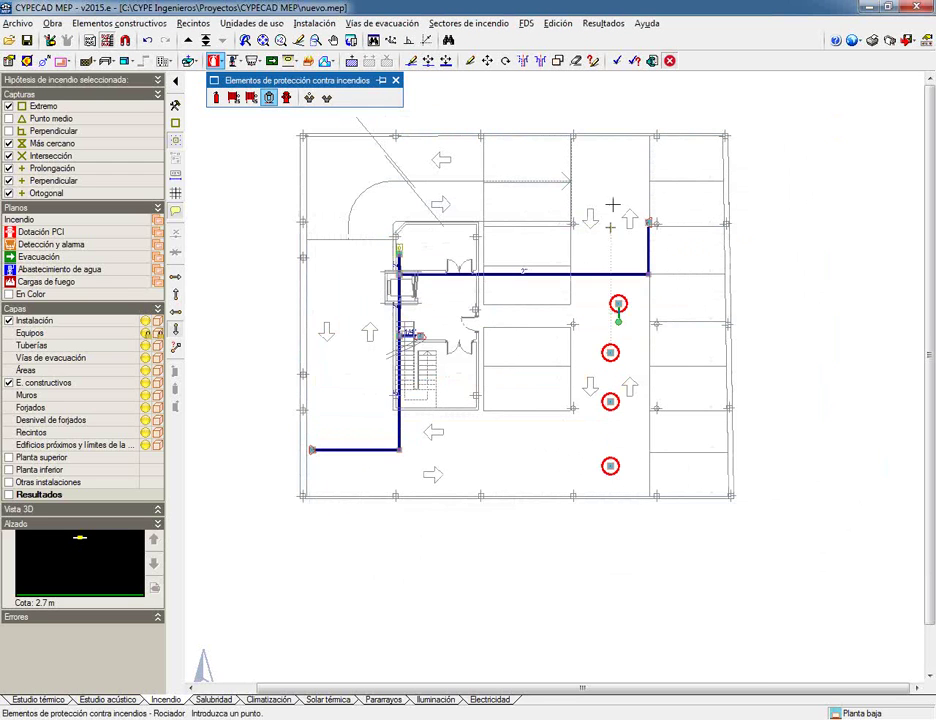
left_click(611, 201)
scroll(376, 248, "up", 2)
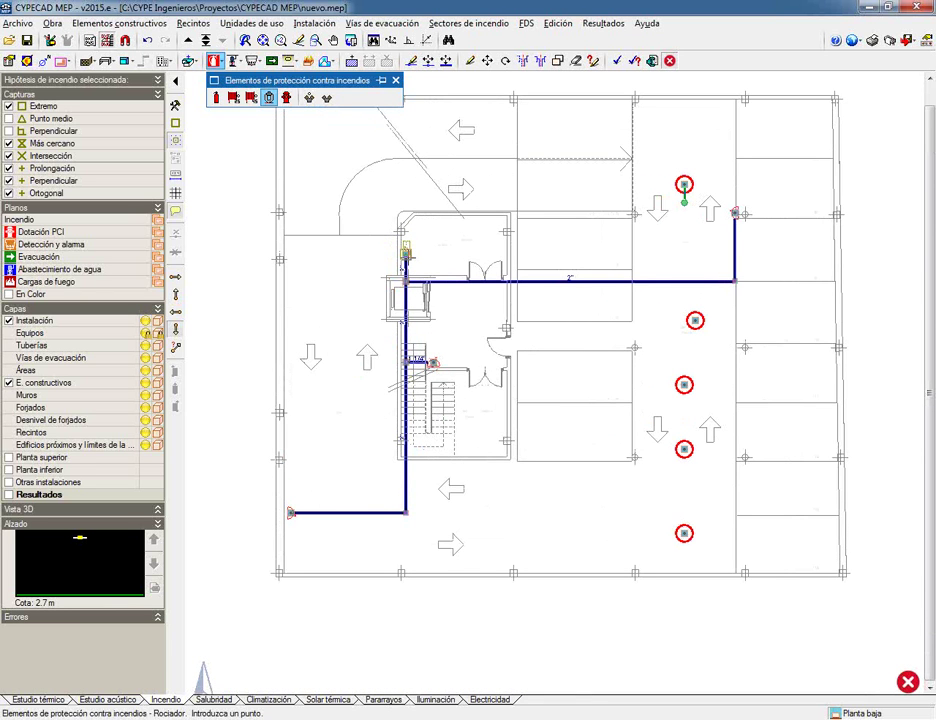
Delete all five individually placed sprinklers from the vehicle lane.
left_click(575, 60)
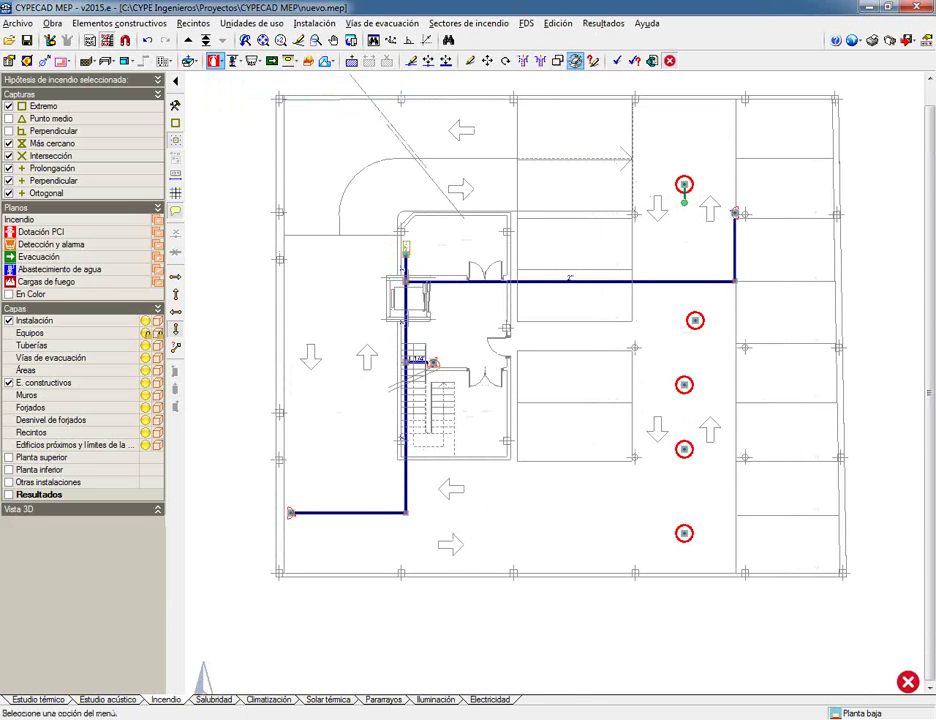
left_click(411, 530)
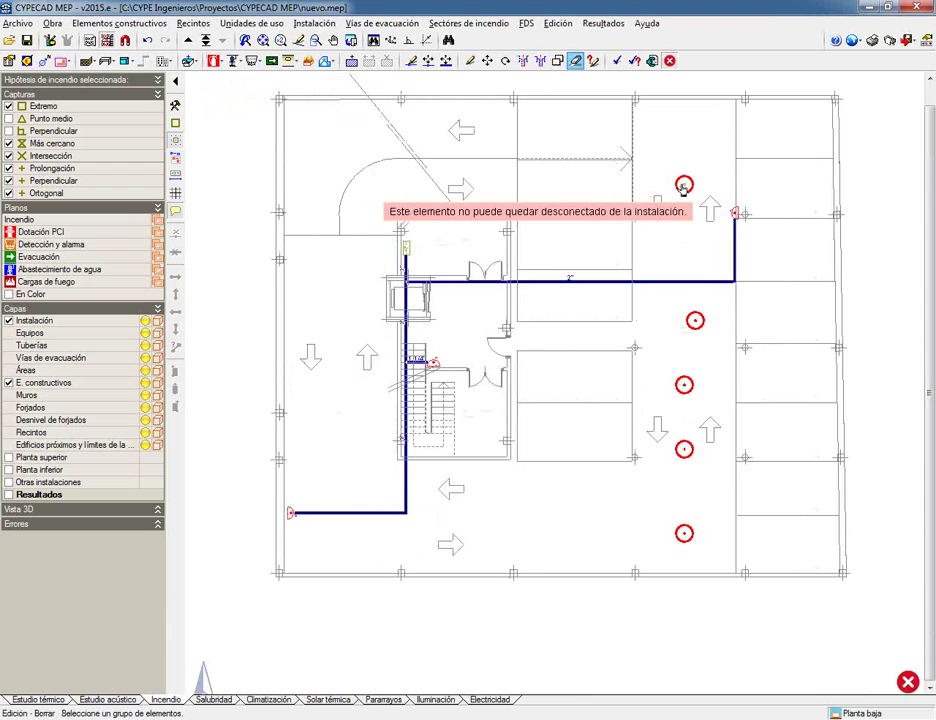
left_click(686, 383)
left_click(635, 434)
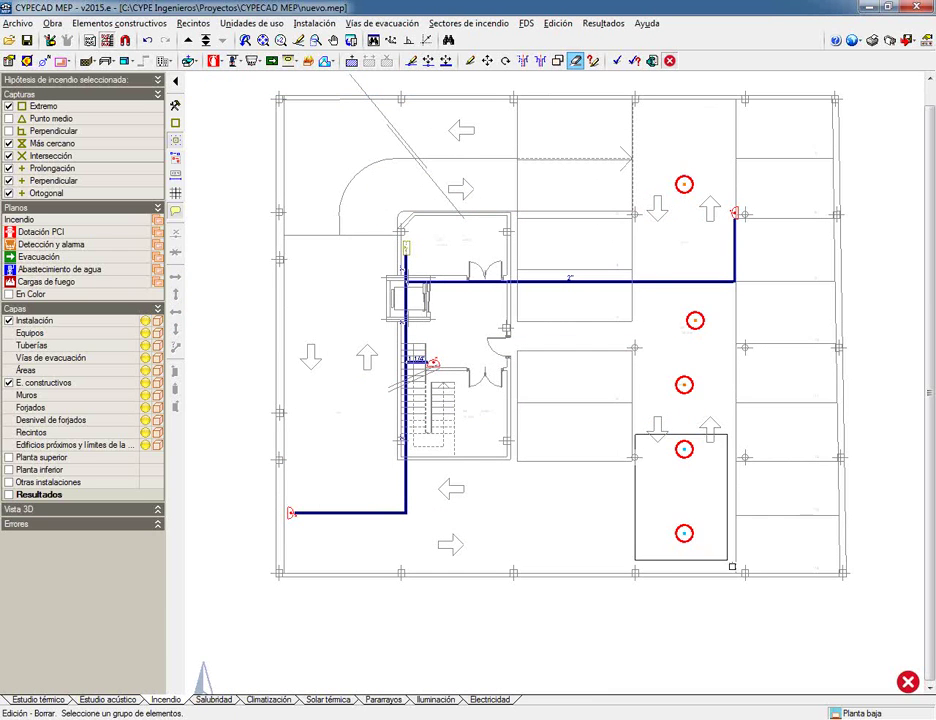
left_click(738, 570)
right_click(738, 571)
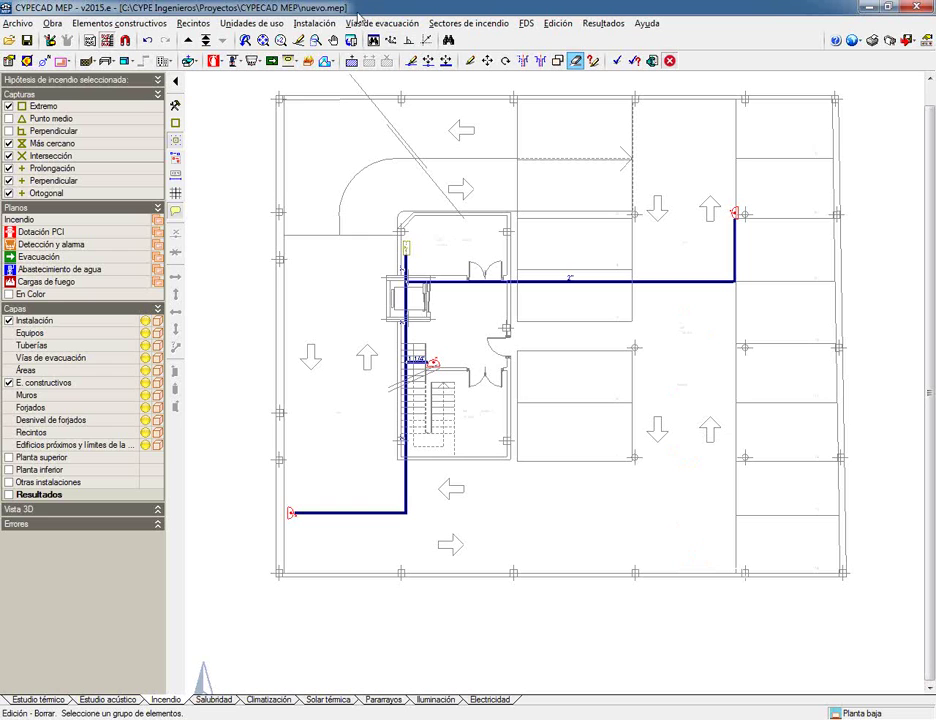
Define a new sprinkler distribution zone covering the whole floor by tracing the four corners of the building's outer walls.
left_click(311, 23)
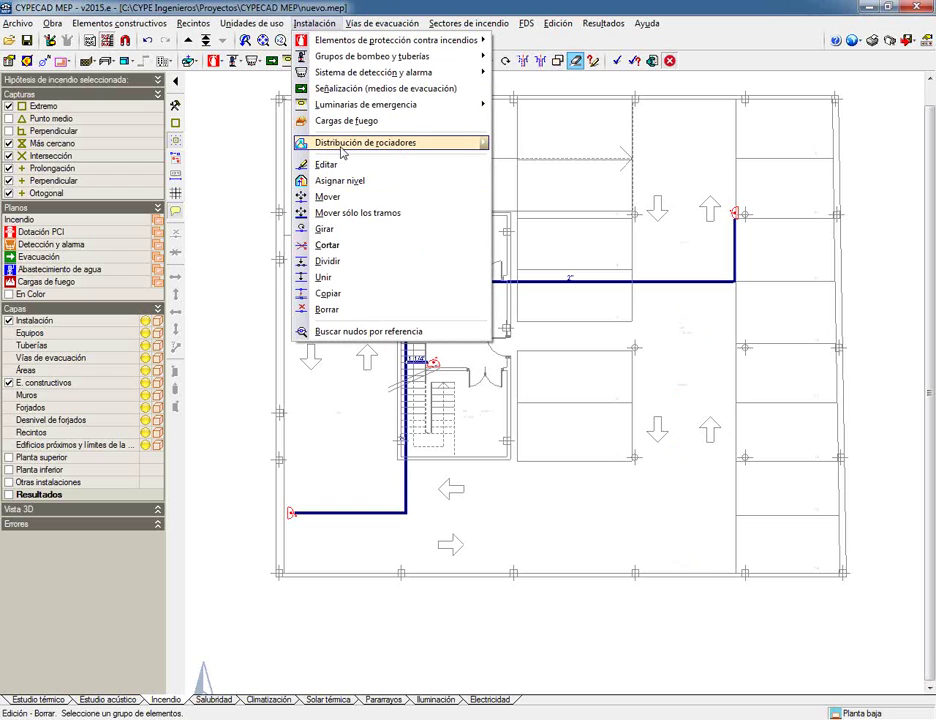
mouse_move(411, 148)
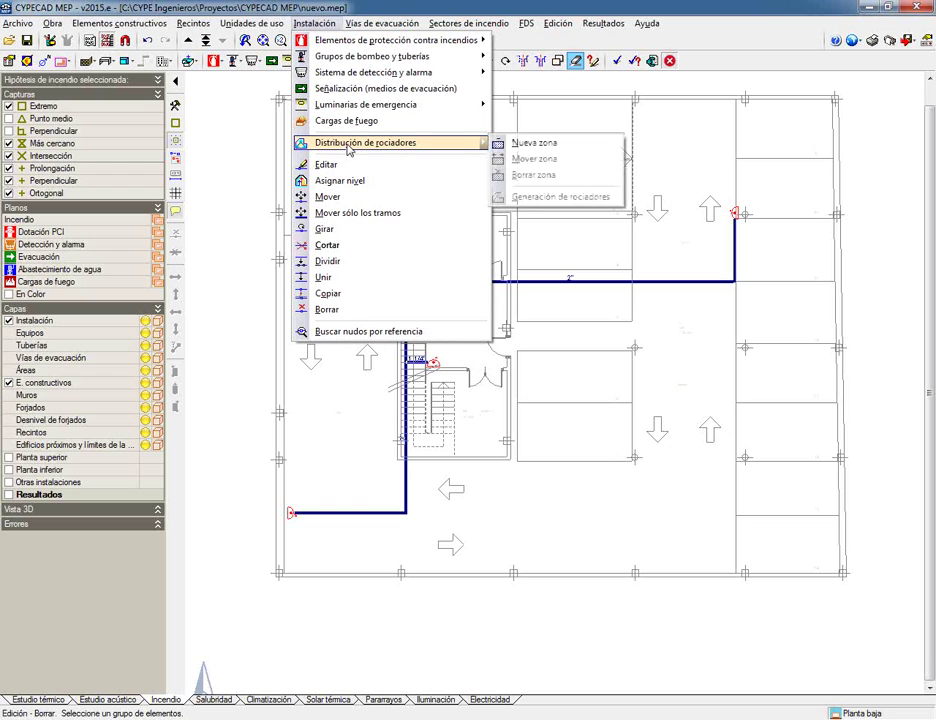
left_click(545, 150)
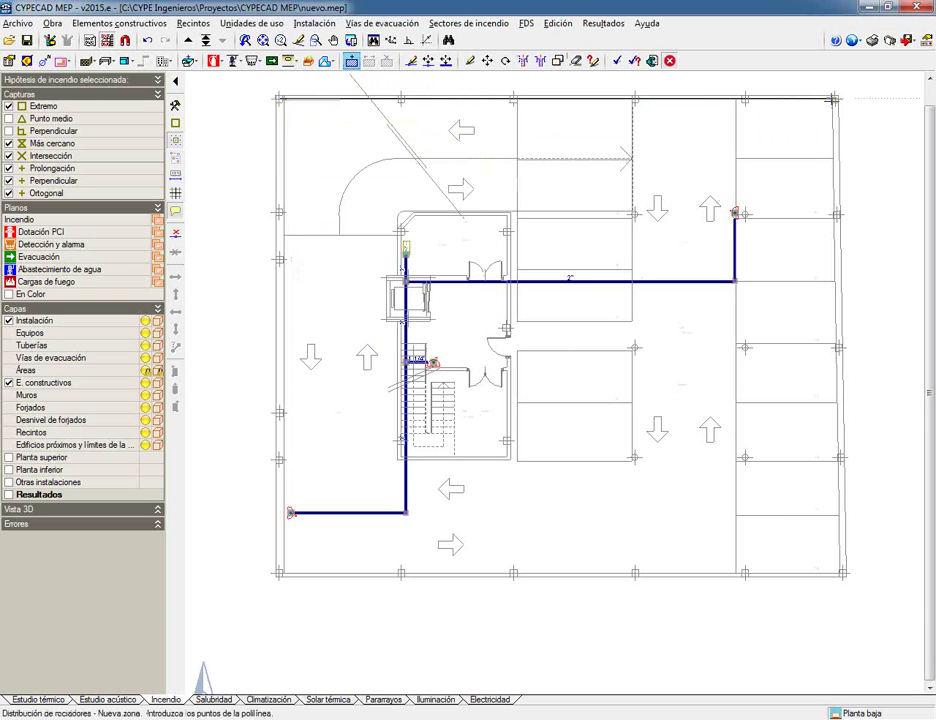
left_click(838, 98)
left_click(842, 573)
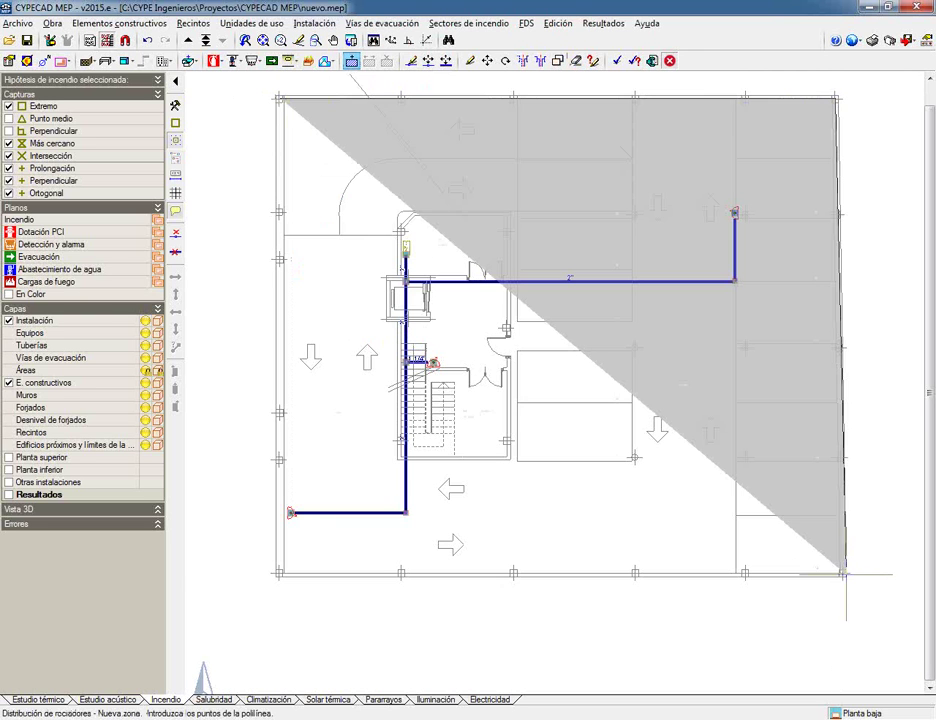
left_click(281, 576)
right_click(272, 620)
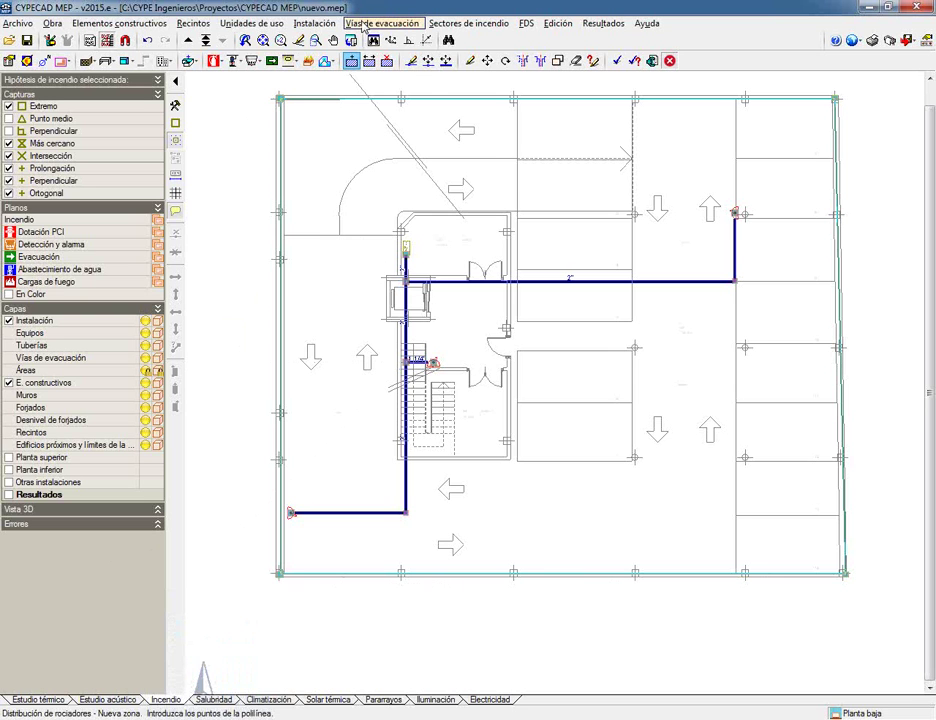
Generate Tipo 1 sprinklers for the zone along an L-shaped main pipe following the parking aisle and the lane below the stair core.
left_click(327, 24)
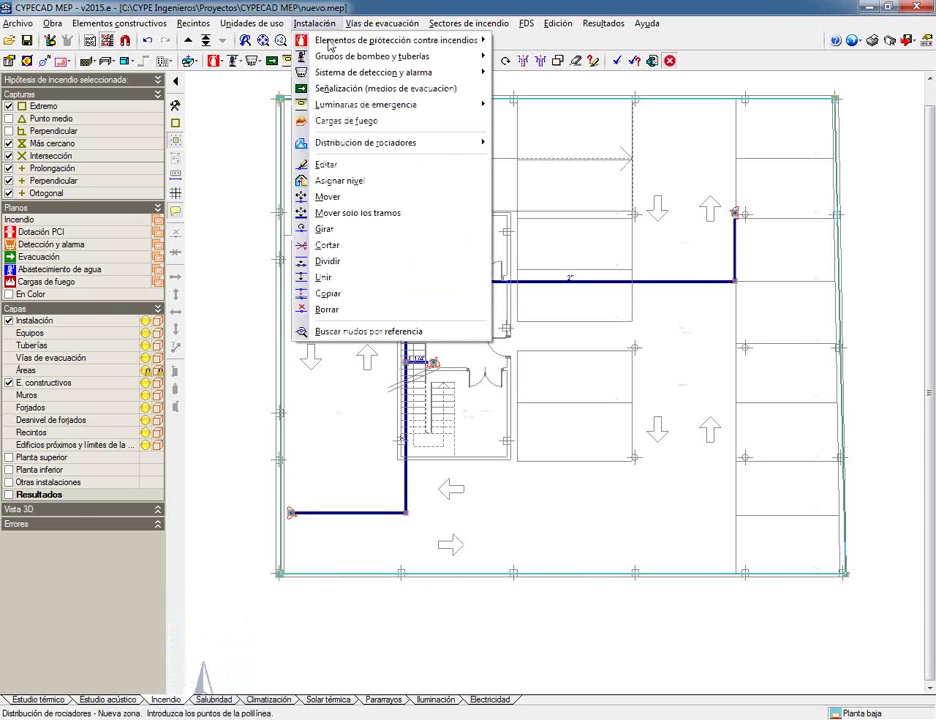
mouse_move(450, 142)
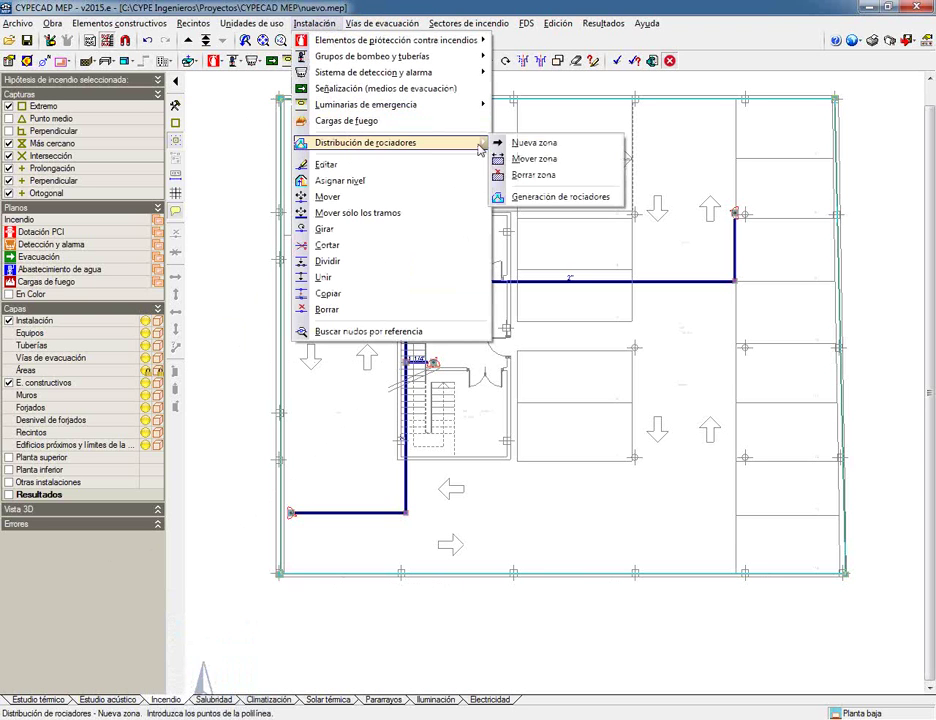
left_click(566, 197)
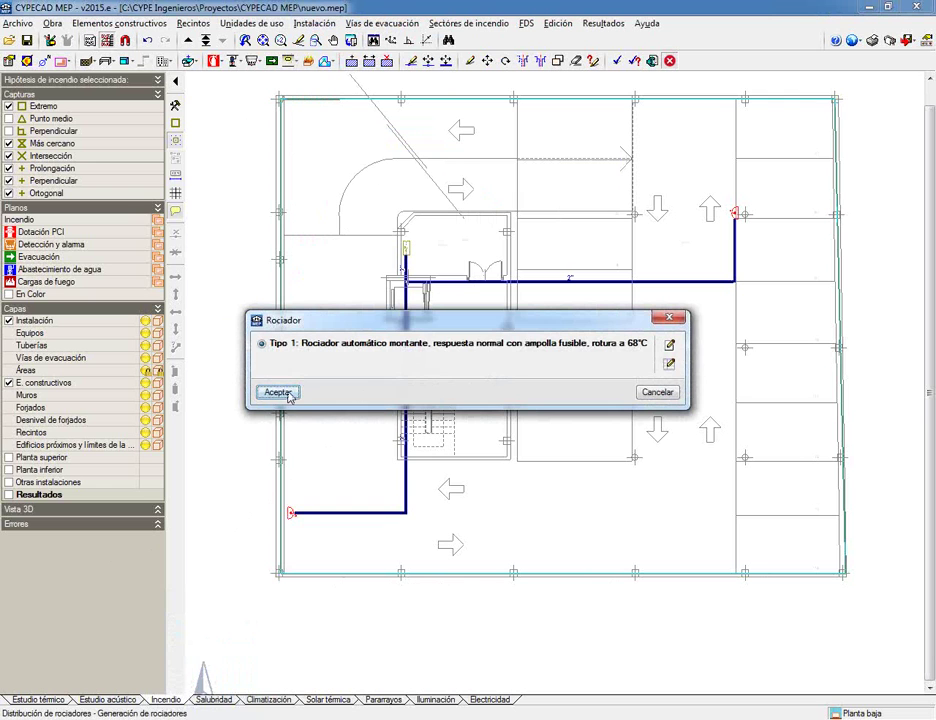
left_click(274, 392)
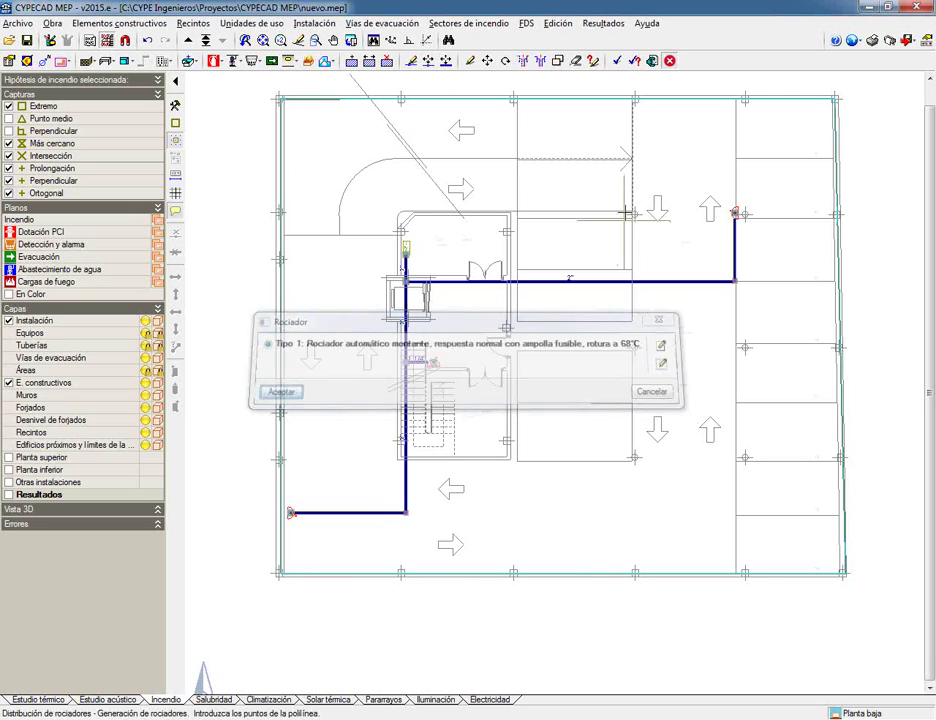
left_click(681, 120)
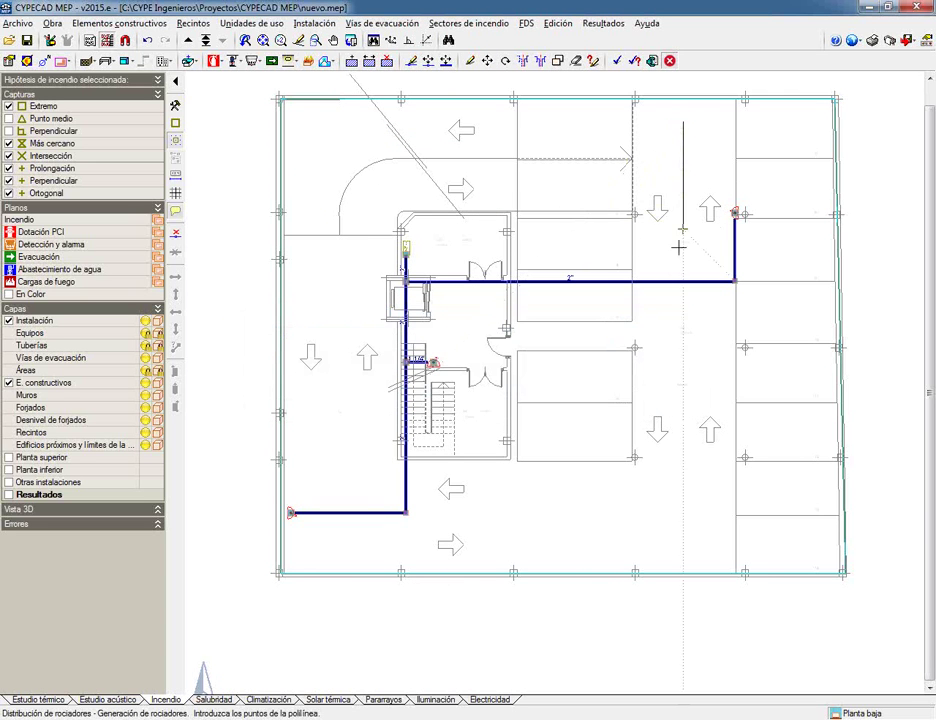
left_click(683, 530)
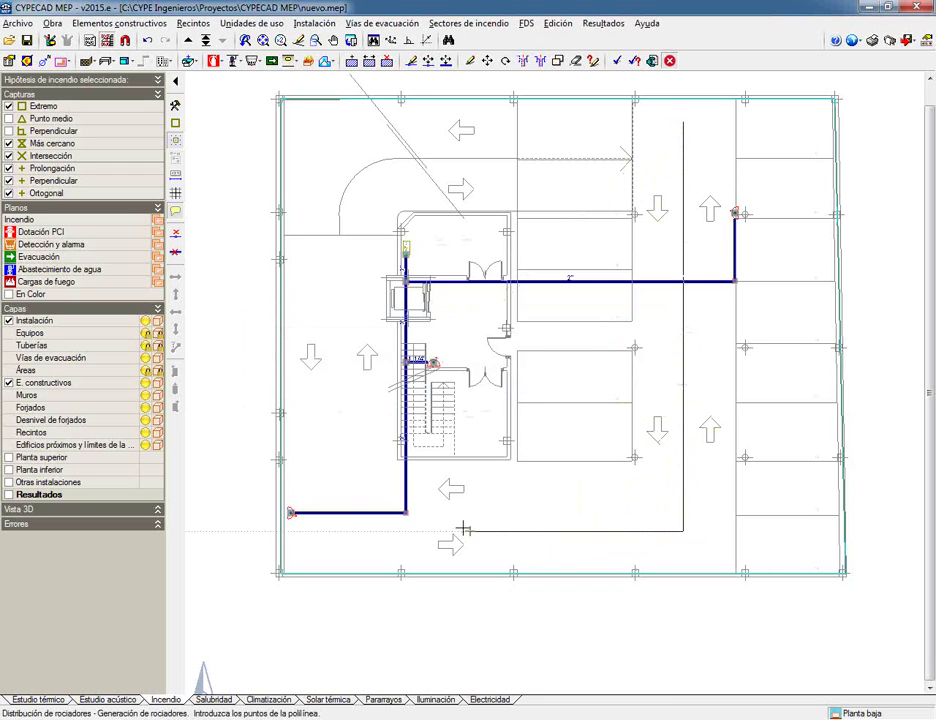
left_click(339, 530)
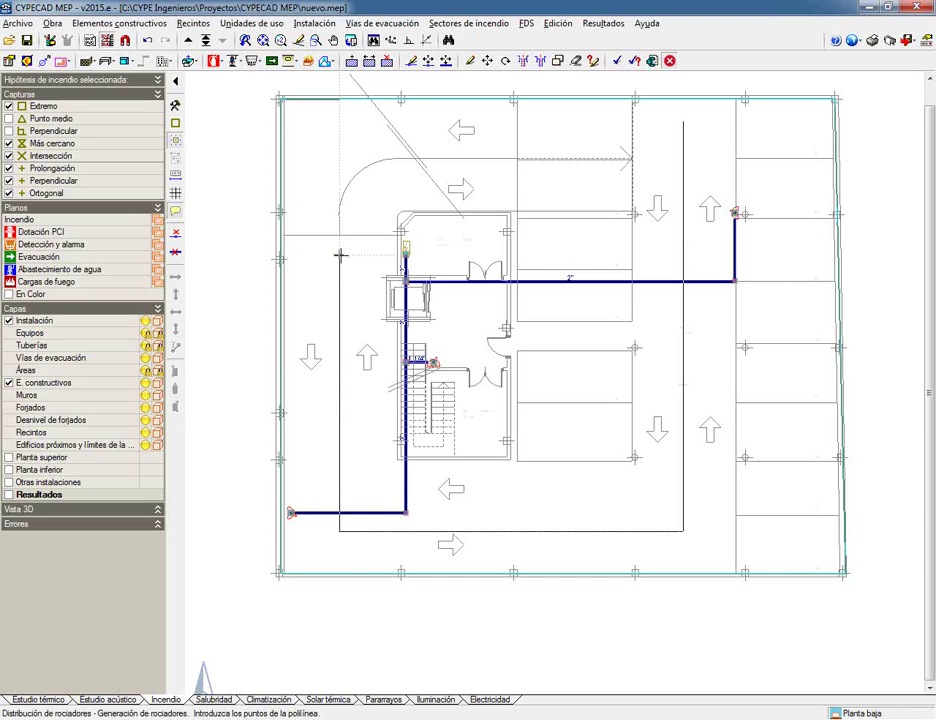
right_click(350, 553)
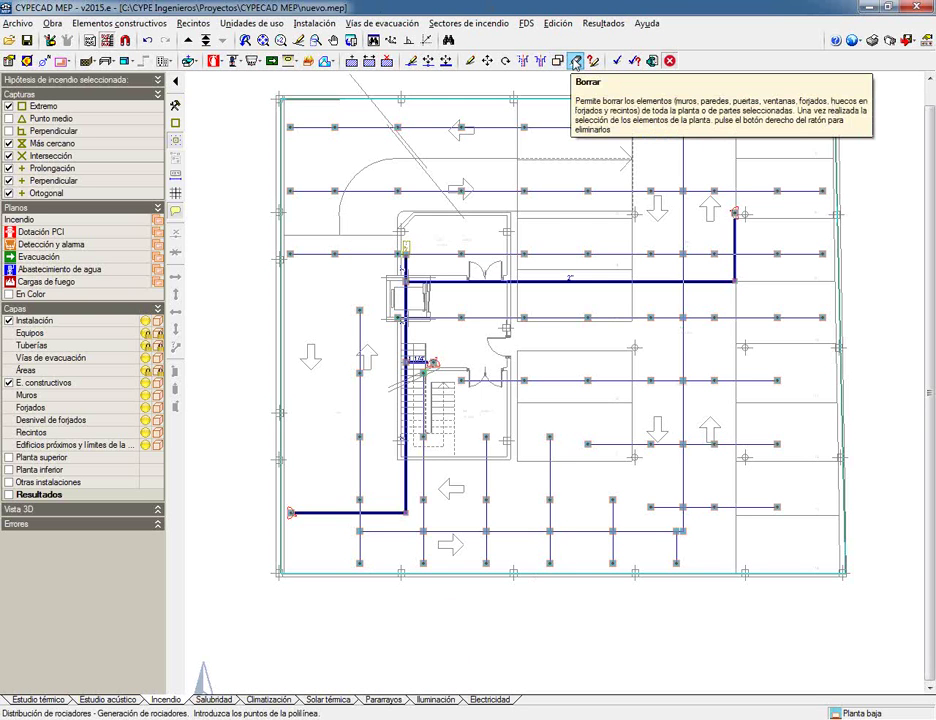
Delete the end sprinkler and its pipe segment from the generated branch that reaches into the stair core.
left_click(576, 62)
left_click(410, 530)
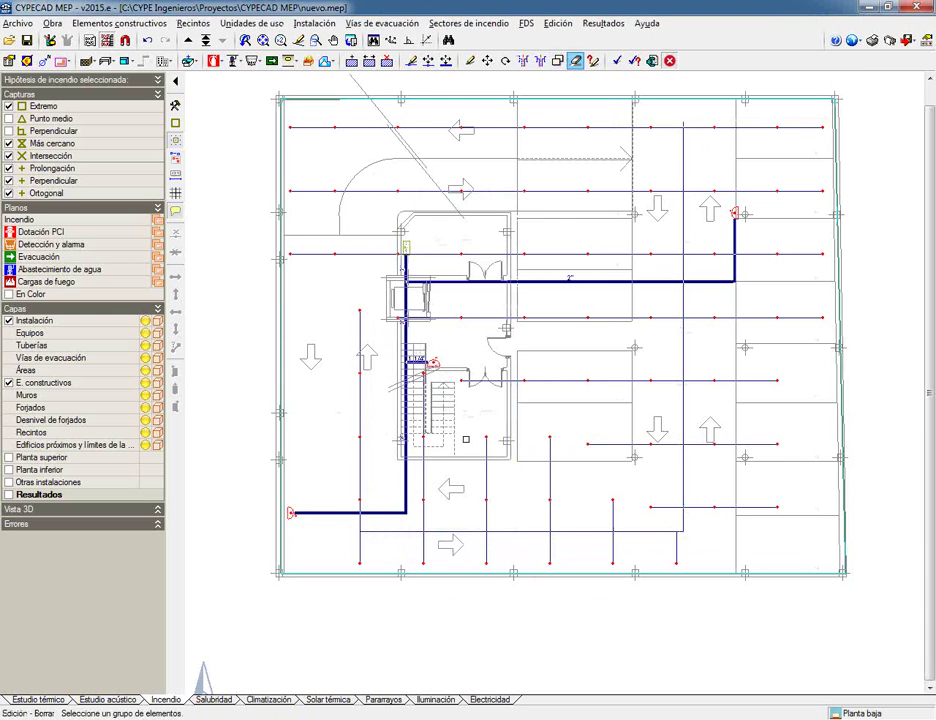
left_click(463, 382)
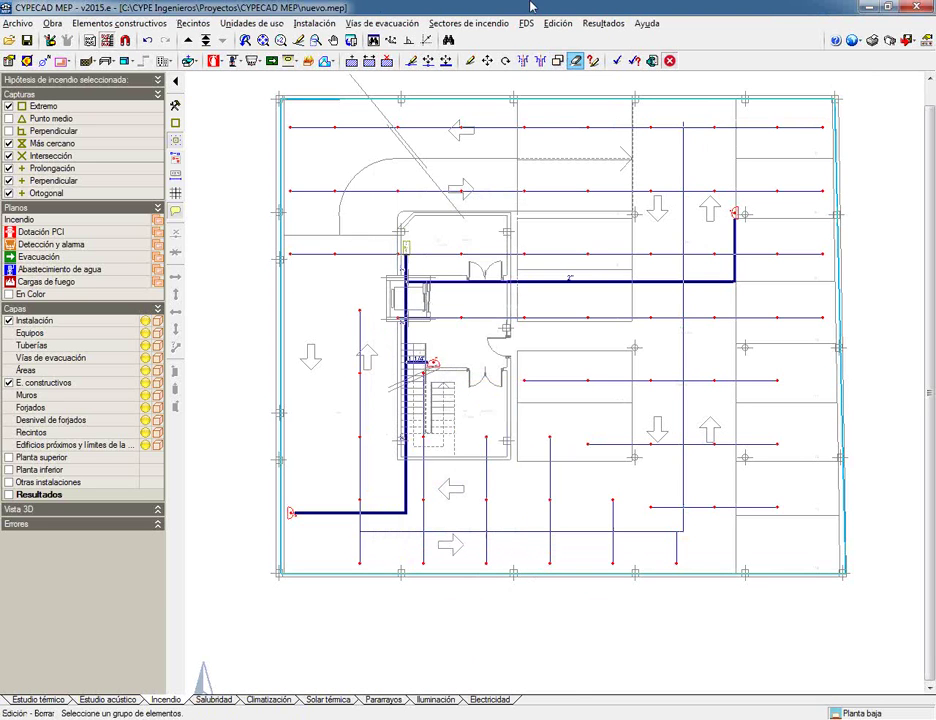
Place a single Tipo 1 sprinkler beside the stair flight inside the stair core.
left_click(233, 62)
left_click(212, 61)
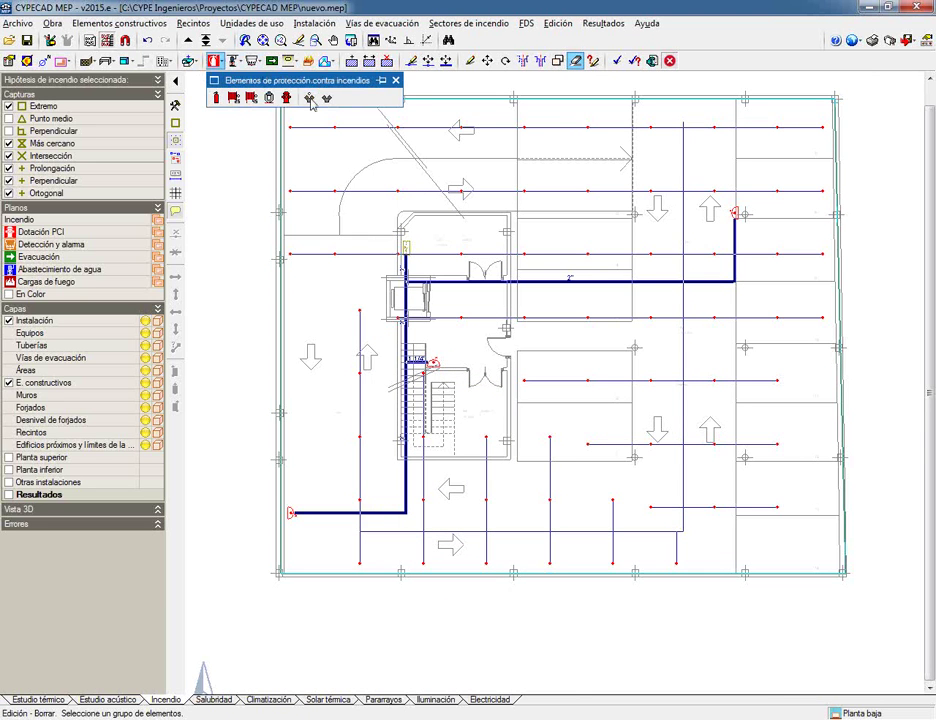
left_click(268, 97)
left_click(276, 392)
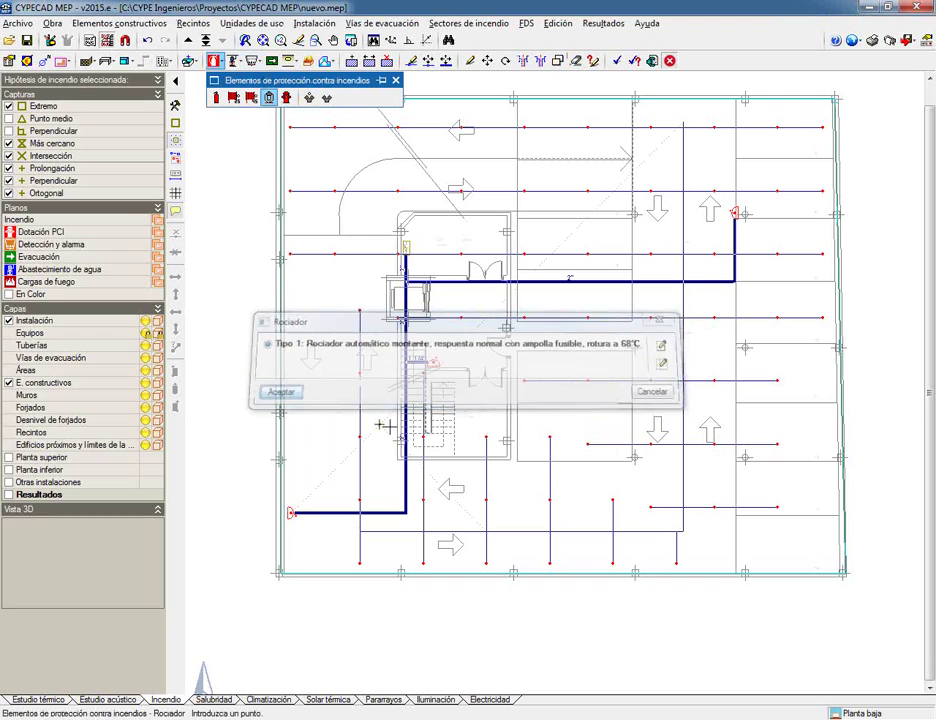
left_click(460, 411)
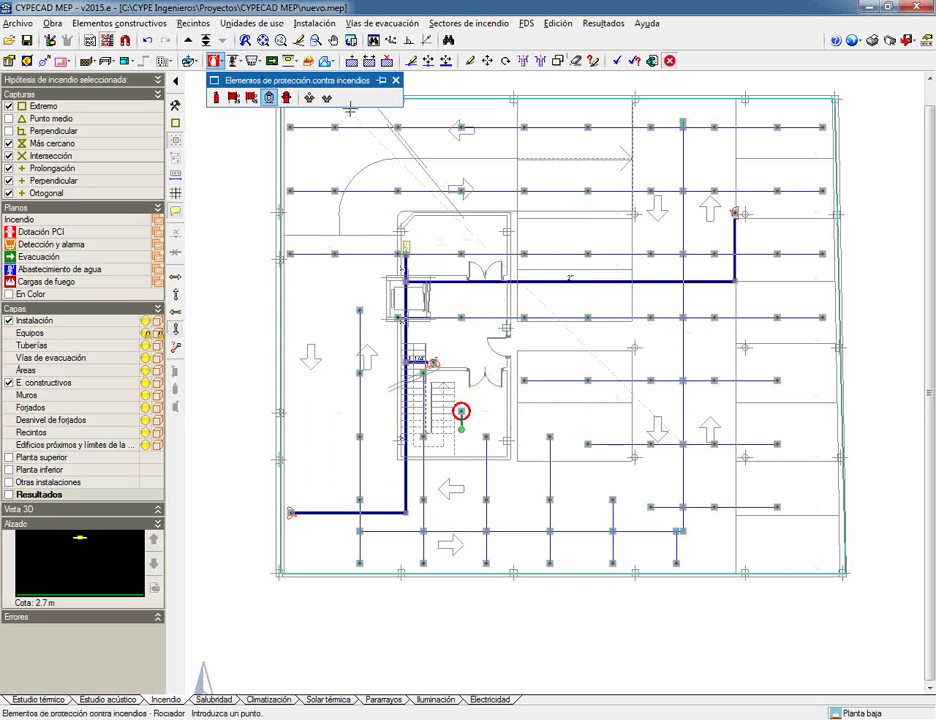
Draw a pipe connecting the new stair-core sprinkler to the end of the nearest shortened sprinkler branch.
left_click(233, 62)
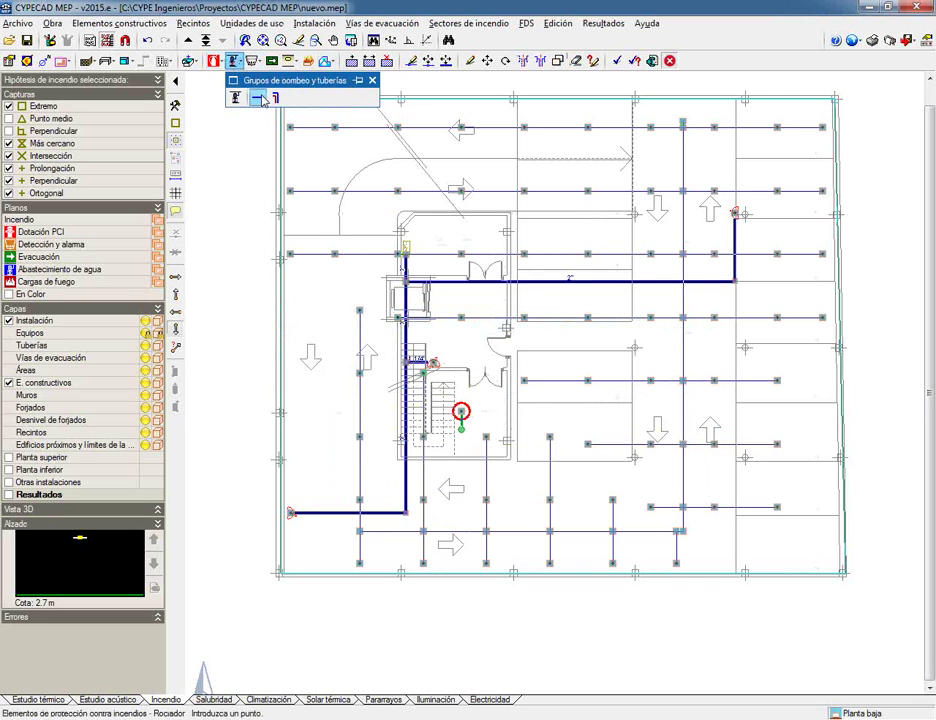
left_click(258, 97)
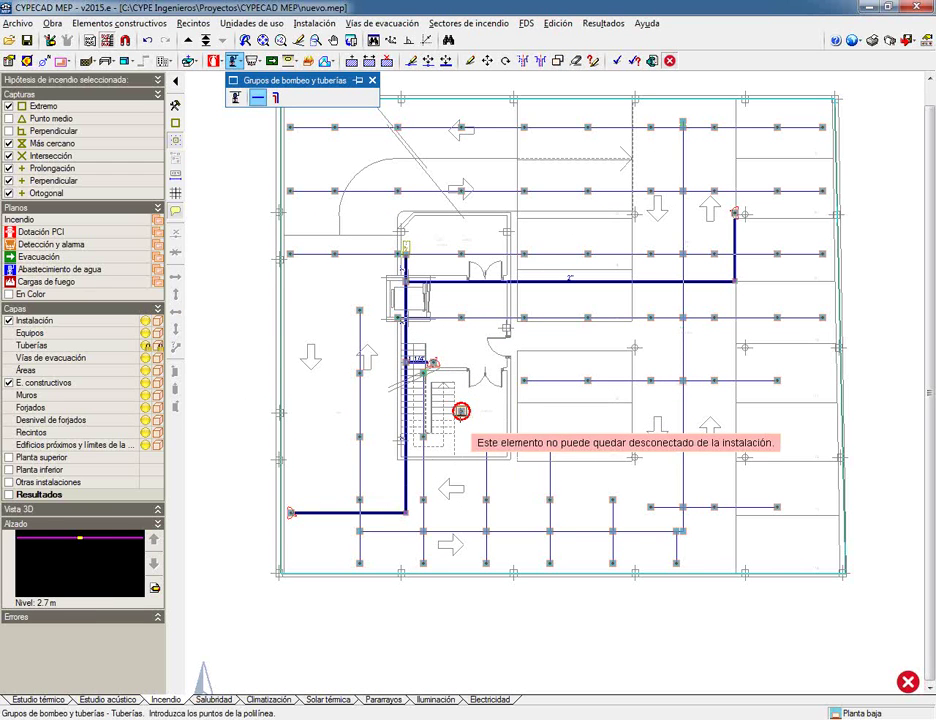
left_click(461, 412)
left_click(524, 380)
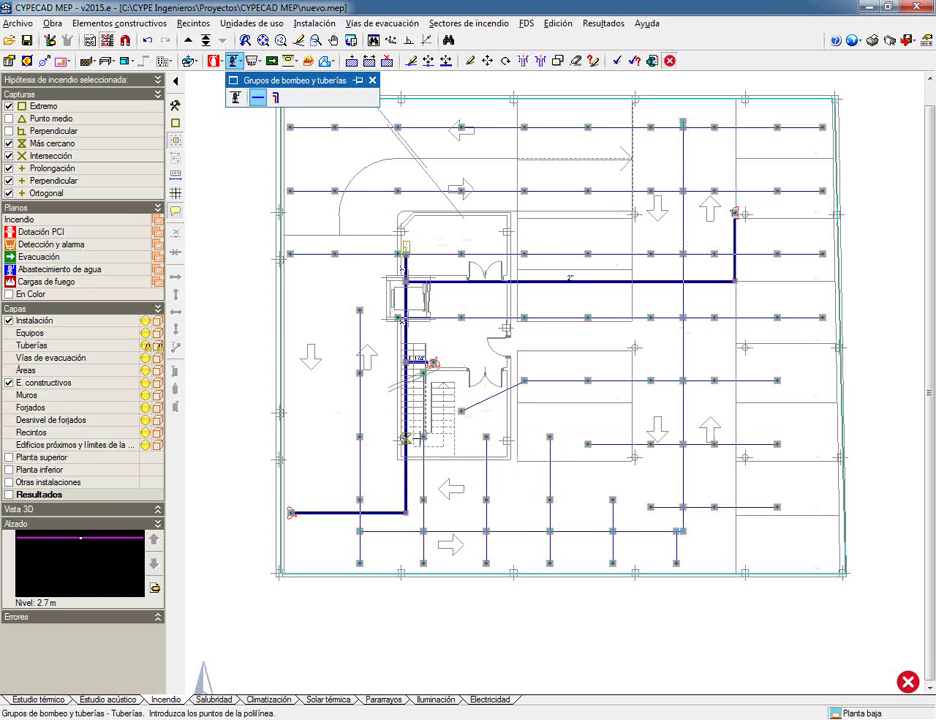
Delete the pipe segments and end sprinklers of the two lower vertical branches that reach into the stair core.
left_click(576, 61)
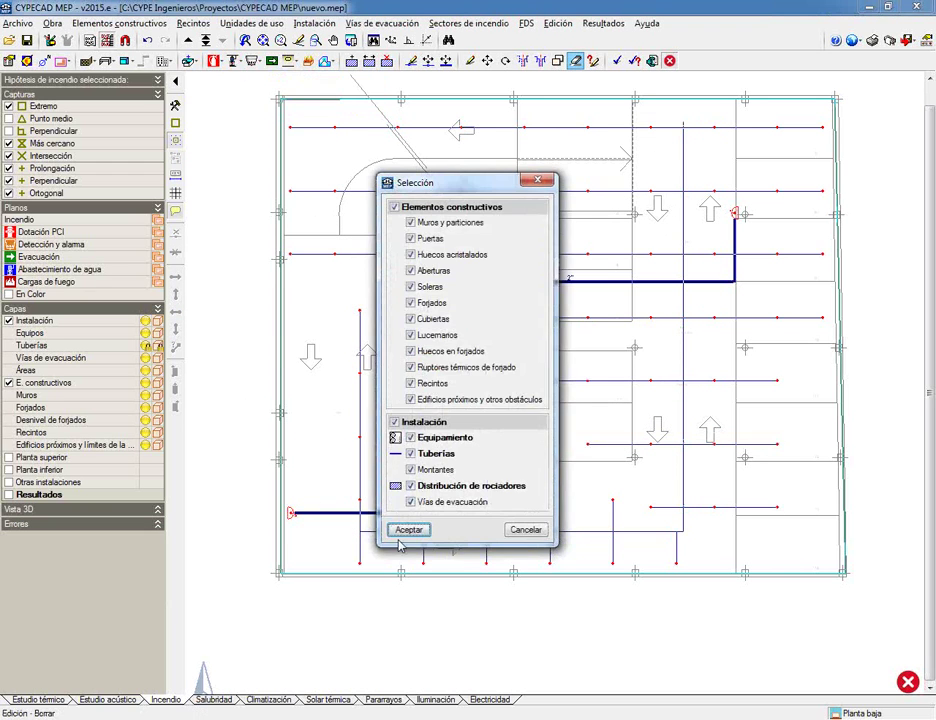
left_click(404, 531)
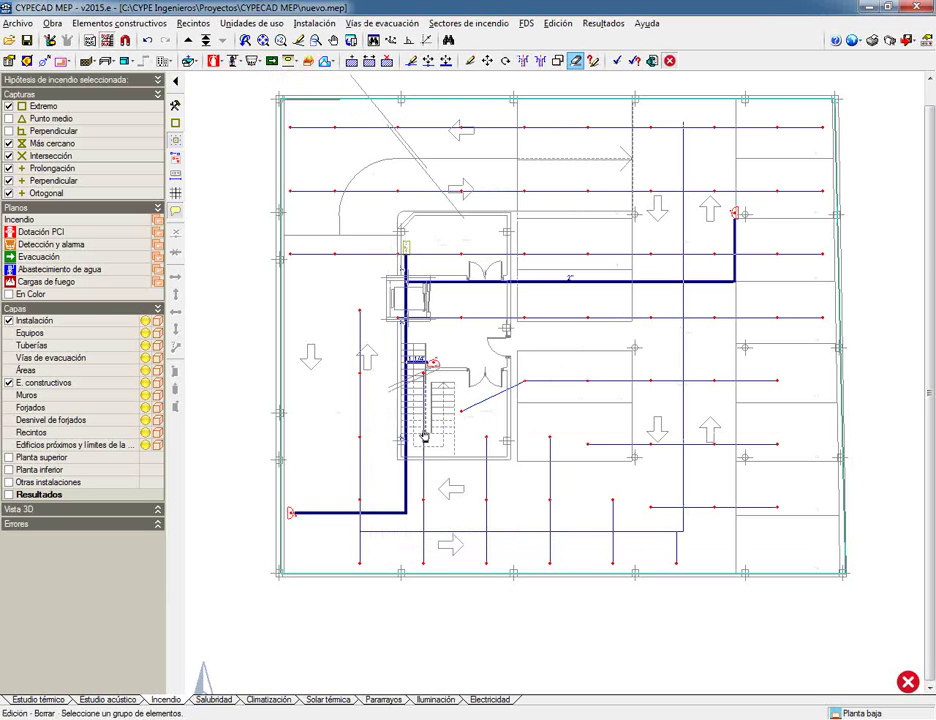
scroll(424, 437, "up", 2)
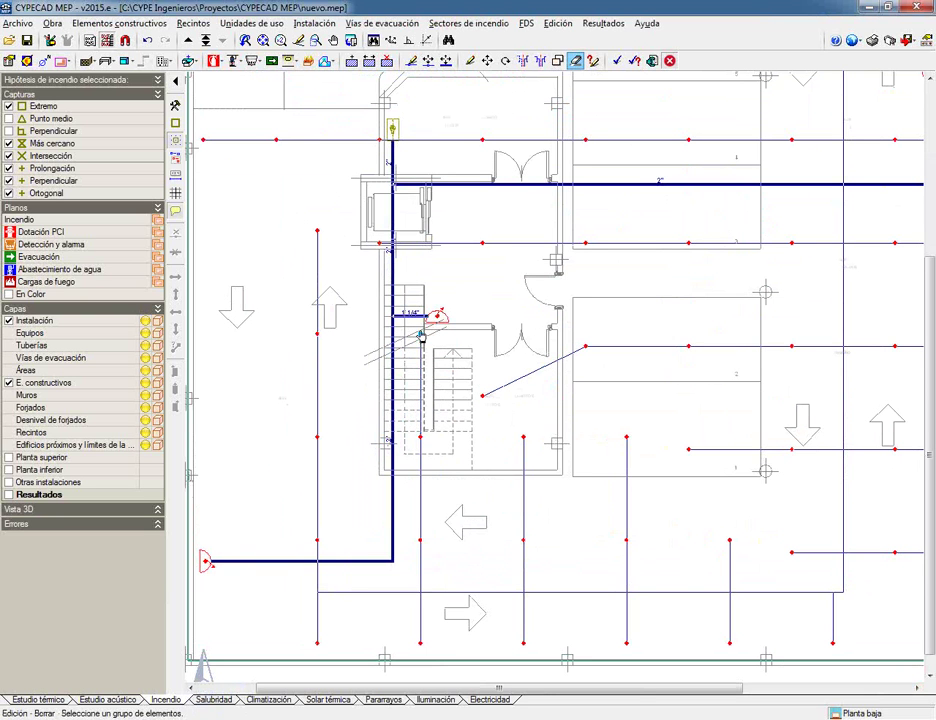
left_click(420, 390)
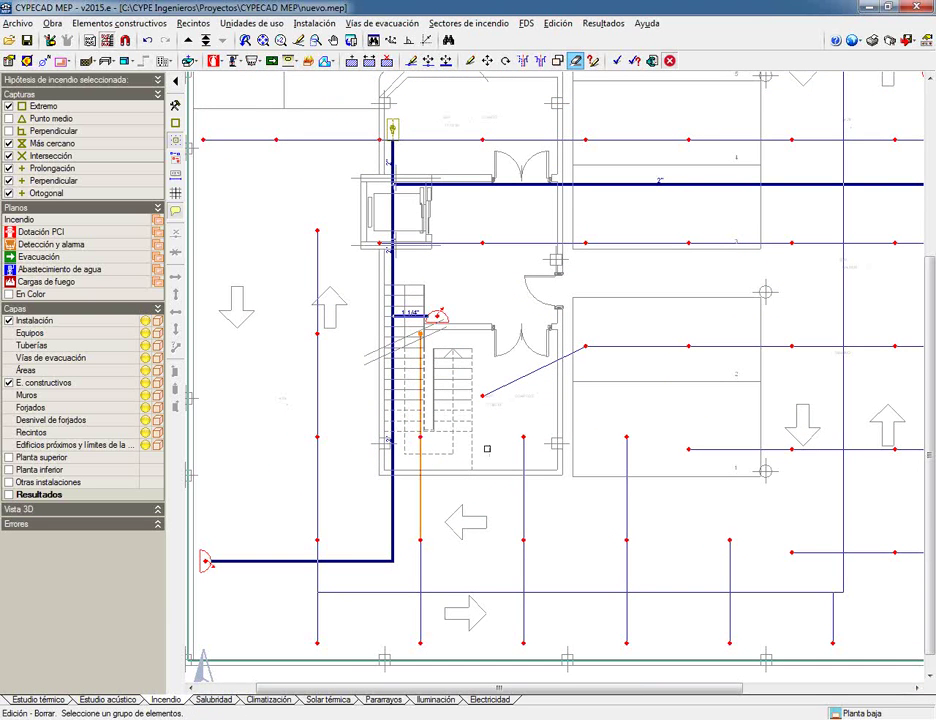
right_click(549, 464)
scroll(549, 464, "down", 3)
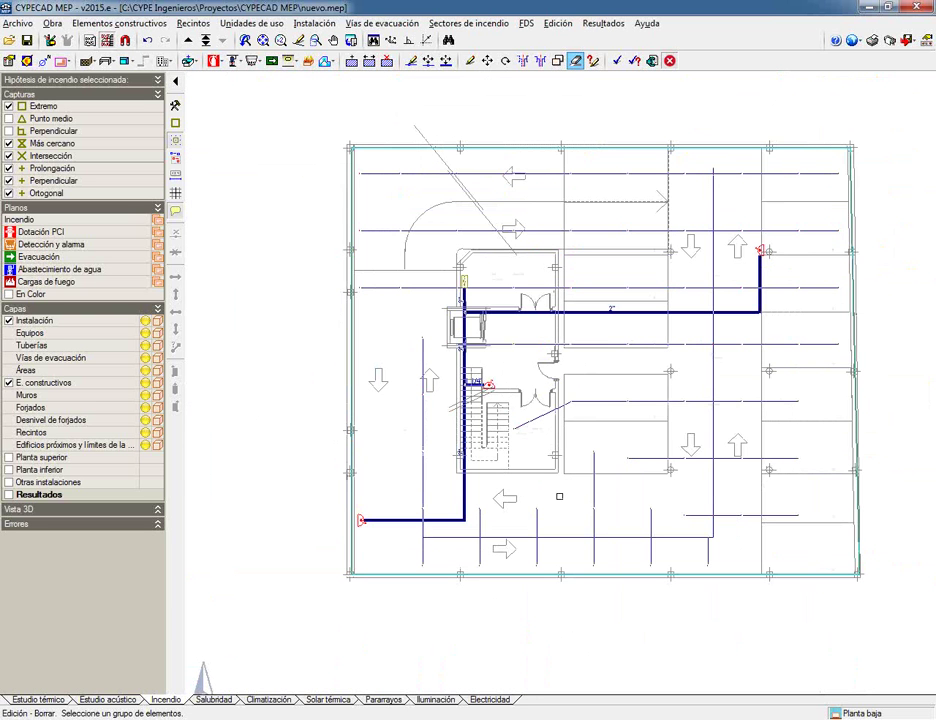
Draw a short horizontal pipe from the pump group's outlet along the adjacent sprinkler line to connect the sprinkler network.
scroll(470, 295, "up", 4)
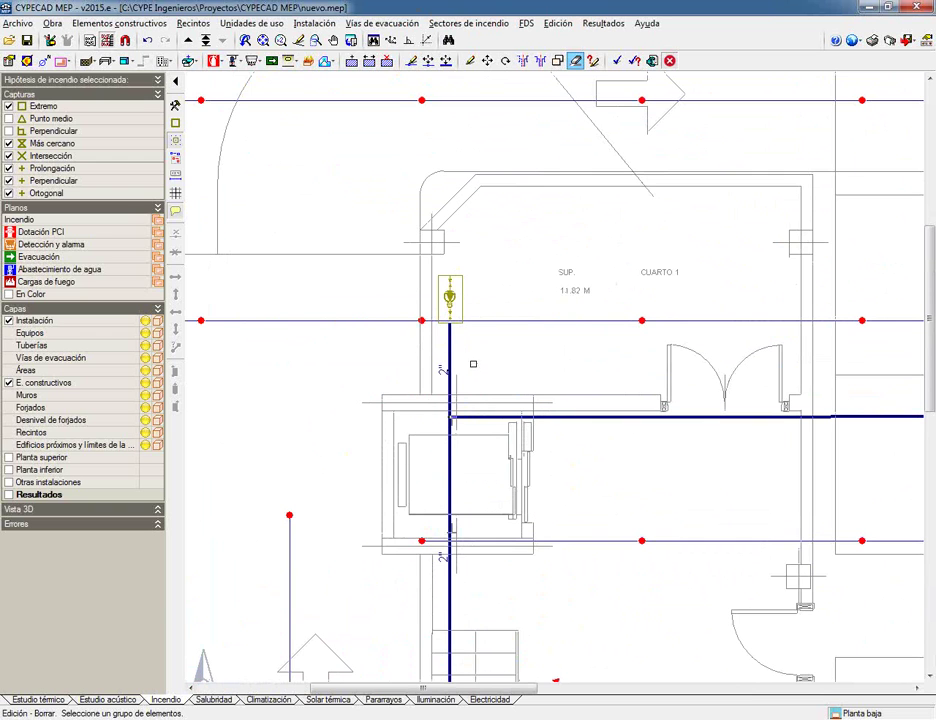
left_click(233, 61)
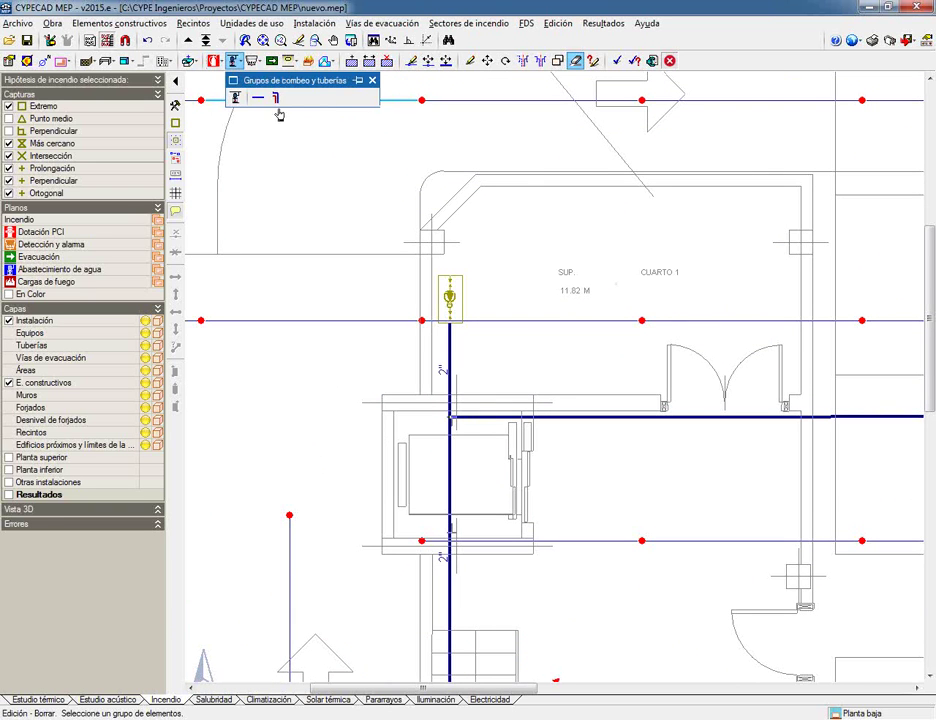
left_click(259, 98)
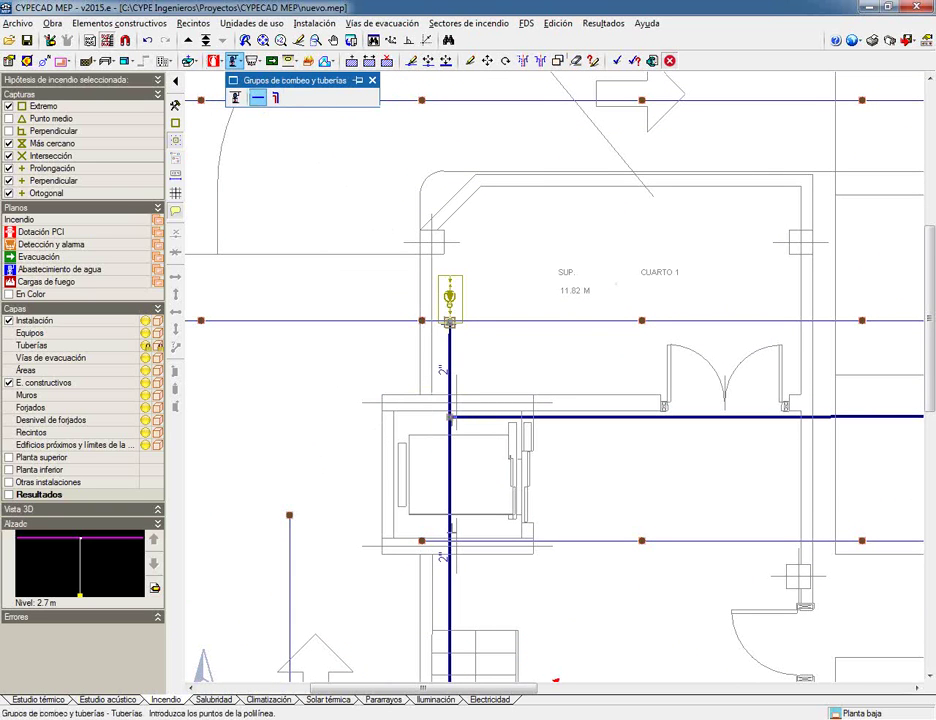
left_click(450, 321)
left_click(502, 321)
right_click(502, 321)
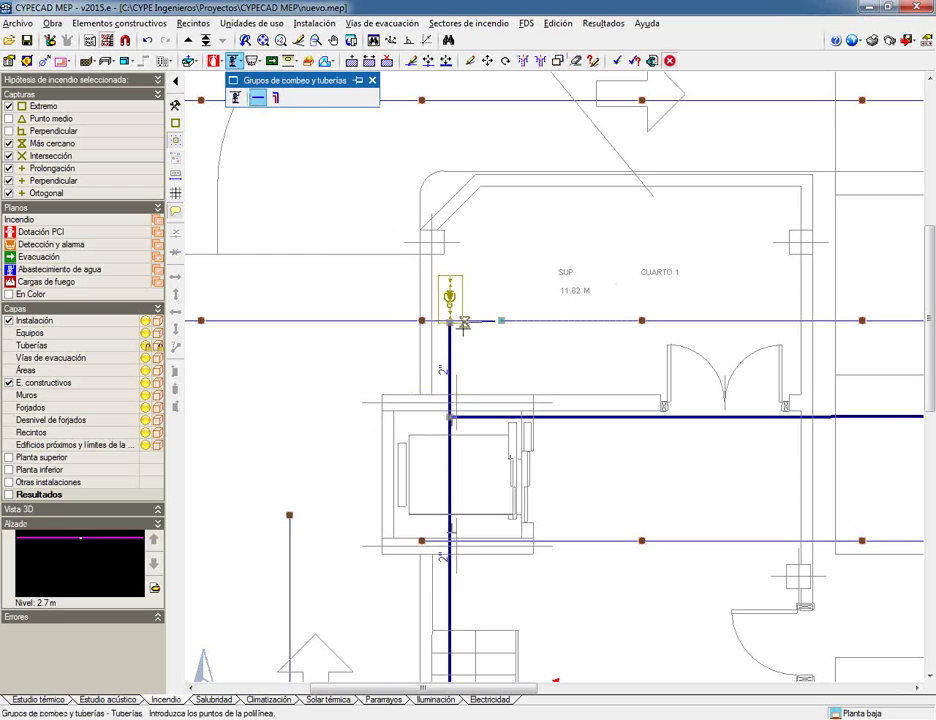
Calculate the ground floor's fire protection installation.
left_click(619, 62)
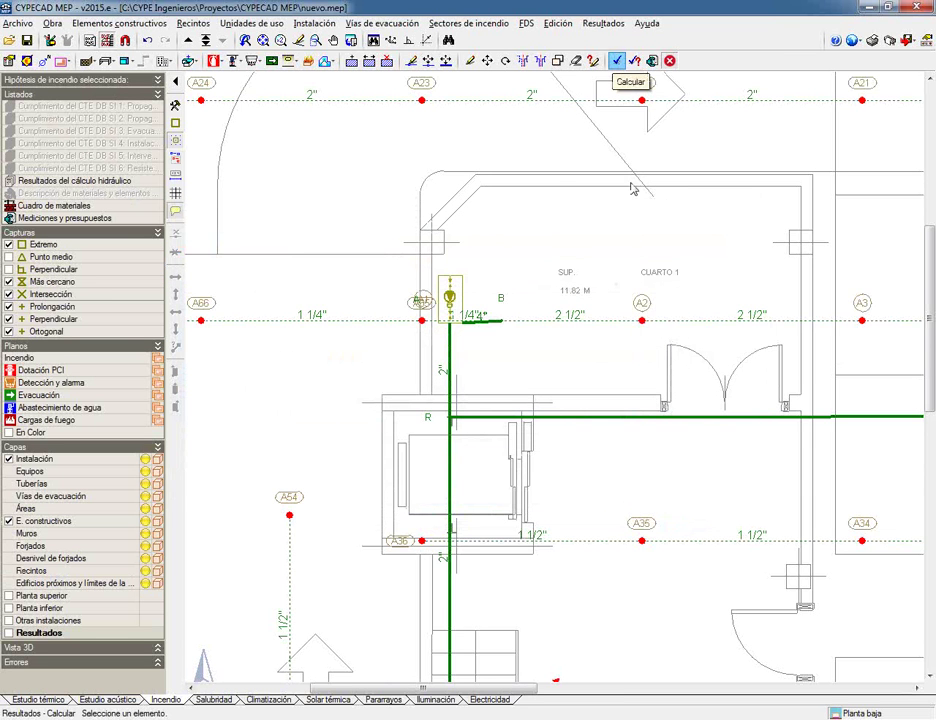
scroll(632, 188, "down", 5)
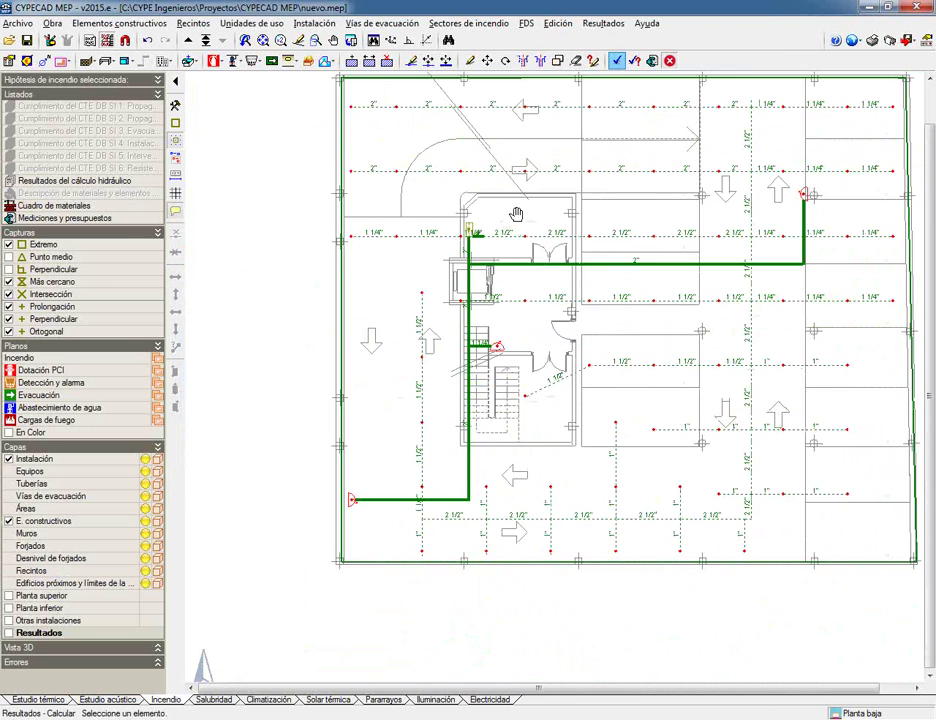
middle_click_drag(516, 214, 459, 232)
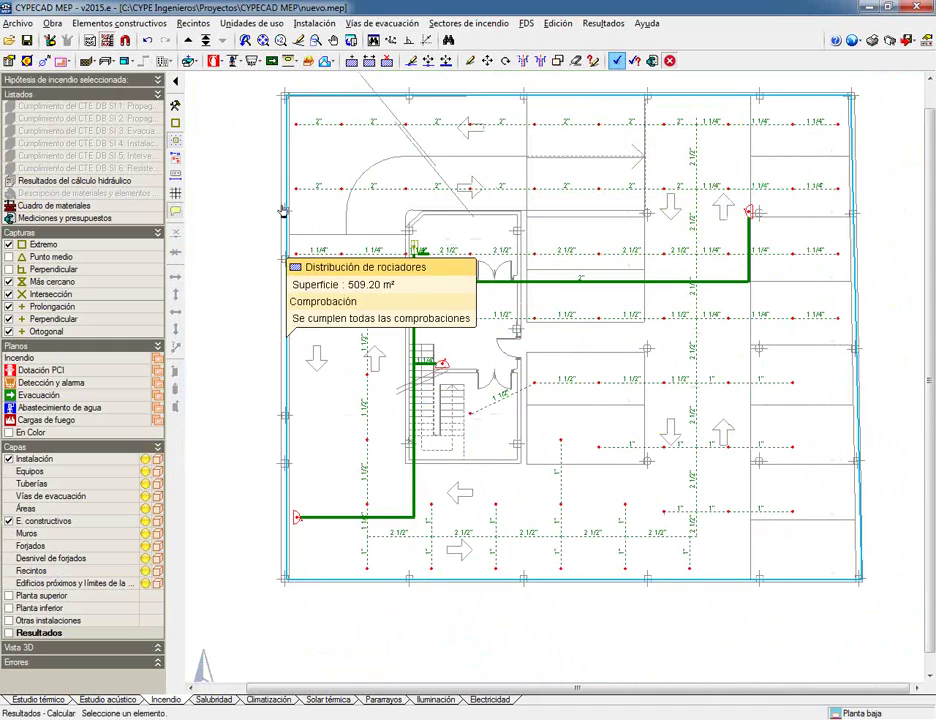
Examine the hydraulic calculation report for the sprinkler zone, including the pump group's operating point and the table of pipe runs.
left_click(283, 212)
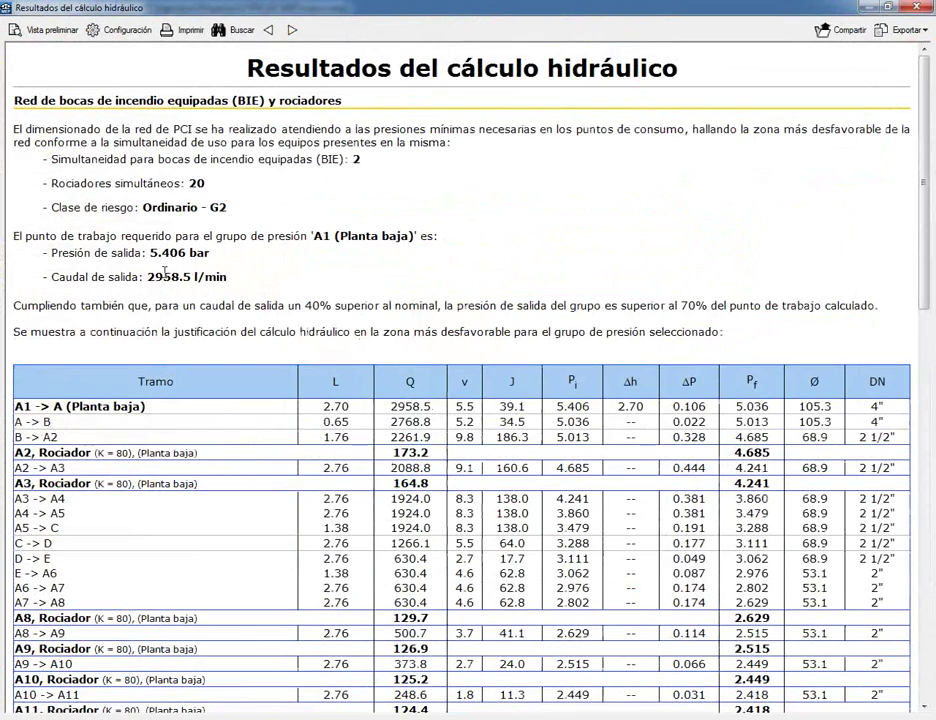
scroll(219, 266, "down", 3)
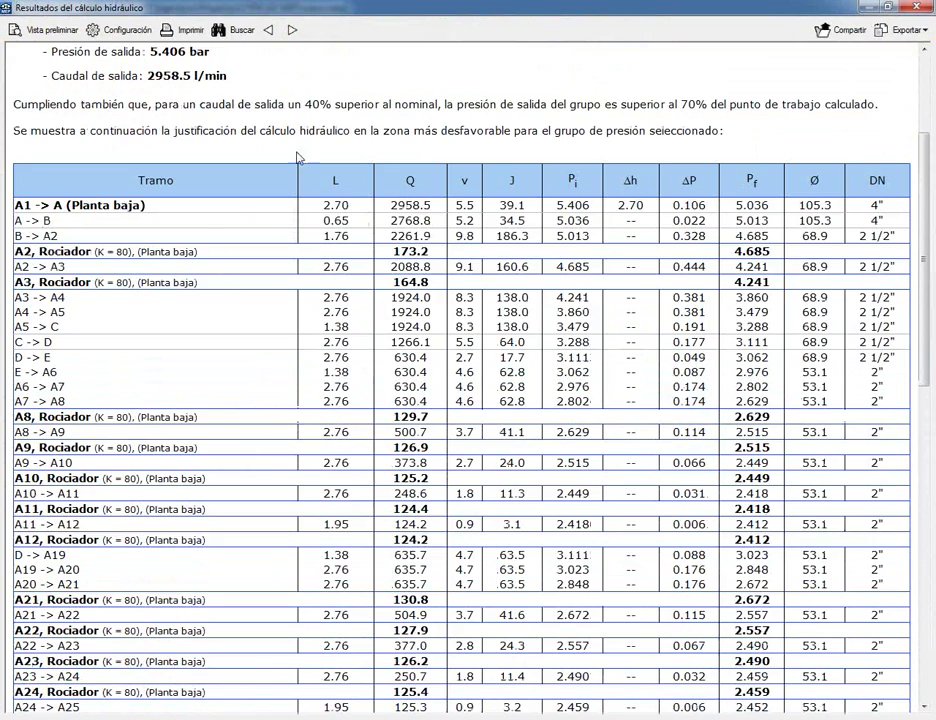
scroll(259, 240, "down", 12)
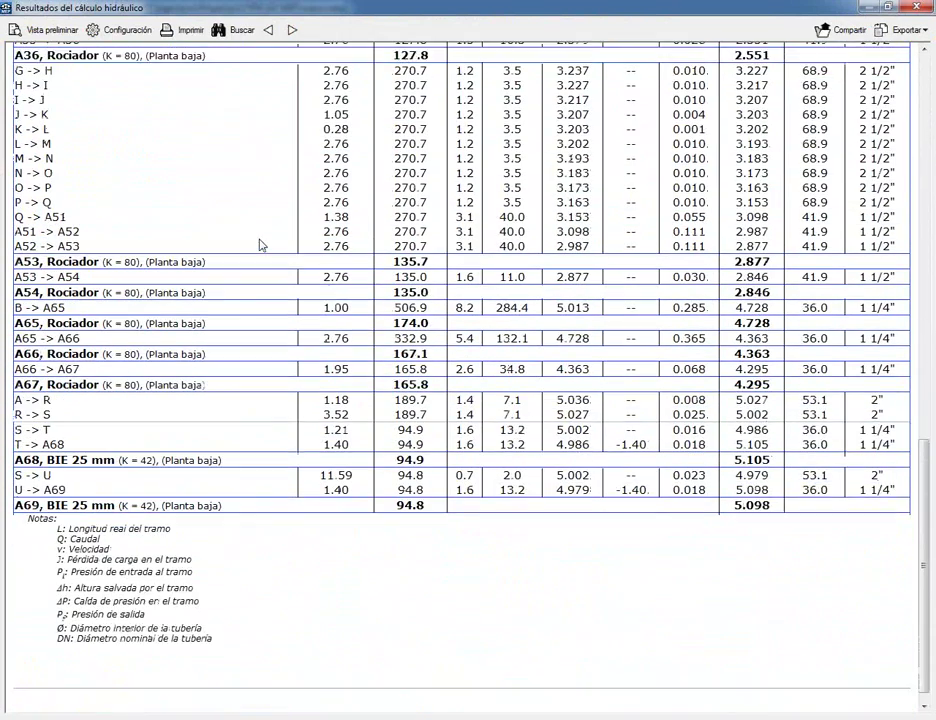
scroll(303, 405, "up", 15)
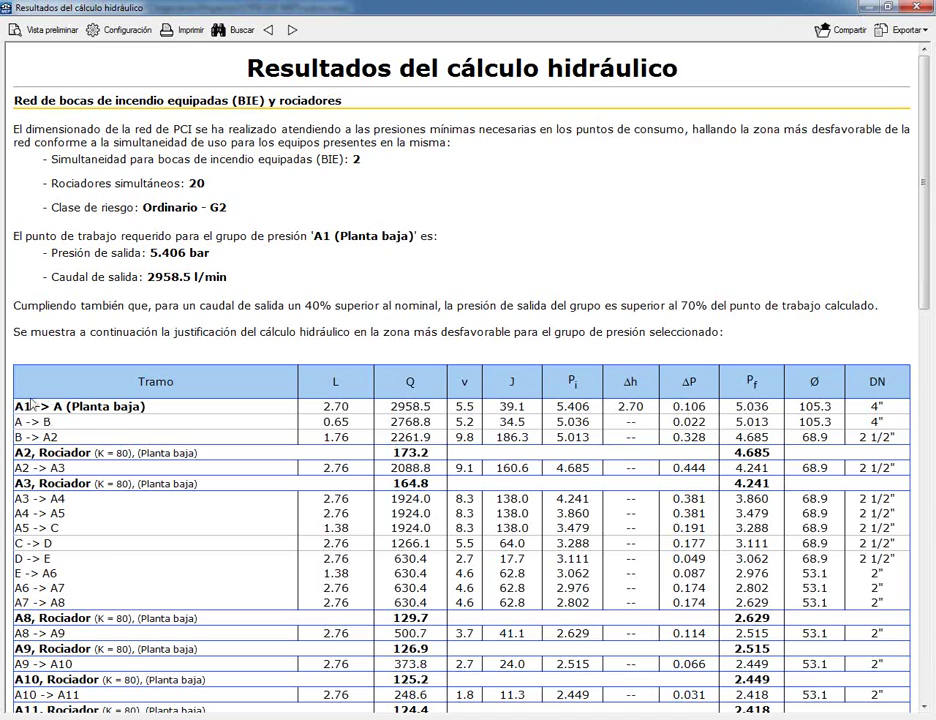
scroll(240, 365, "down", 3)
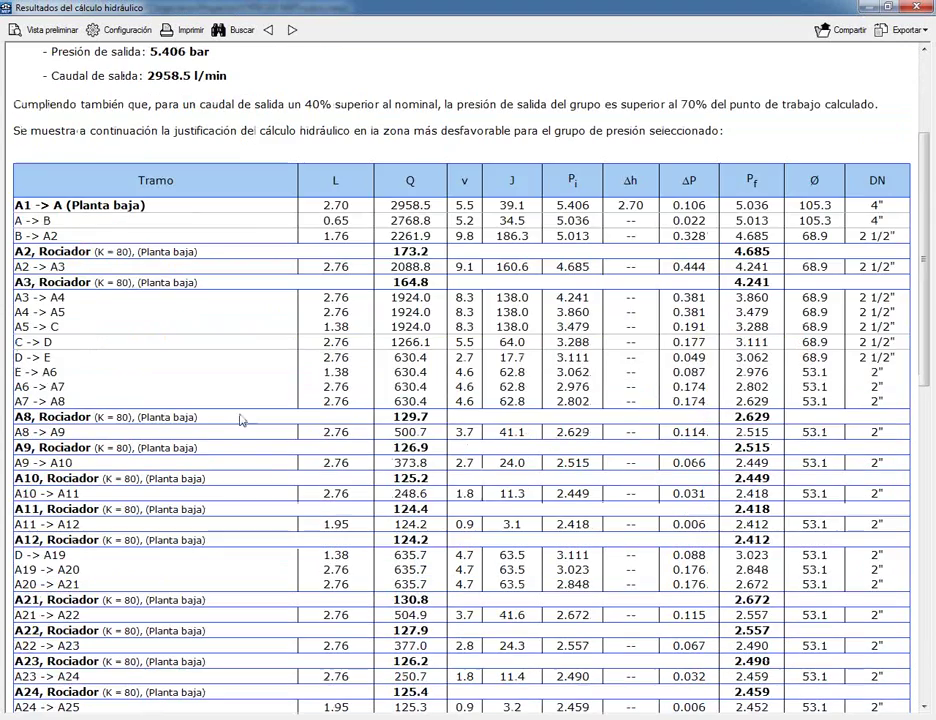
scroll(127, 421, "down", 11)
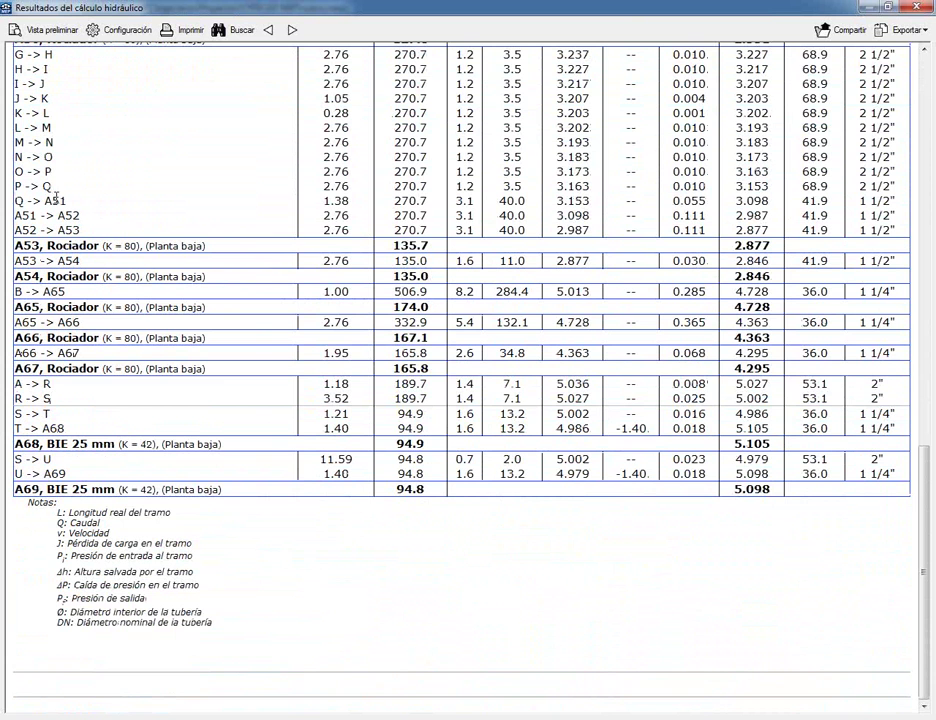
left_click(915, 7)
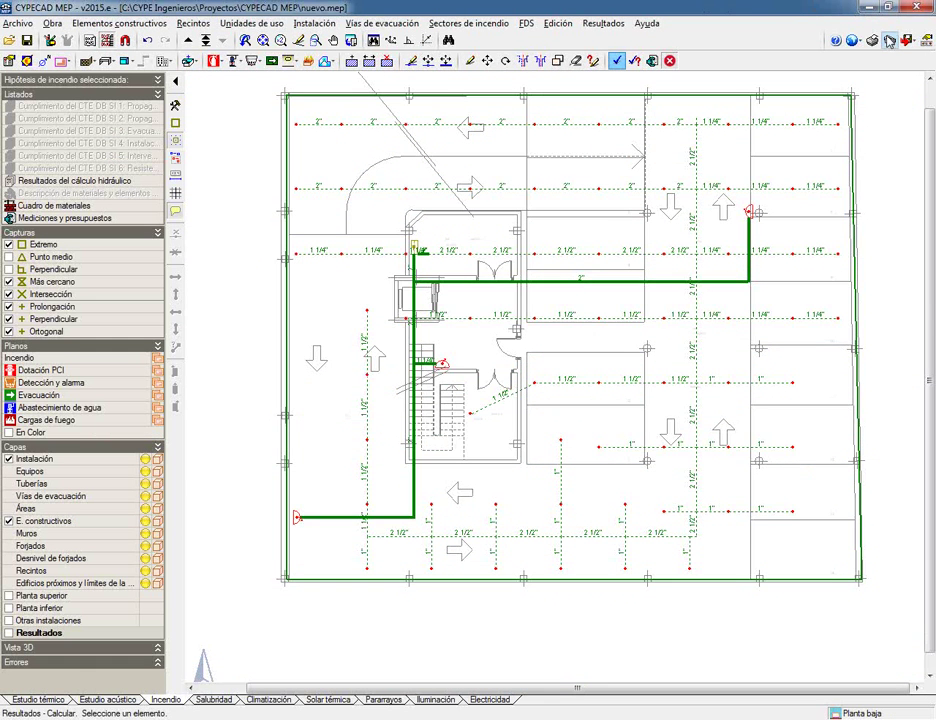
Preview the Incendio plan as DWG, keeping the previous composition and showing the detail of all drawings.
left_click(469, 421)
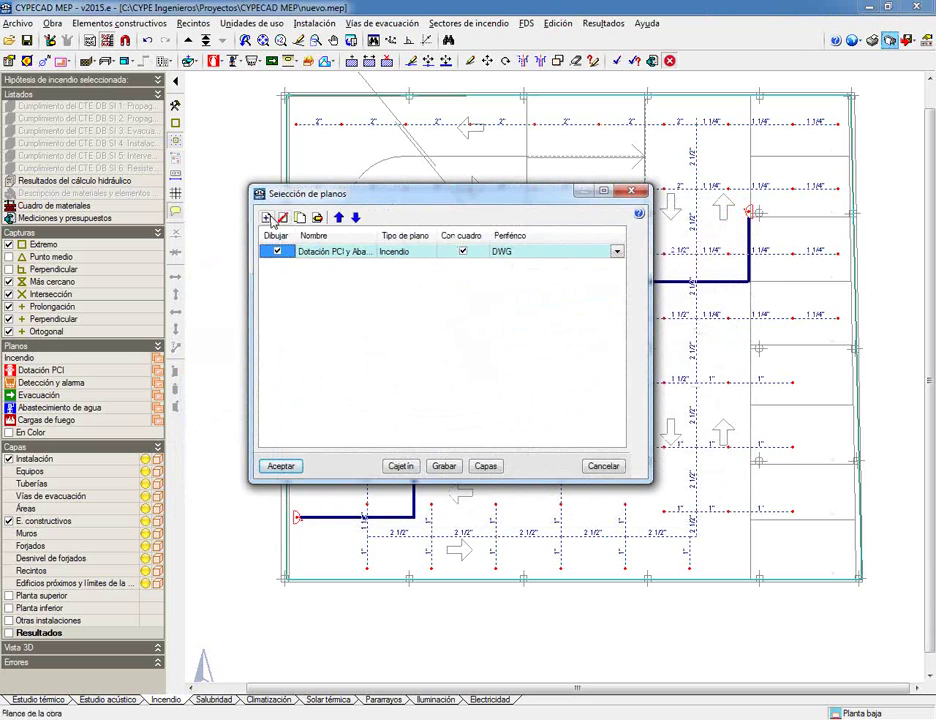
left_click(283, 466)
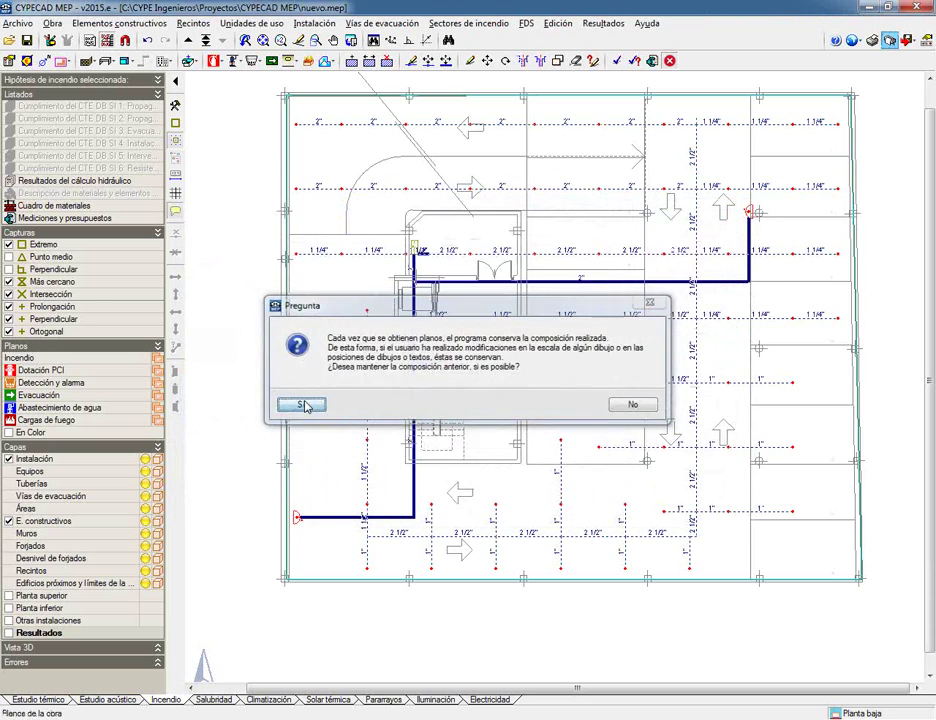
left_click(307, 405)
left_click(290, 38)
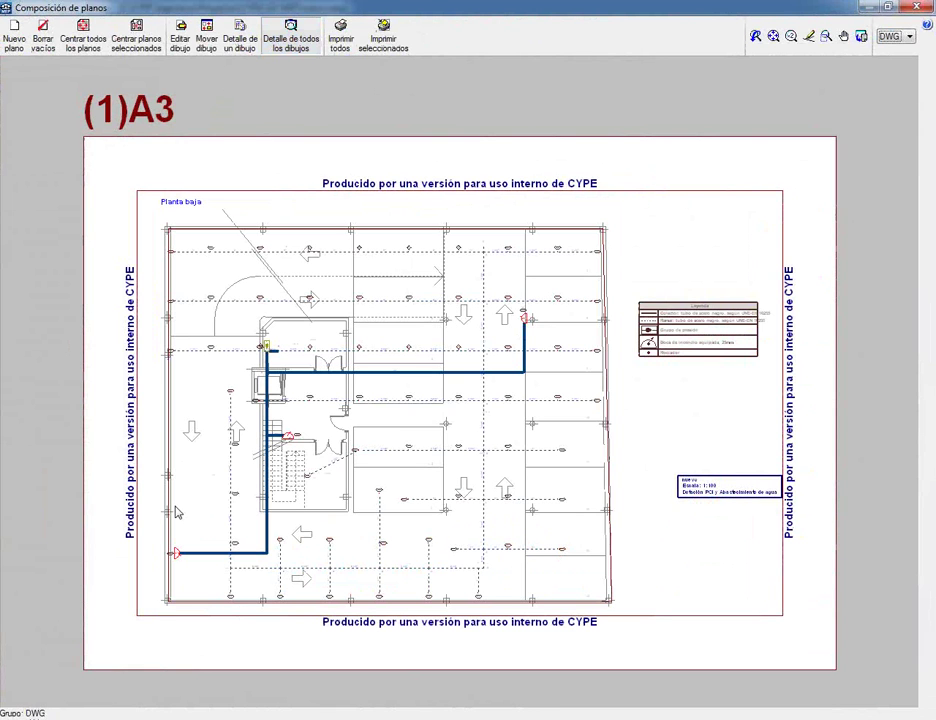
left_click(915, 7)
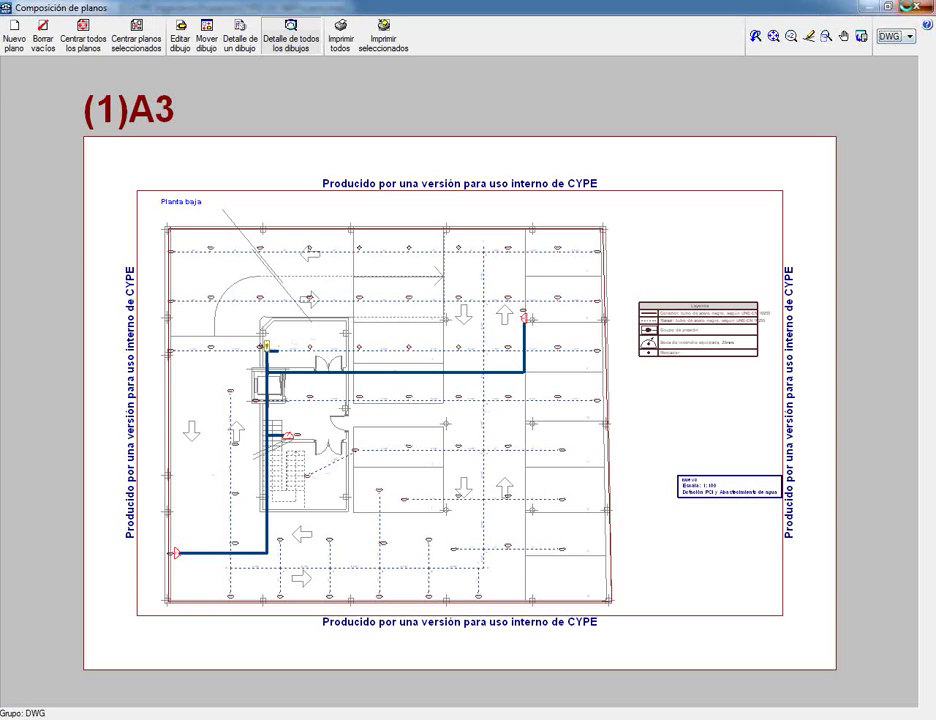
left_click(603, 466)
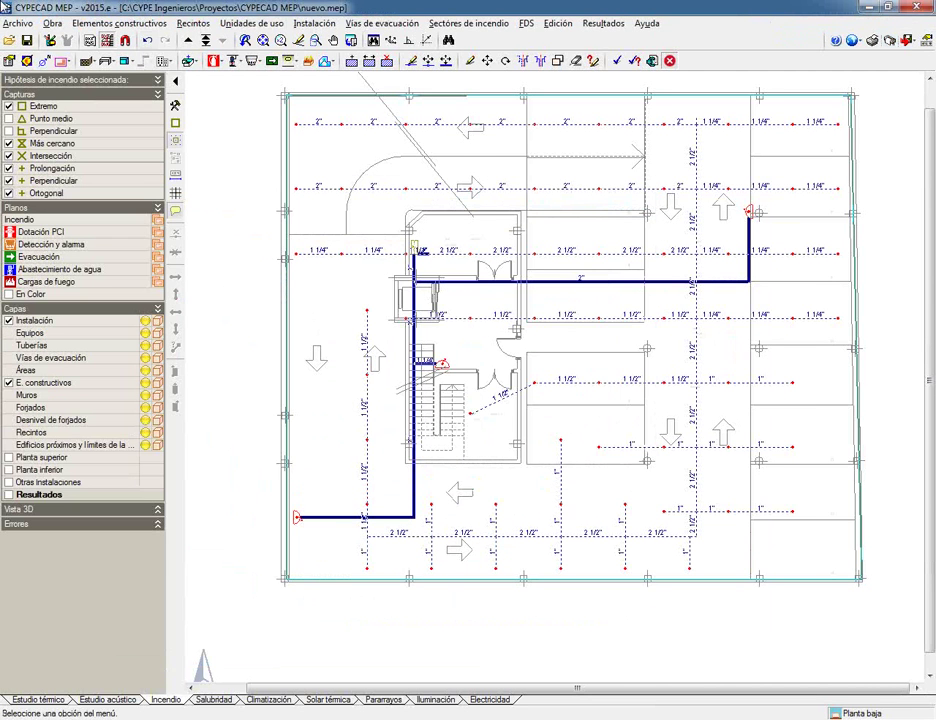
Open the recent project file Ejemplo demo SI vacío.ies.
left_click(16, 23)
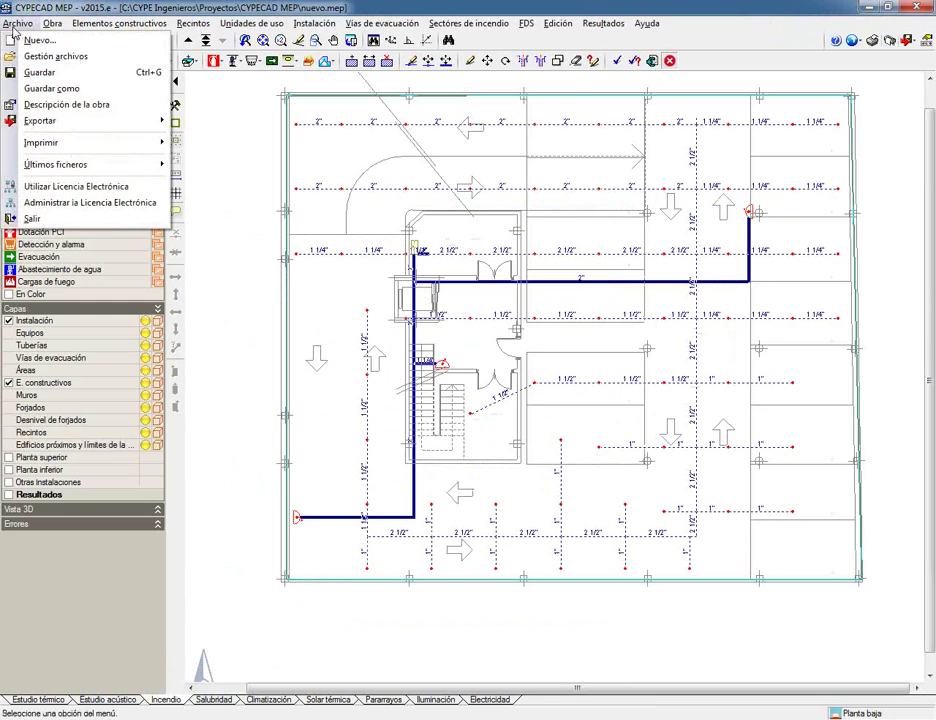
mouse_move(52, 164)
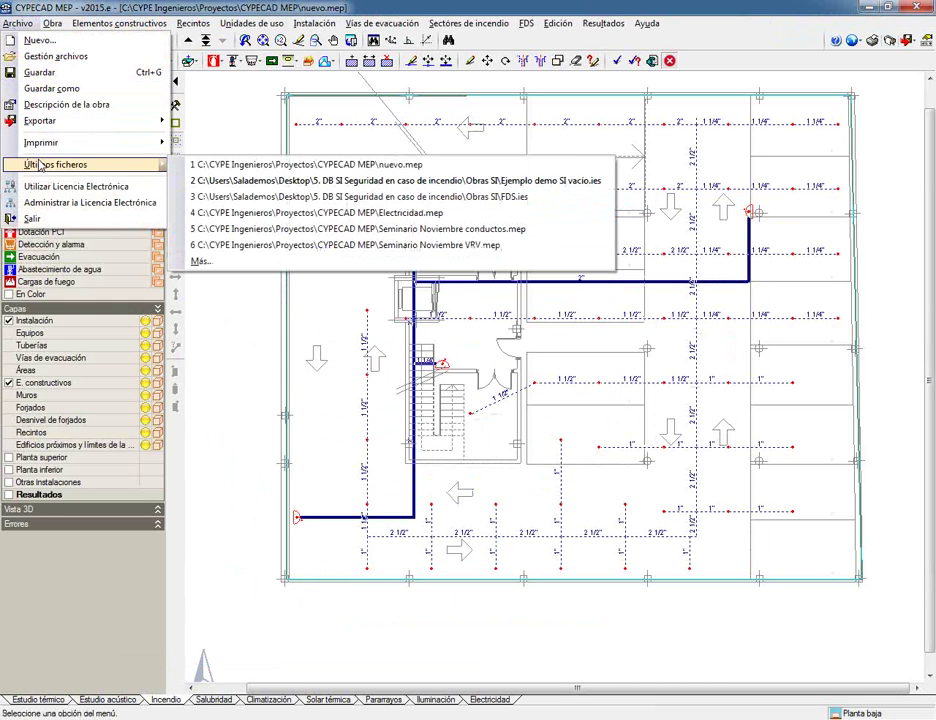
left_click(340, 181)
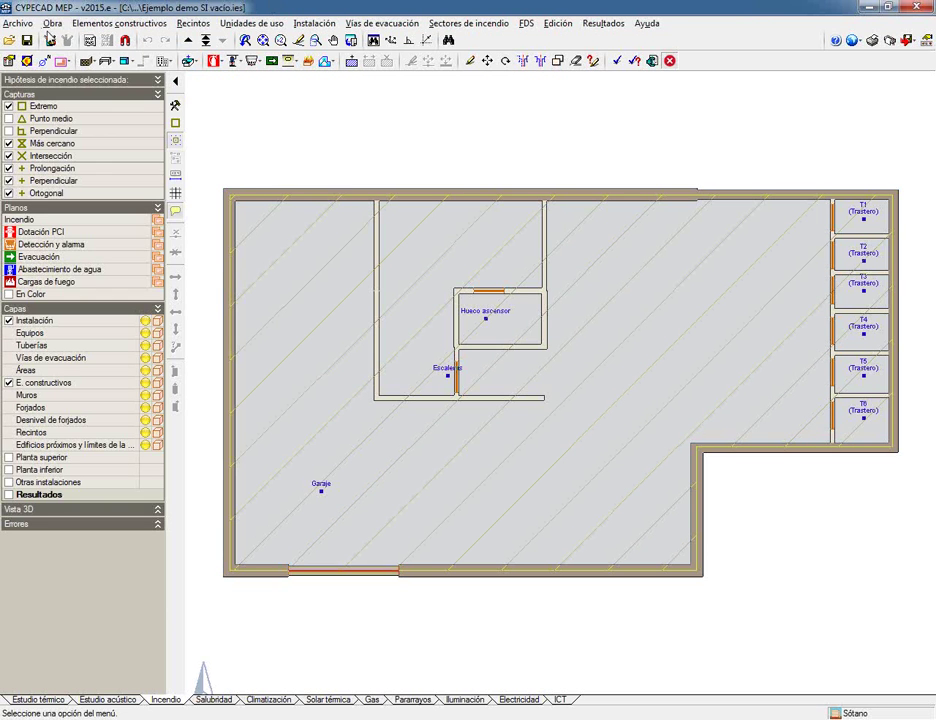
Examine the building and its basement in a 3D view of all floors, limited to Incendio, with the ground (Suelo) hidden.
left_click(51, 23)
left_click(81, 234)
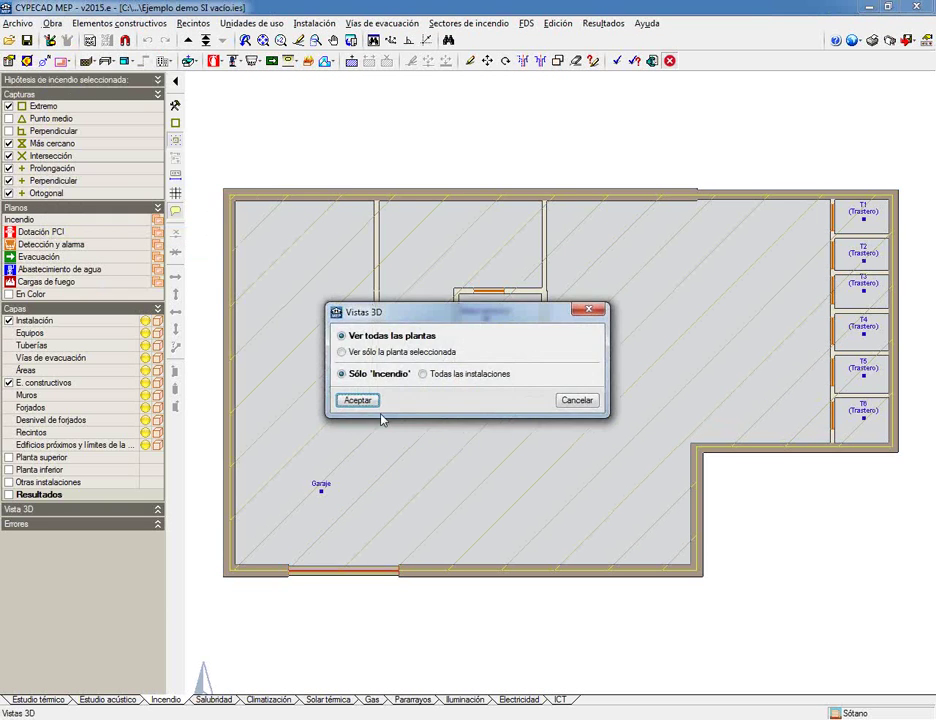
left_click(354, 397)
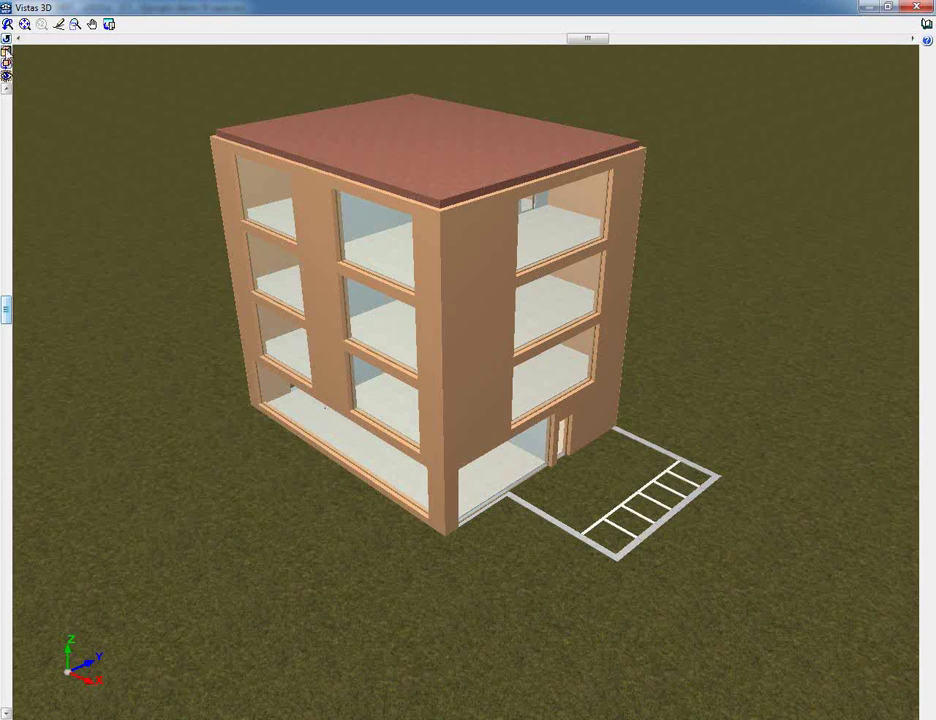
mouse_move(5, 305)
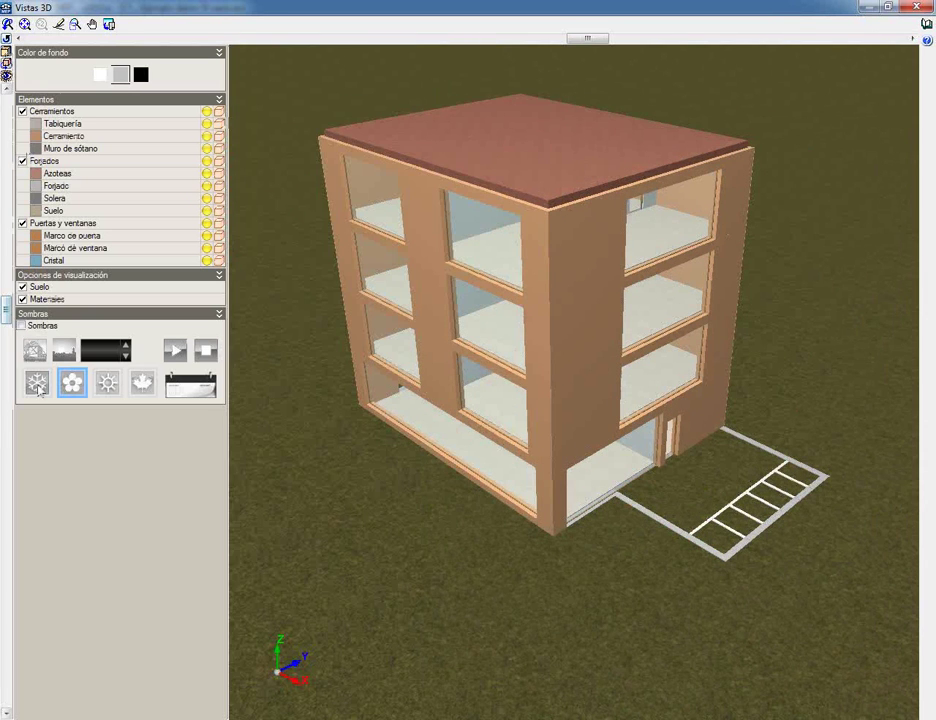
left_click(22, 287)
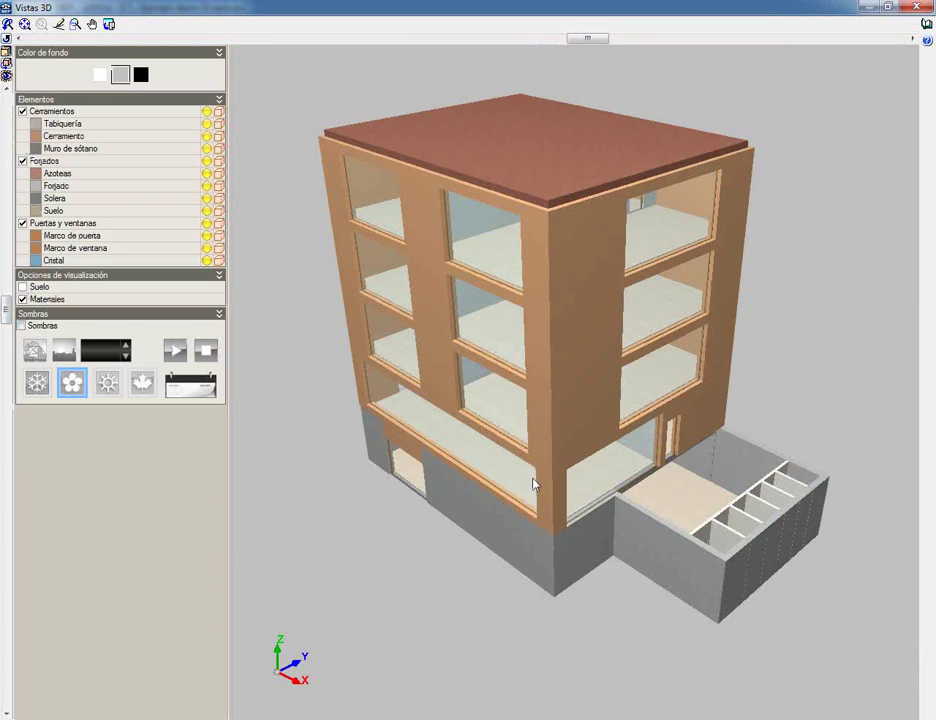
left_click_drag(533, 484, 620, 445)
left_click_drag(512, 549, 583, 515)
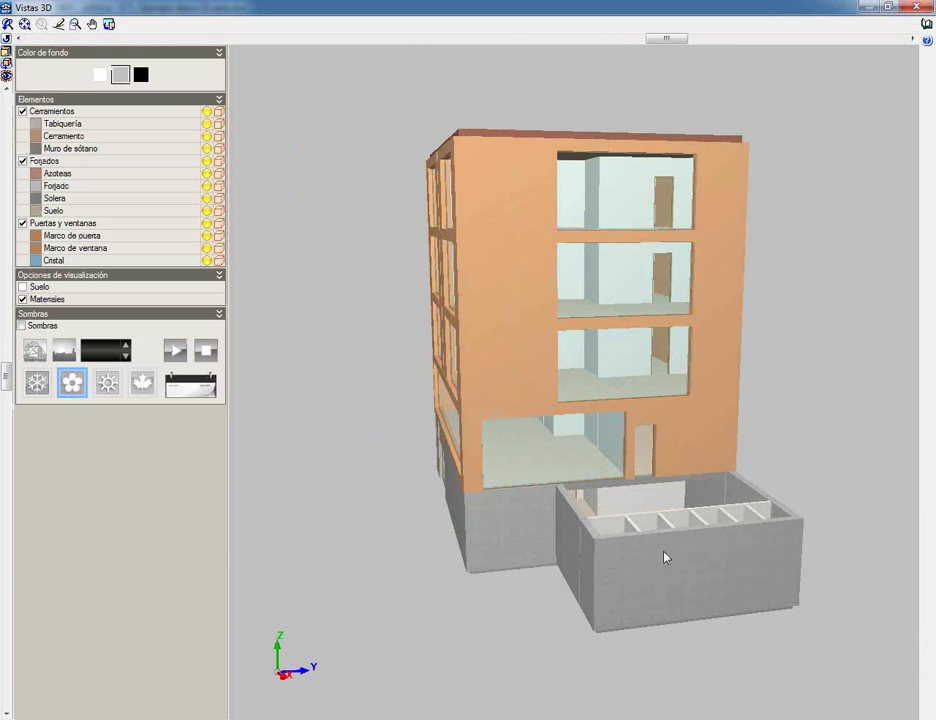
left_click_drag(665, 557, 794, 478)
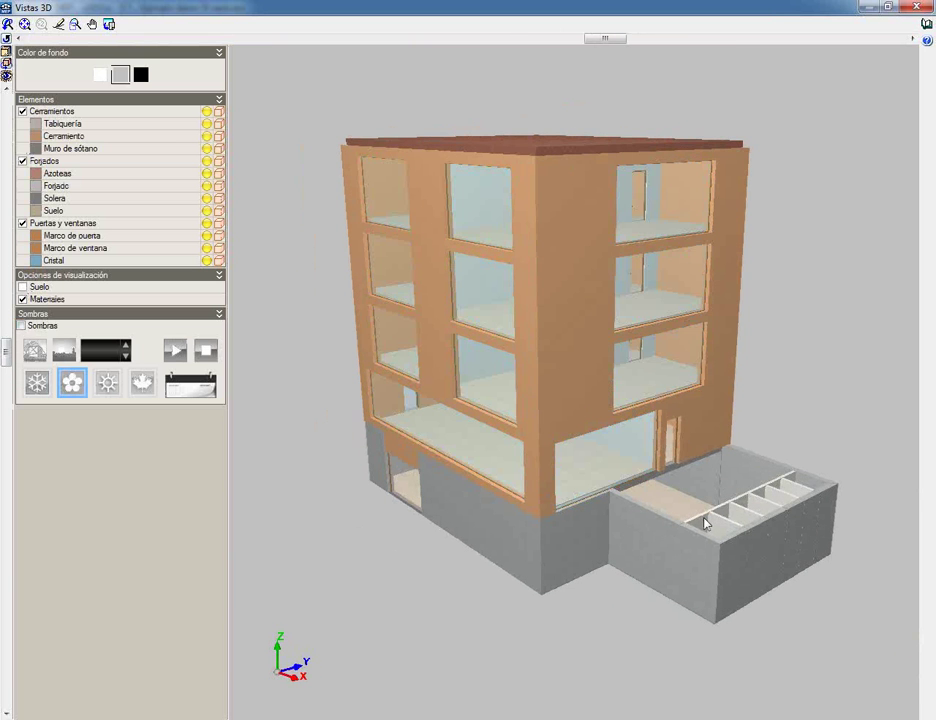
left_click_drag(555, 398, 600, 360)
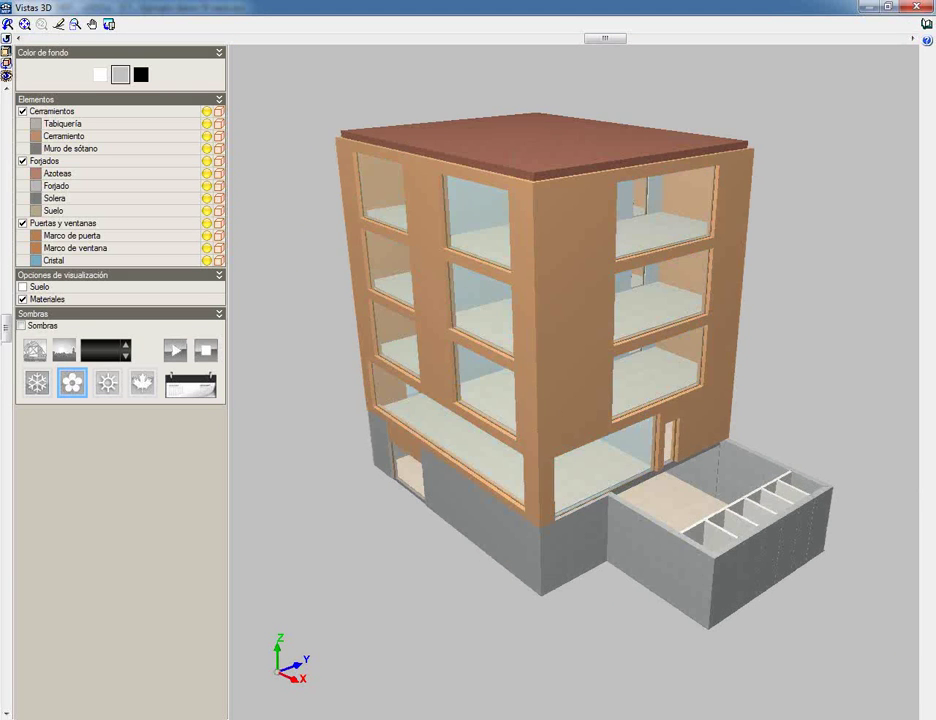
left_click(915, 7)
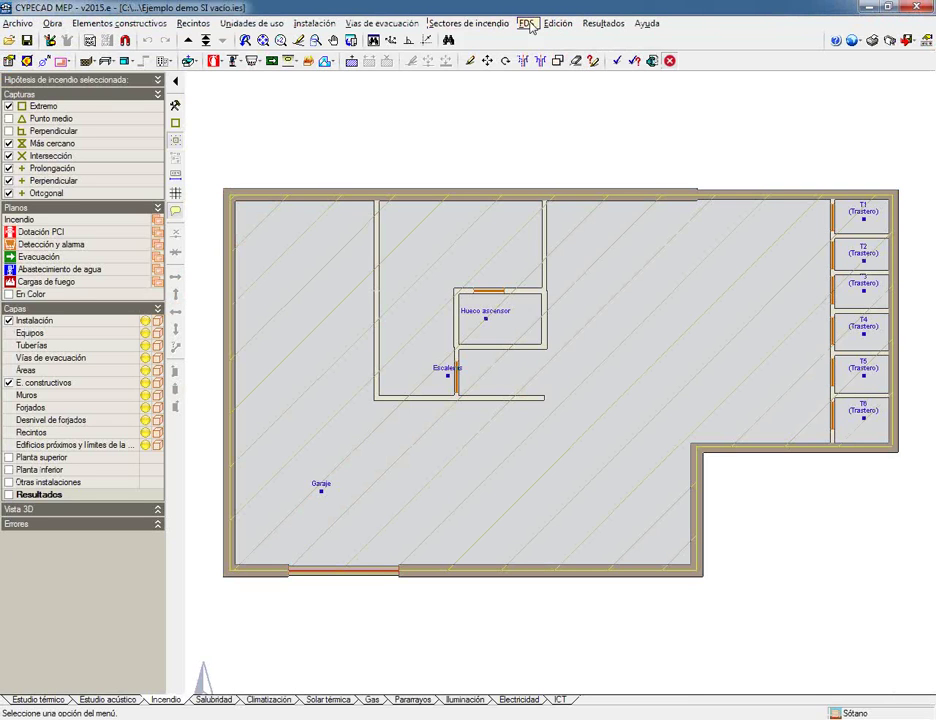
View the building's fire sectors in 3D and close the view again.
left_click(484, 24)
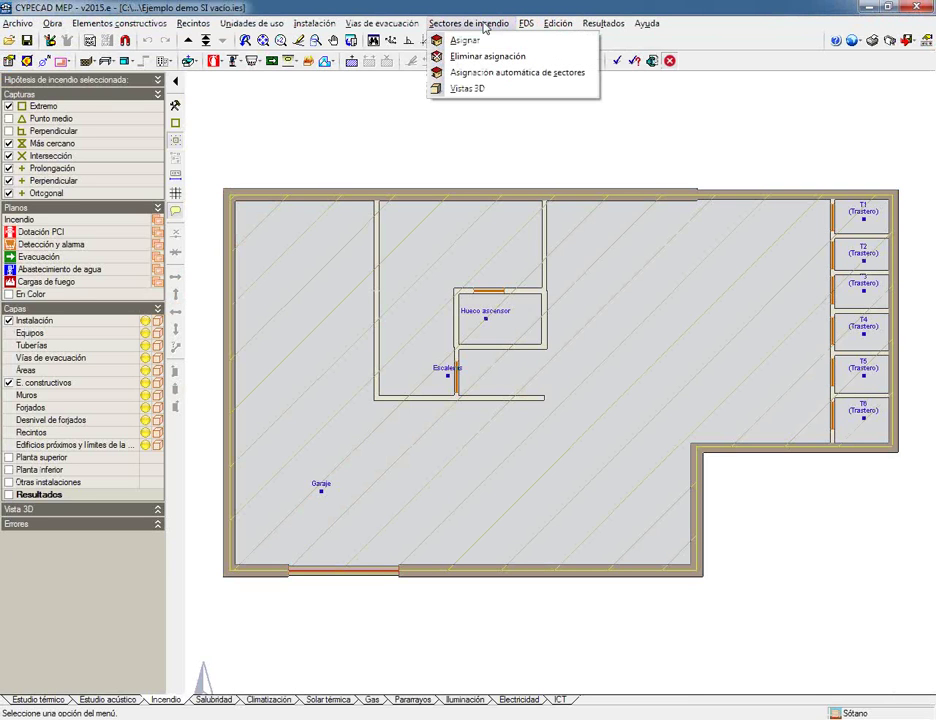
left_click(452, 89)
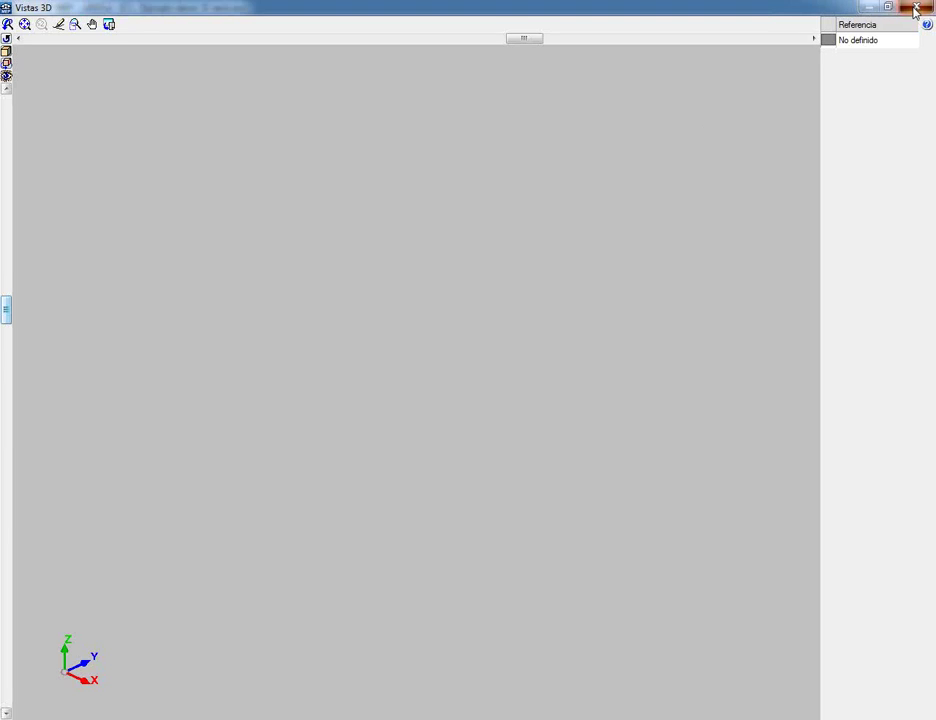
left_click(915, 7)
Assign the fire sectors automatically with the option Agrupar recintos.
left_click(468, 23)
left_click(452, 72)
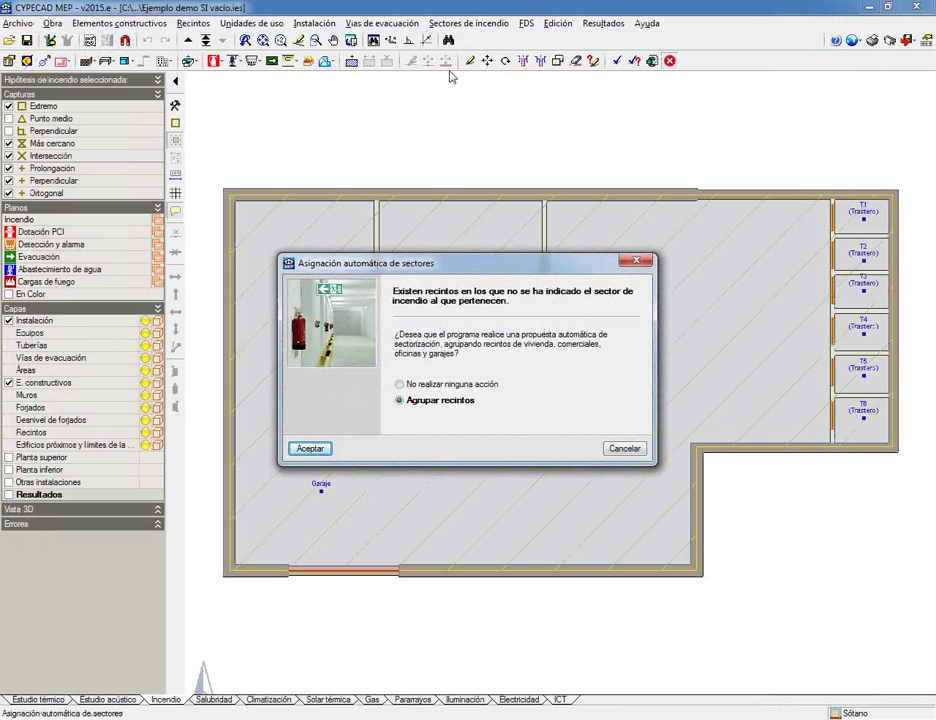
left_click(312, 449)
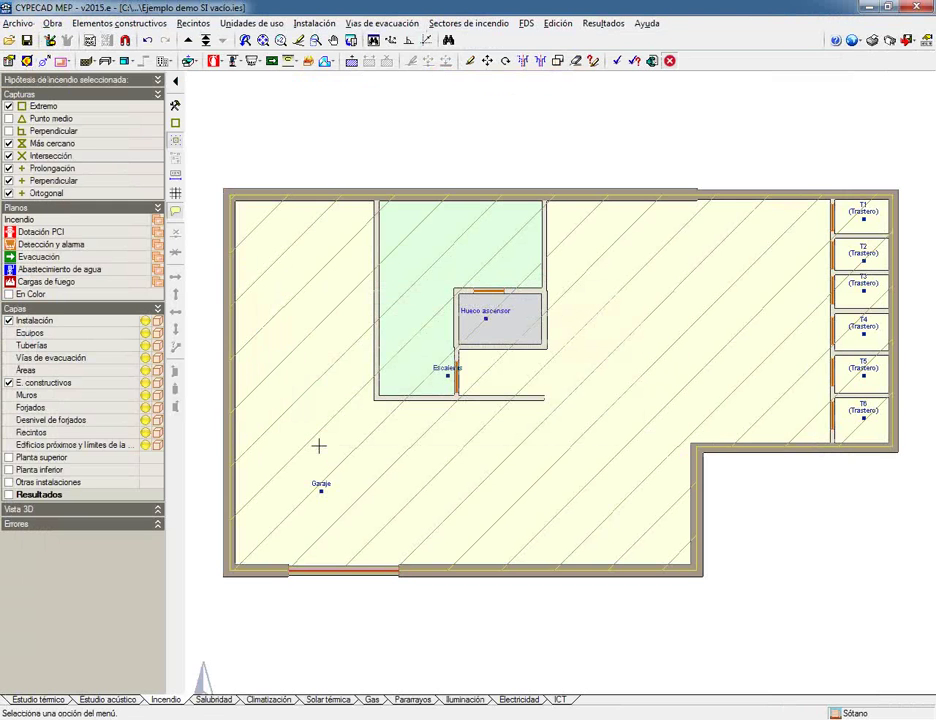
Examine the assigned parking, commercial and residential fire sectors of the building from several sides in the 3D view.
left_click(468, 23)
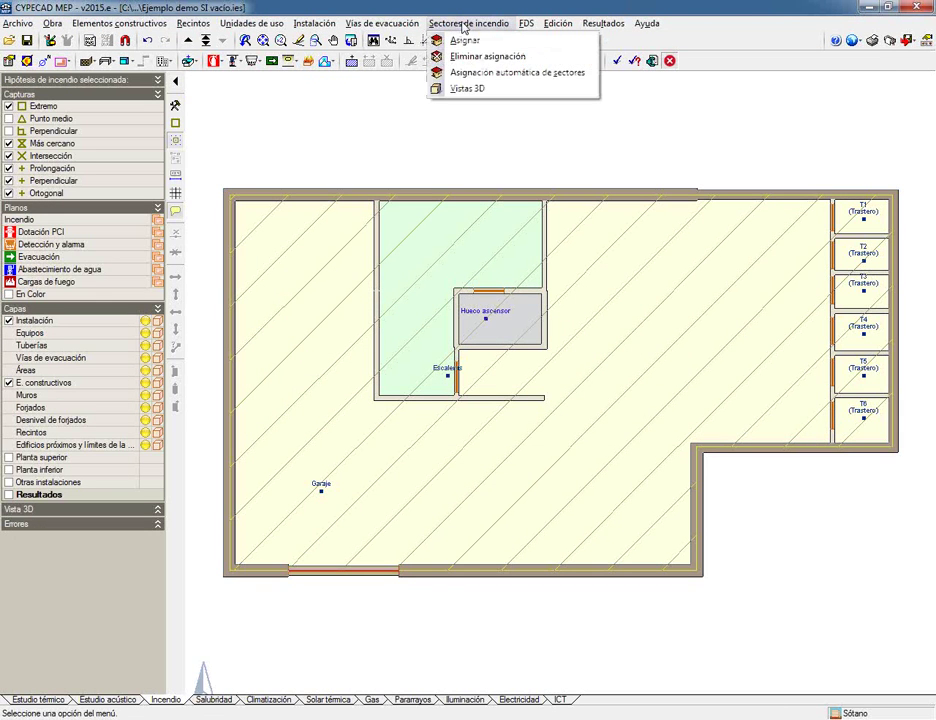
left_click(485, 88)
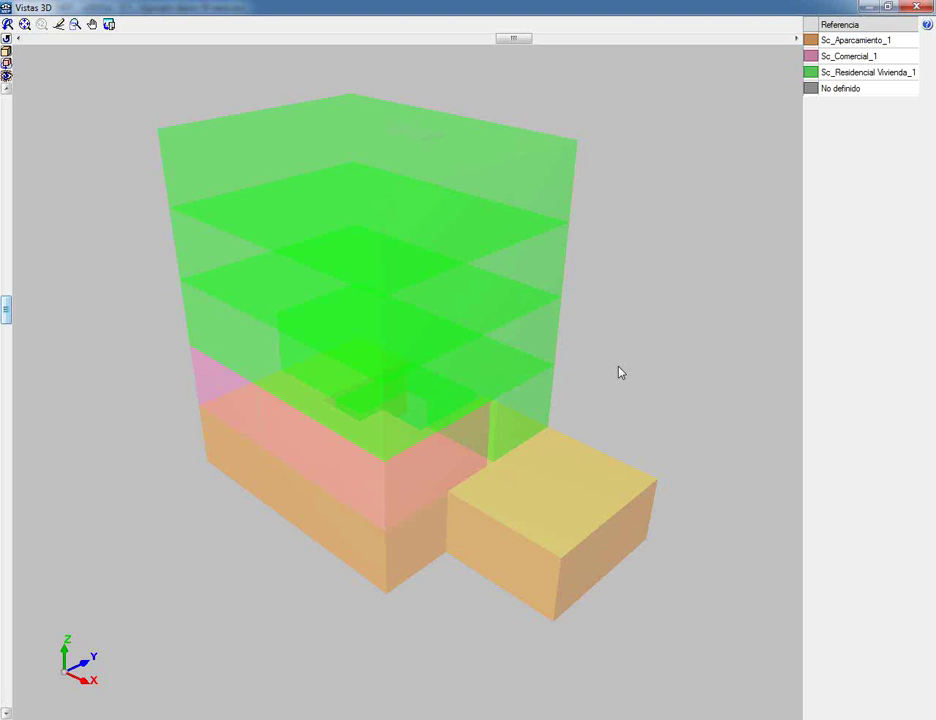
left_click_drag(637, 373, 410, 394)
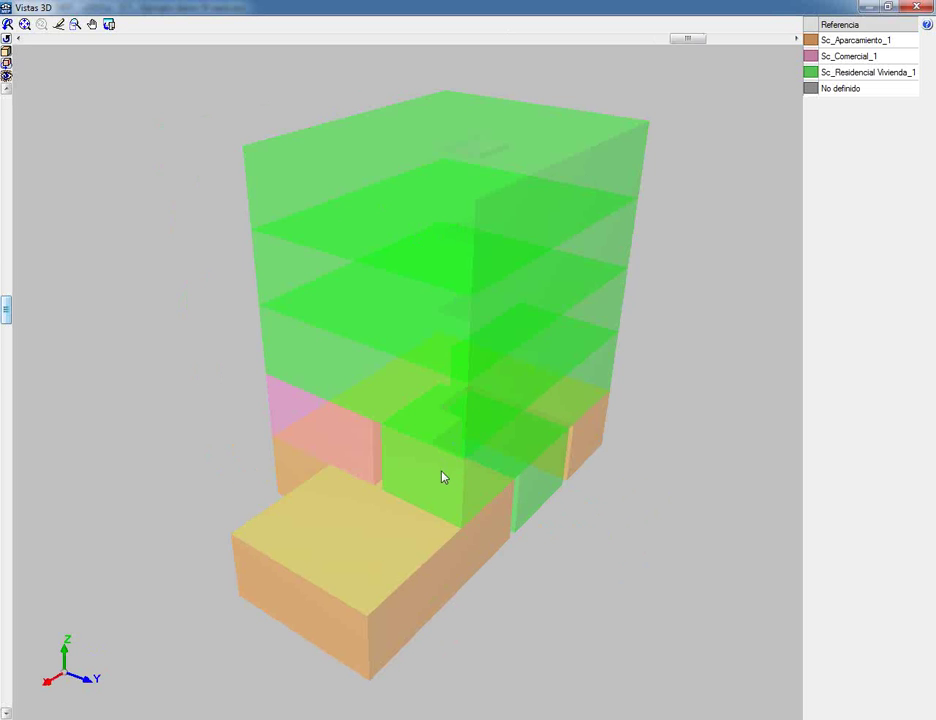
left_click_drag(428, 480, 534, 589)
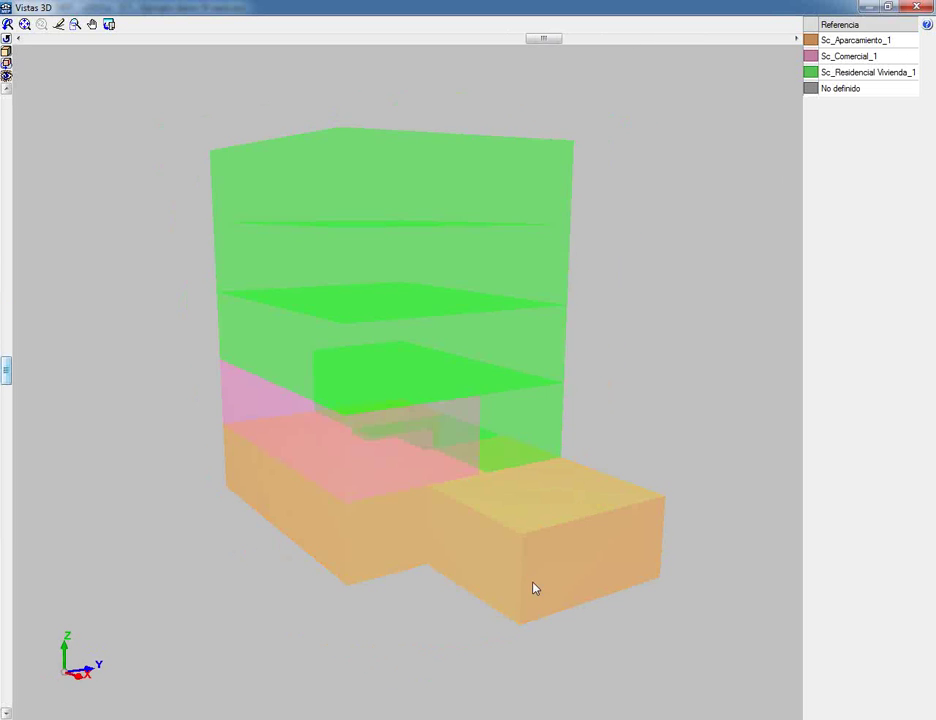
left_click_drag(315, 551, 276, 520)
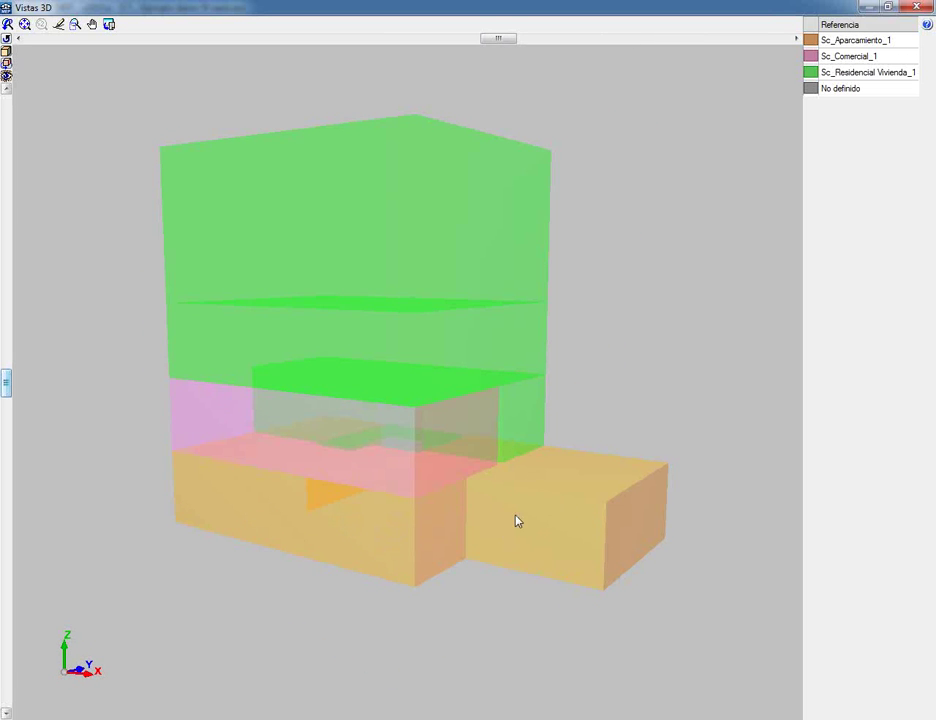
left_click_drag(374, 470, 341, 453)
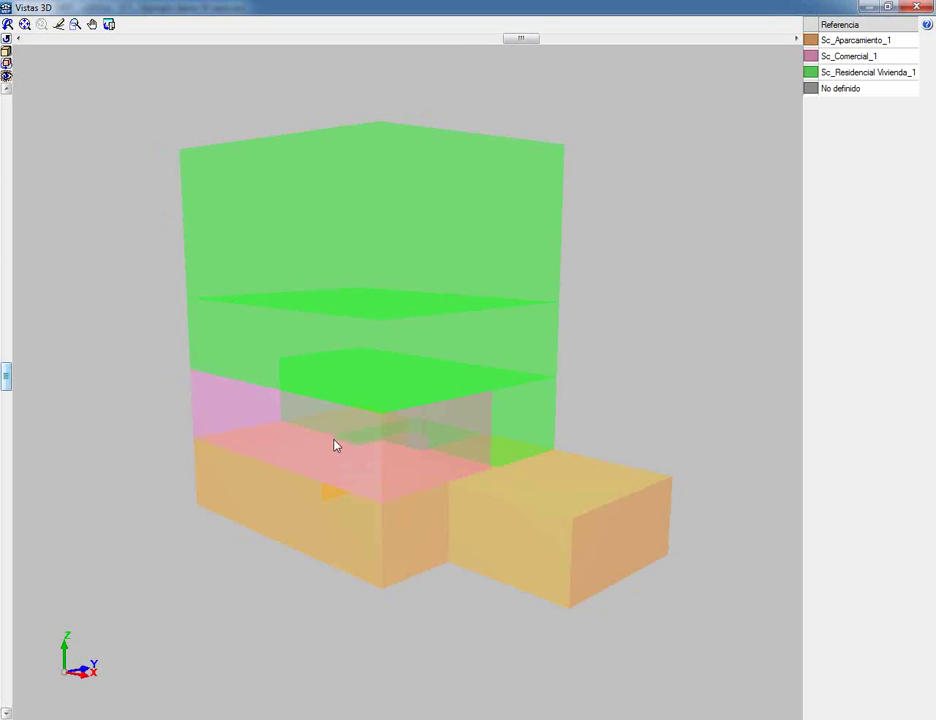
left_click_drag(282, 433, 374, 442)
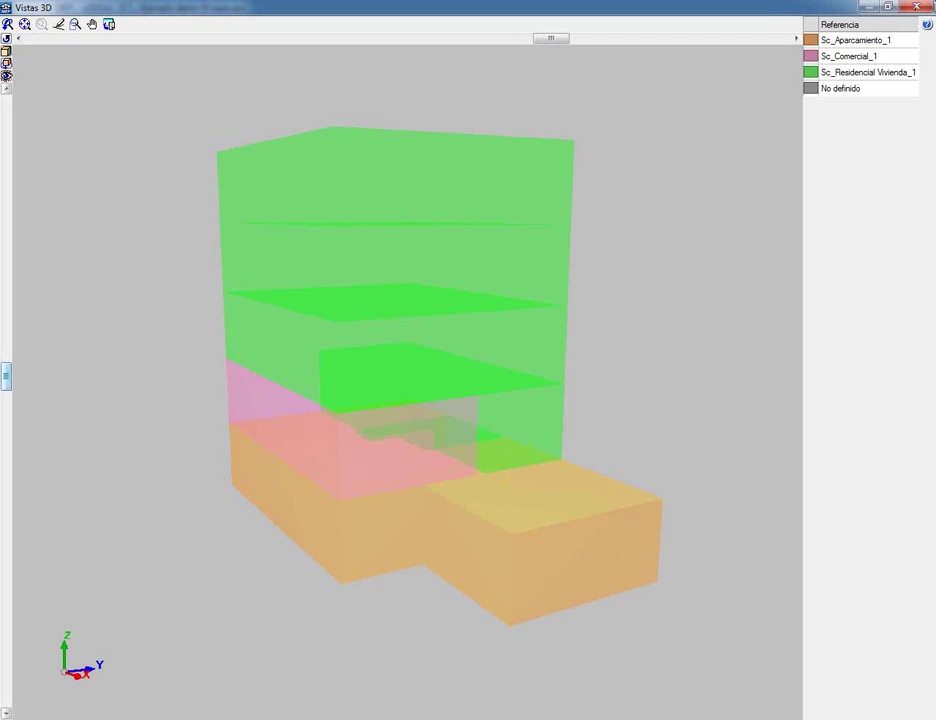
left_click(917, 6)
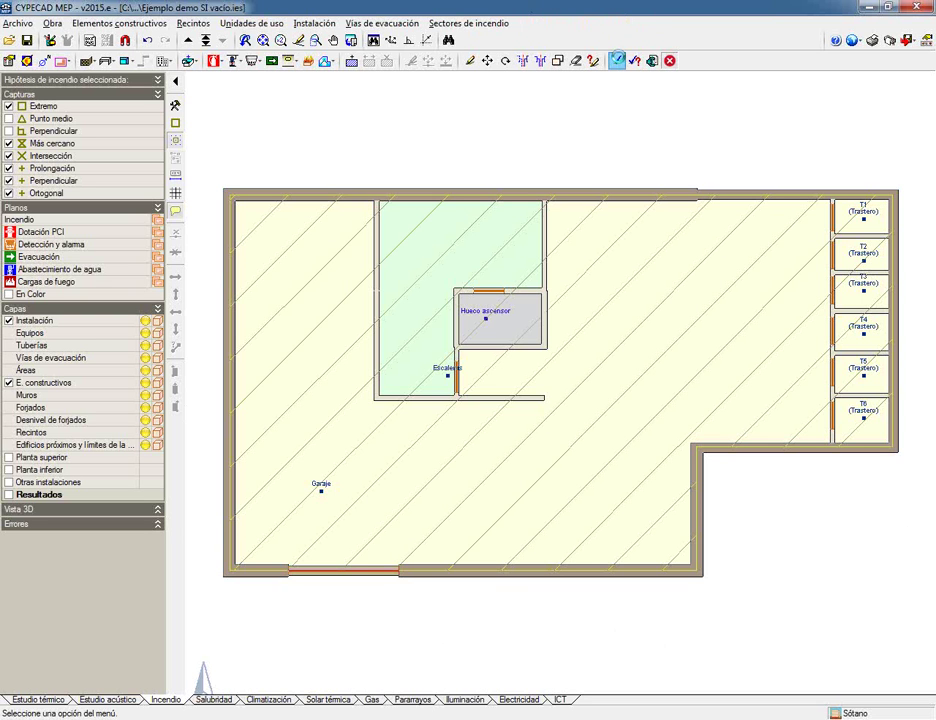
Calculate the fire protection installation and check the messages for the Garaje room and storage room T1 in the basement.
left_click(618, 61)
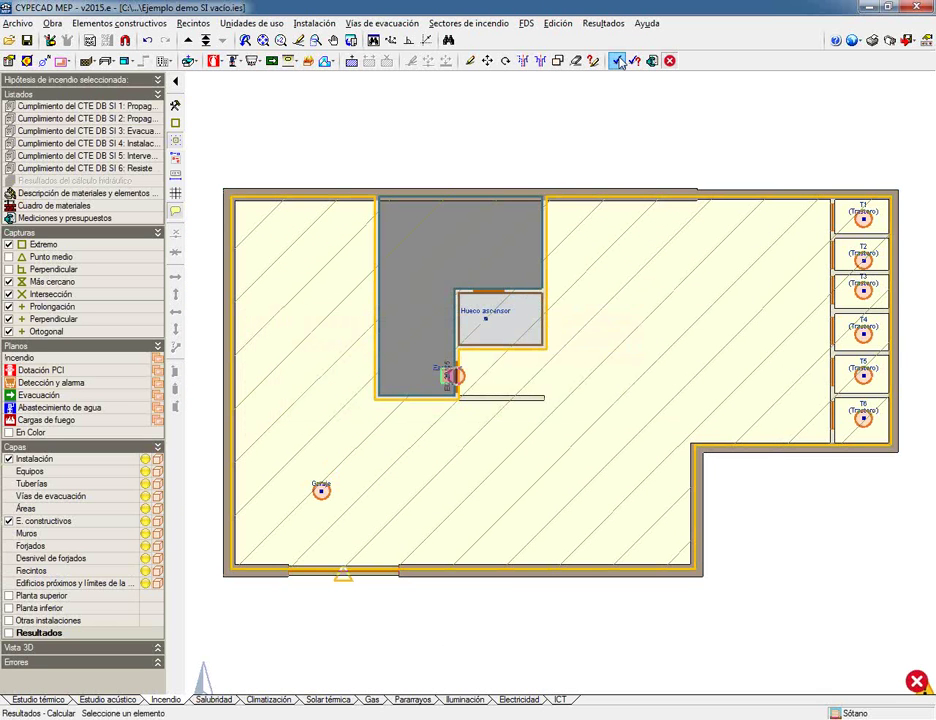
mouse_move(322, 492)
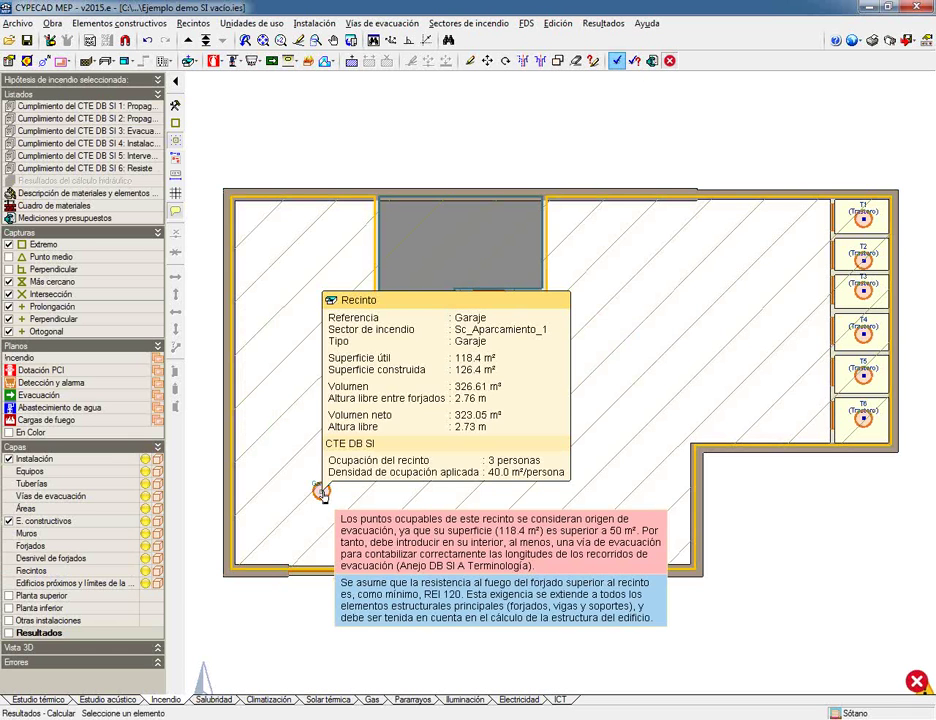
mouse_move(866, 222)
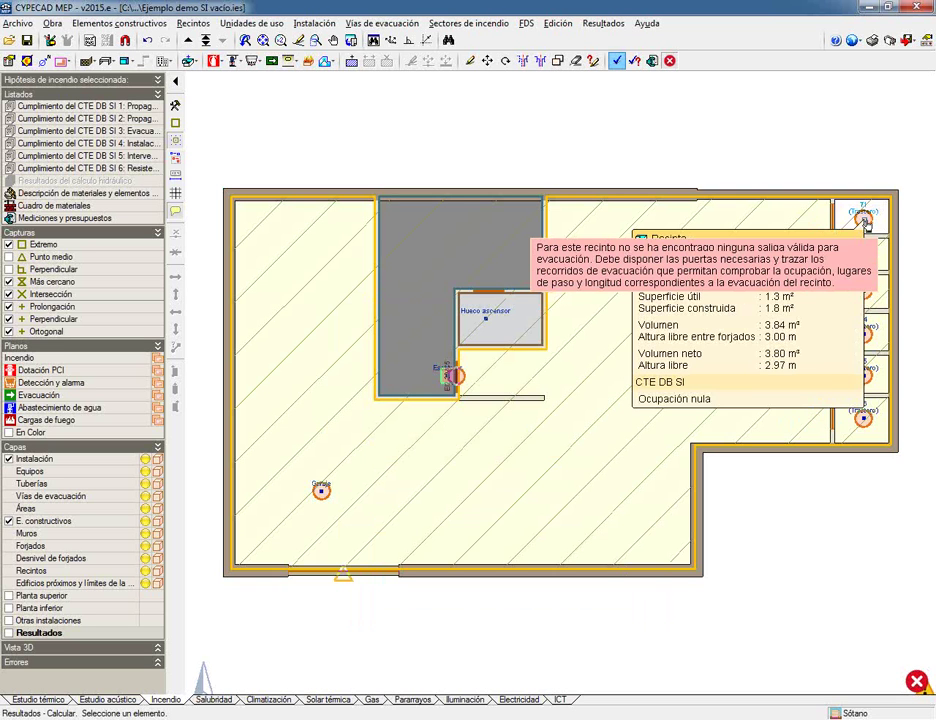
Draw two 1.00 m wide evacuation routes in the basement: one through the garage into the stairs, another along the storage rooms joining it.
left_click(380, 23)
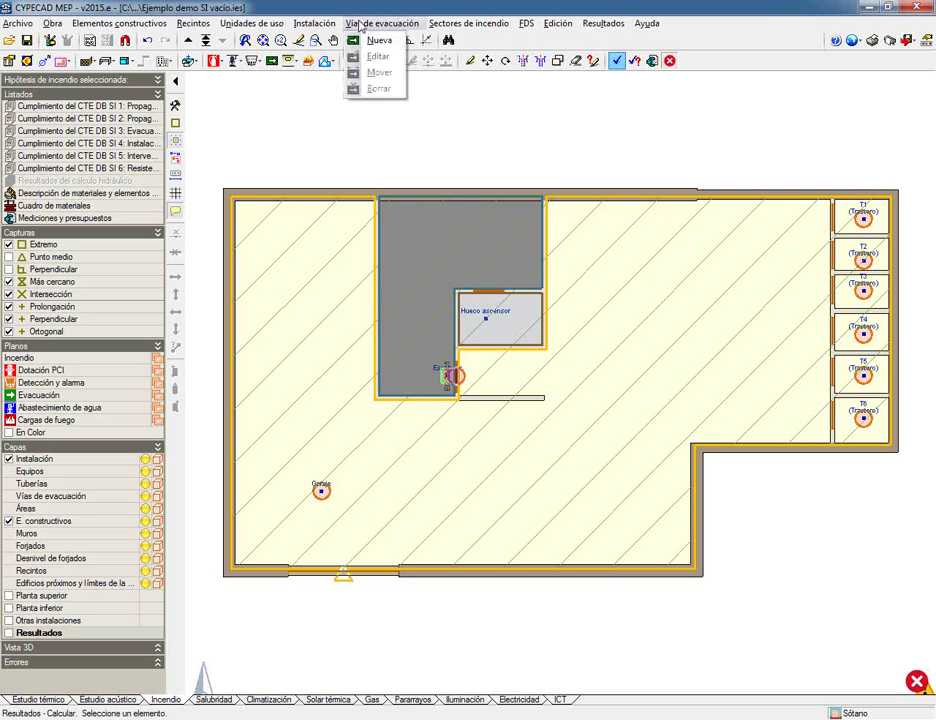
left_click(378, 40)
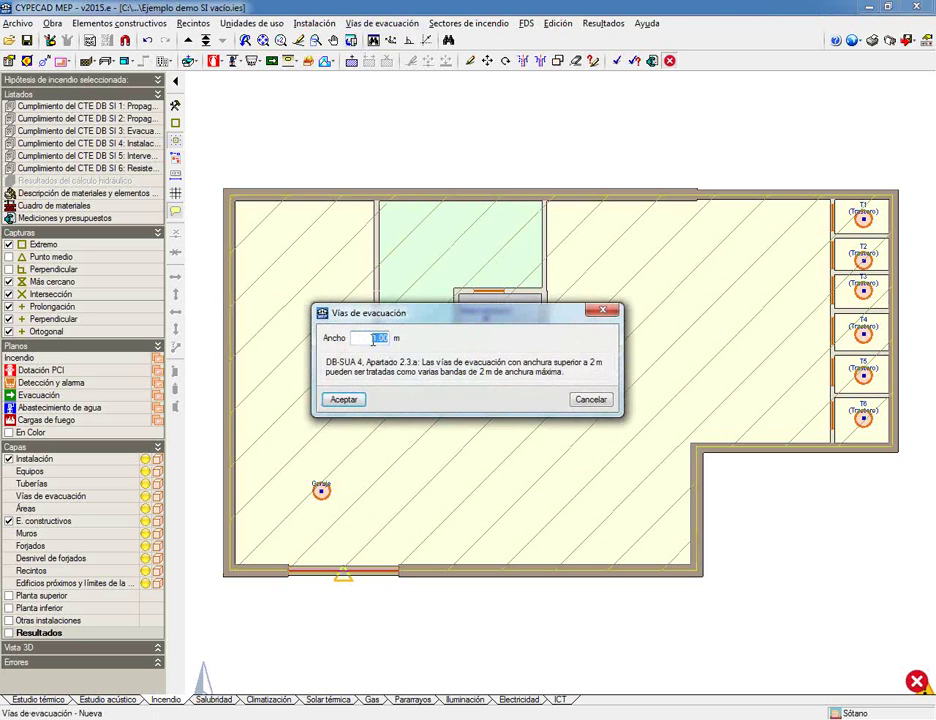
left_click(373, 340)
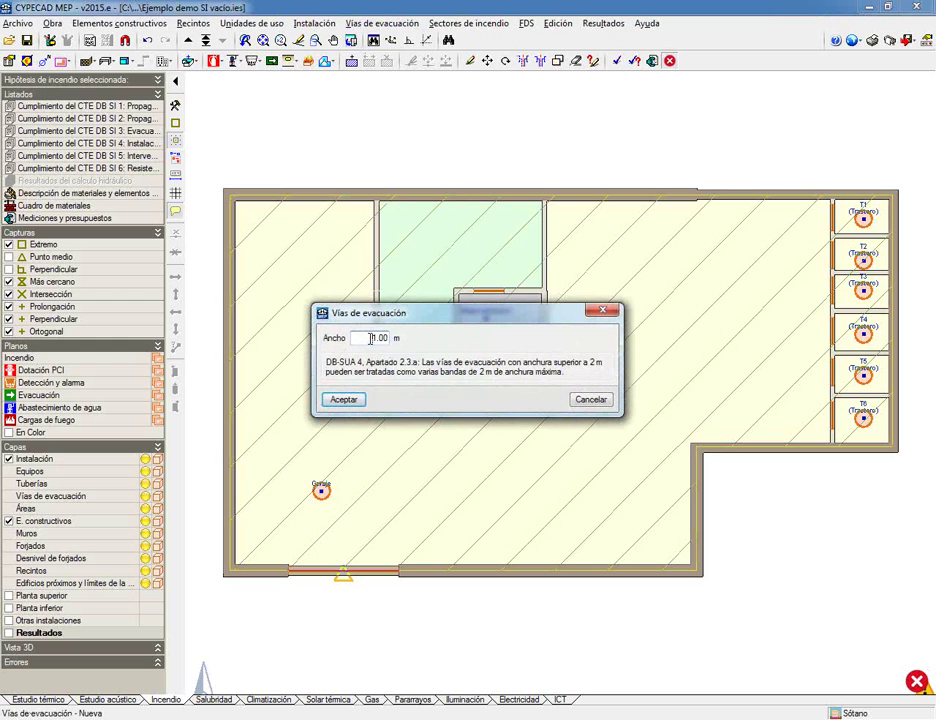
left_click(344, 400)
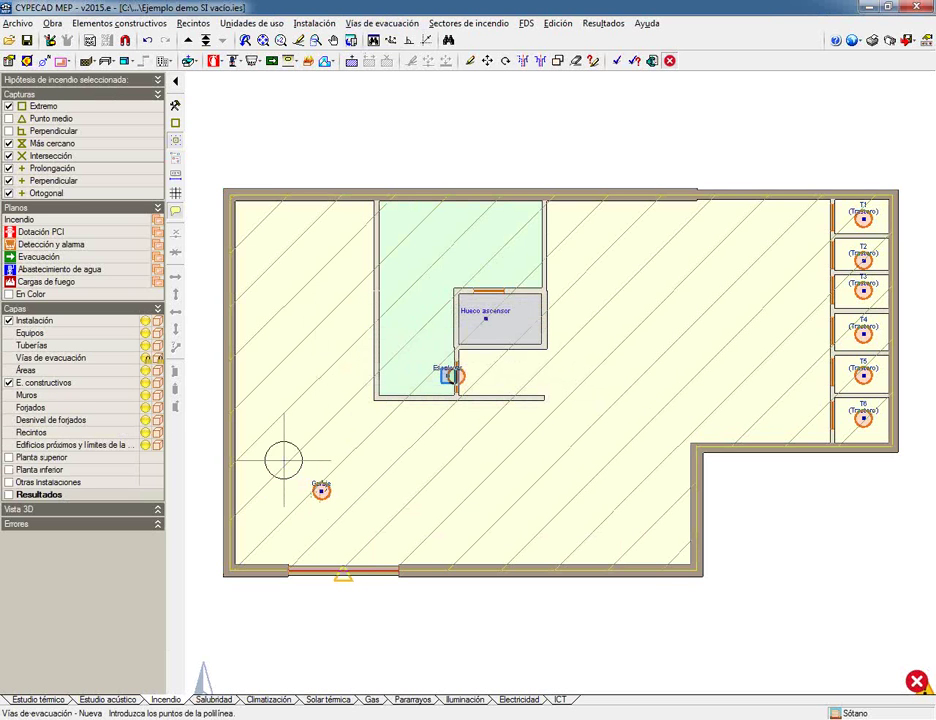
left_click(283, 460)
left_click(630, 460)
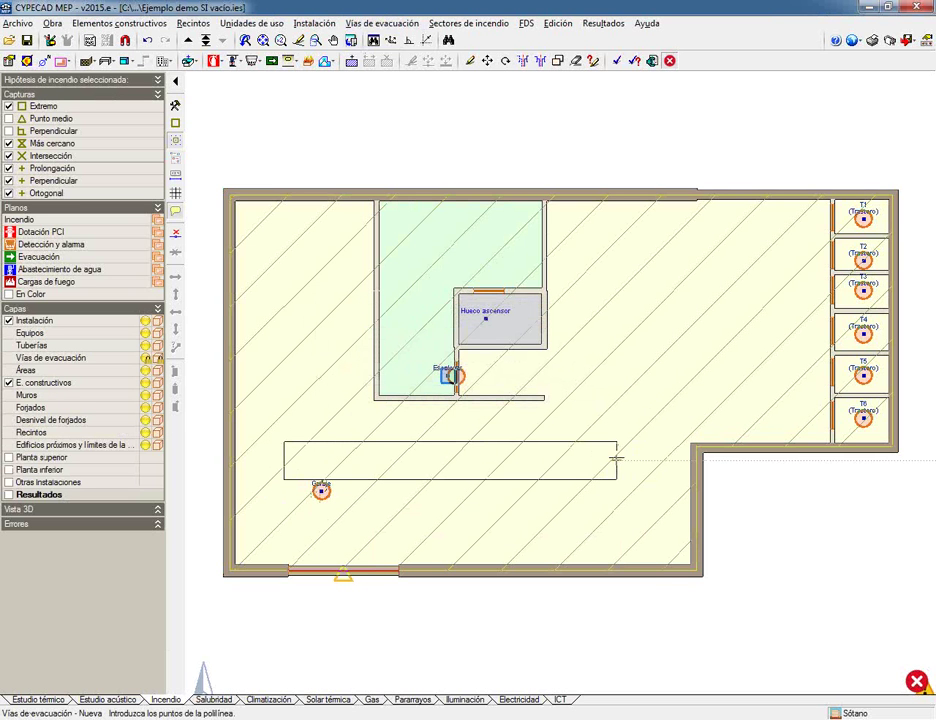
left_click(630, 375)
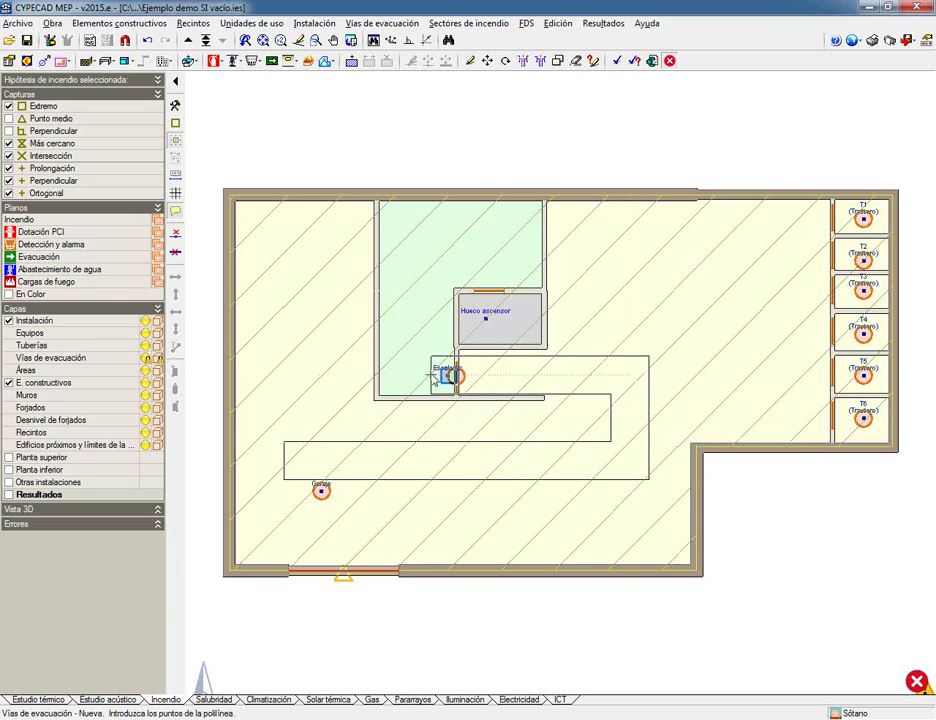
left_click(431, 375)
key("Escape")
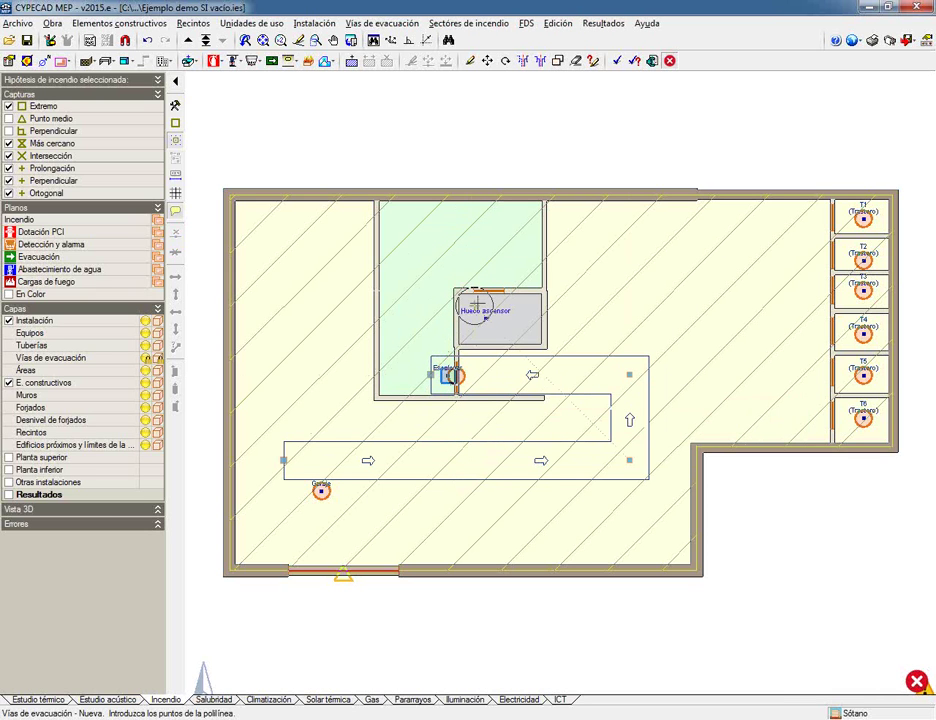
left_click(804, 221)
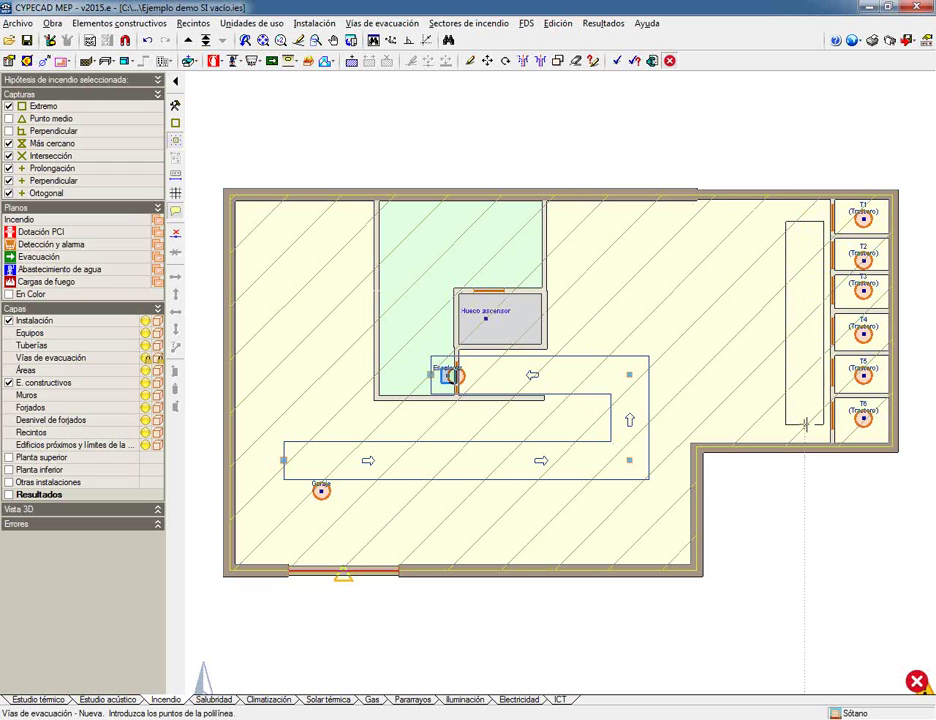
right_click(804, 425)
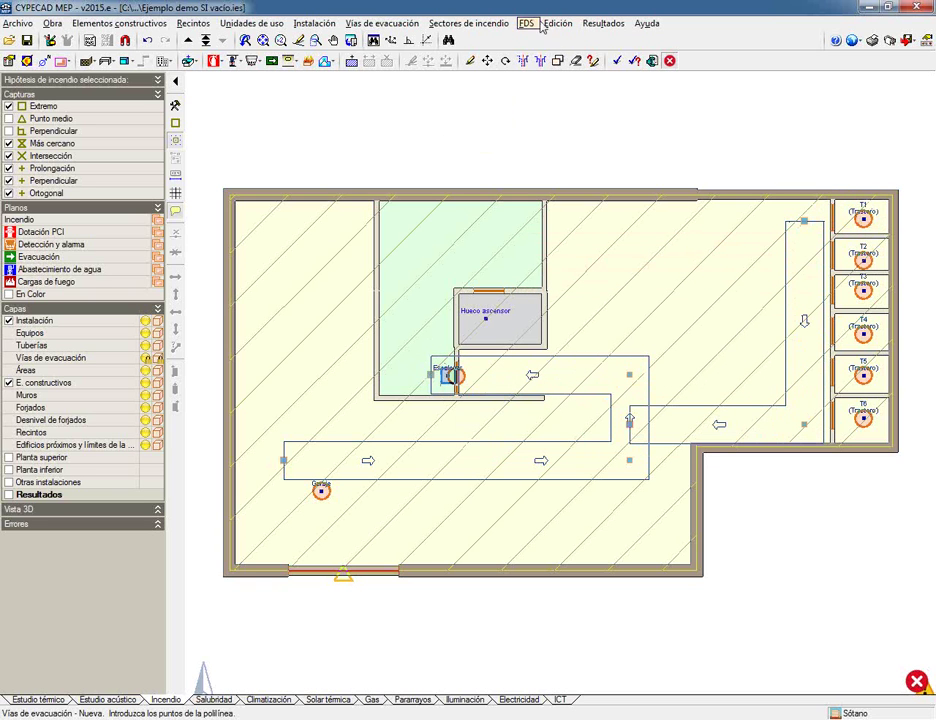
Recalculate the installation with the evacuation routes and check the messages at the Garaje room and the stair door.
left_click(618, 62)
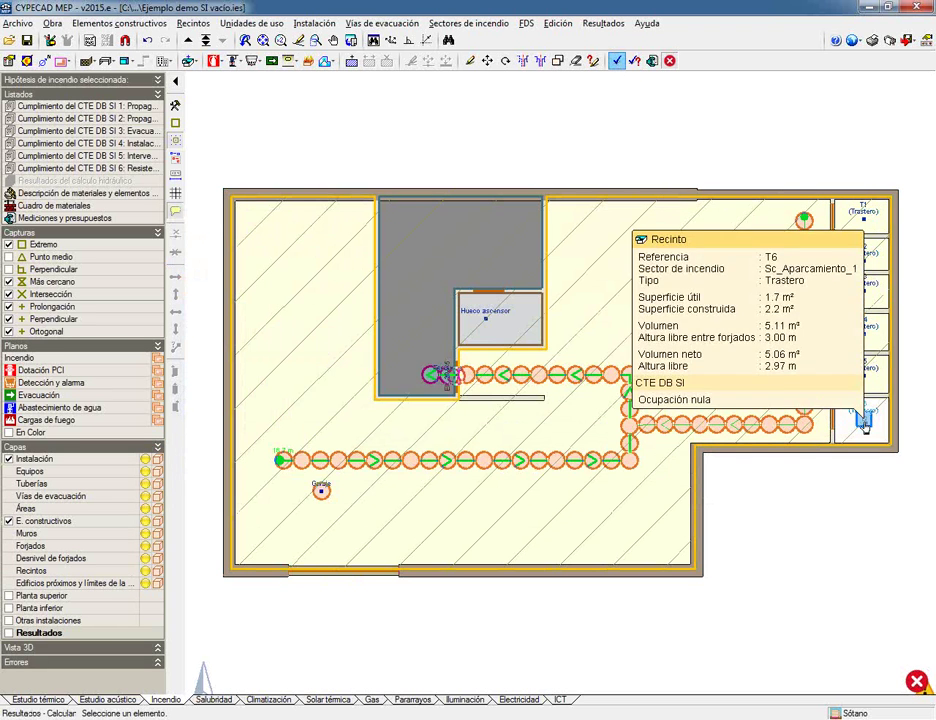
mouse_move(323, 497)
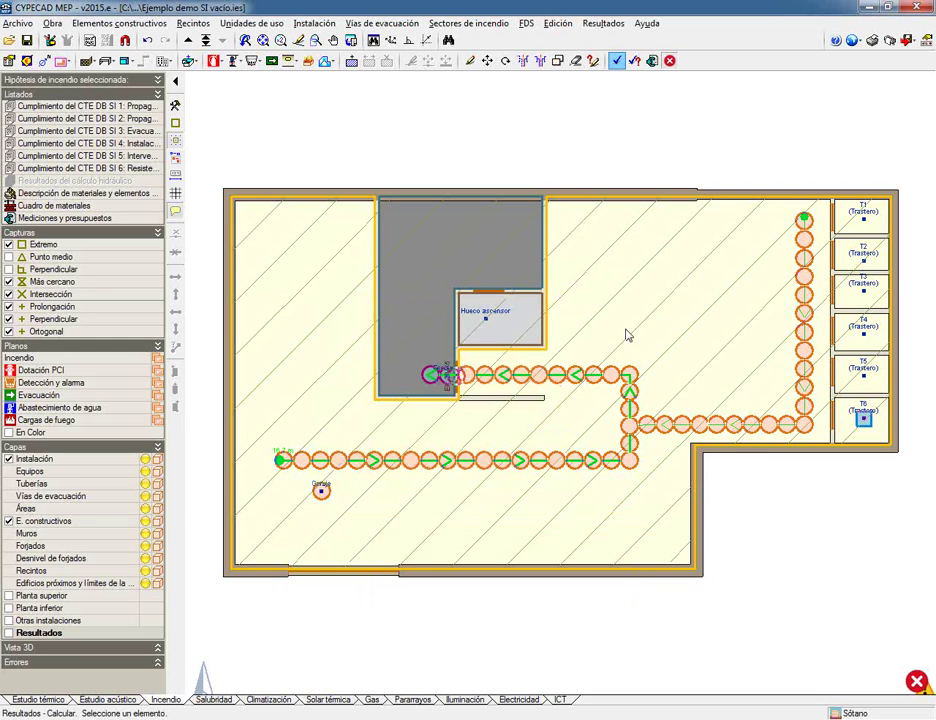
scroll(478, 380, "up", 4)
mouse_move(418, 423)
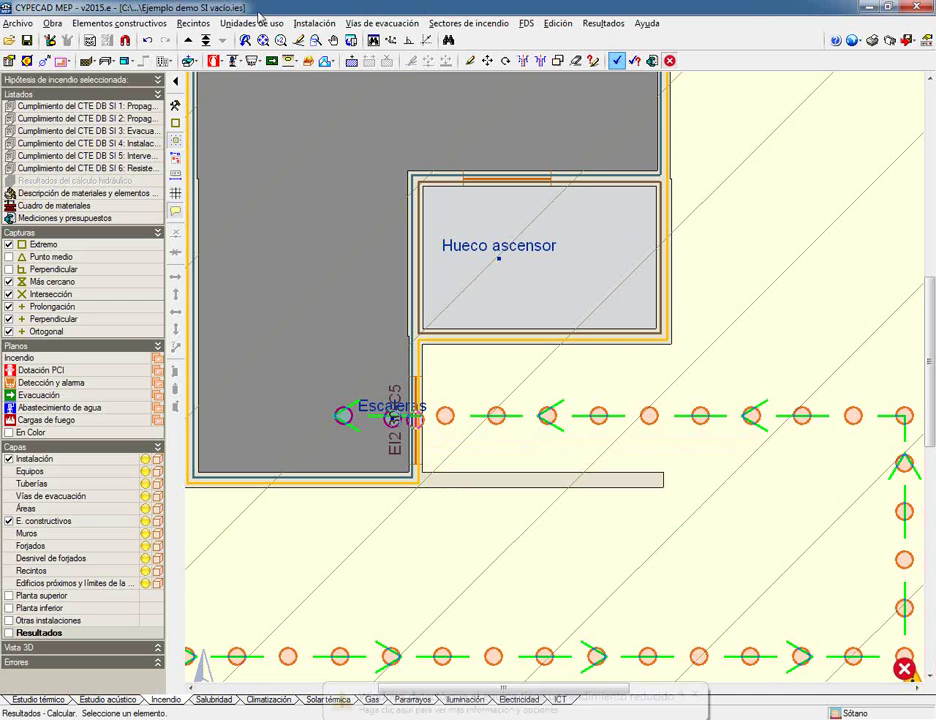
Start a new partition of Tipo 1: Tabique LM and check its fire resistance parameters without changing them.
left_click(87, 61)
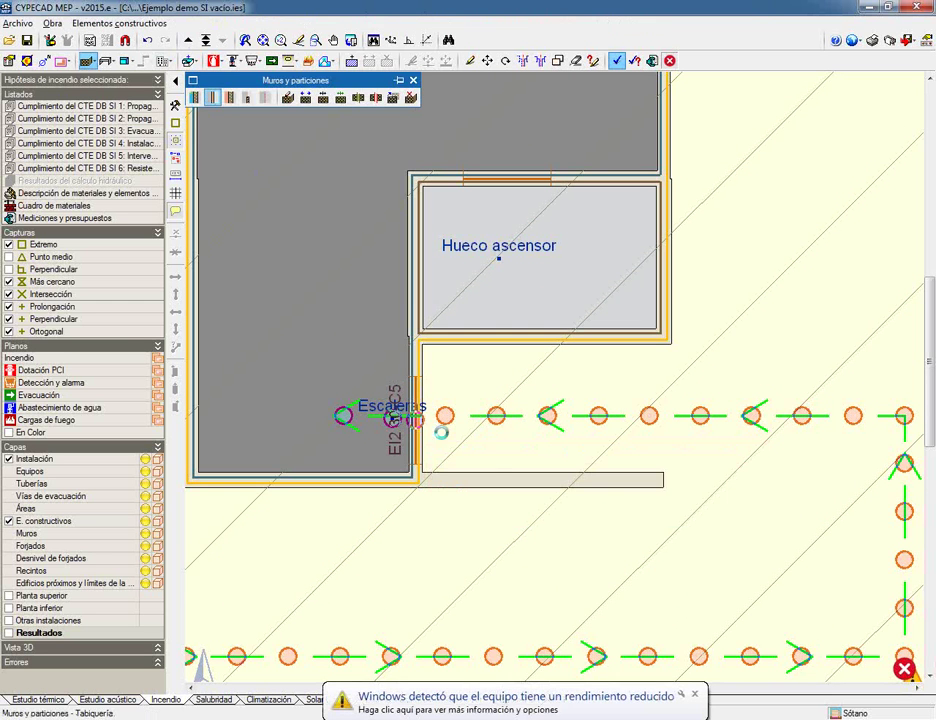
left_click(212, 98)
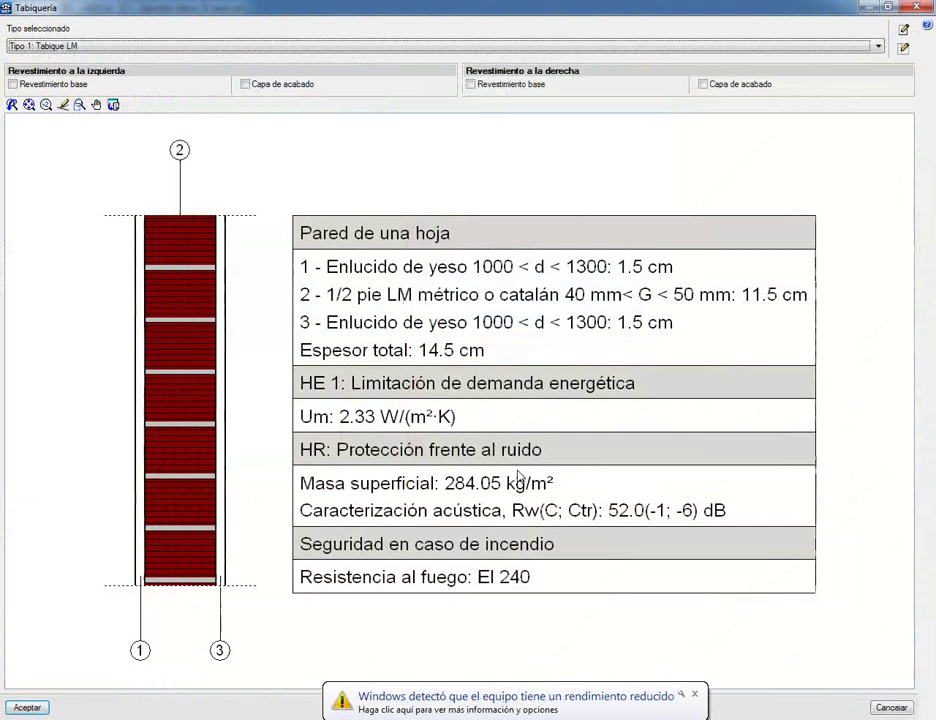
left_click(694, 694)
left_click(902, 31)
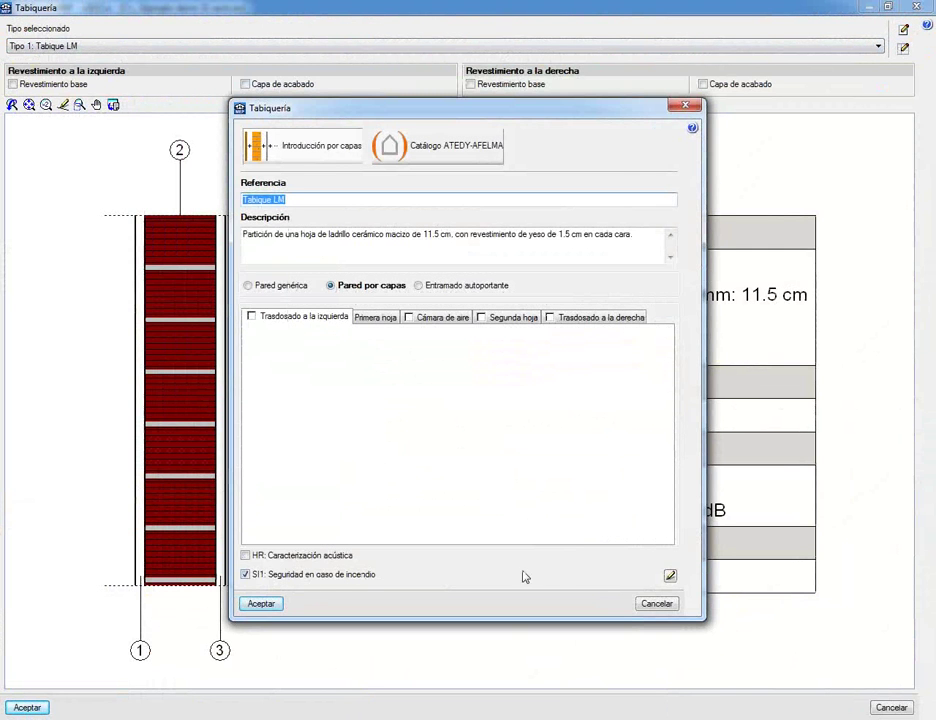
left_click(669, 575)
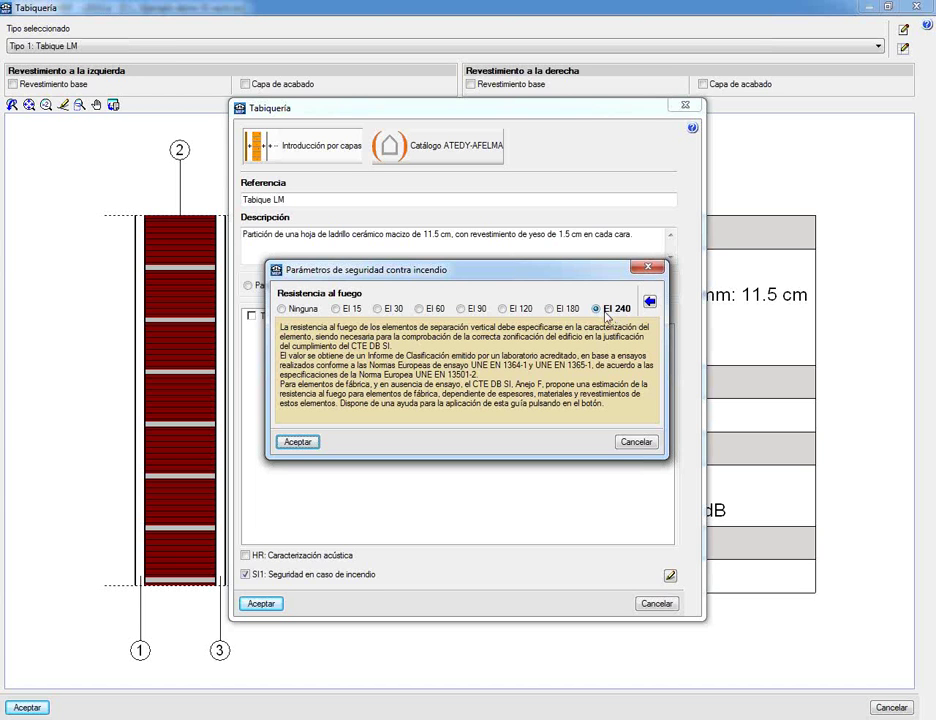
left_click(634, 442)
left_click(655, 602)
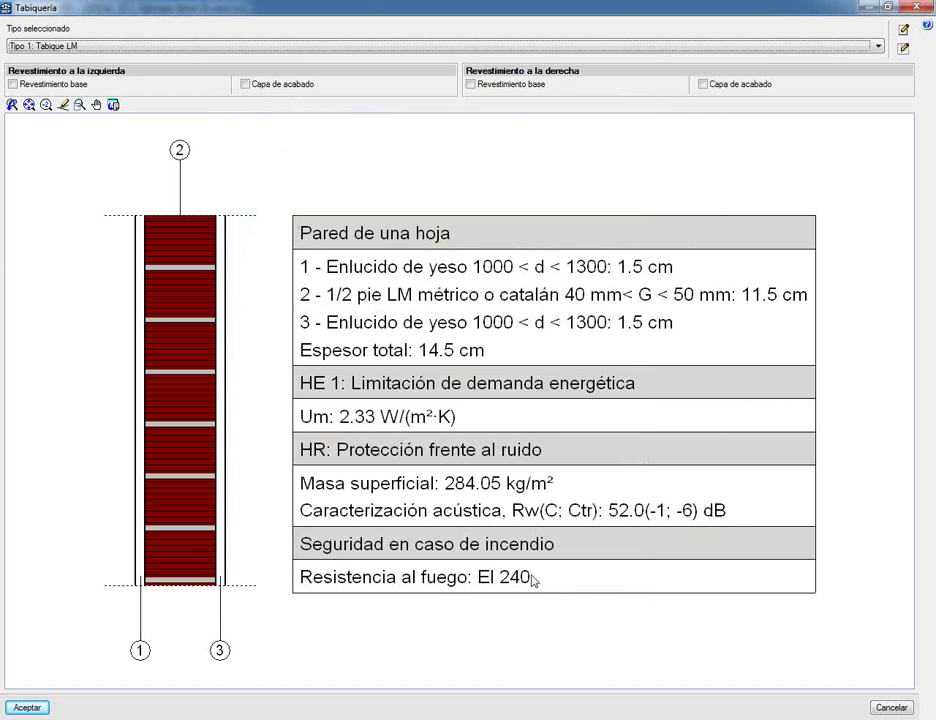
Draw a Tabique LM partition from the free wall end to the corner of Hueco ascensor, enclosing the space before the stair door.
left_click(22, 707)
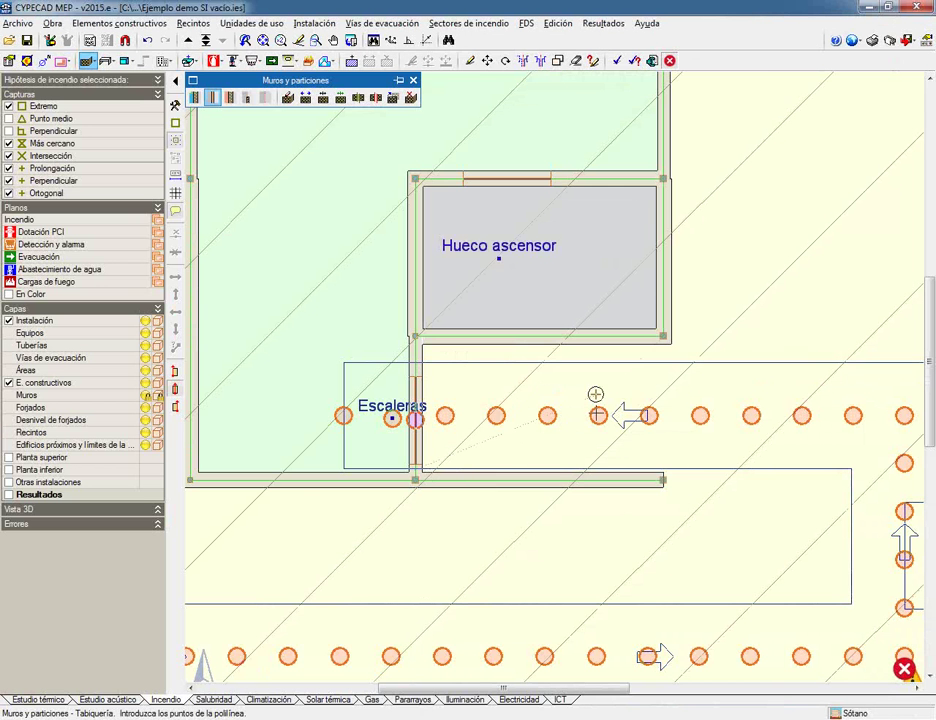
left_click(663, 487)
left_click(663, 339)
Start a new room of type Vestíbulo de independencia from the Resto de recintos category with predefined interior conditions.
left_click(193, 23)
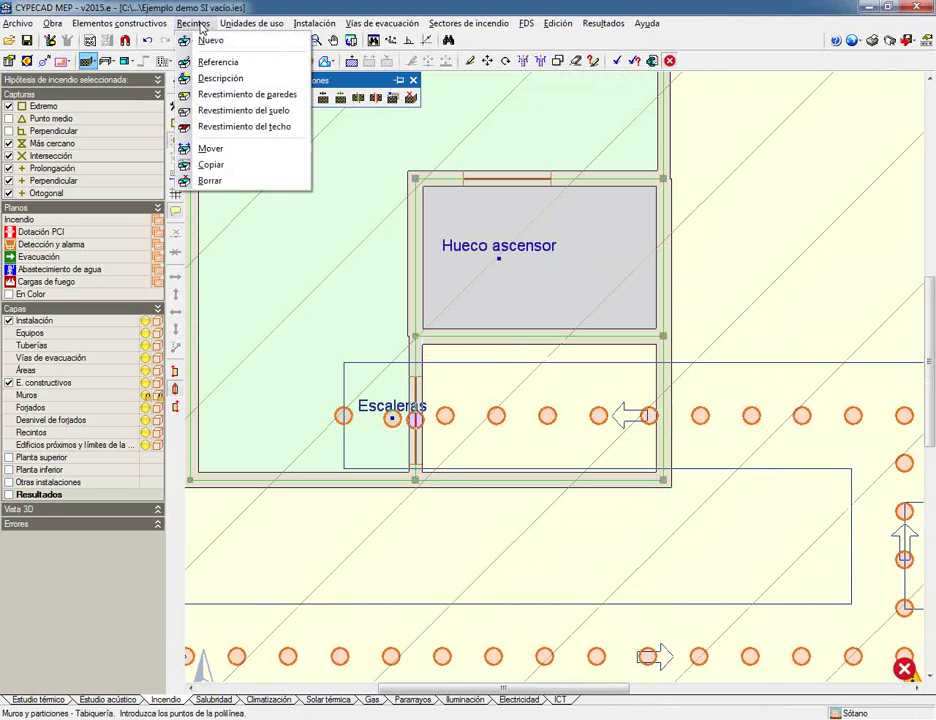
left_click(205, 39)
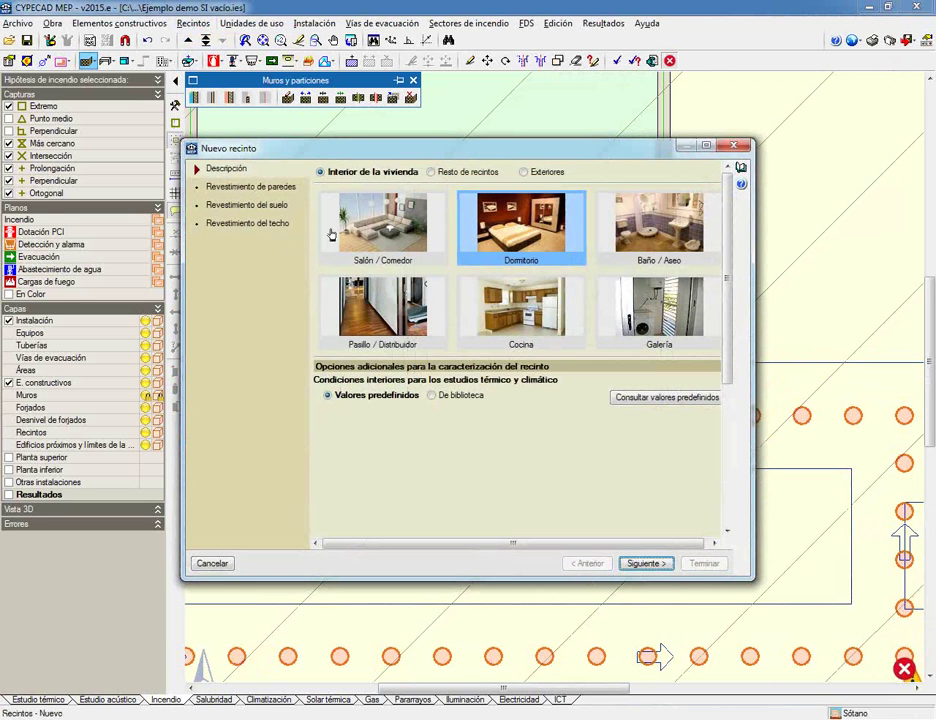
left_click(471, 173)
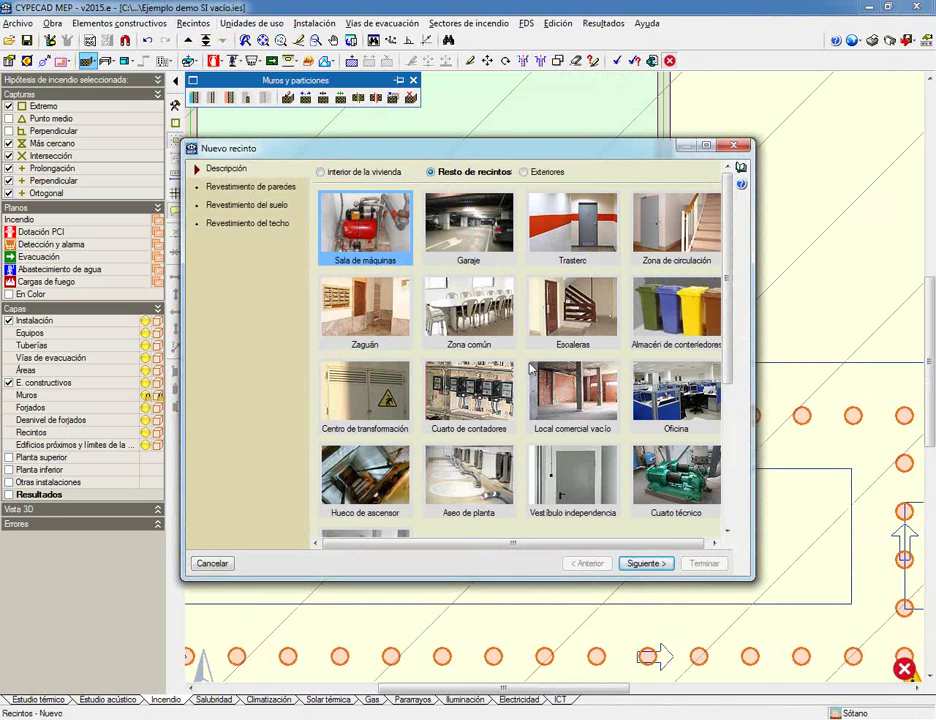
left_click(579, 492)
scroll(674, 420, "down", 5)
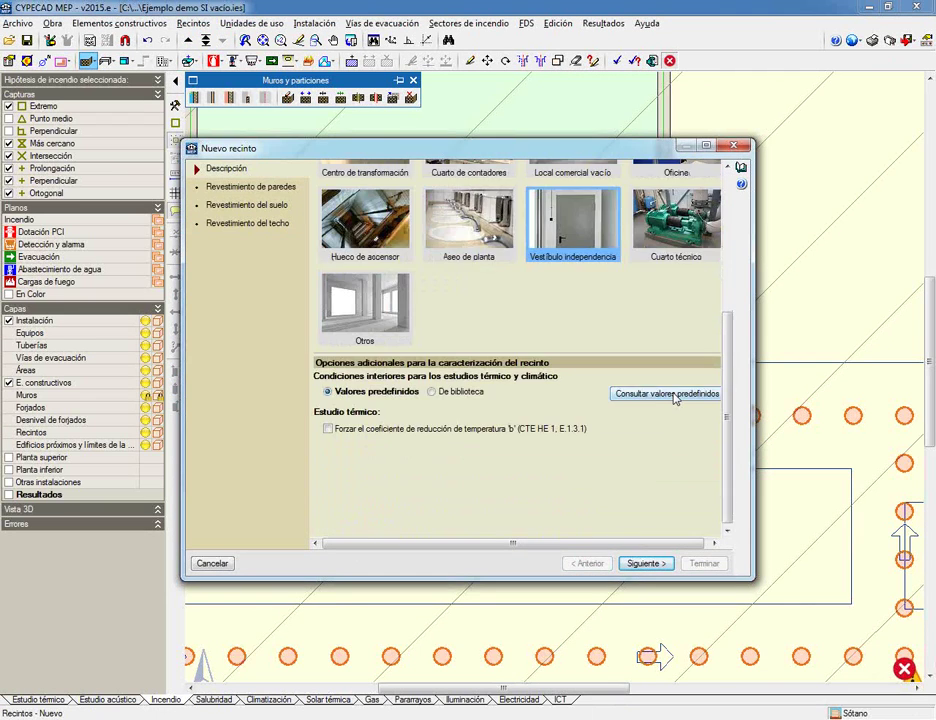
scroll(674, 400, "up", 2)
scroll(674, 400, "up", 1)
left_click(646, 564)
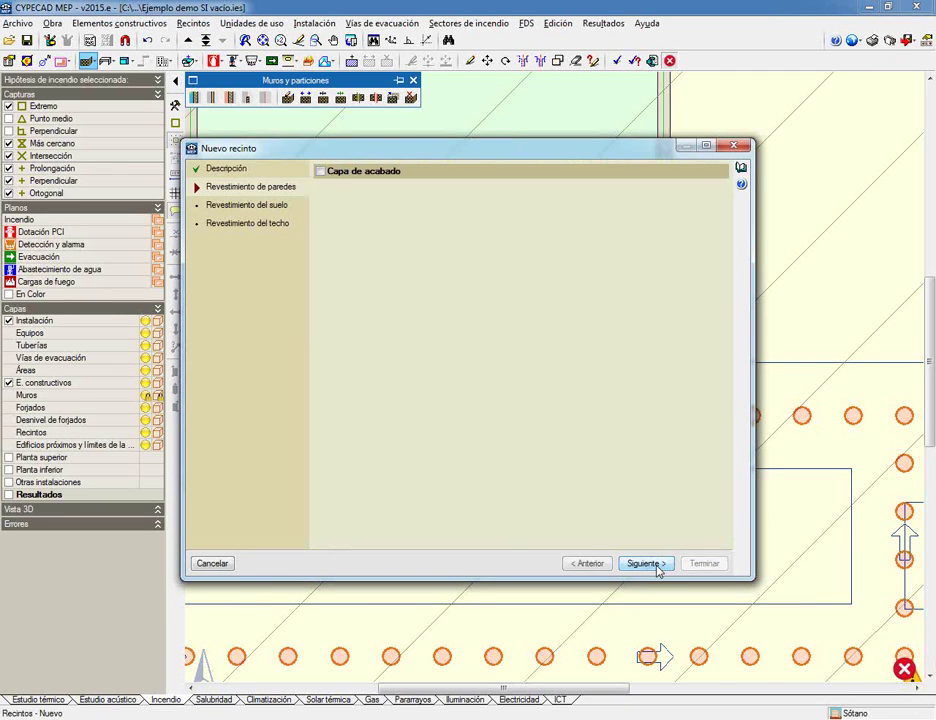
Disable the new room's Base de pavimentación, accept its finishes and place it in the enclosed space before the stairs with reference VI.
left_click(646, 564)
left_click(646, 564)
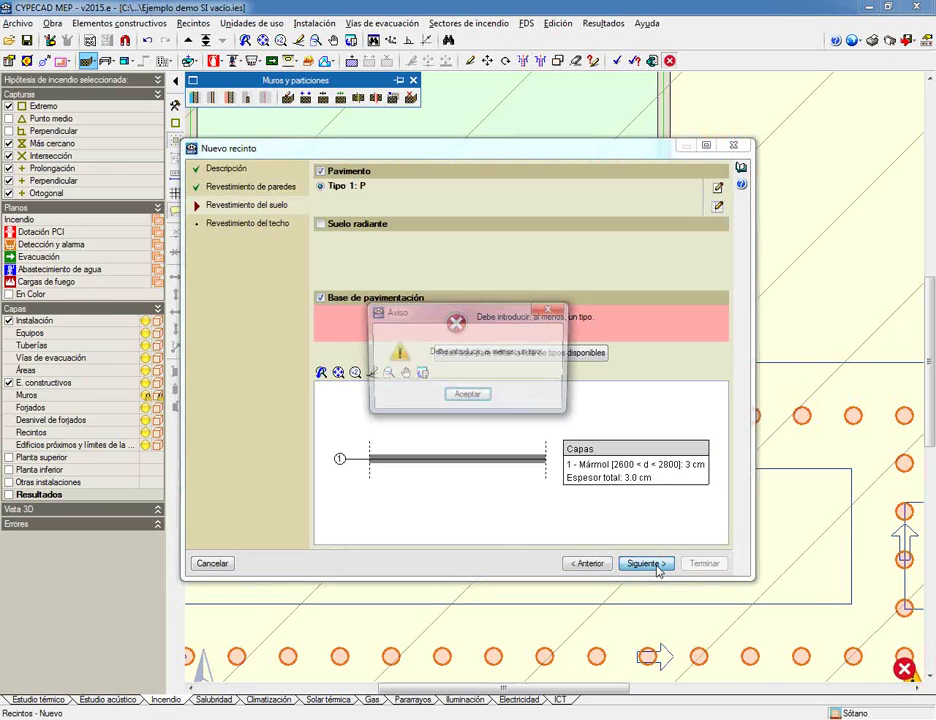
left_click(466, 397)
double_click(360, 300)
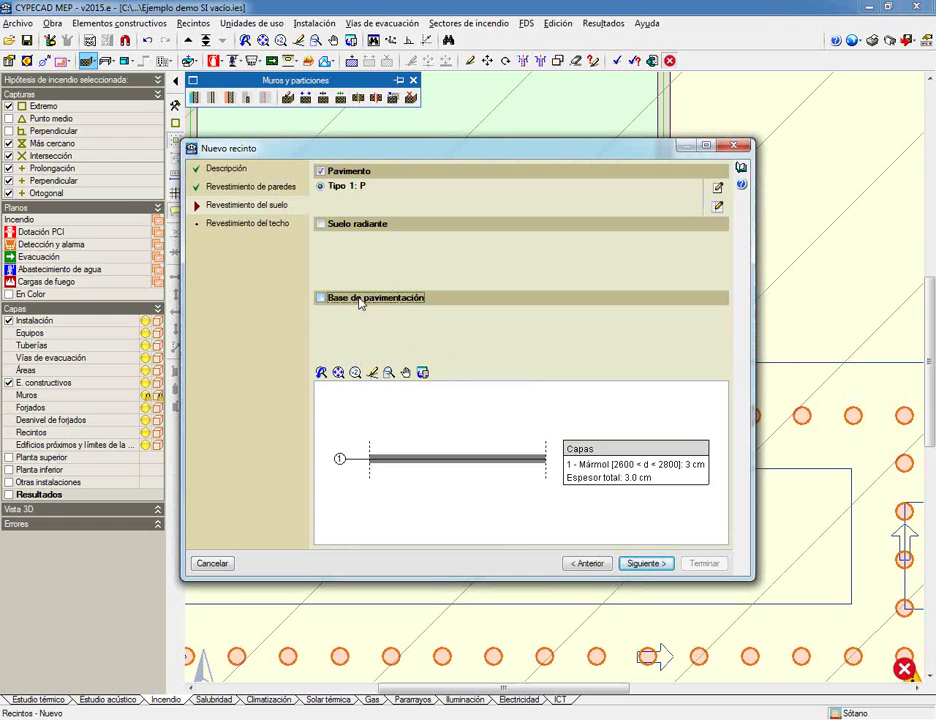
left_click(360, 300)
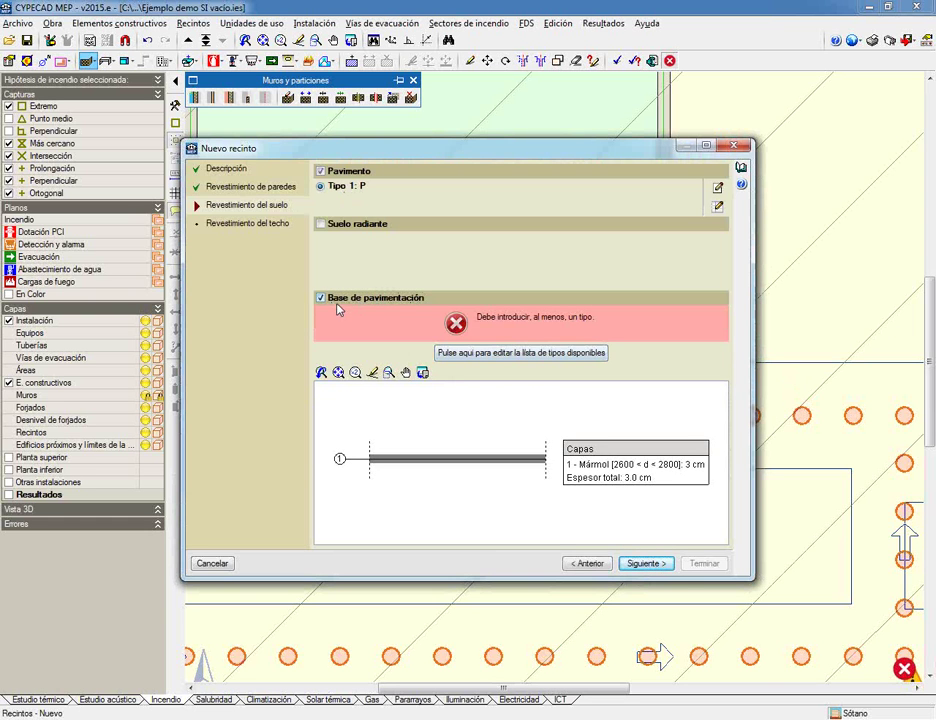
left_click(340, 299)
left_click(660, 566)
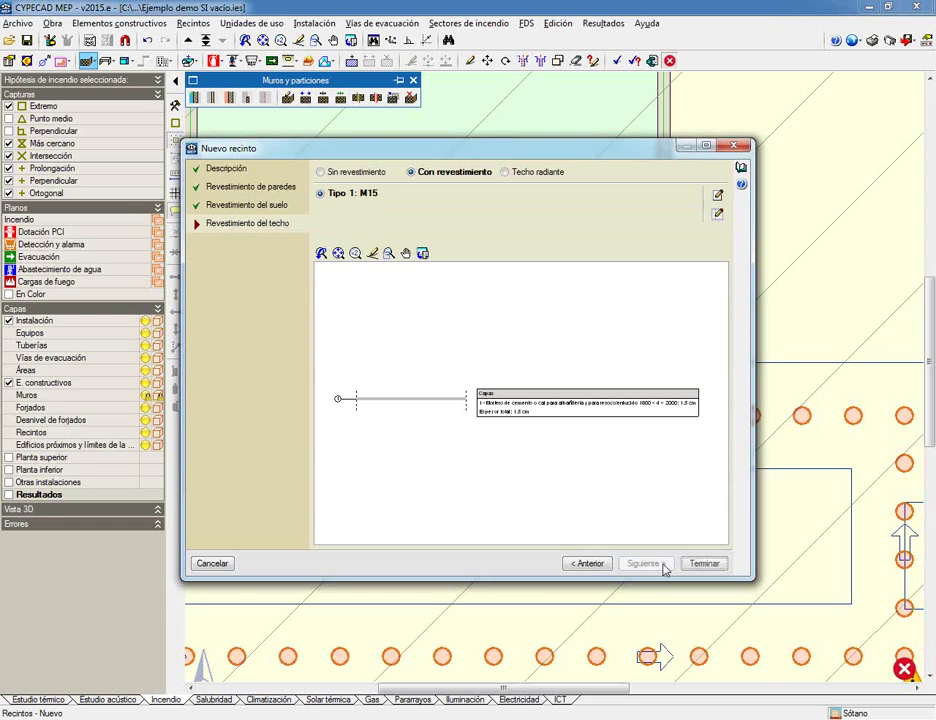
left_click(700, 564)
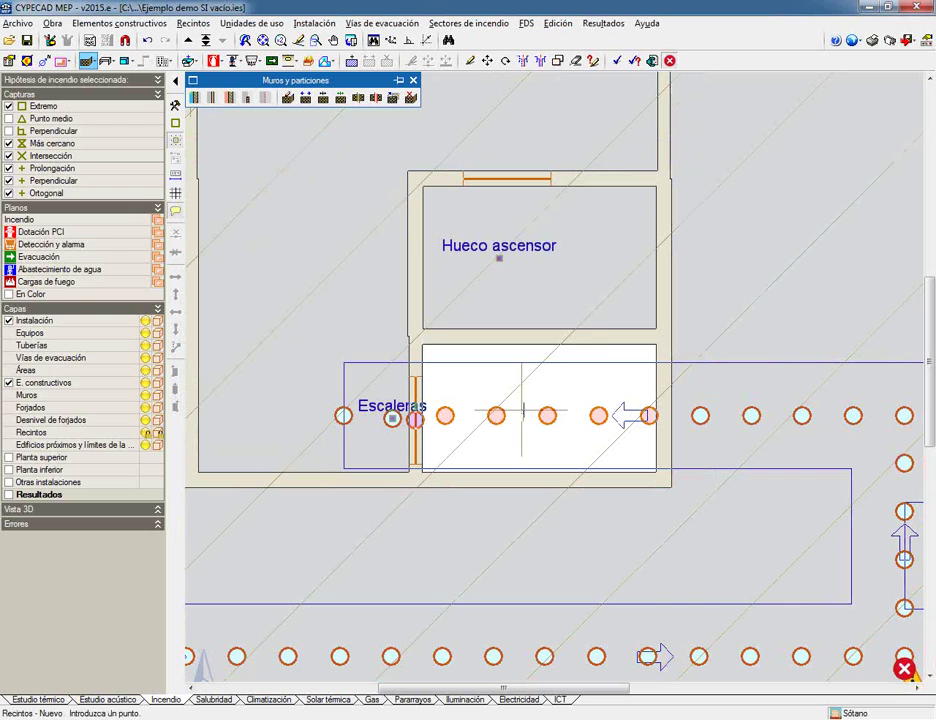
left_click(522, 411)
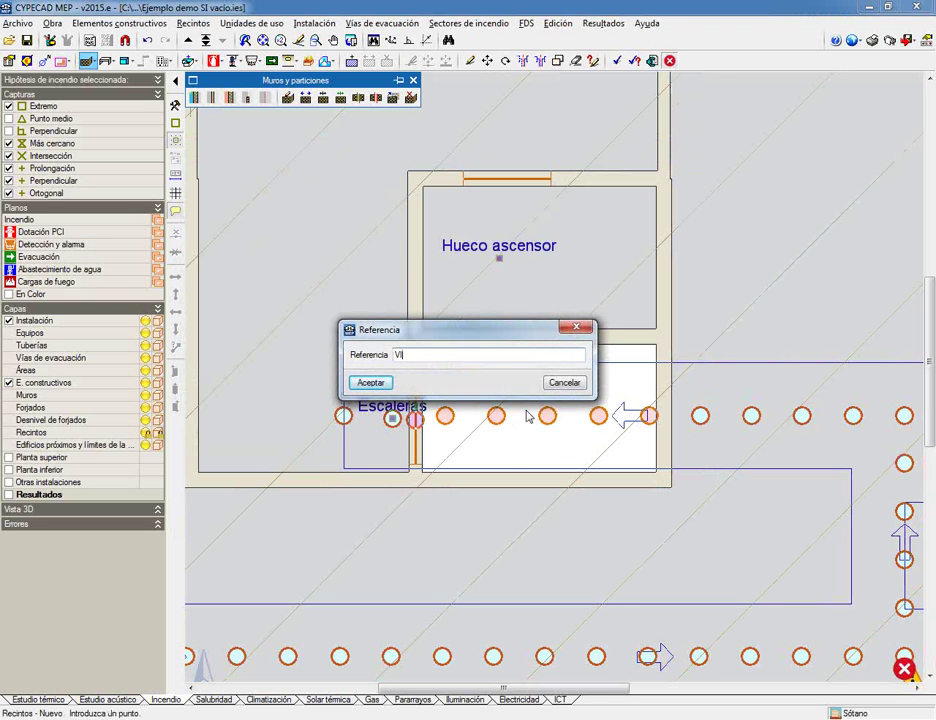
key("Return")
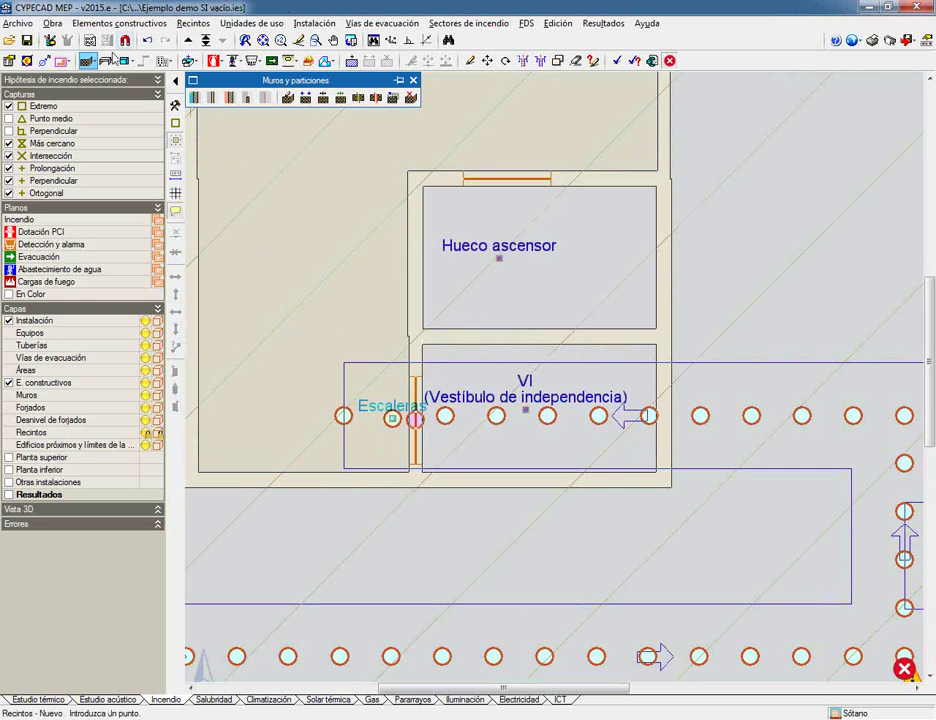
Insert a Tipo 2: Puerta de madera (EI2 30) door, 203.0 cm high, in the partition between the VI lobby and the garage.
left_click(125, 61)
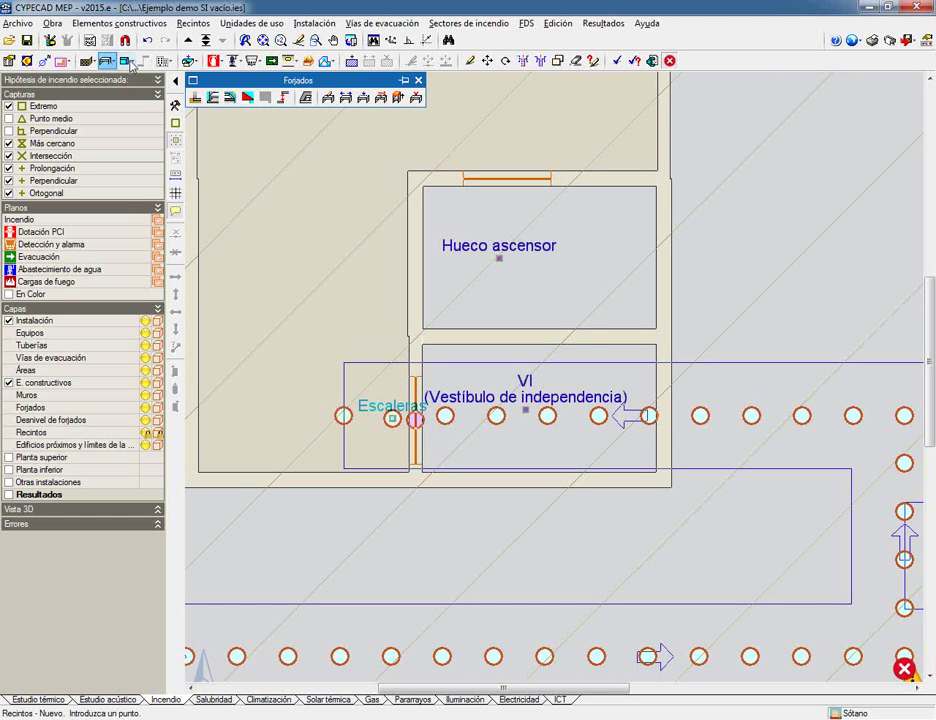
left_click(196, 97)
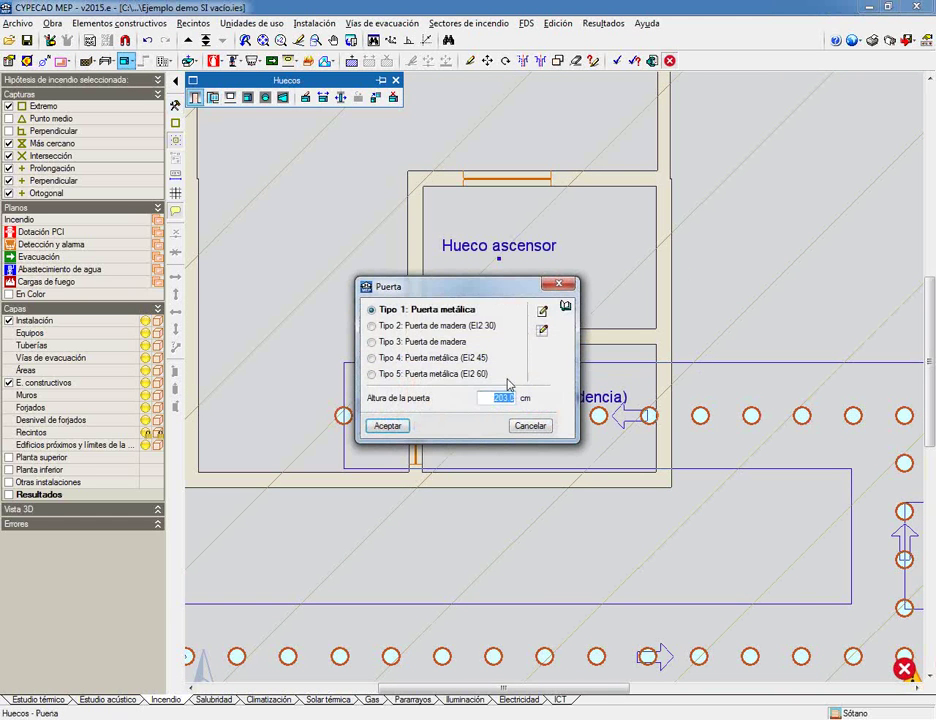
left_click(418, 327)
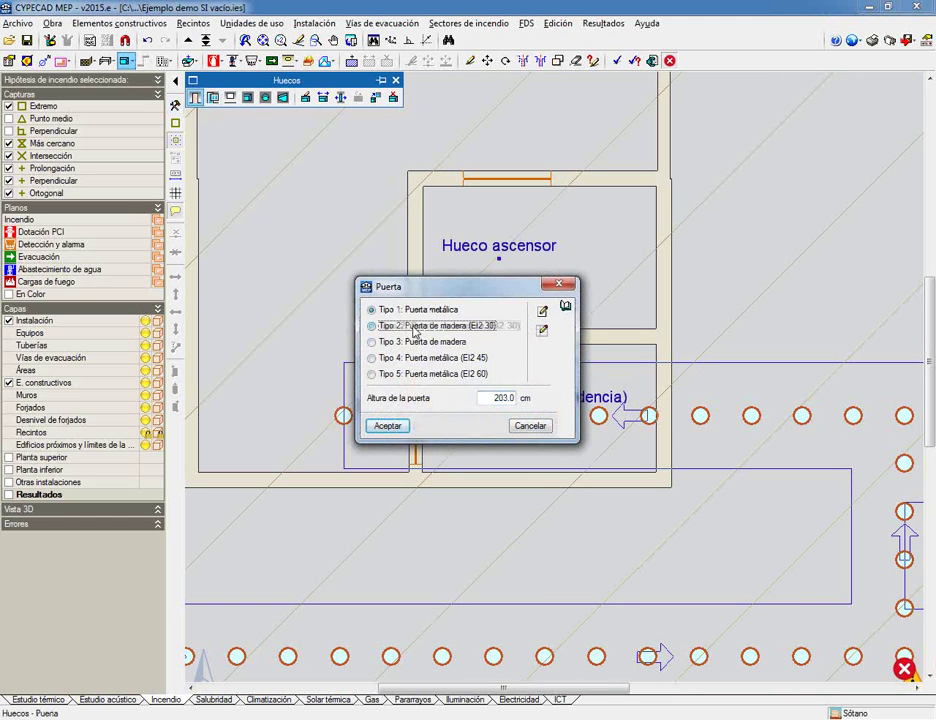
left_click(385, 426)
left_click(661, 400)
left_click(661, 372)
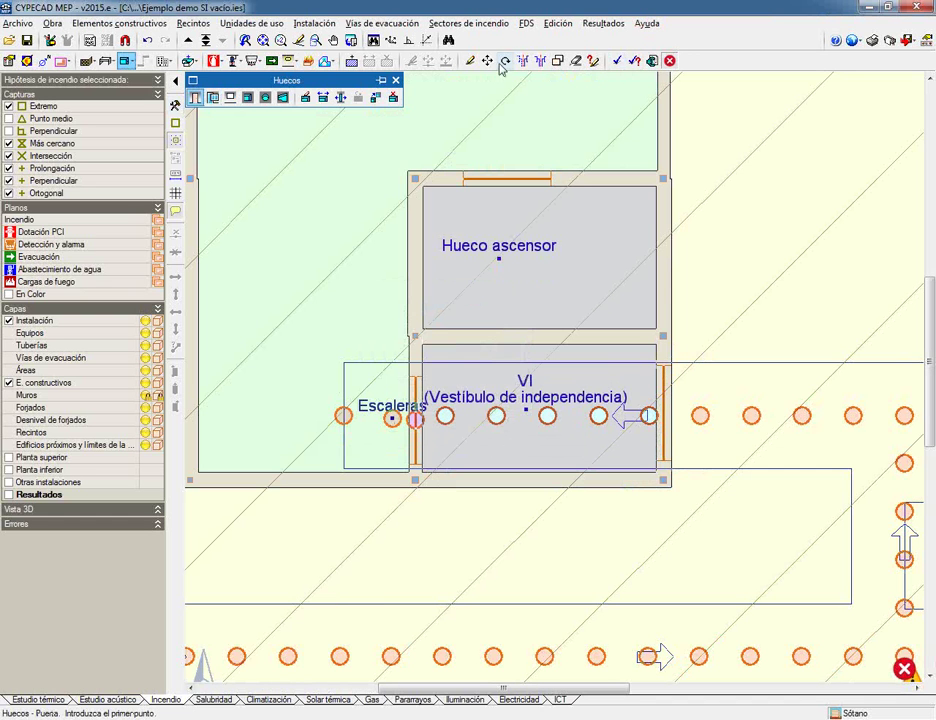
Recalculate the installation with the lobby and its door, and check the messages at the Garaje room and the garage evacuation route.
left_click(617, 60)
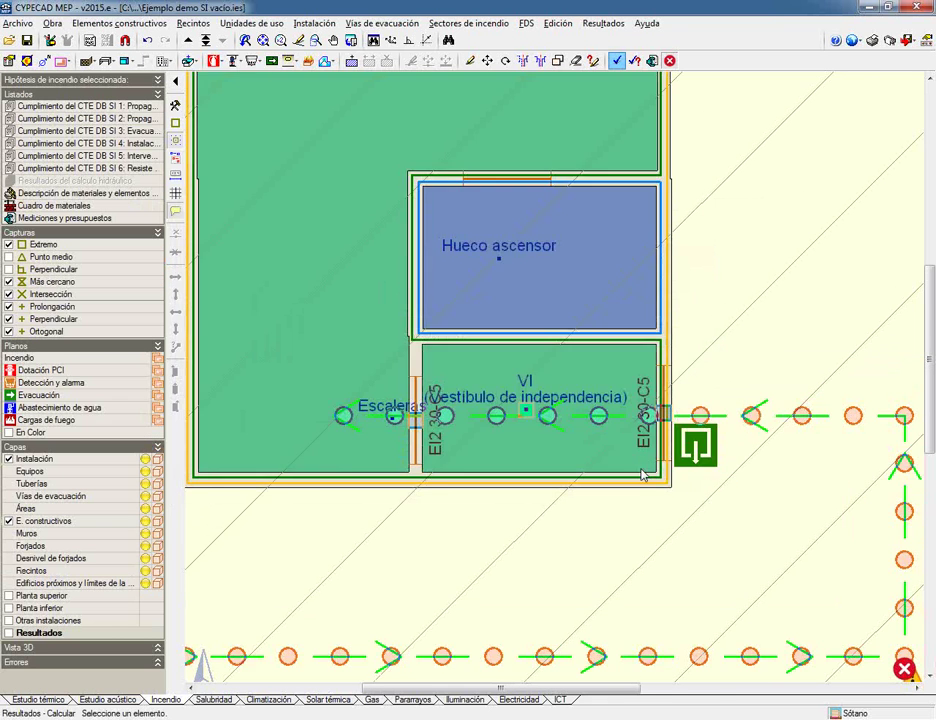
scroll(640, 479, "down", 2)
mouse_move(298, 540)
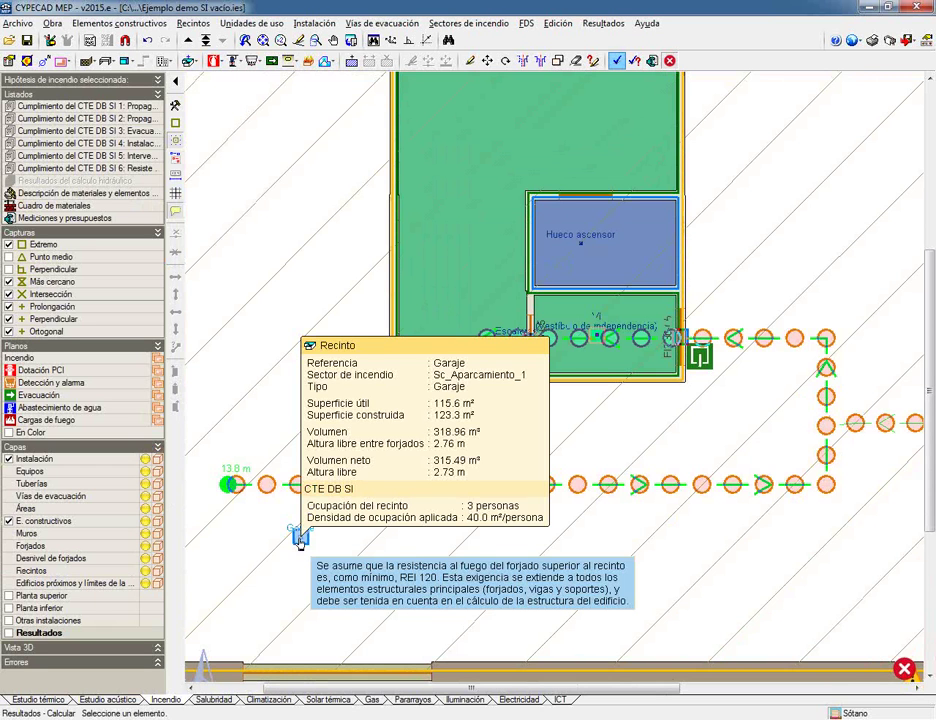
mouse_move(390, 487)
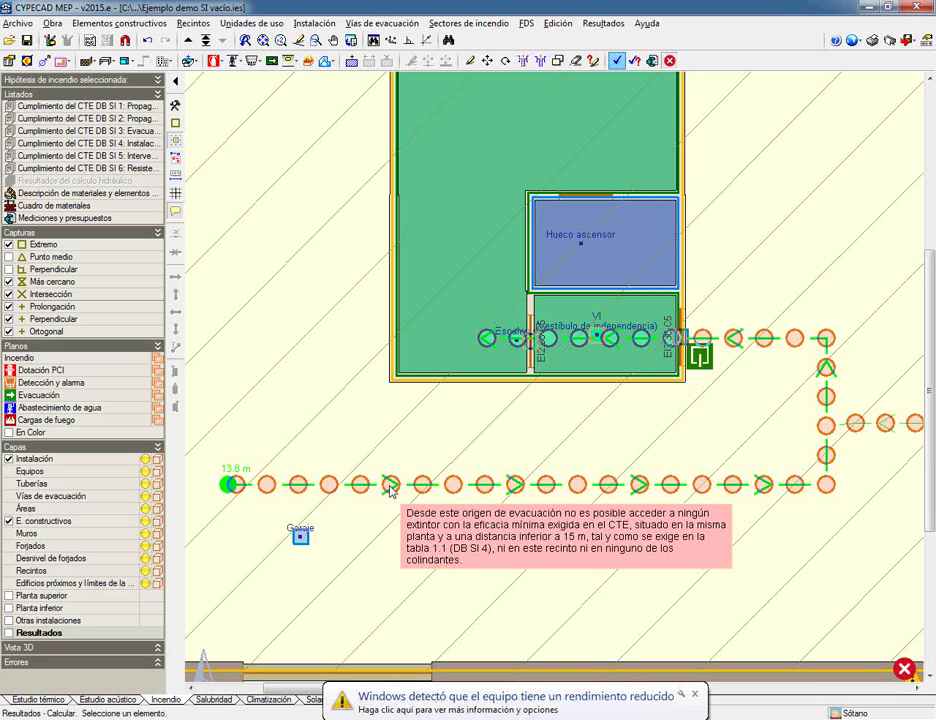
left_click(694, 693)
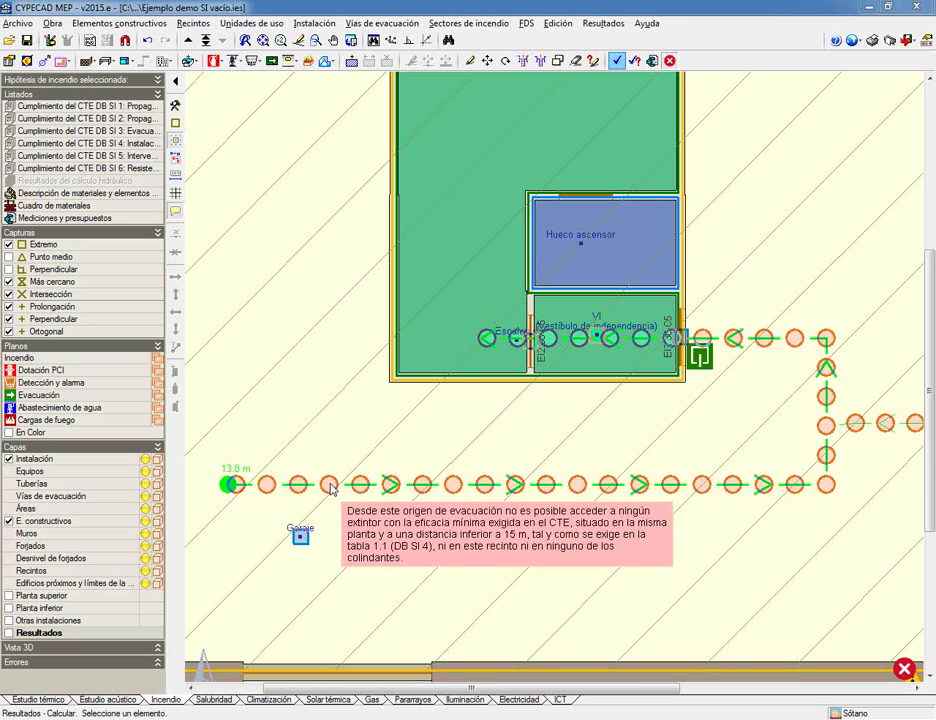
Set the fire protection elements out beside the drawing and review the available detection and alarm devices without placing any.
left_click(213, 61)
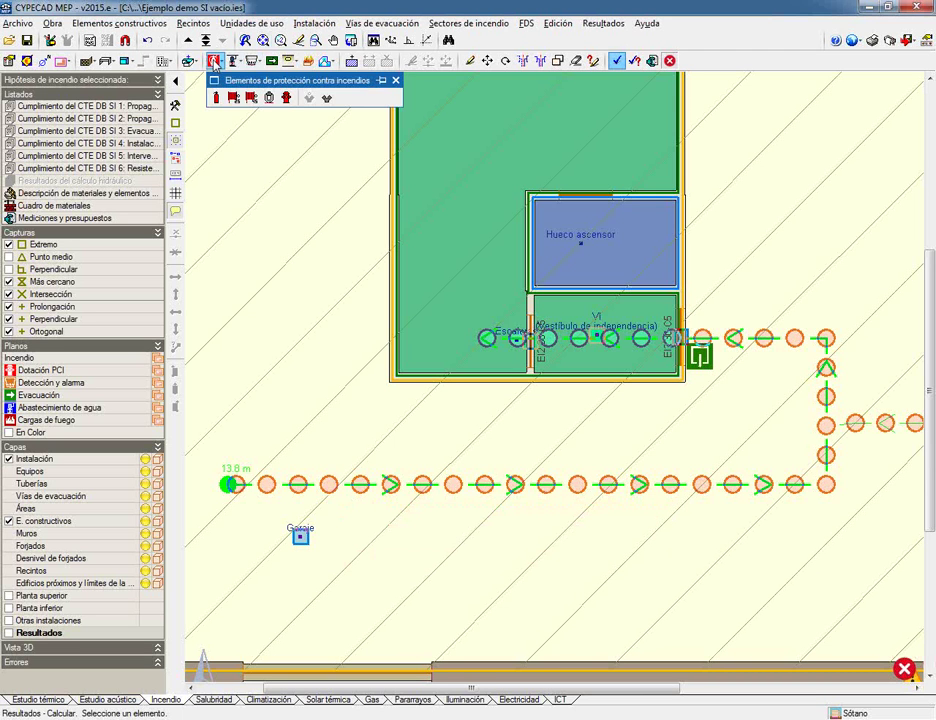
left_click_drag(300, 79, 190, 87)
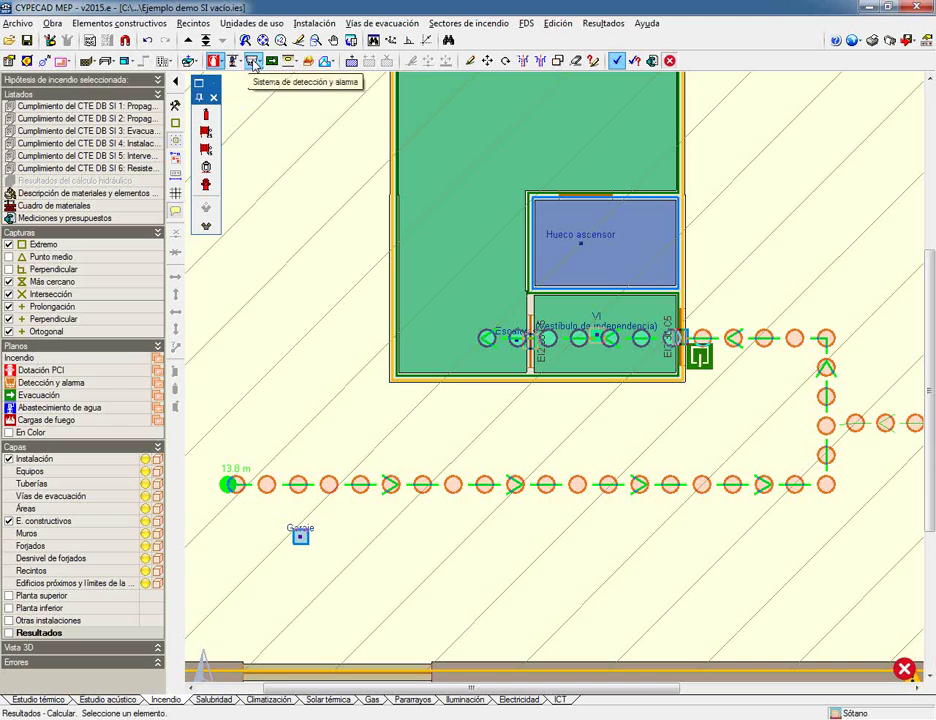
left_click(253, 62)
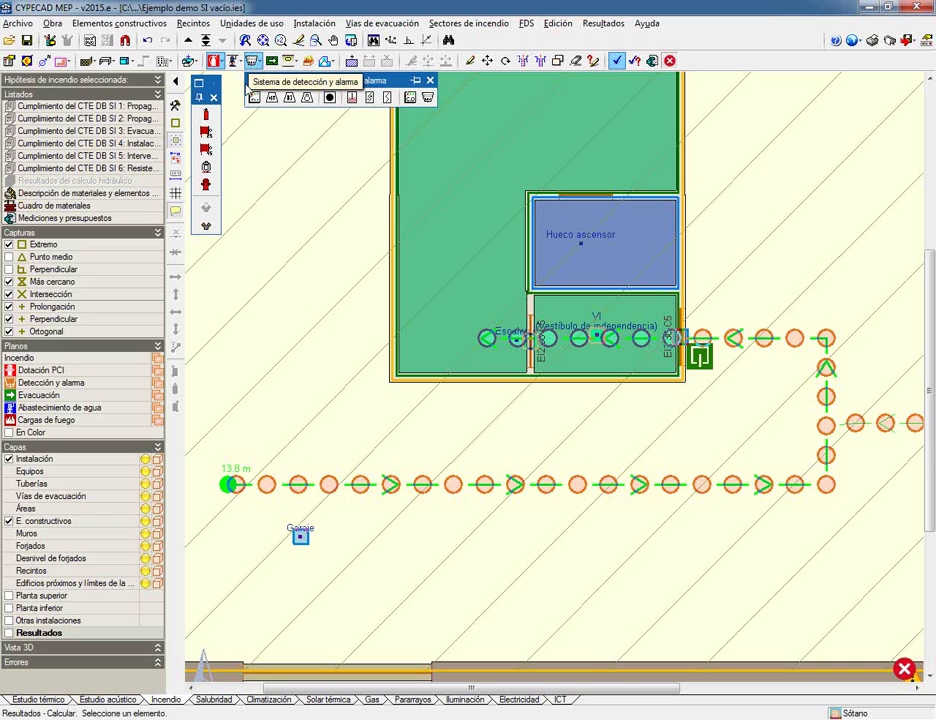
mouse_move(260, 98)
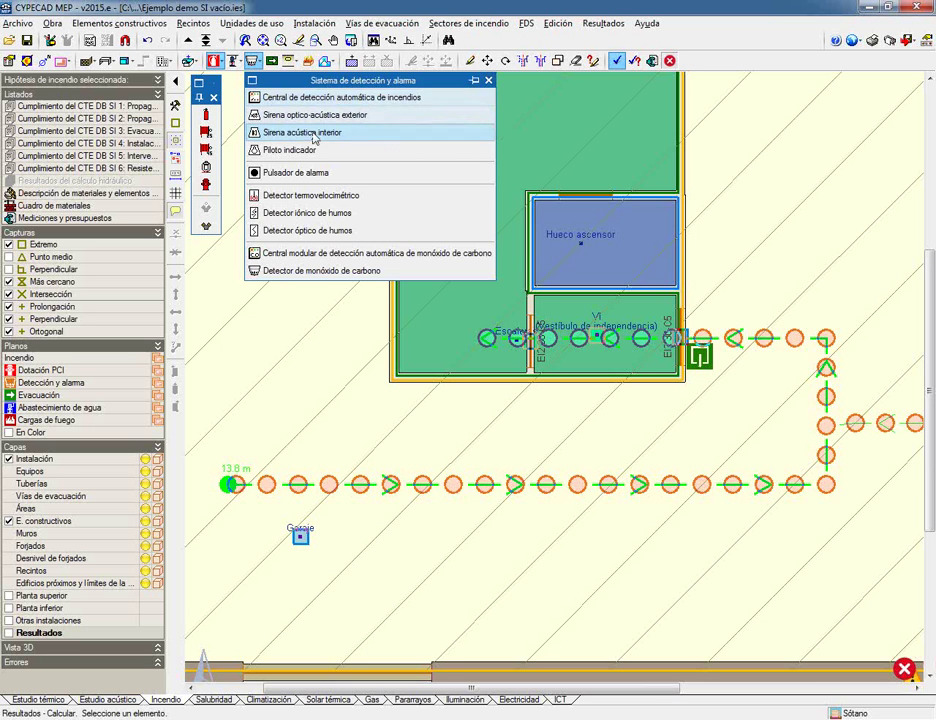
left_click(488, 79)
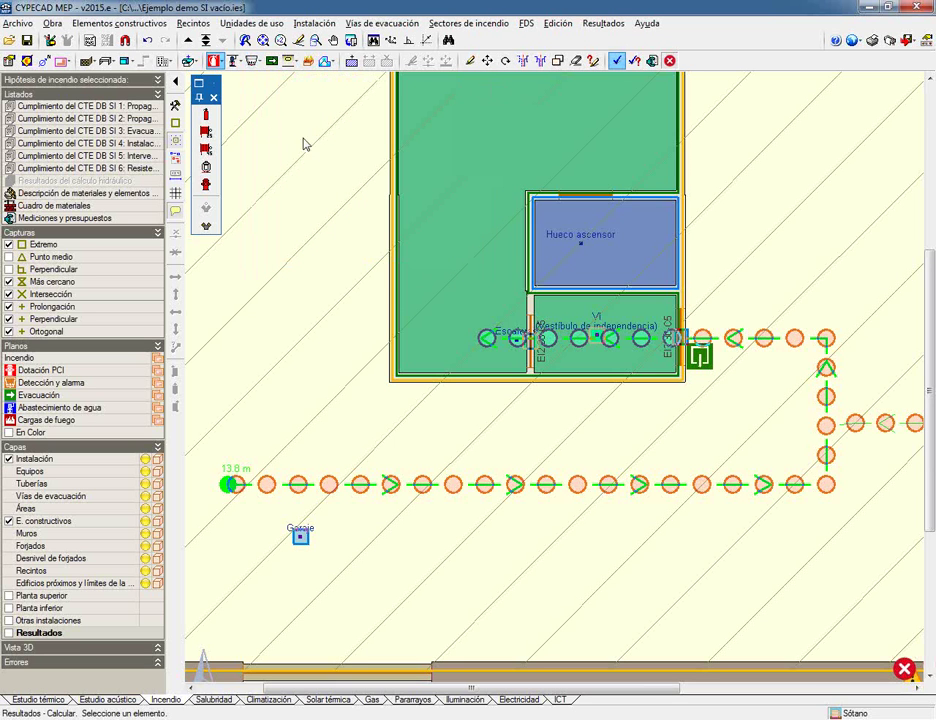
Place a Tipo 1: Extintor portátil de polvo químico ABC polivalente on the garage side beside the lobby door and recalculate the installation.
left_click(209, 117)
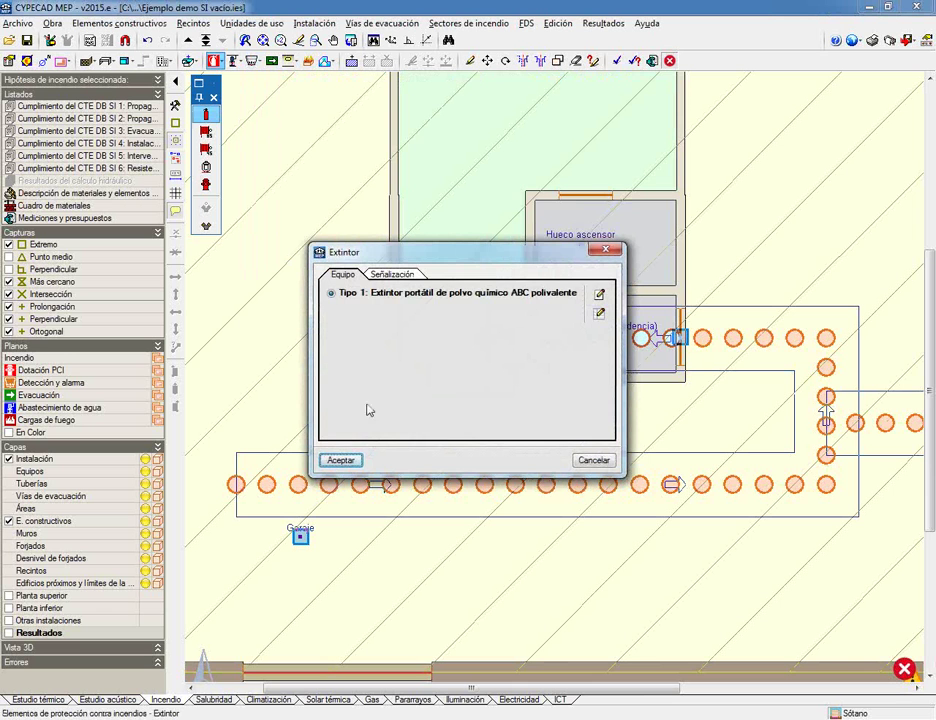
left_click(386, 274)
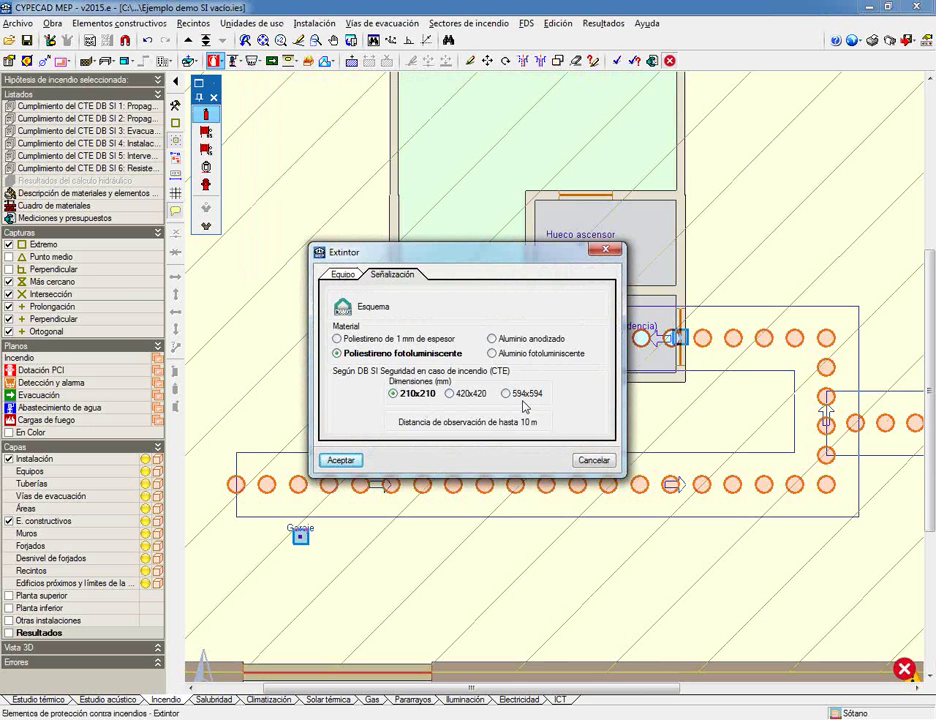
left_click(343, 274)
left_click(338, 524)
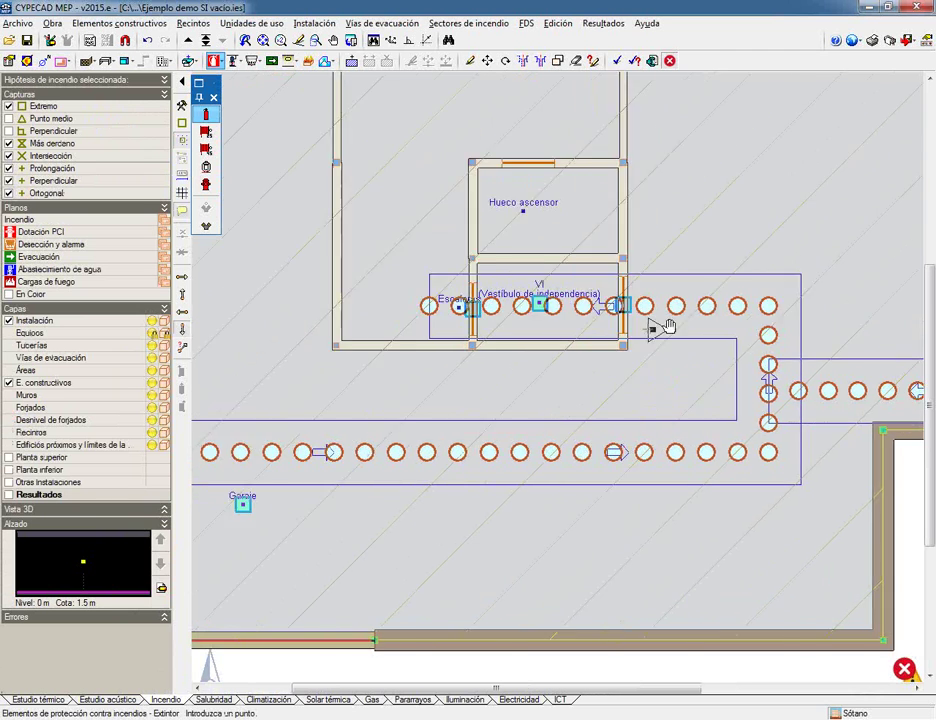
middle_click_drag(665, 327, 692, 343)
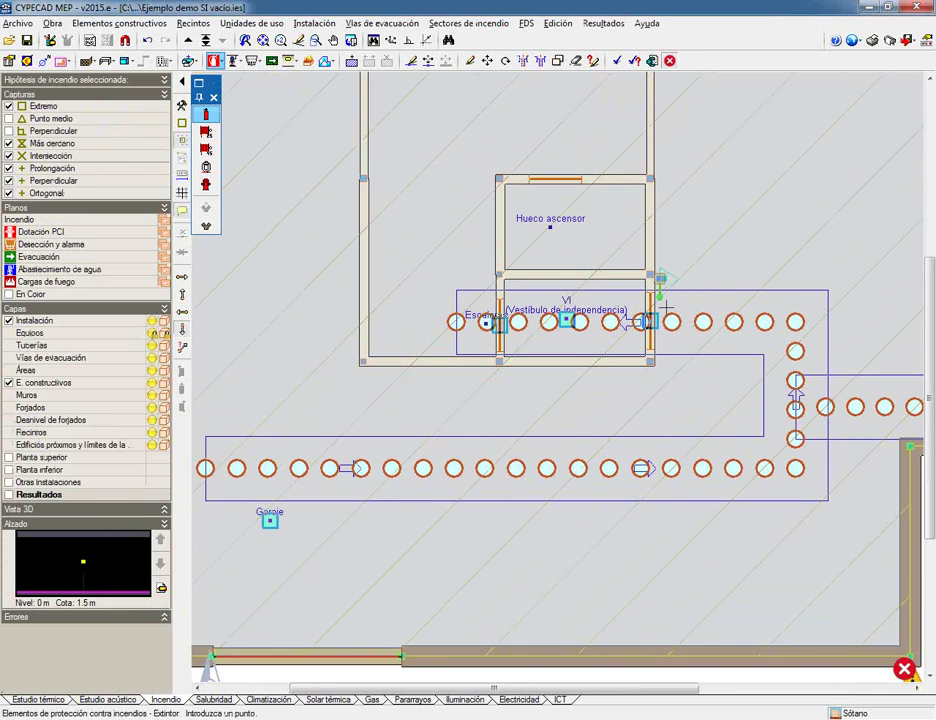
scroll(660, 430, "down", 3)
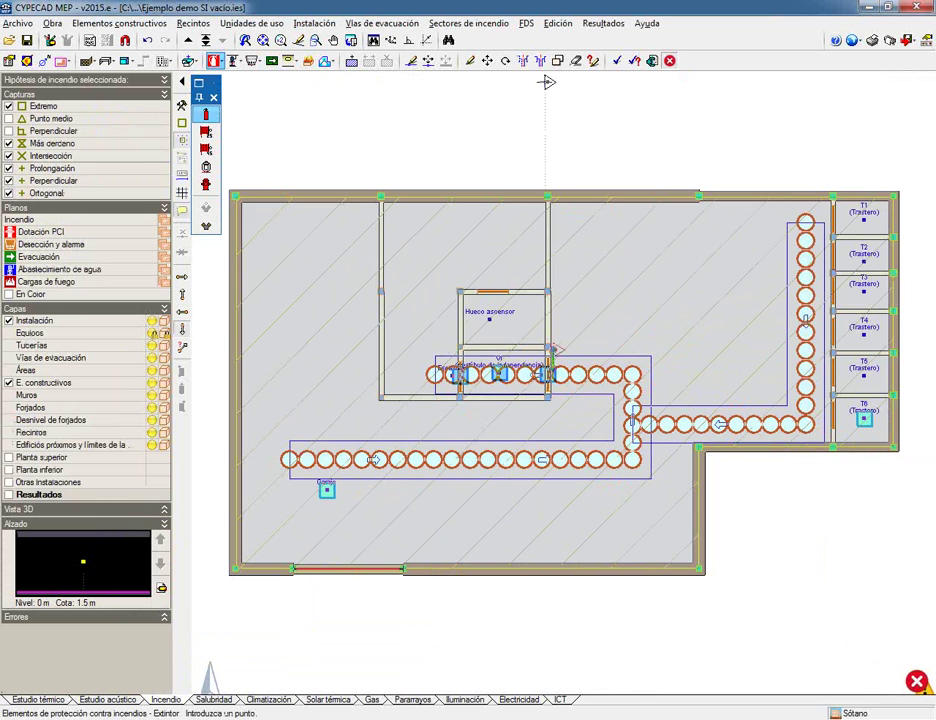
left_click(617, 60)
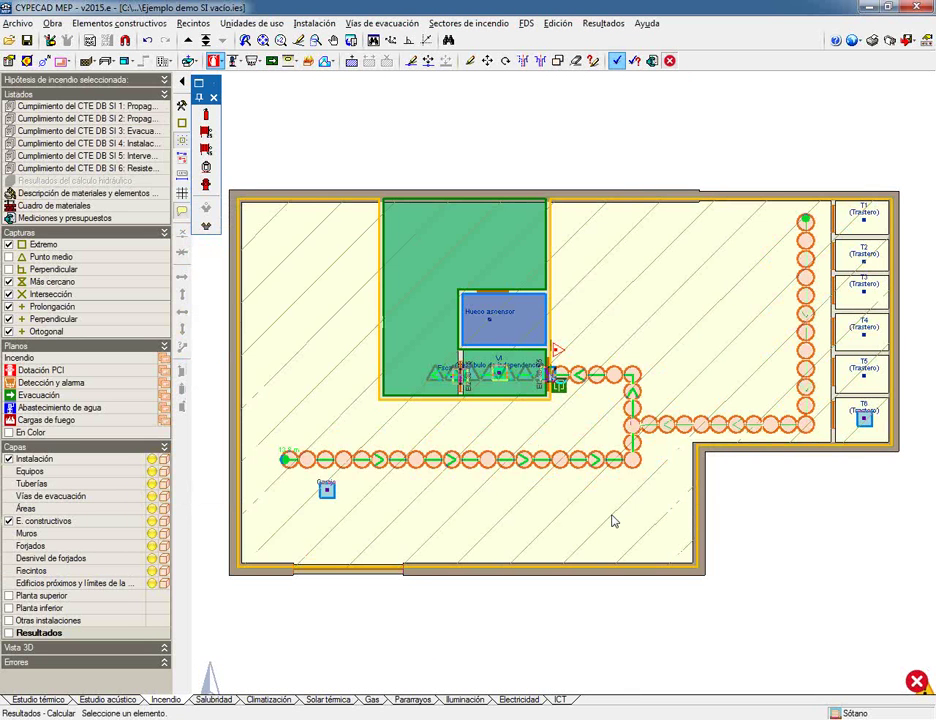
mouse_move(633, 412)
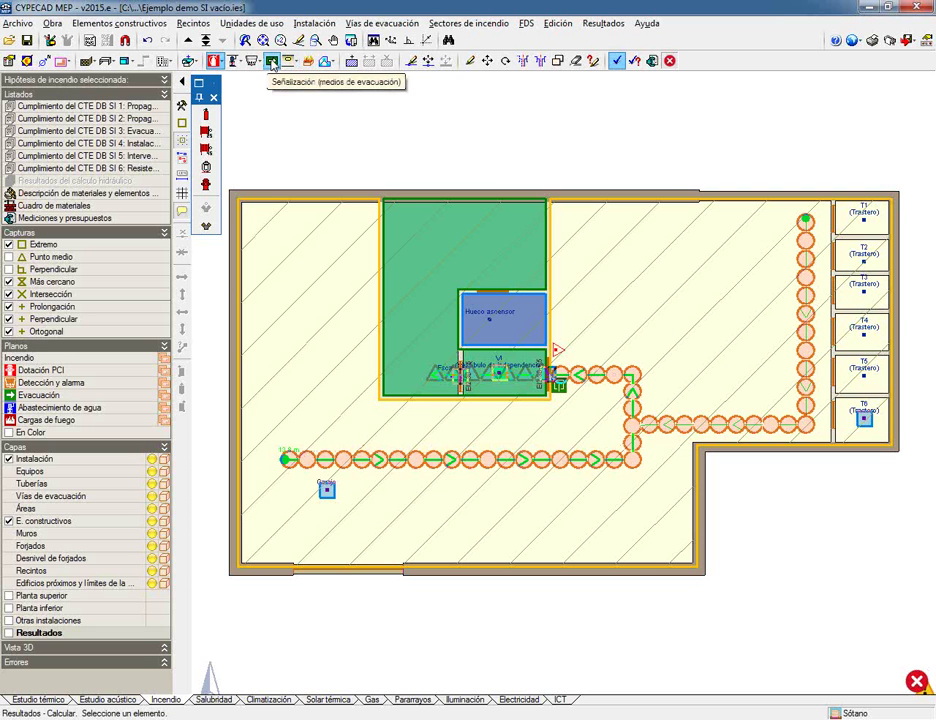
Place a 210x210 mm Poliestireno fotoluminiscente evacuation sign in the garage just outside the lobby's lower corner and recalculate the installation.
left_click(312, 23)
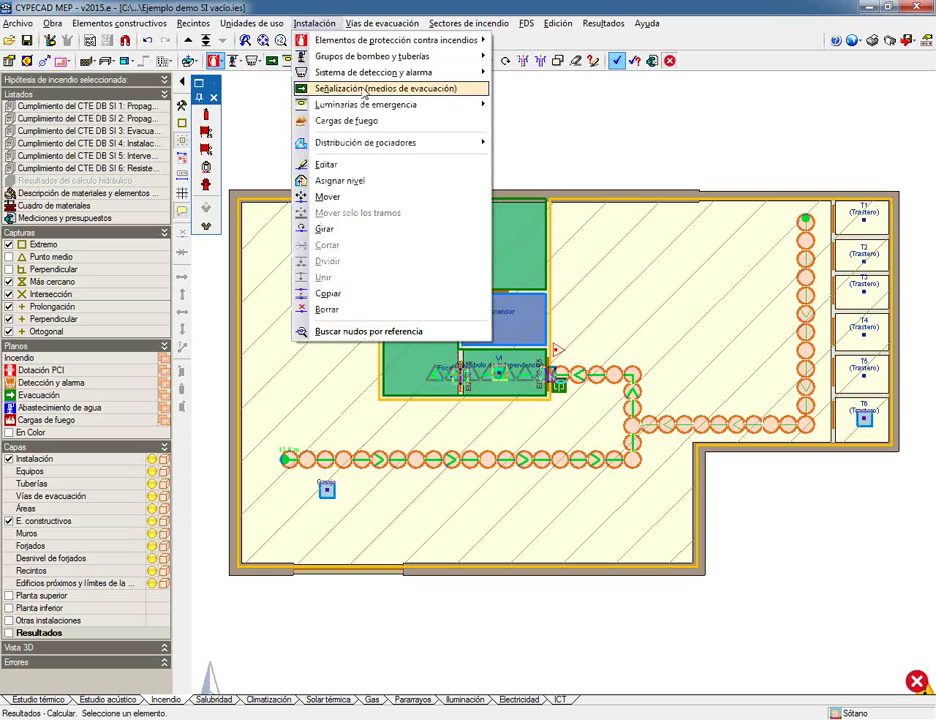
left_click(365, 89)
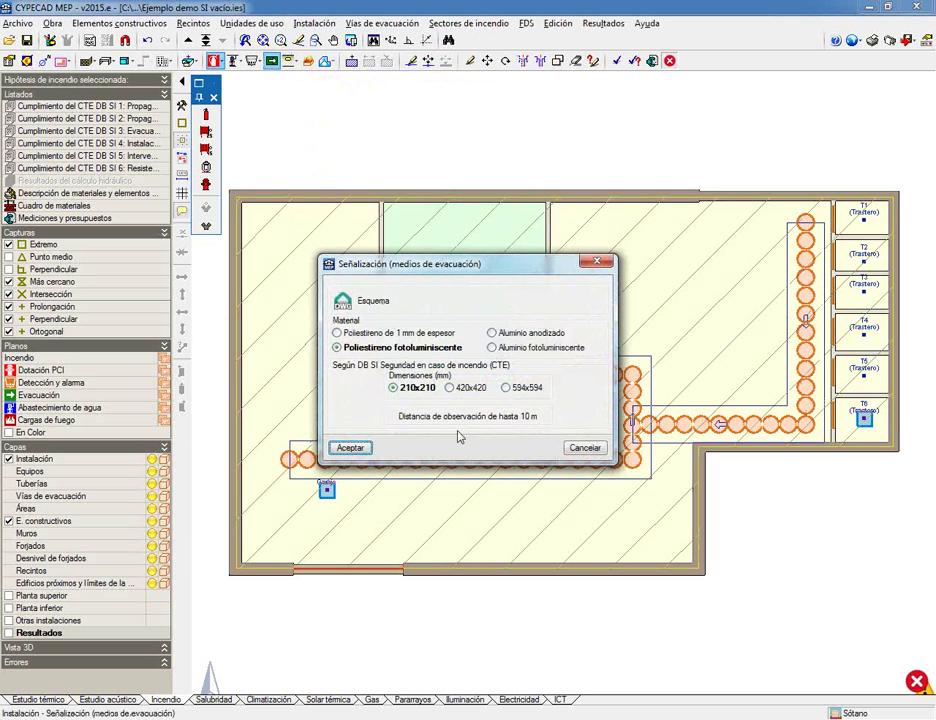
left_click(350, 447)
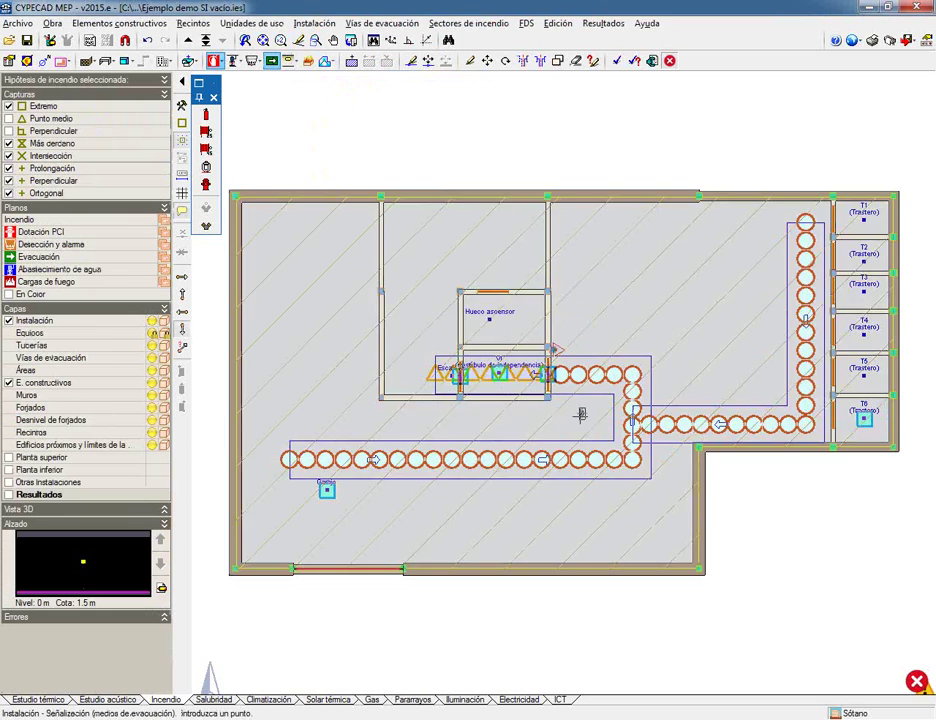
scroll(580, 414, "up", 2)
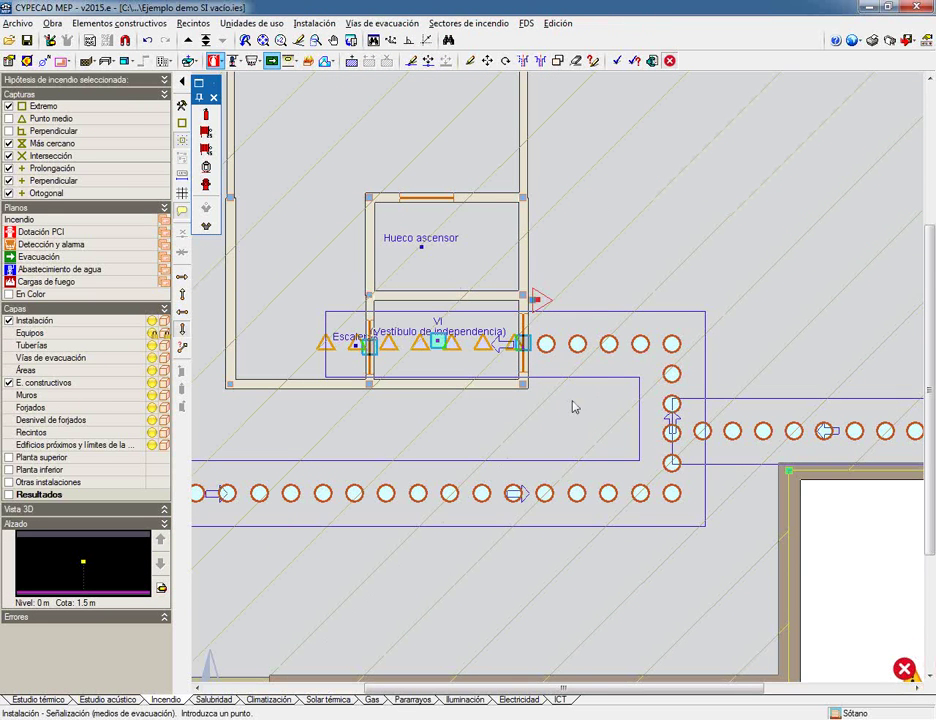
left_click(572, 400)
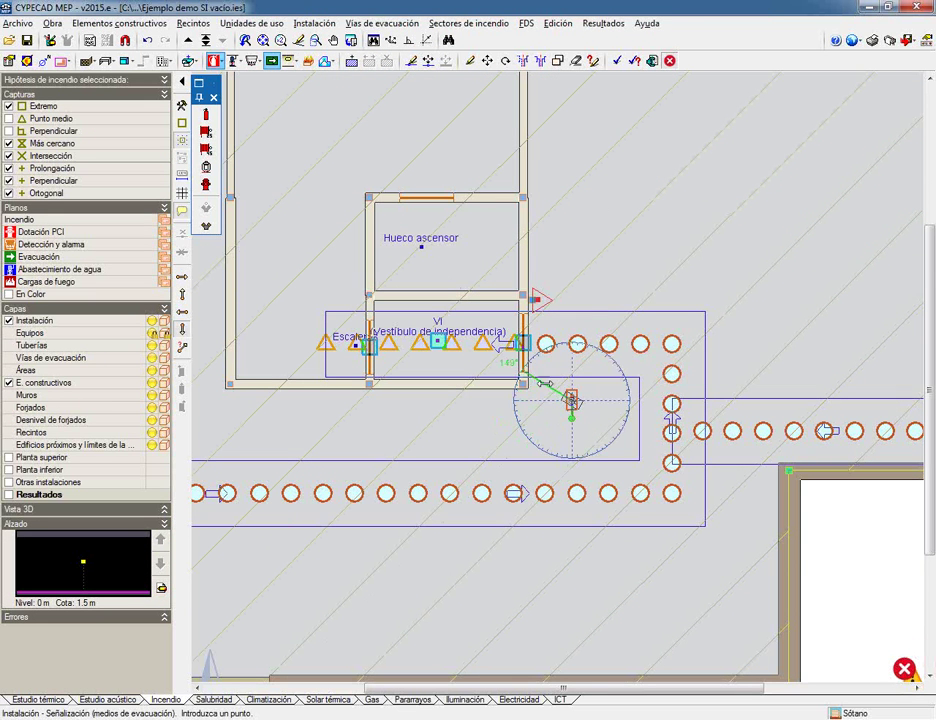
left_click(533, 428)
scroll(508, 480, "down", 2)
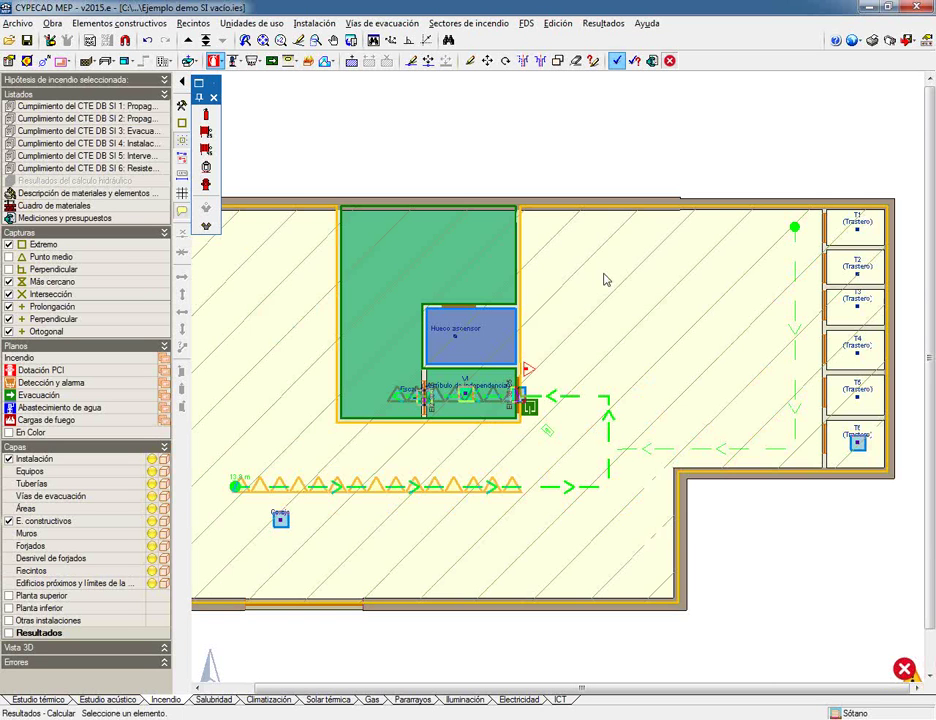
Move the portable extinguisher down beside the lobby's lower corner, next to the evacuation sign, and recalculate the installation.
mouse_move(512, 490)
mouse_move(522, 371)
left_click(428, 61)
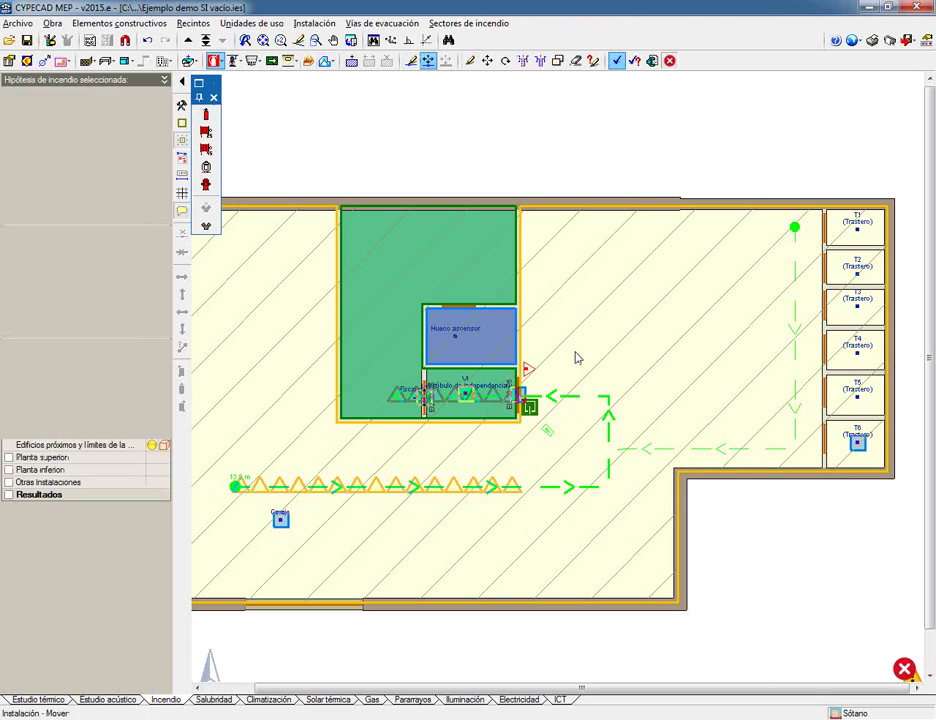
left_click(529, 370)
left_click(526, 432)
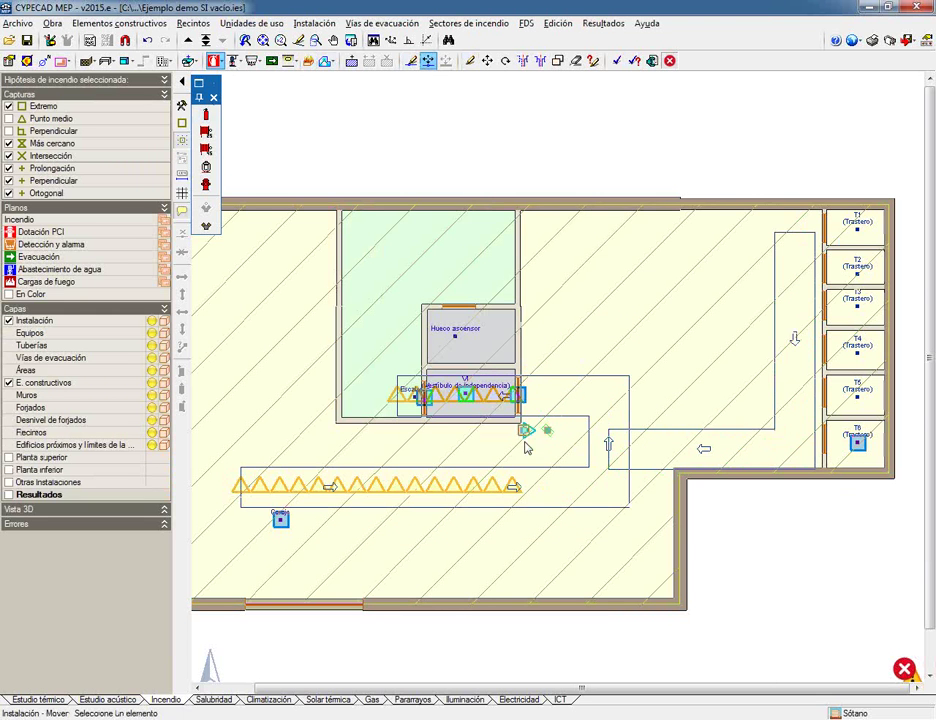
left_click(617, 61)
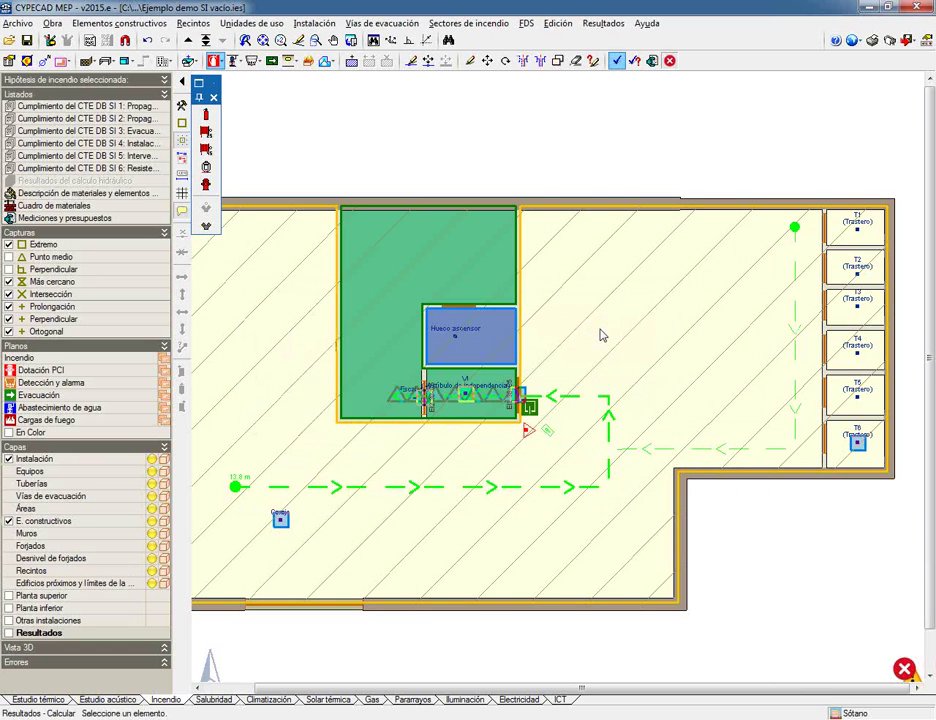
Check the messages at the lobby door and at the evacuation route point inside the stair room.
scroll(445, 392, "up", 3)
mouse_move(531, 407)
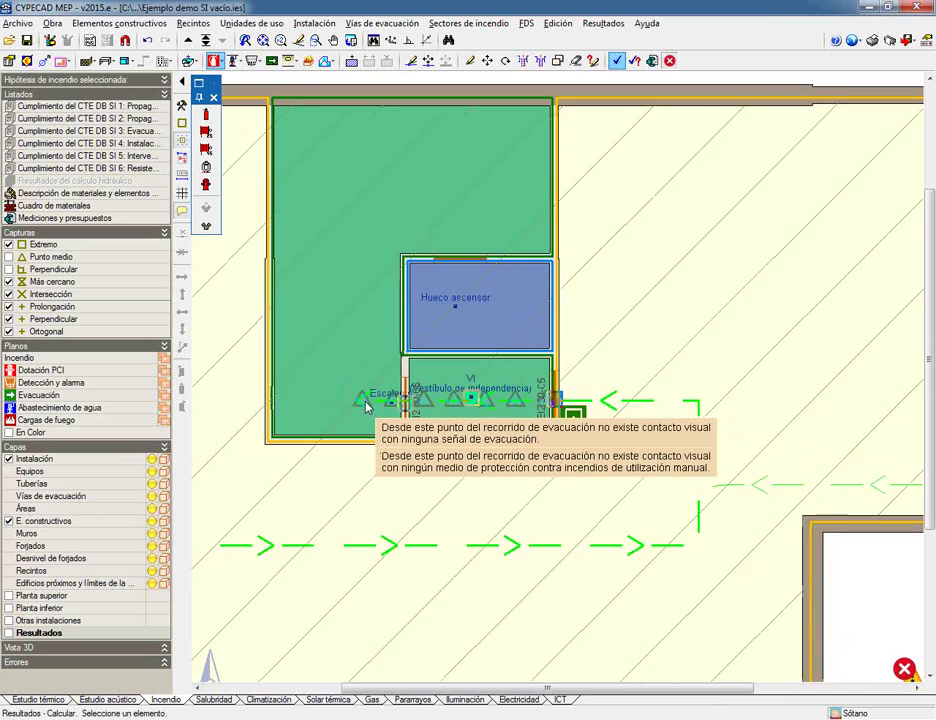
scroll(367, 413, "down", 3)
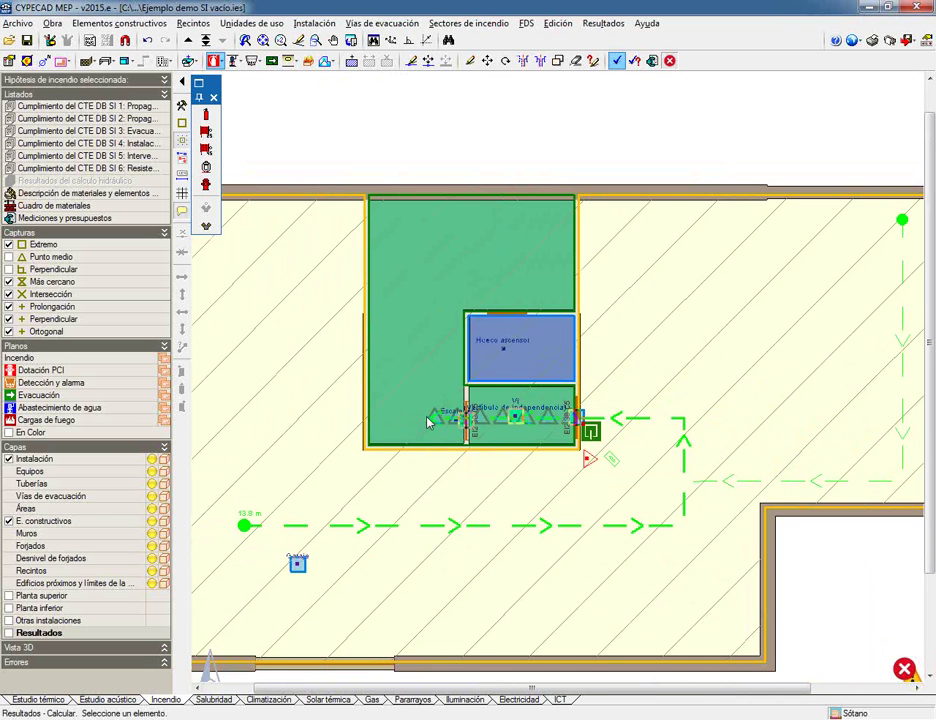
Review the stair room's description and its landing-floor options for descending and ascending evacuation, leaving them unchanged.
left_click(205, 24)
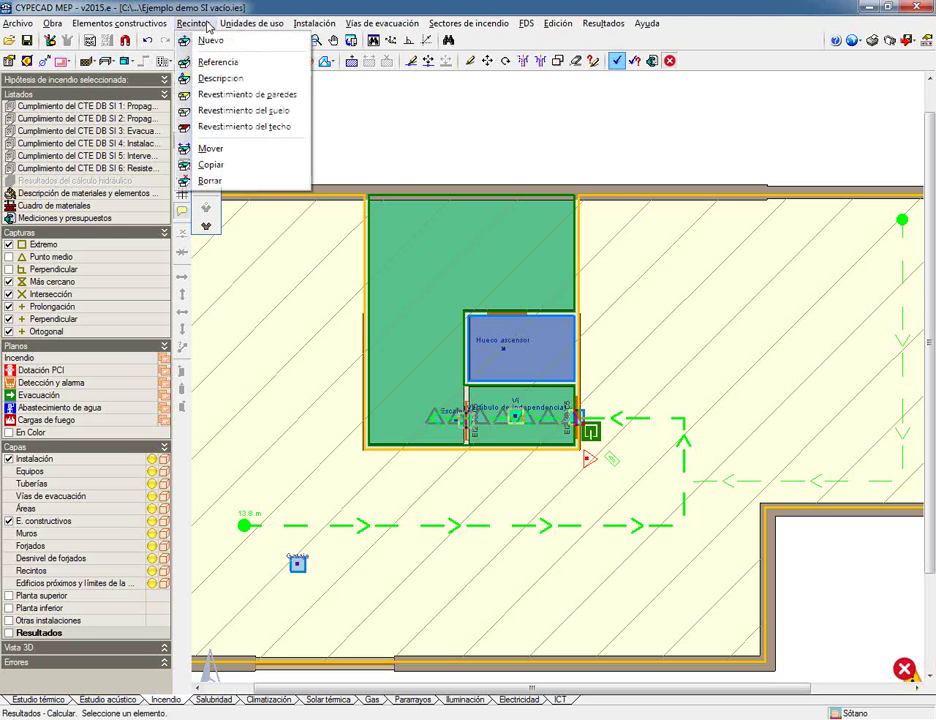
left_click(220, 78)
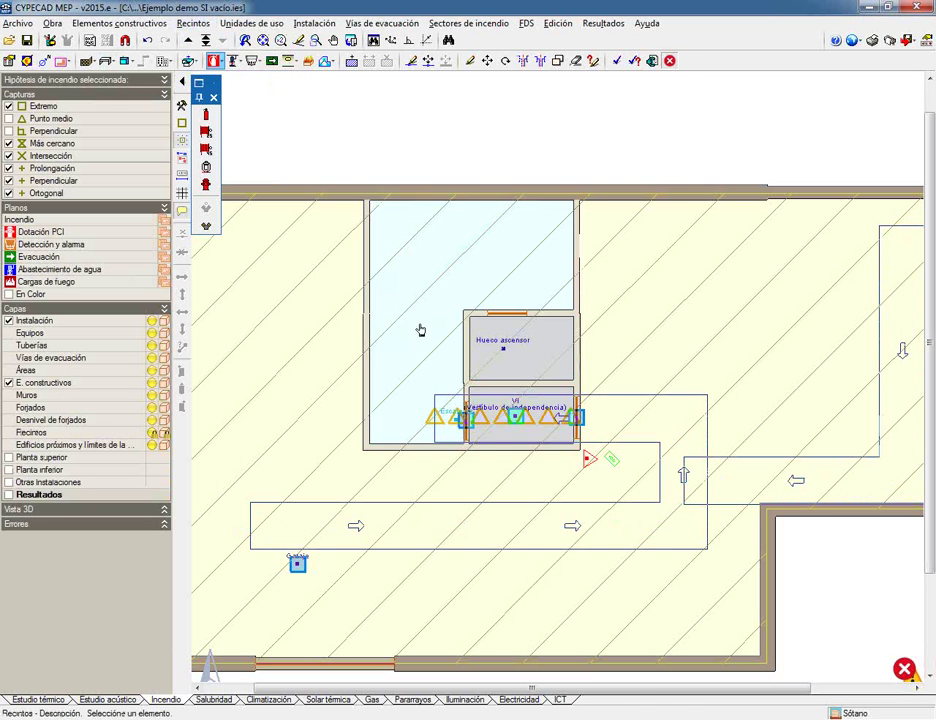
left_click(420, 330)
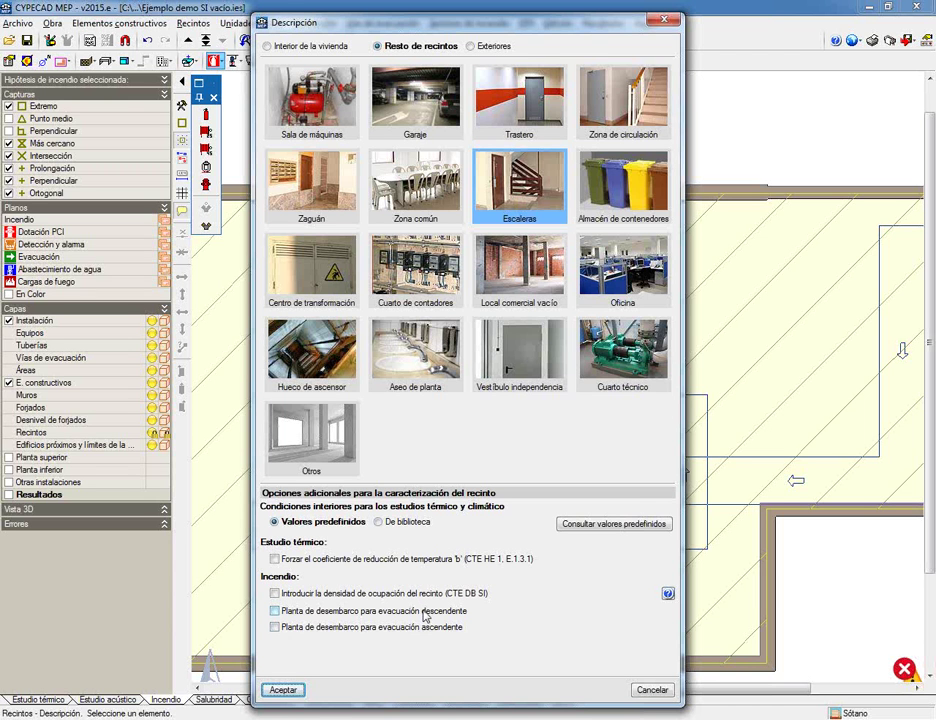
left_click(652, 689)
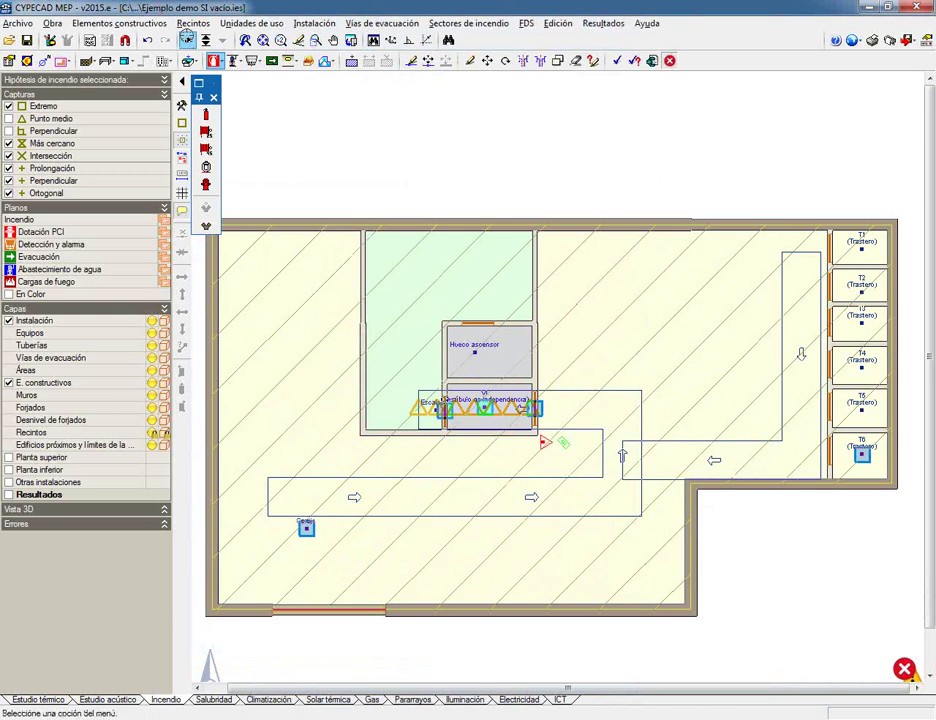
On Planta baja, draw a 1.00 m wide evacuation route through the Zaguán and out of its exterior door.
left_click(187, 40)
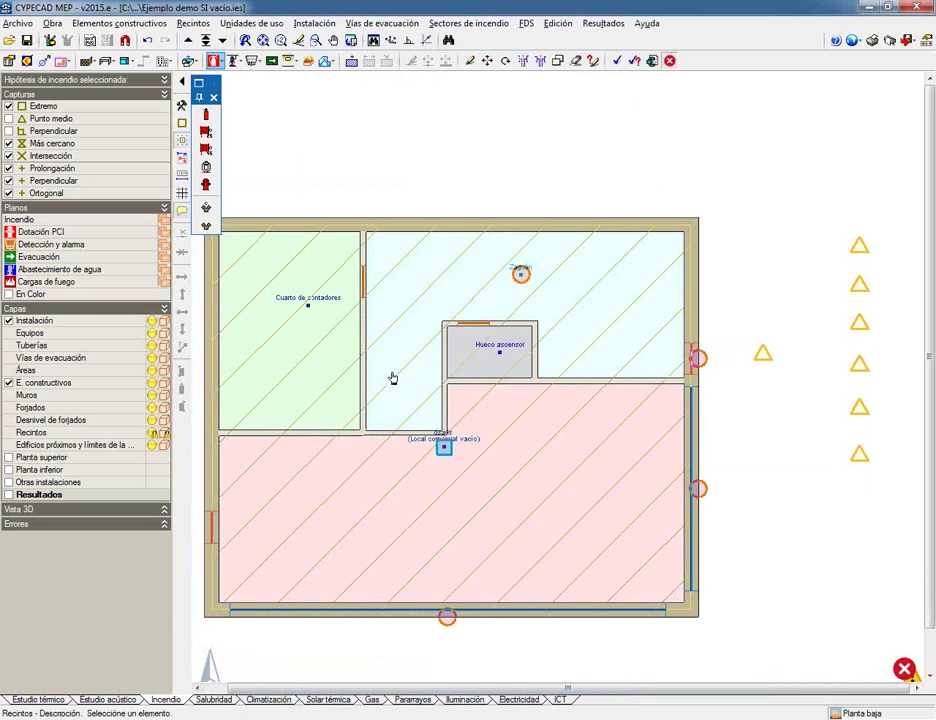
mouse_move(520, 276)
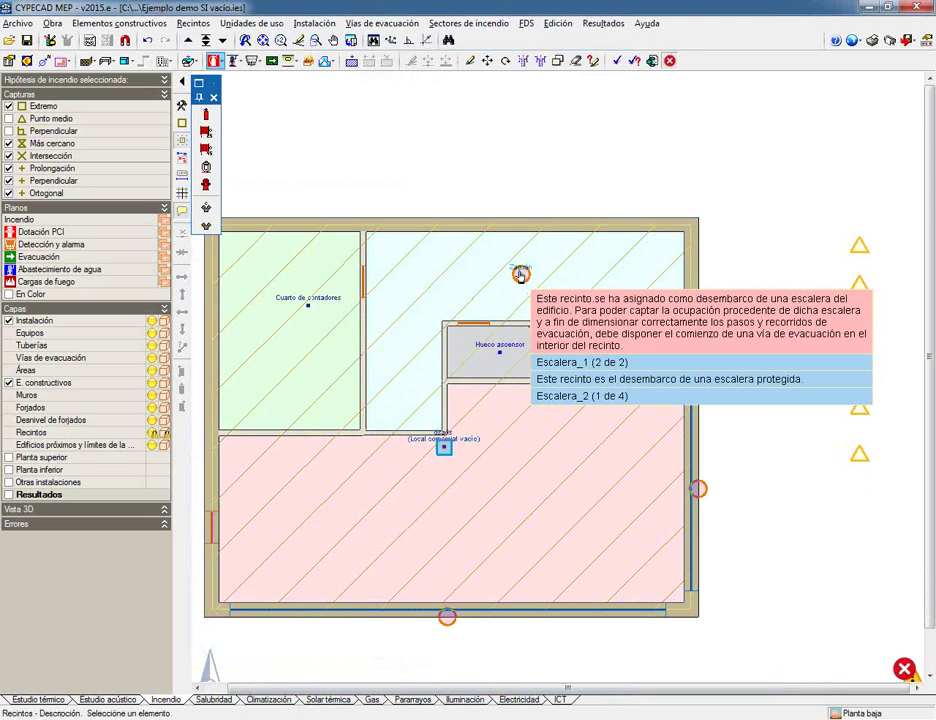
left_click(382, 23)
left_click(372, 41)
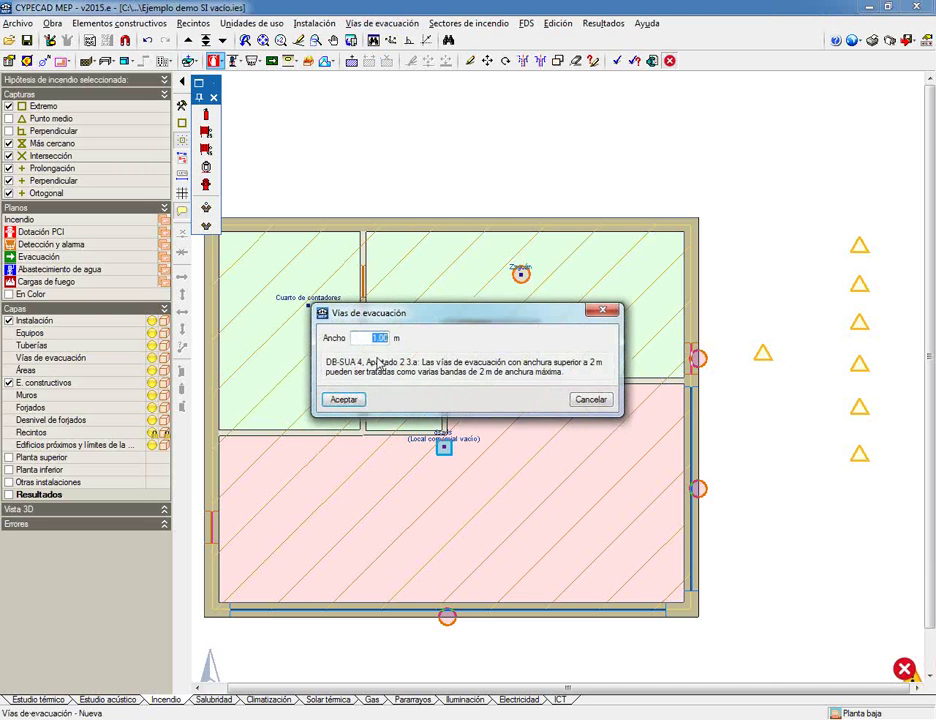
left_click(344, 396)
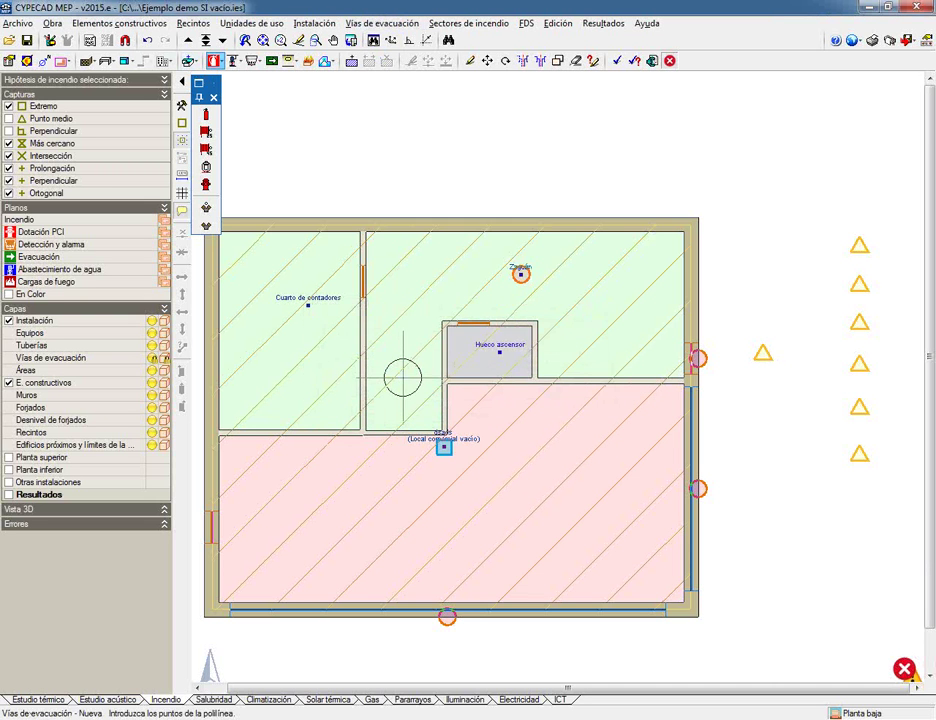
left_click(393, 280)
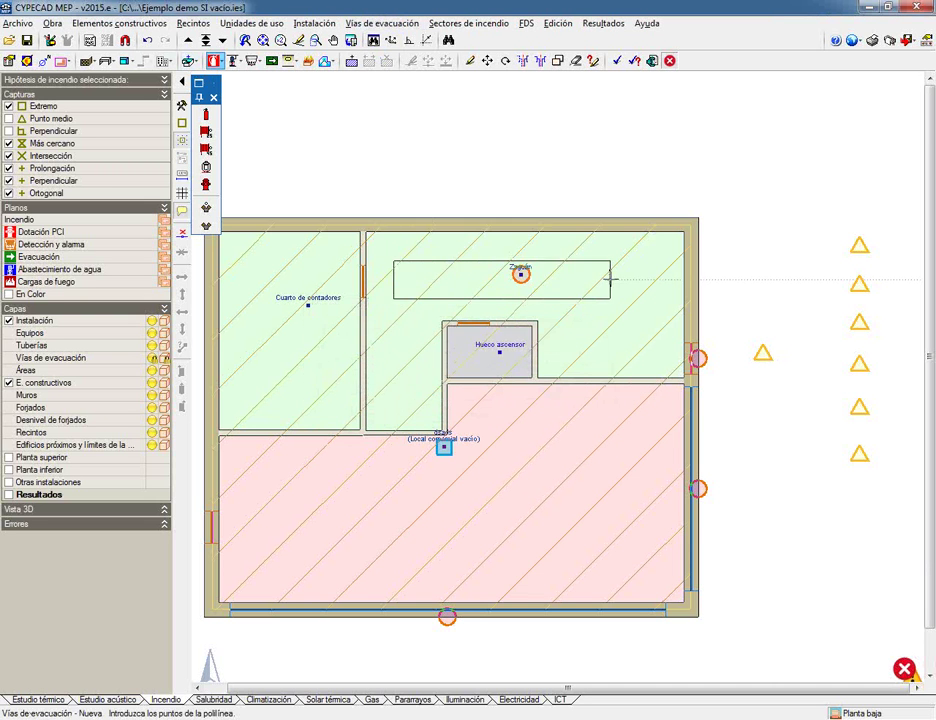
left_click(648, 280)
left_click(648, 360)
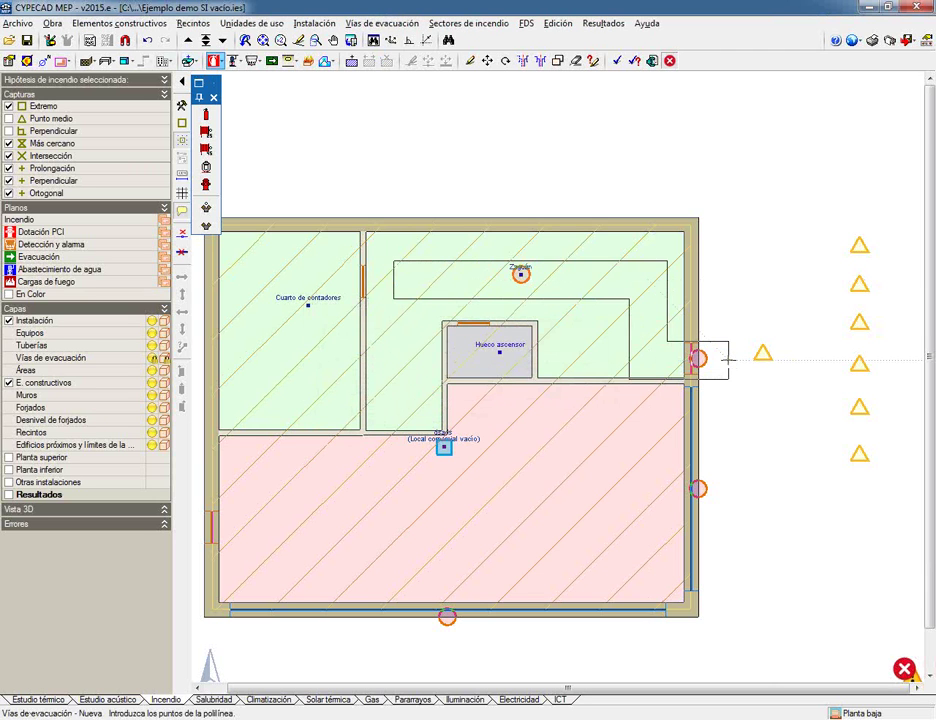
left_click(730, 360)
right_click(730, 360)
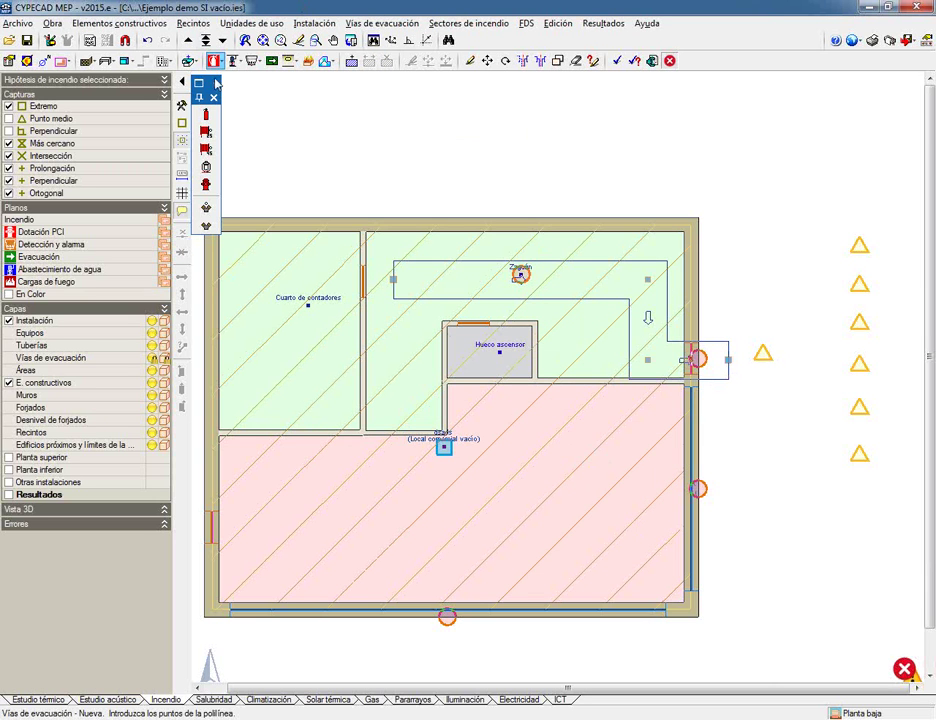
Place a portable fire extinguisher near the upper wall of the Zaguán and calculate the fire results.
left_click(206, 115)
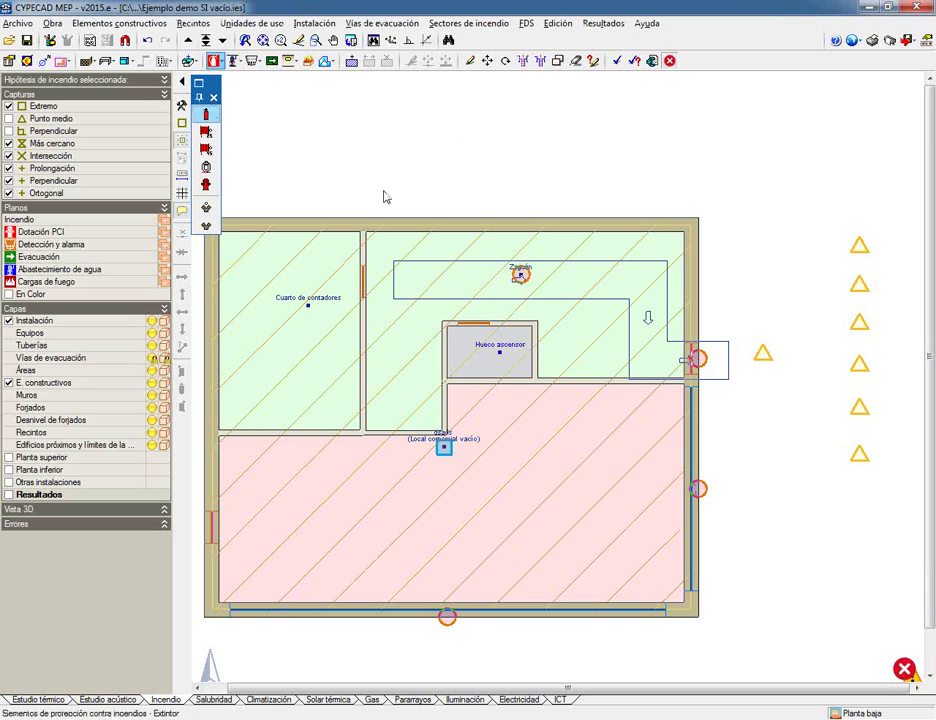
left_click(345, 456)
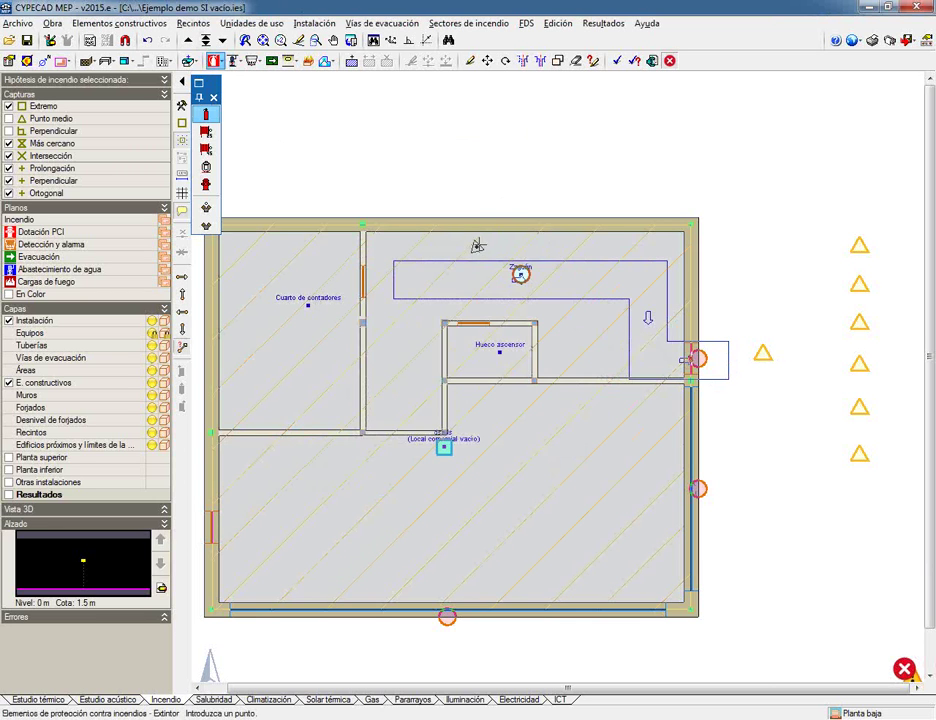
left_click(478, 243)
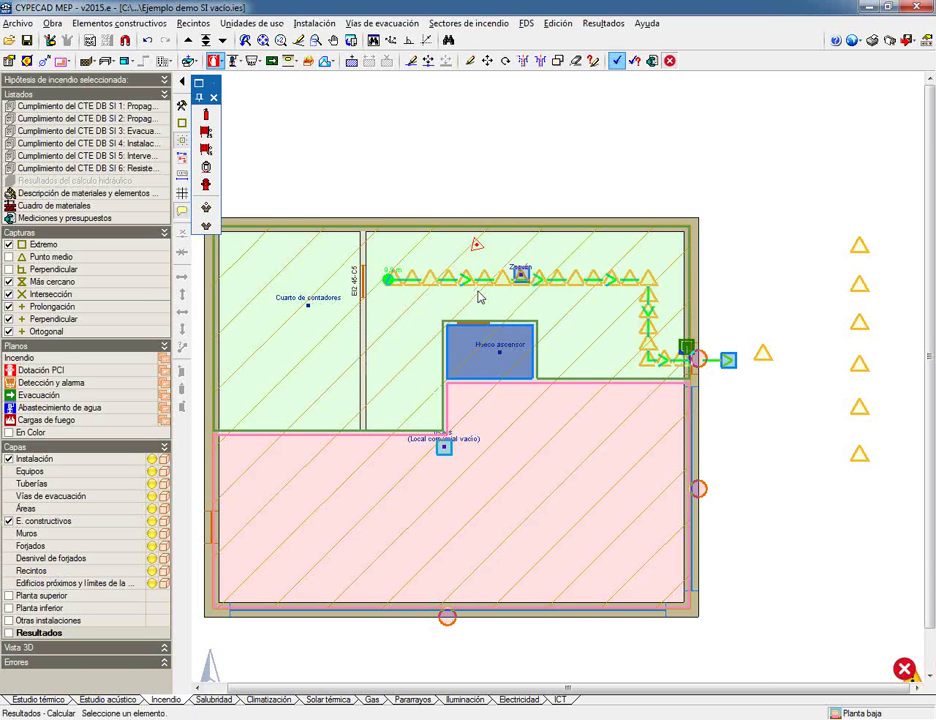
Place a horizontal evacuation sign beside the Zaguán's extinguisher, pointing along the route, and recalculate the fire results.
mouse_move(481, 284)
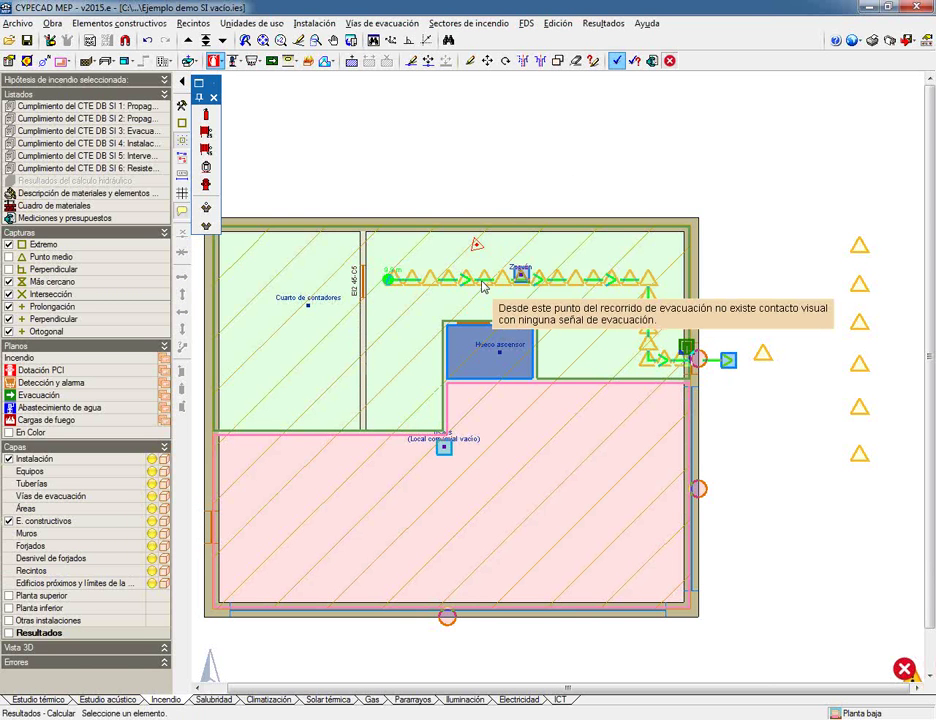
left_click(272, 60)
left_click(368, 447)
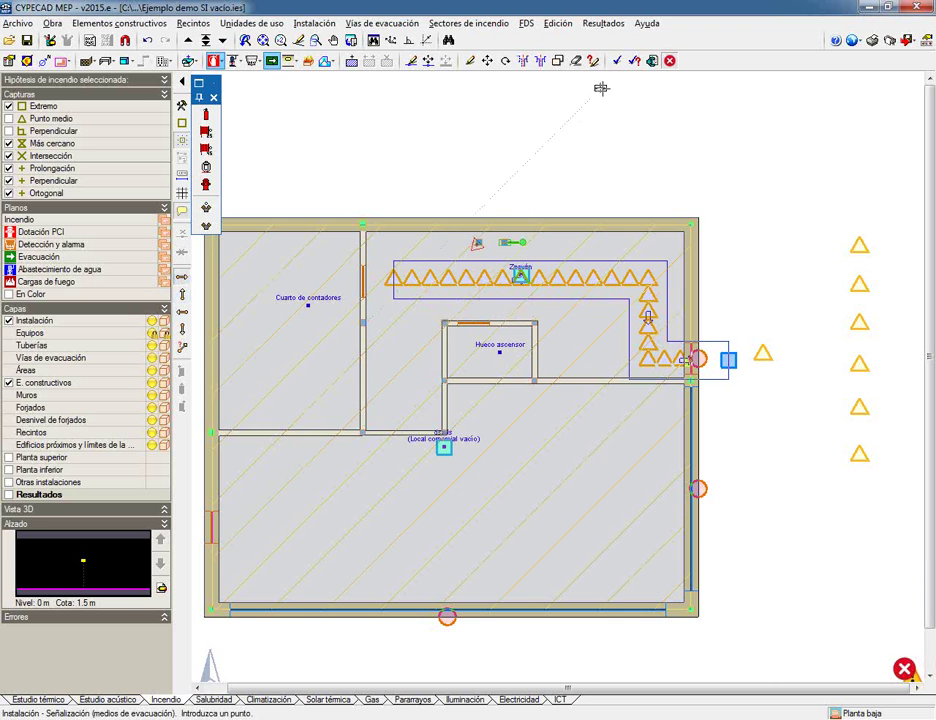
left_click(617, 60)
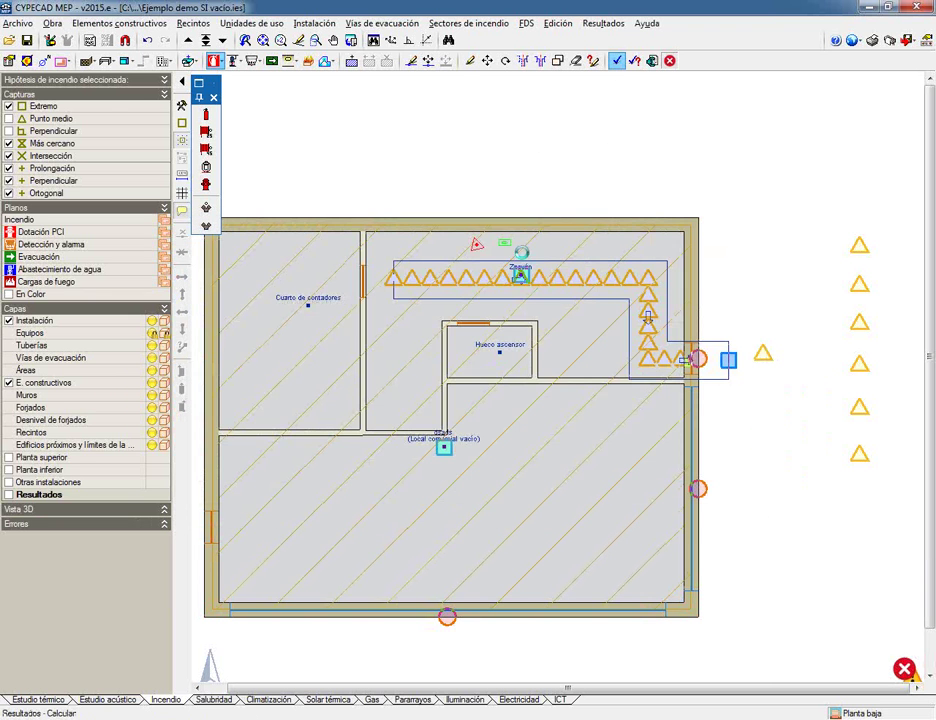
scroll(525, 281, "up", 2)
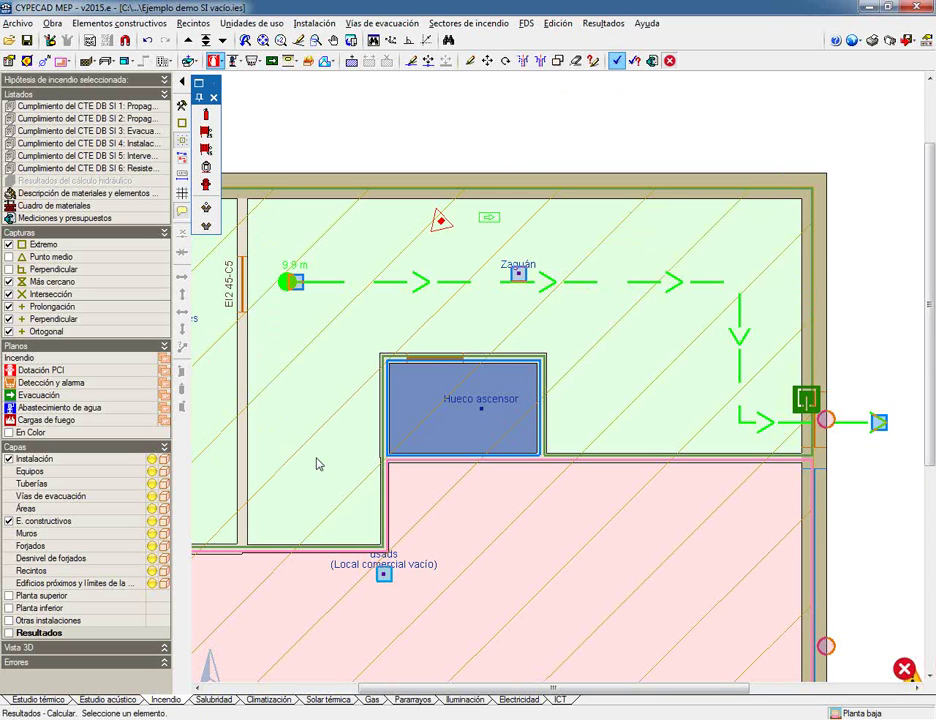
Try describing the Zaguán as Escaleras with landing-floor options for descending and ascending evacuation, and discard the change.
left_click(470, 61)
left_click(600, 285)
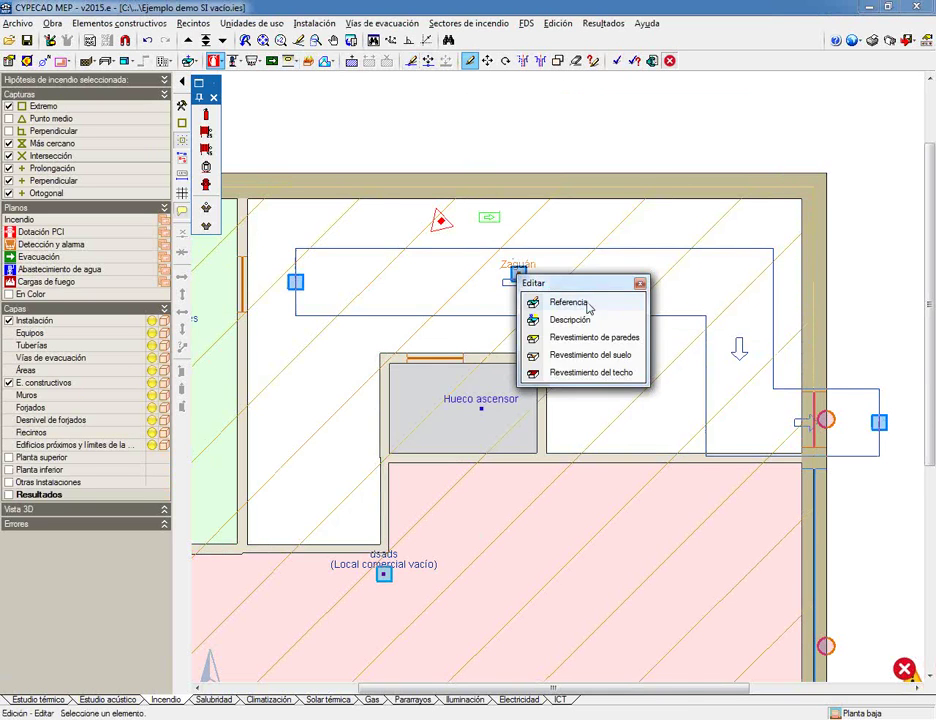
left_click(627, 301)
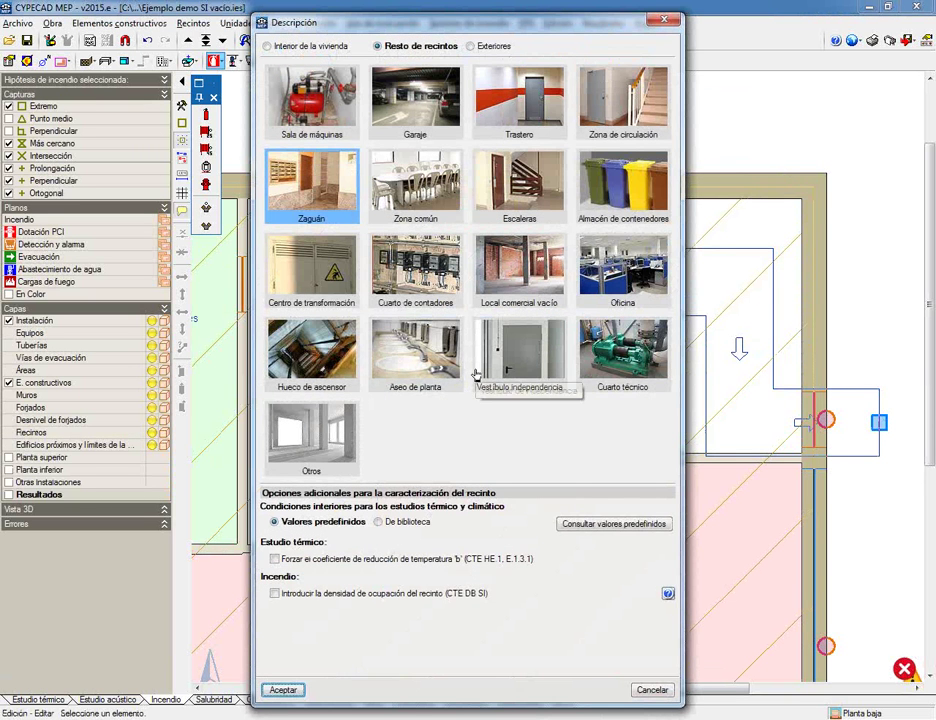
left_click(519, 185)
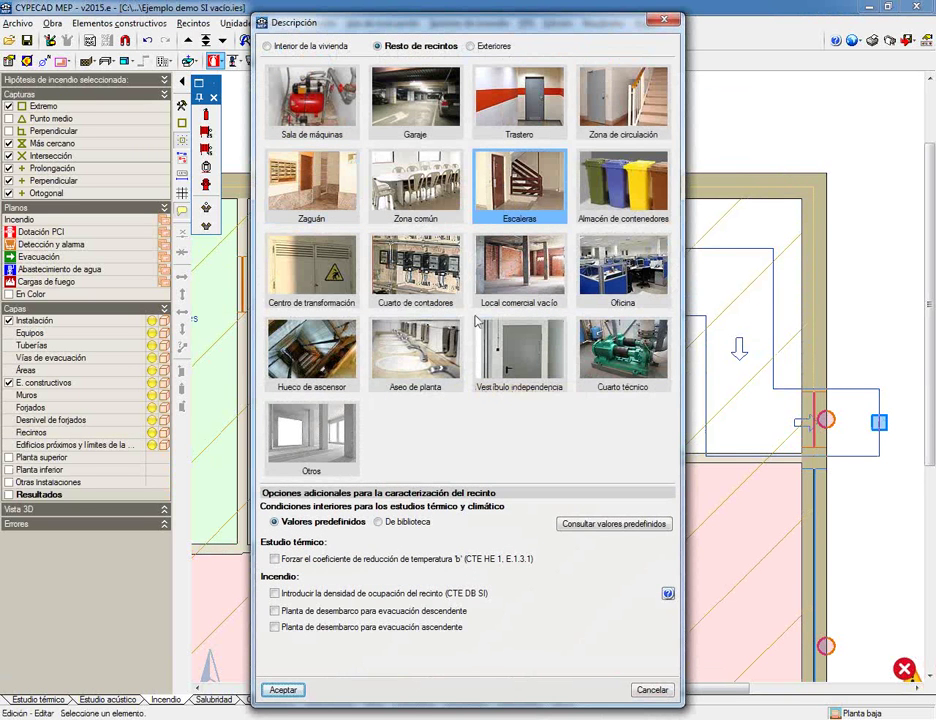
left_click(276, 611)
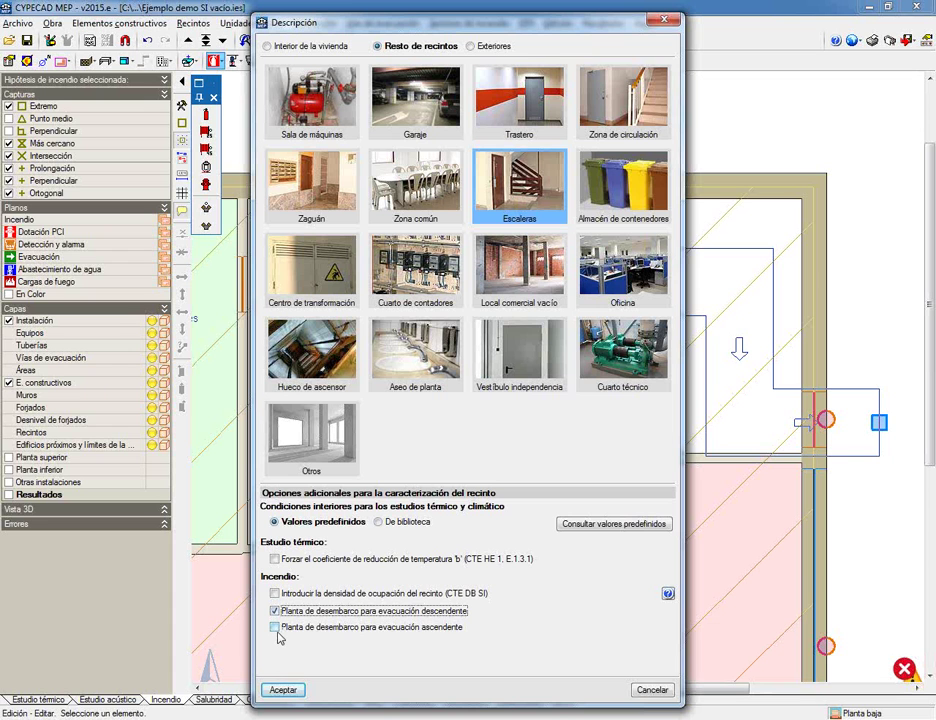
left_click(276, 628)
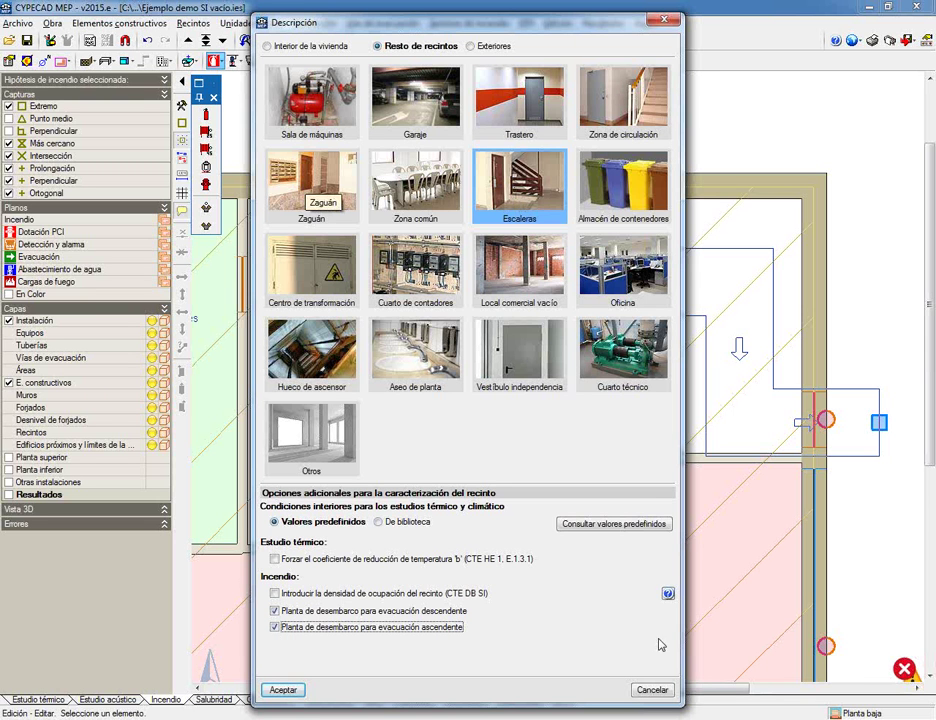
left_click(651, 690)
On the Planta 2/Planta 4 group, draw a 1.00 m wide L-shaped evacuation route across the Rellano, starting near the Piso 2 door.
scroll(453, 560, "down", 3)
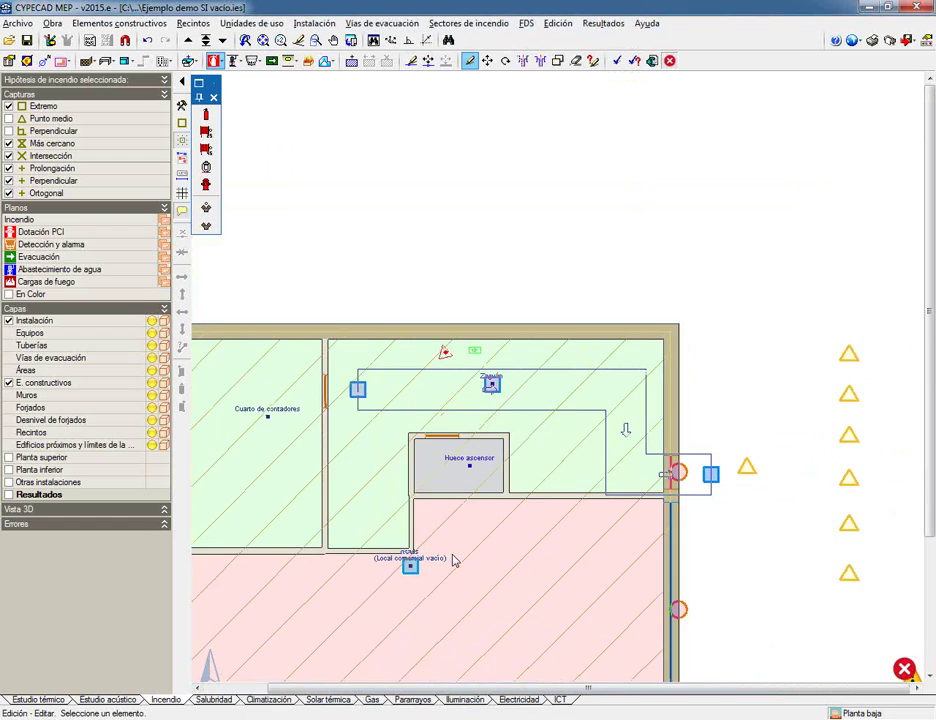
scroll(510, 490, "up", 1)
middle_click_drag(550, 448, 546, 438)
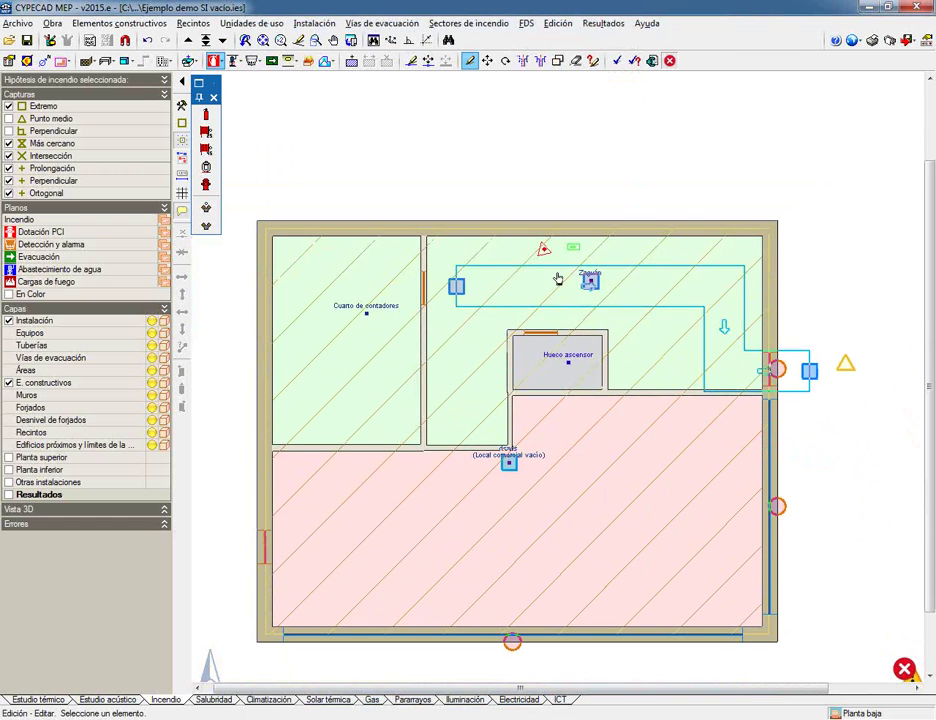
left_click(188, 40)
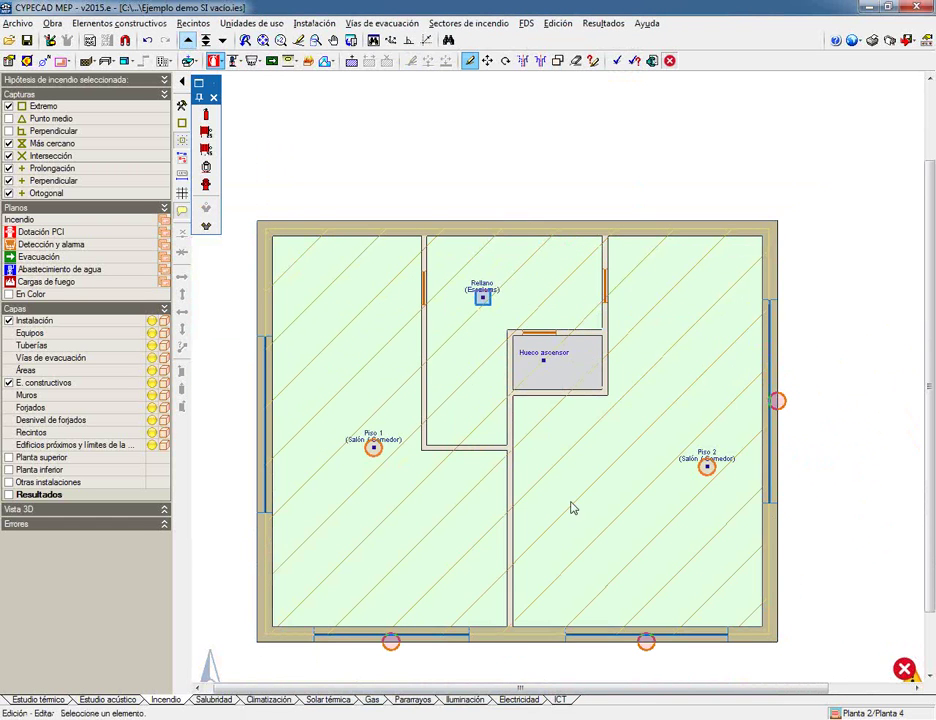
left_click(483, 298)
mouse_move(372, 447)
left_click(382, 23)
left_click(370, 40)
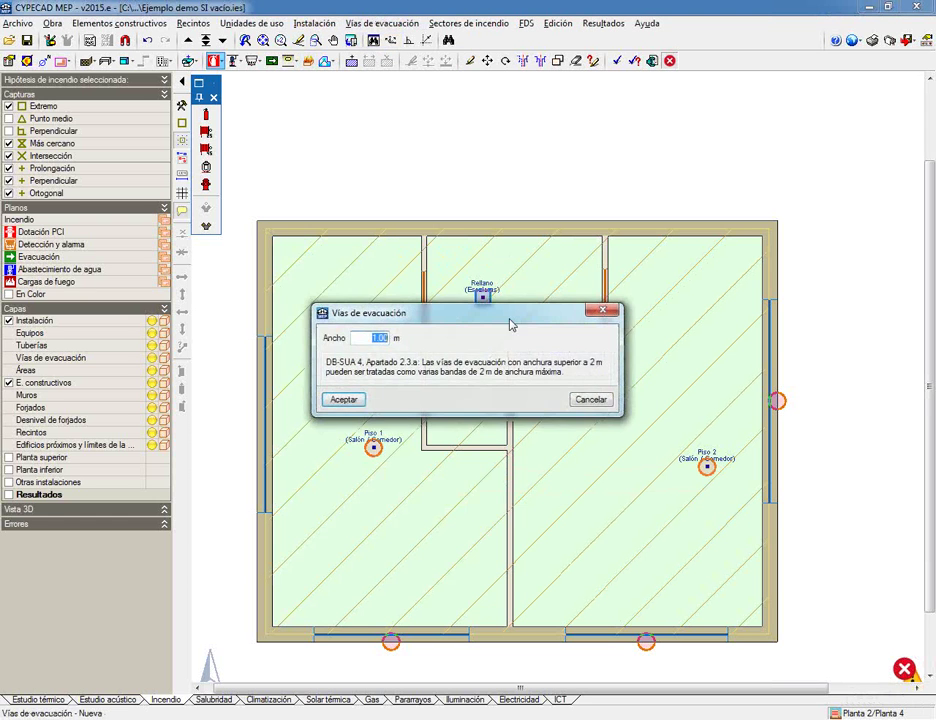
left_click(345, 398)
left_click(580, 284)
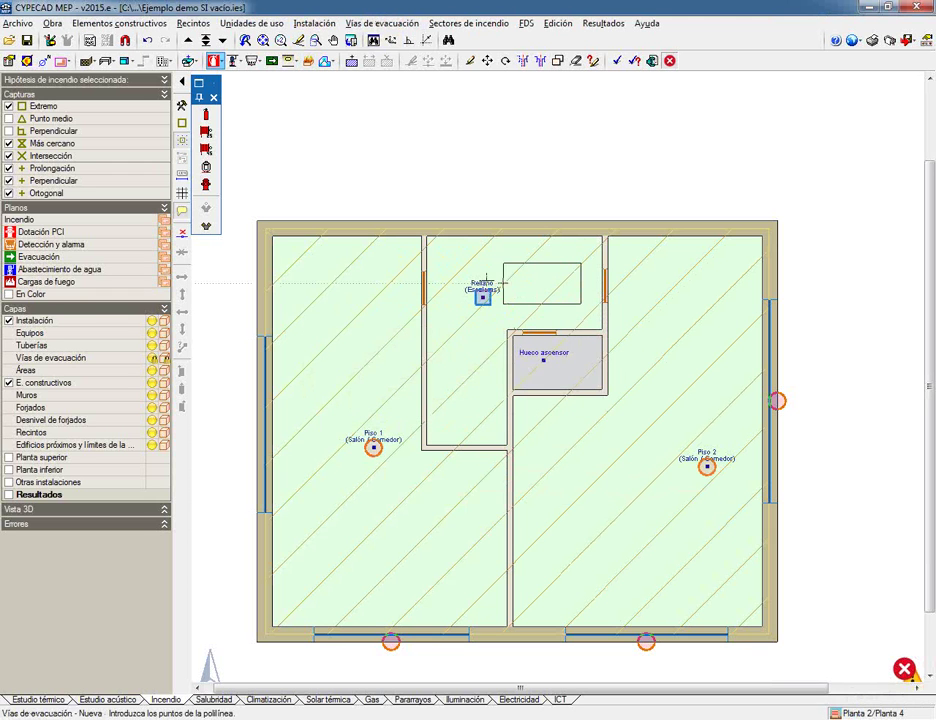
left_click(456, 283)
left_click(456, 348)
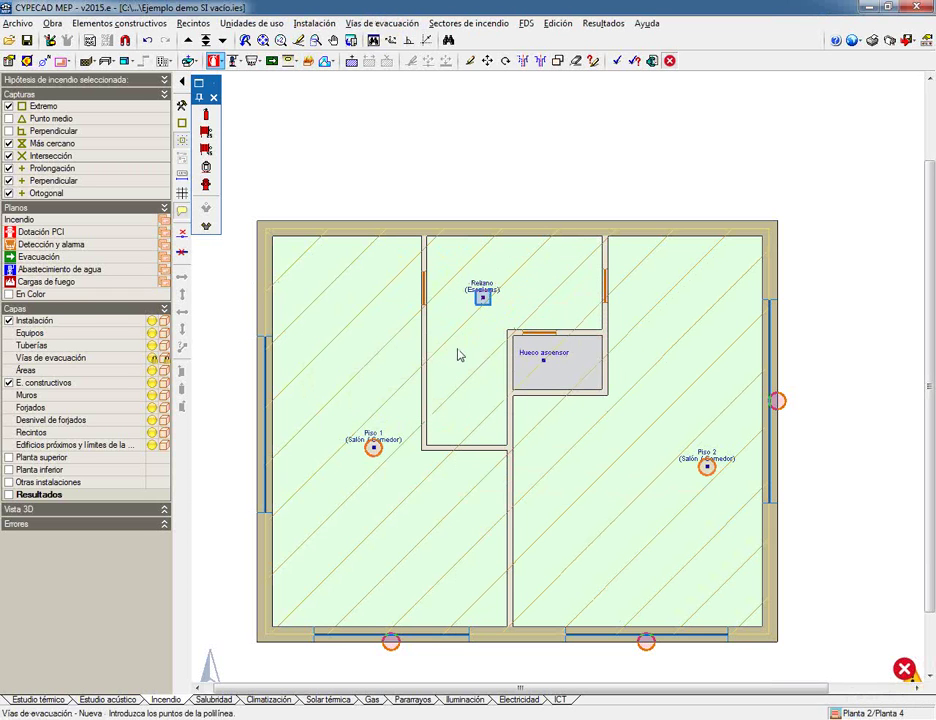
key("Escape")
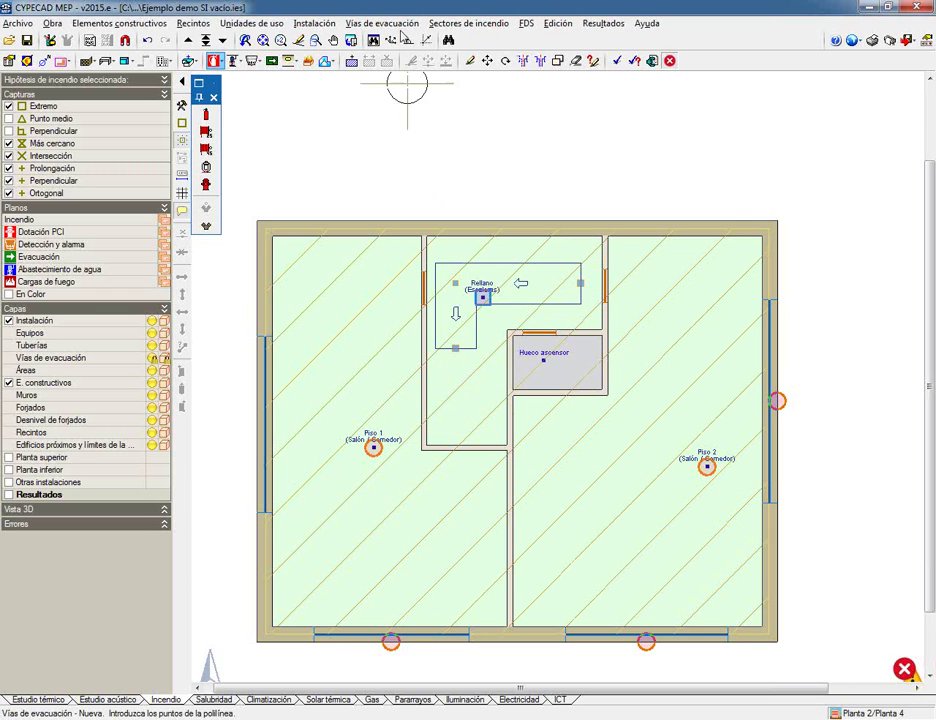
Place a portable ABC powder extinguisher near the upper wall of the Rellano.
left_click(206, 114)
left_click(340, 460)
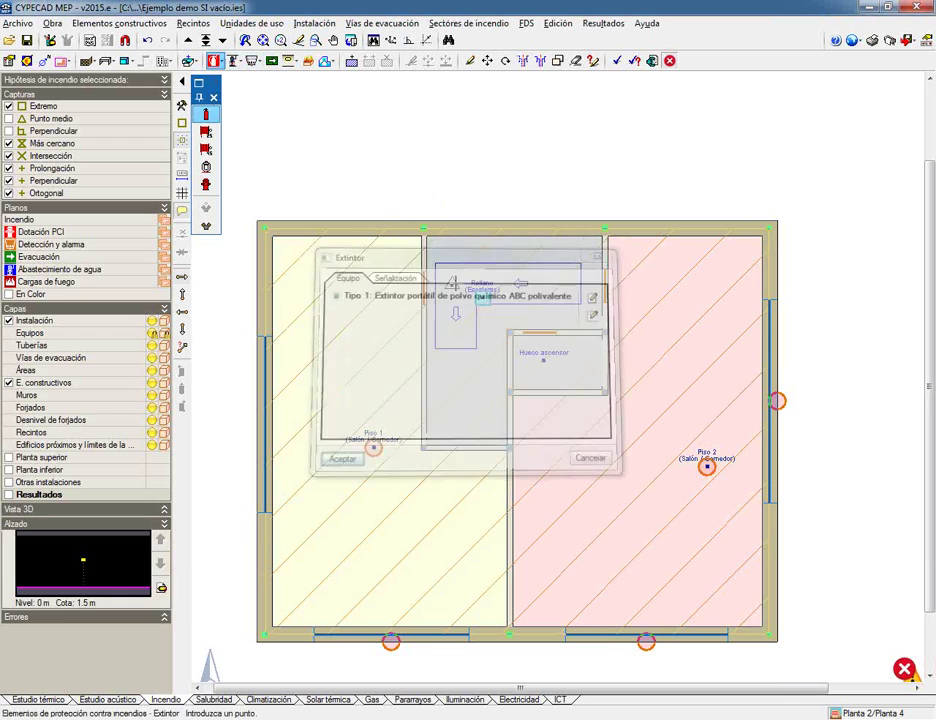
Place a downward-pointing evacuation sign in the Rellano's upper-left corner and recalculate the fire results.
left_click(270, 62)
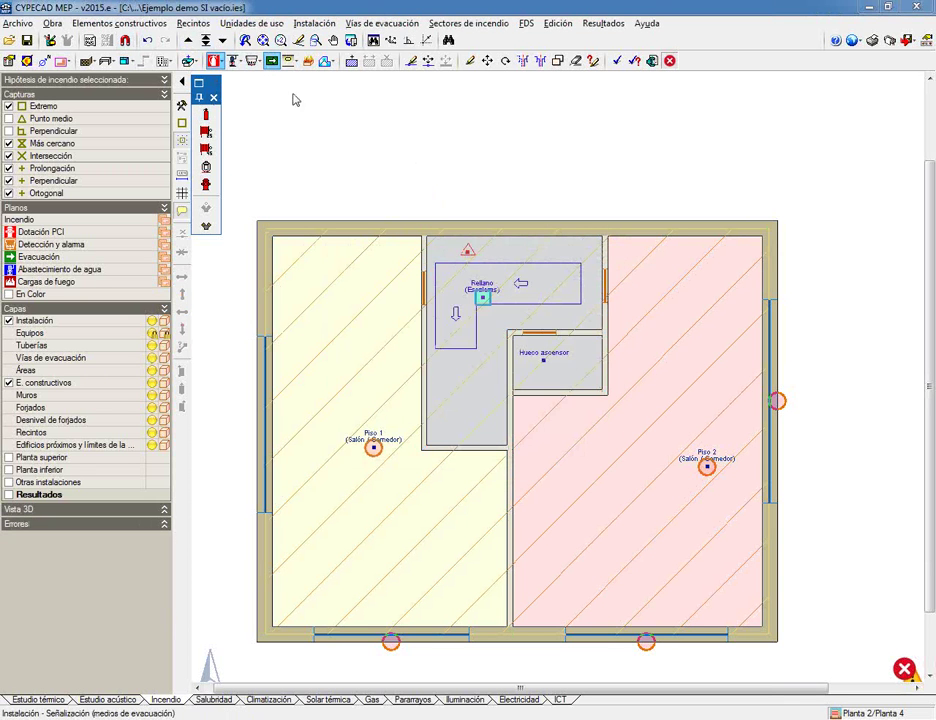
left_click(349, 445)
left_click(182, 328)
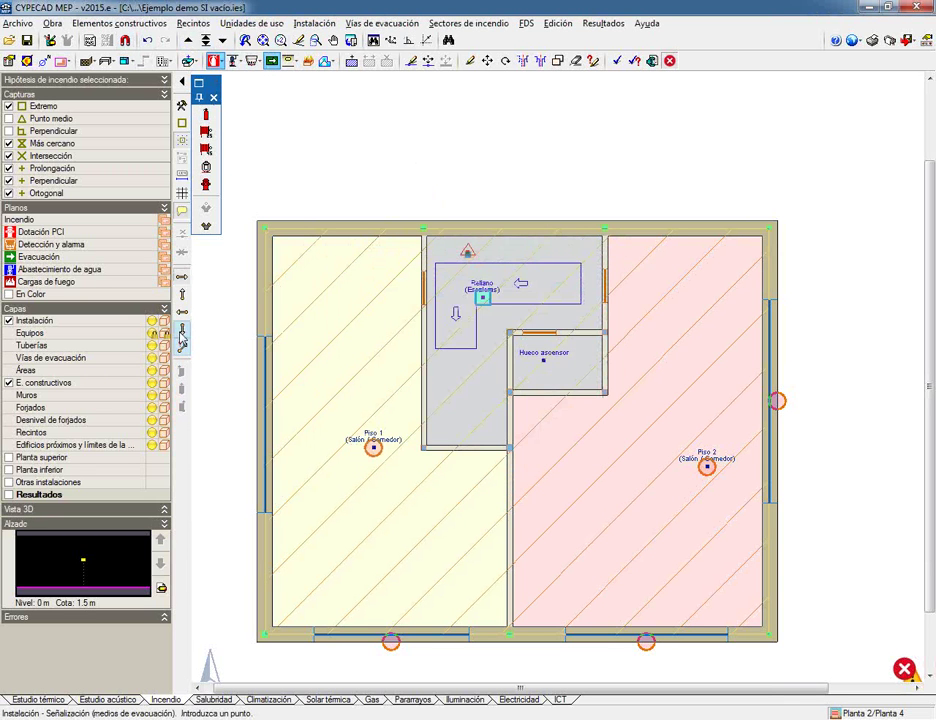
left_click(440, 257)
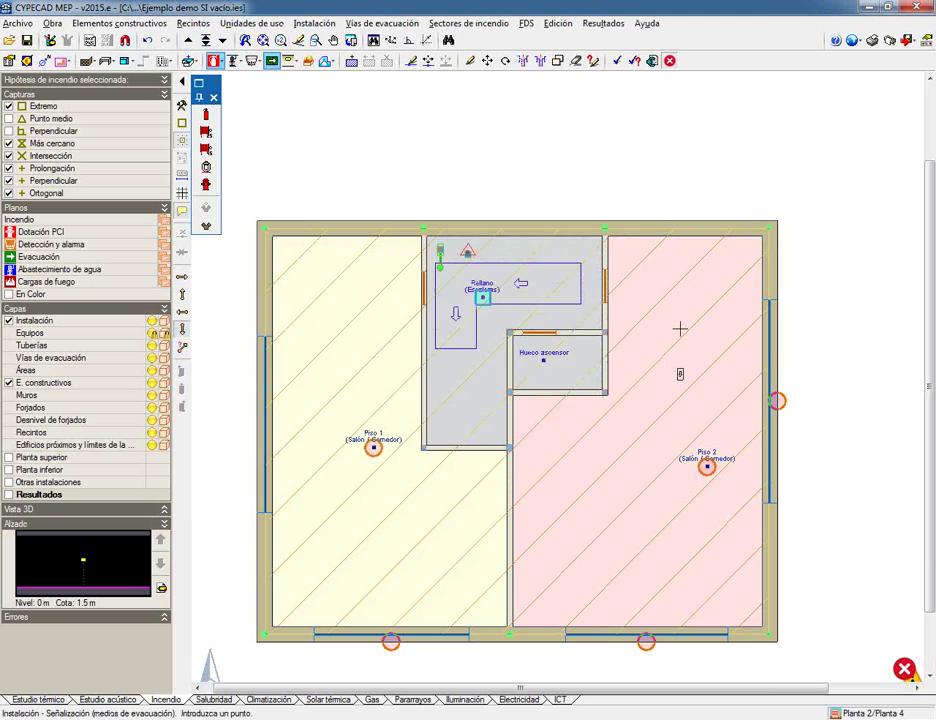
left_click(617, 60)
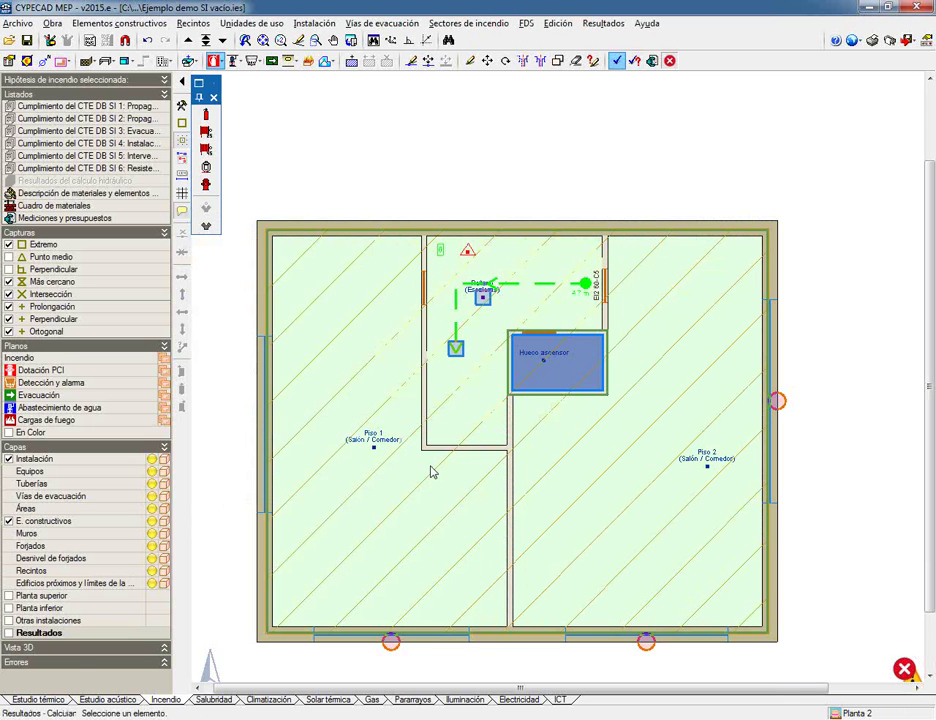
Review the calculated results on Planta 3, Planta baja and Sótano, and open the CTE DB SI 3 evacuation compliance report.
left_click(188, 41)
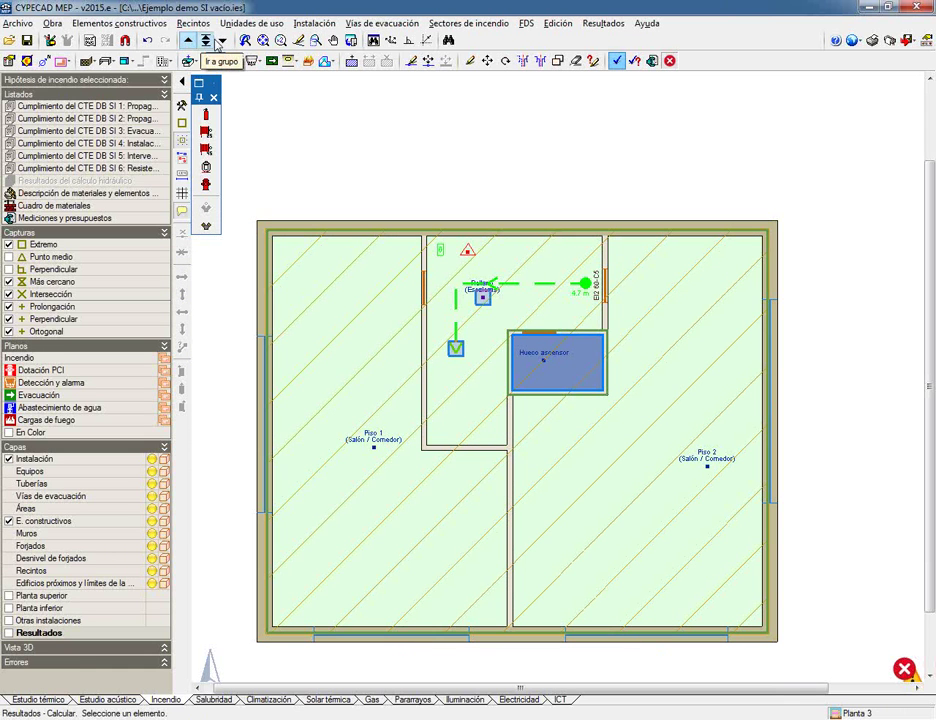
left_click(221, 40)
left_click(221, 40)
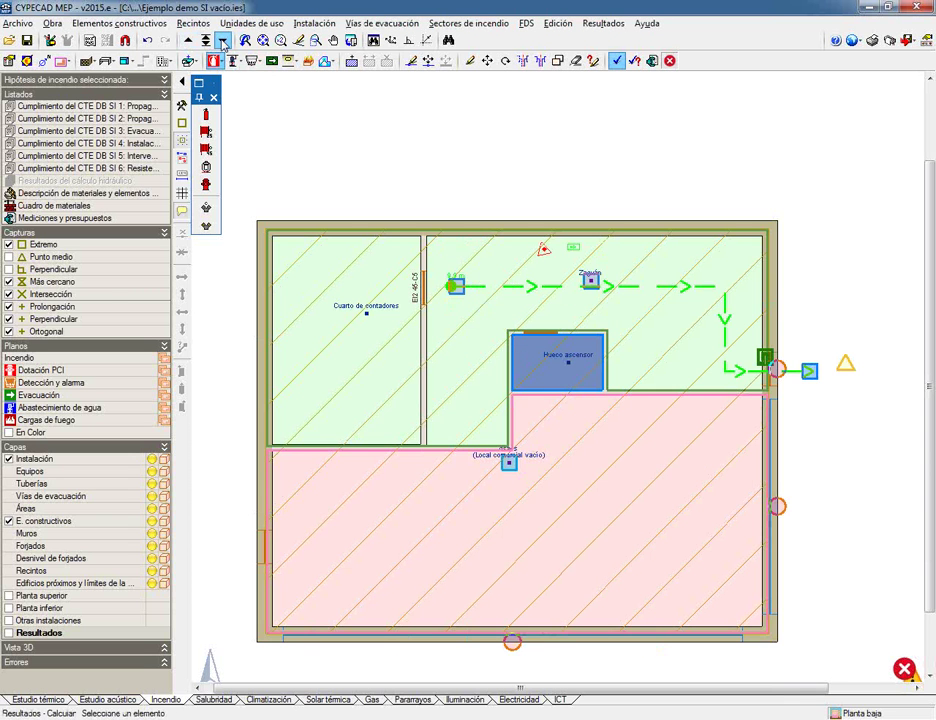
left_click(223, 42)
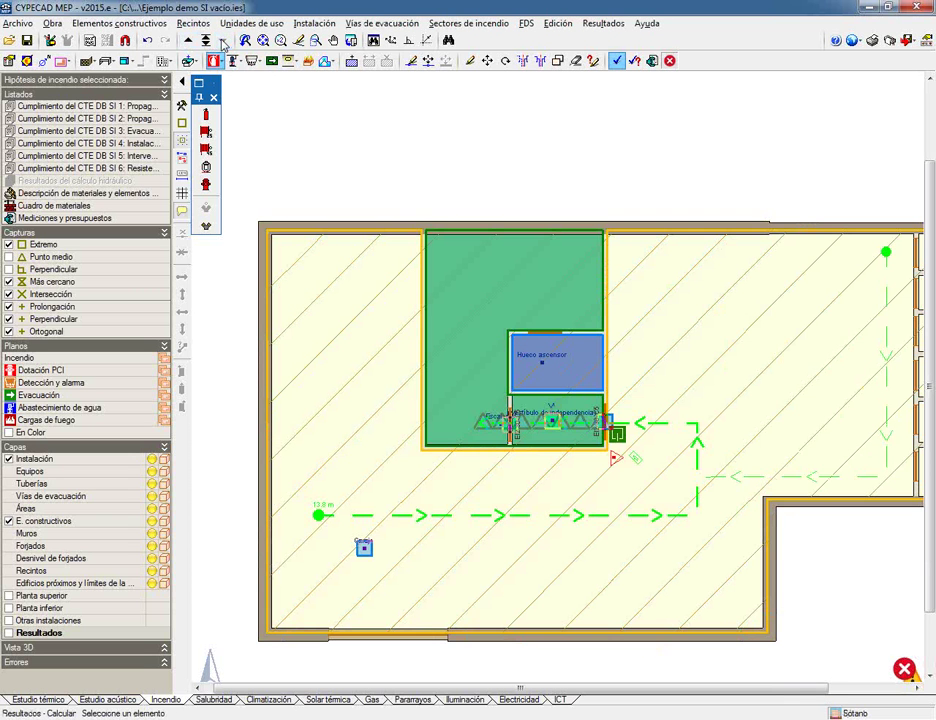
left_click(97, 133)
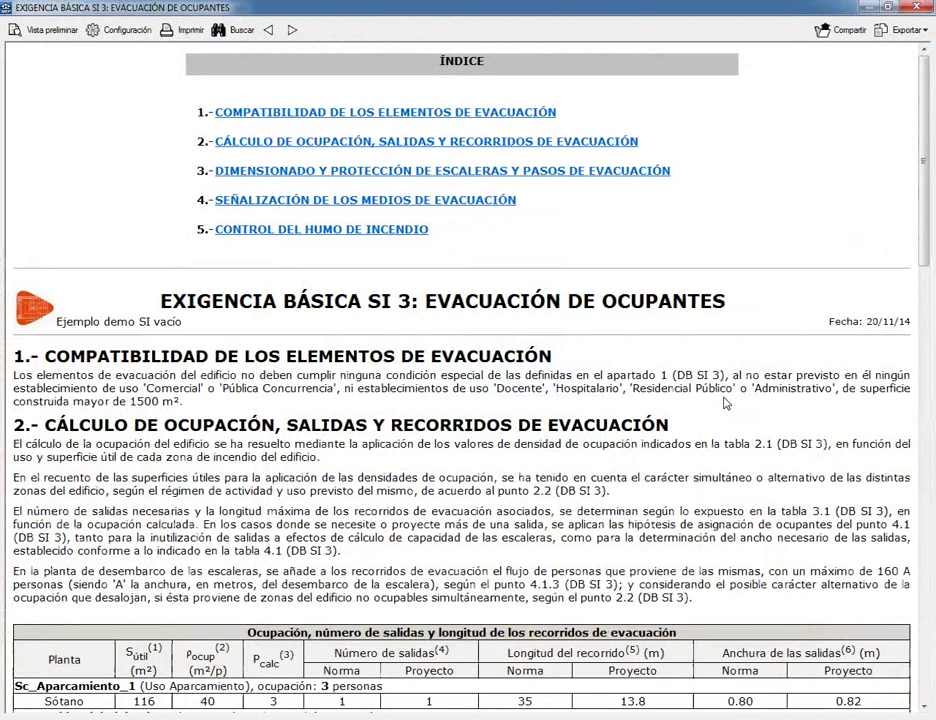
Examine the Sótano row of the occupancy table: useful area, calculated occupants, number of exits, route length and exit width.
scroll(726, 403, "down", 3)
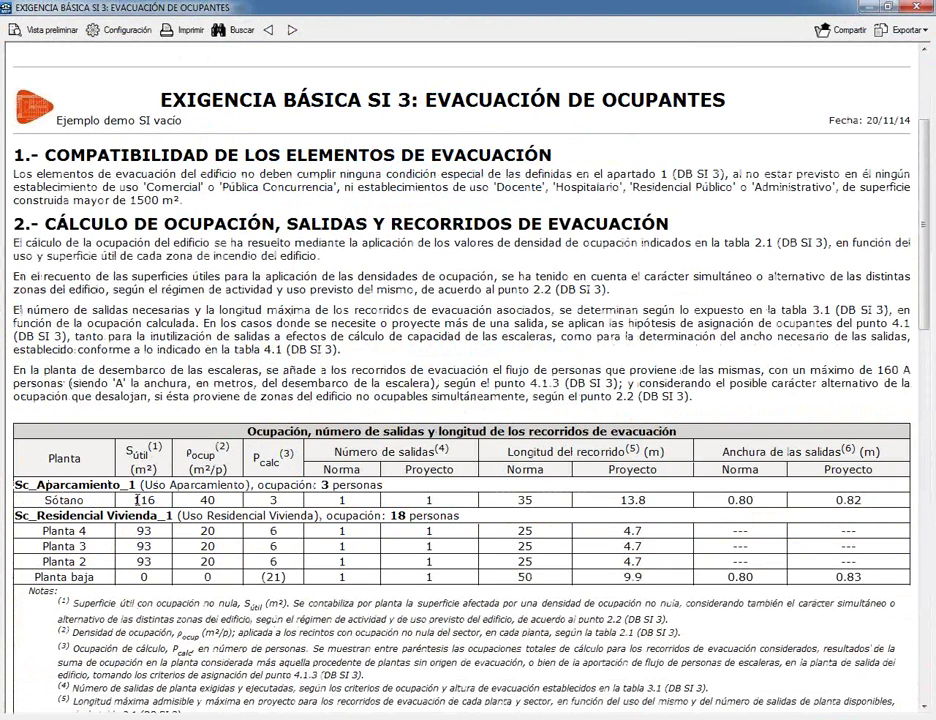
left_click_drag(134, 499, 164, 503)
left_click_drag(266, 499, 282, 503)
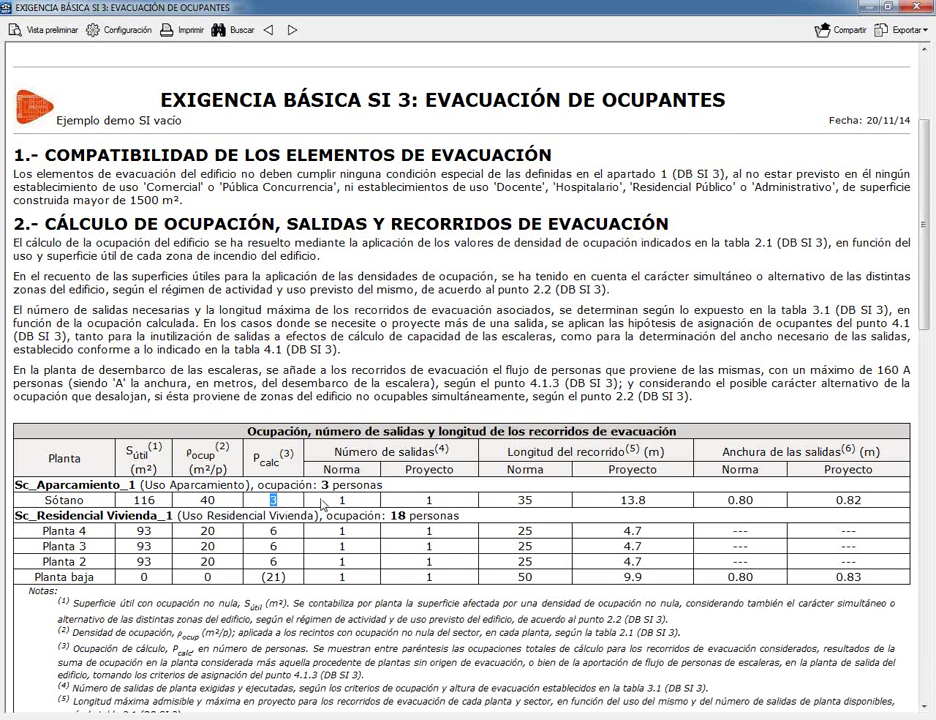
left_click(401, 502)
left_click_drag(516, 500, 541, 509)
left_click_drag(620, 499, 651, 507)
left_click_drag(727, 499, 755, 507)
left_click(846, 500)
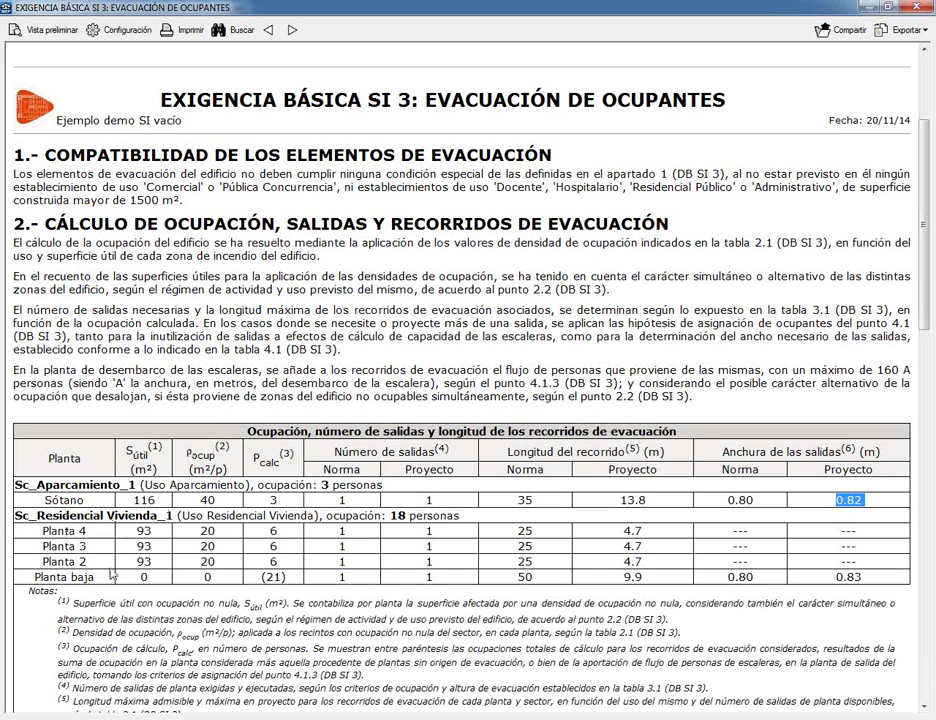
Examine the Sc_Residencial Vivienda_1 rows of the occupancy table, especially Planta baja's occupants, exits, route length and exit width.
left_click(142, 531)
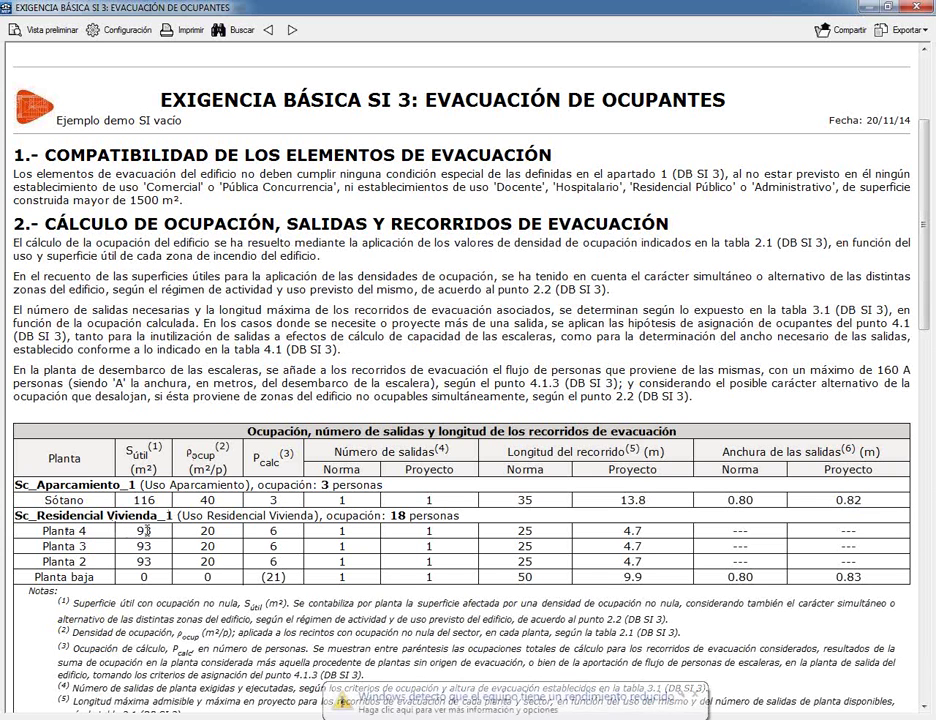
left_click(688, 696)
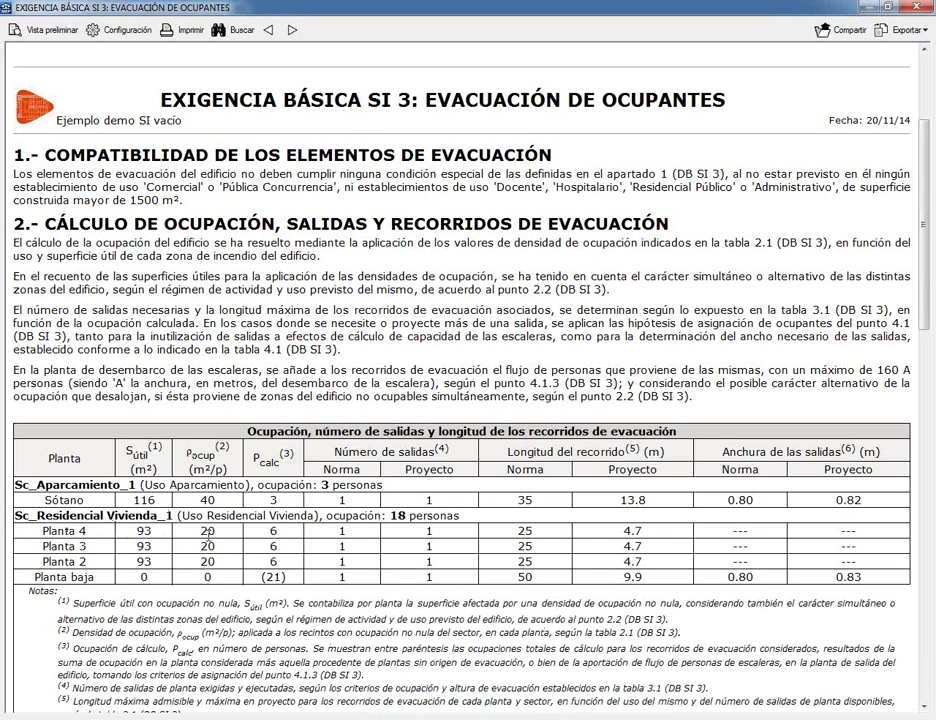
left_click(273, 577)
left_click(432, 590)
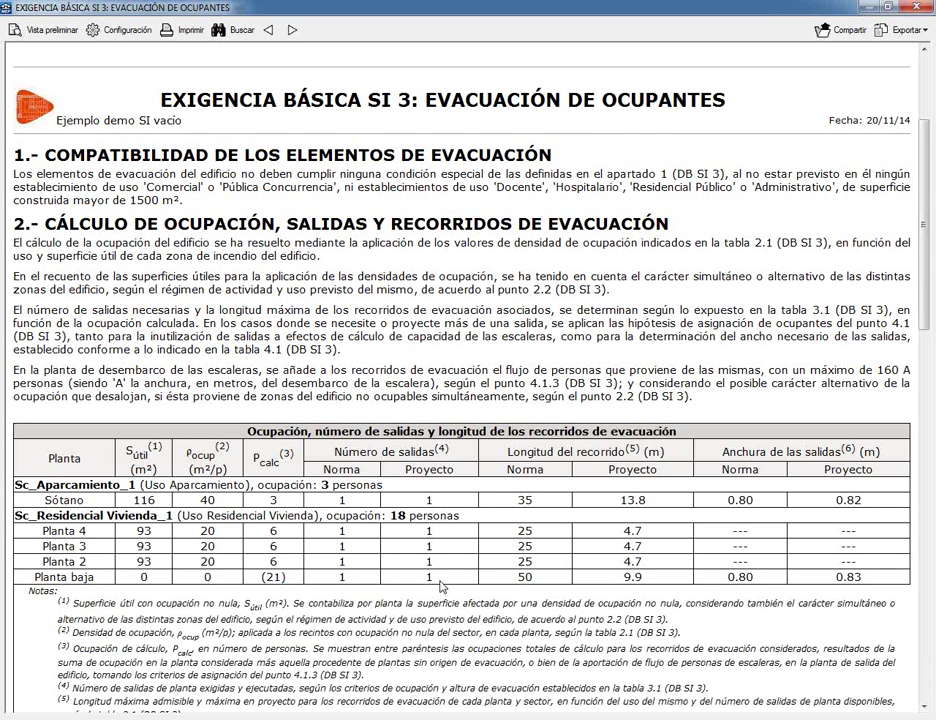
left_click(530, 578)
left_click(632, 577)
left_click(732, 577)
Examine Escalera_1 in the evacuation stairs table: direction, required and designed protection, ventilation type, width and capacity.
scroll(408, 462, "down", 4)
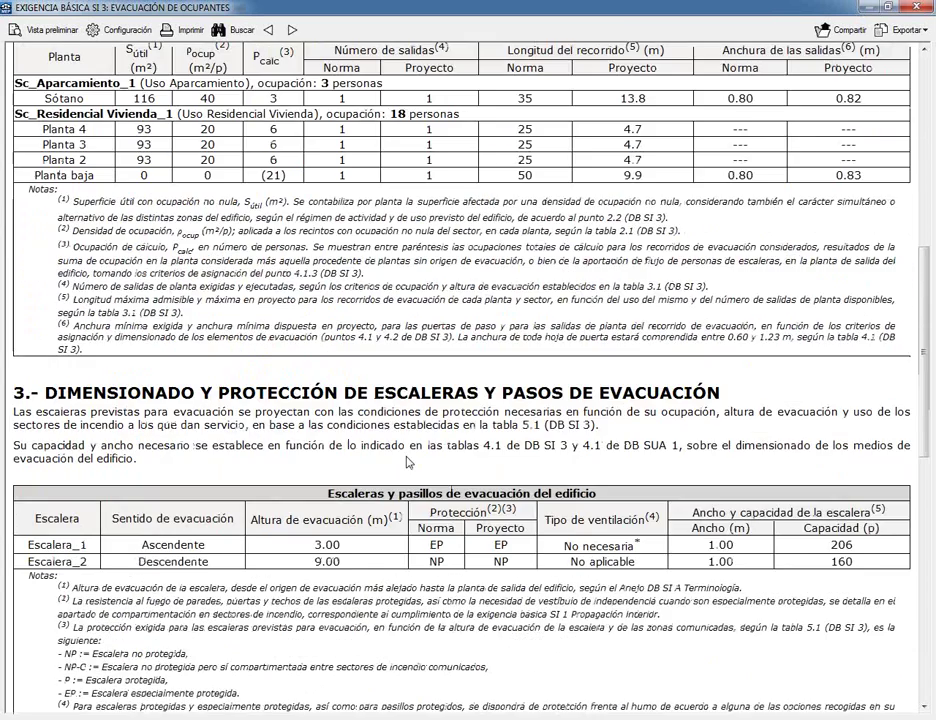
scroll(408, 462, "down", 3)
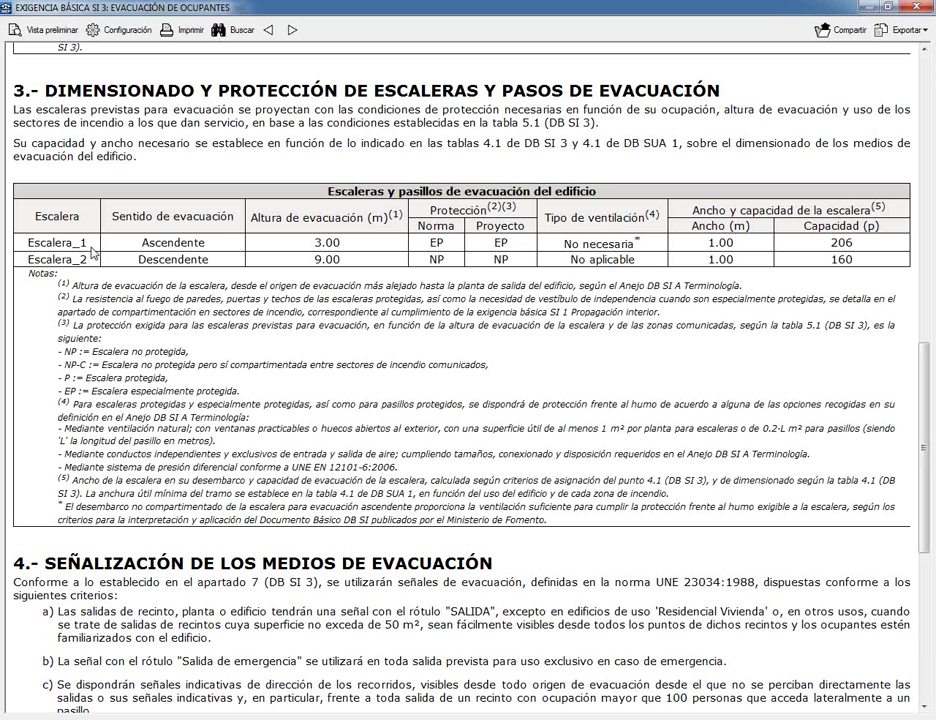
left_click_drag(143, 243, 240, 246)
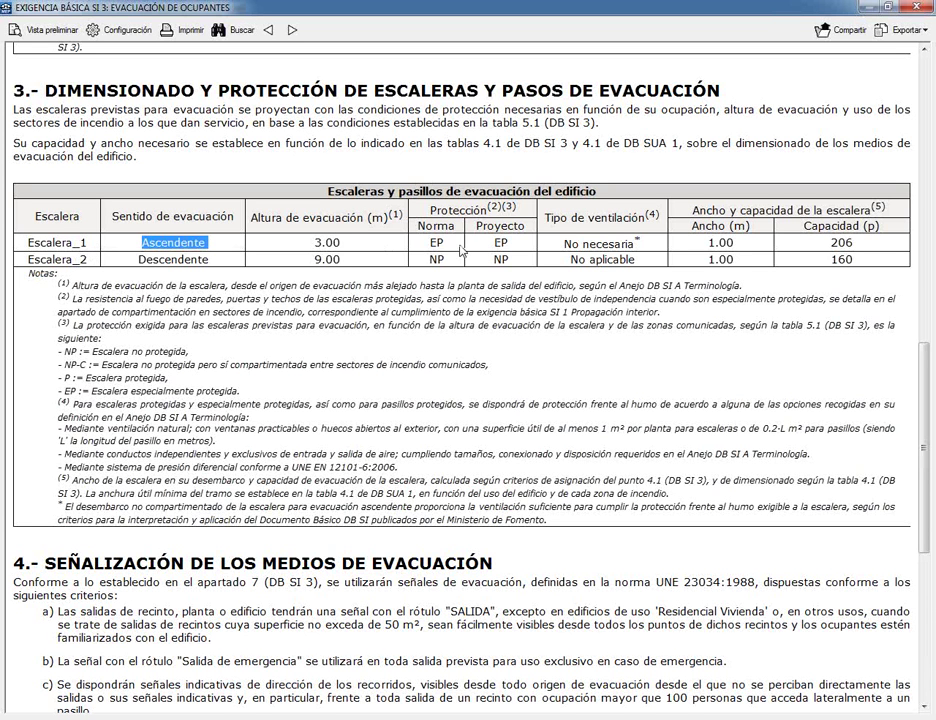
double_click(436, 243)
double_click(500, 243)
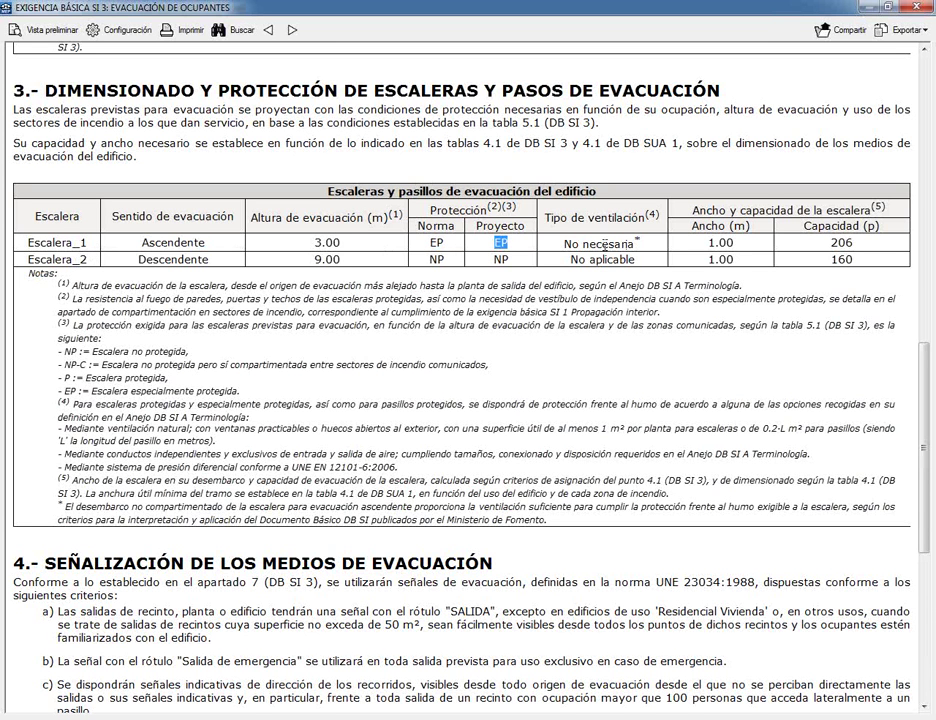
left_click_drag(563, 243, 634, 243)
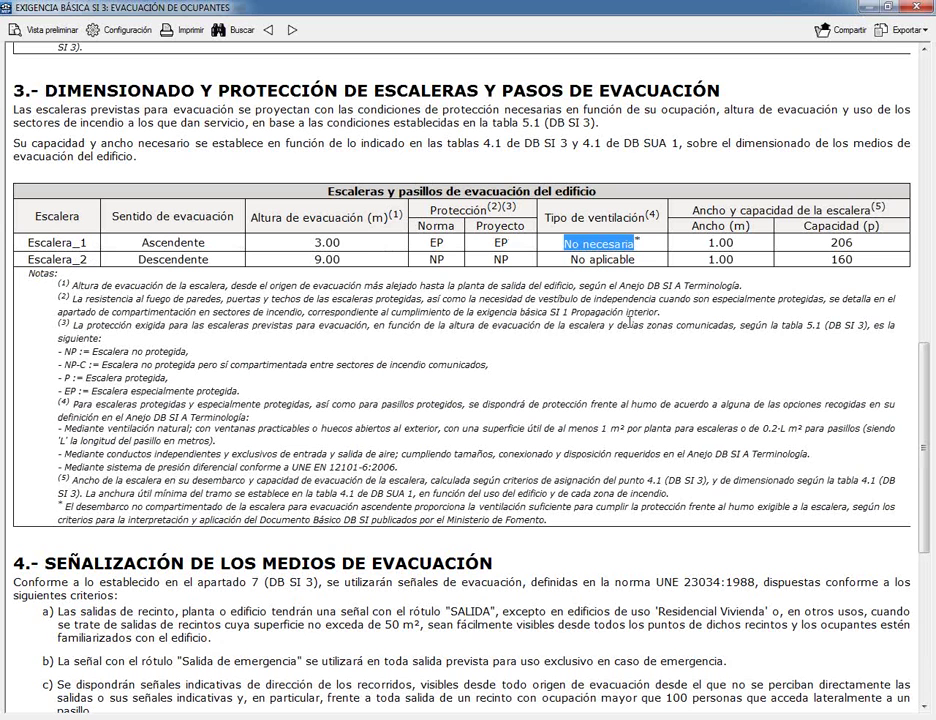
left_click_drag(708, 243, 735, 243)
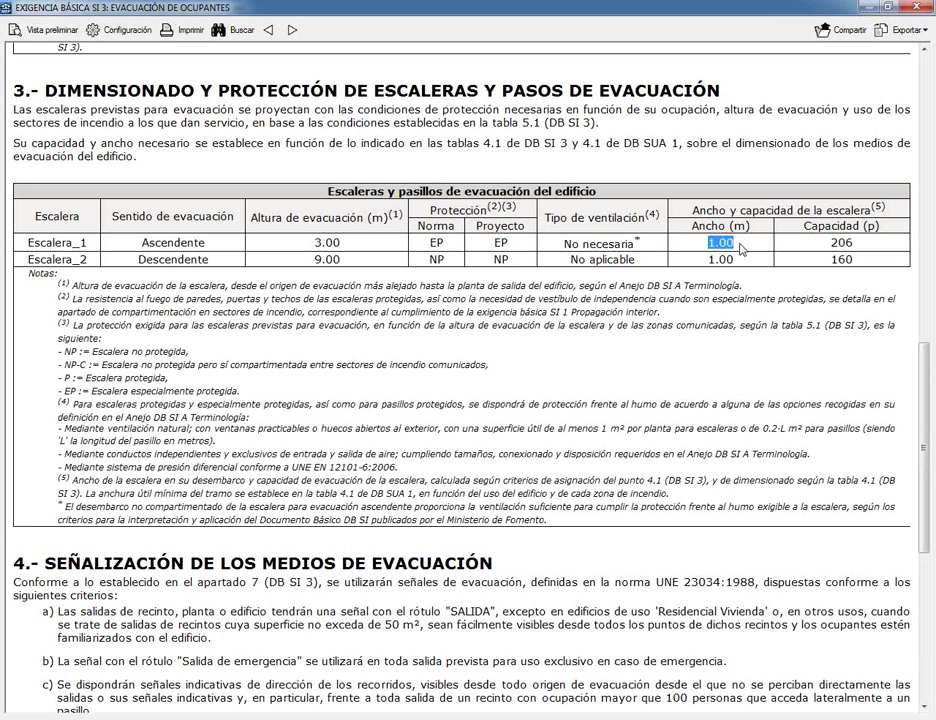
left_click_drag(821, 243, 856, 260)
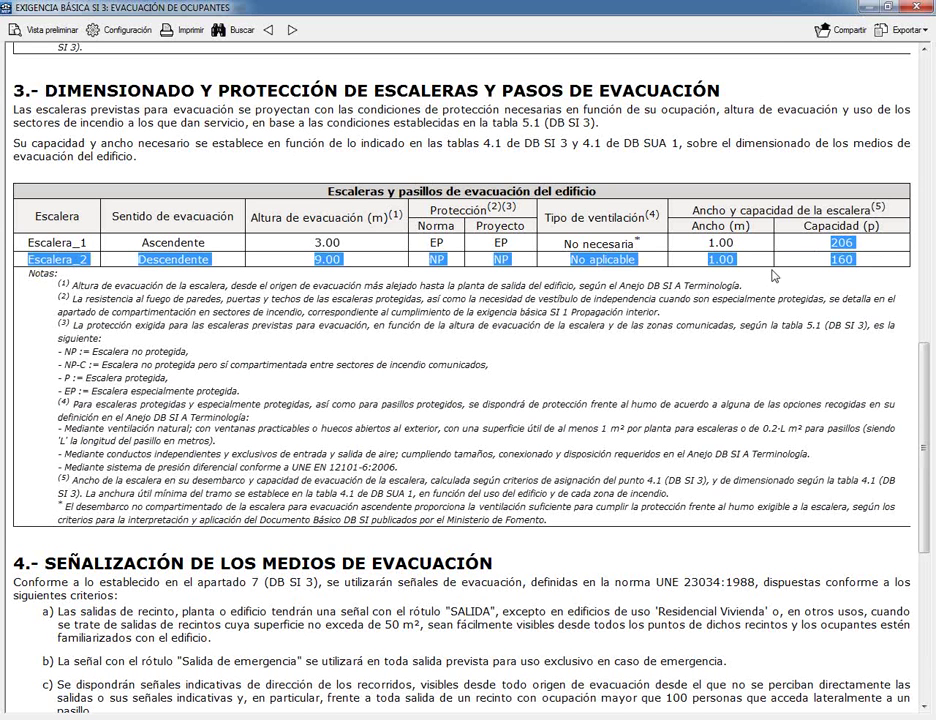
left_click(802, 248)
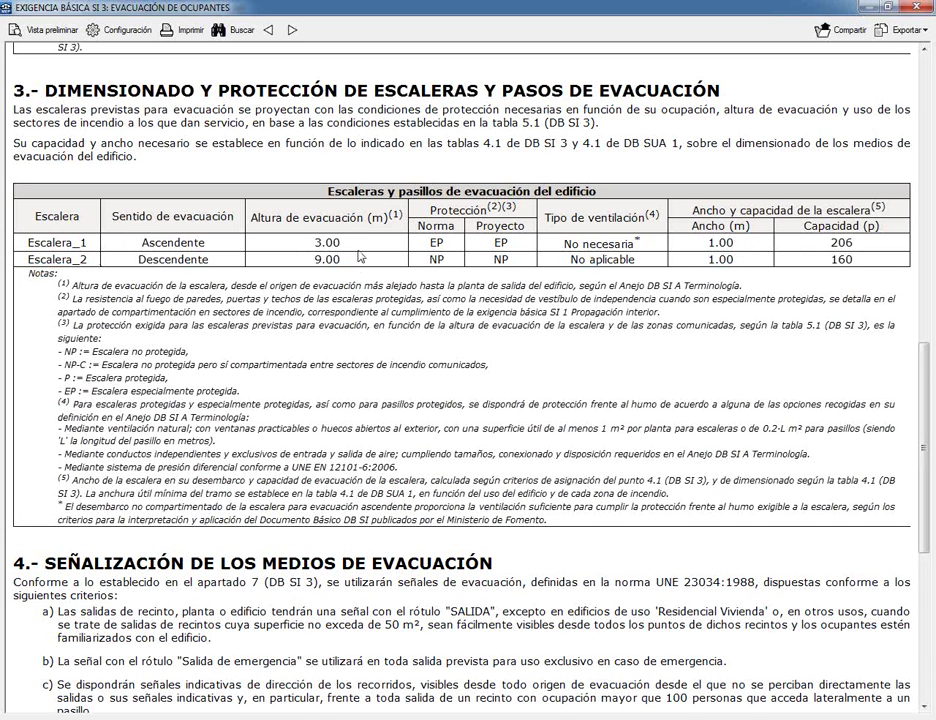
Check Escalera_2's evacuation height and ventilation type, read the signage and smoke control sections, and close the SI 3 report.
left_click_drag(315, 259, 357, 259)
left_click(321, 260)
double_click(604, 262)
left_click(407, 345)
scroll(407, 345, "down", 5)
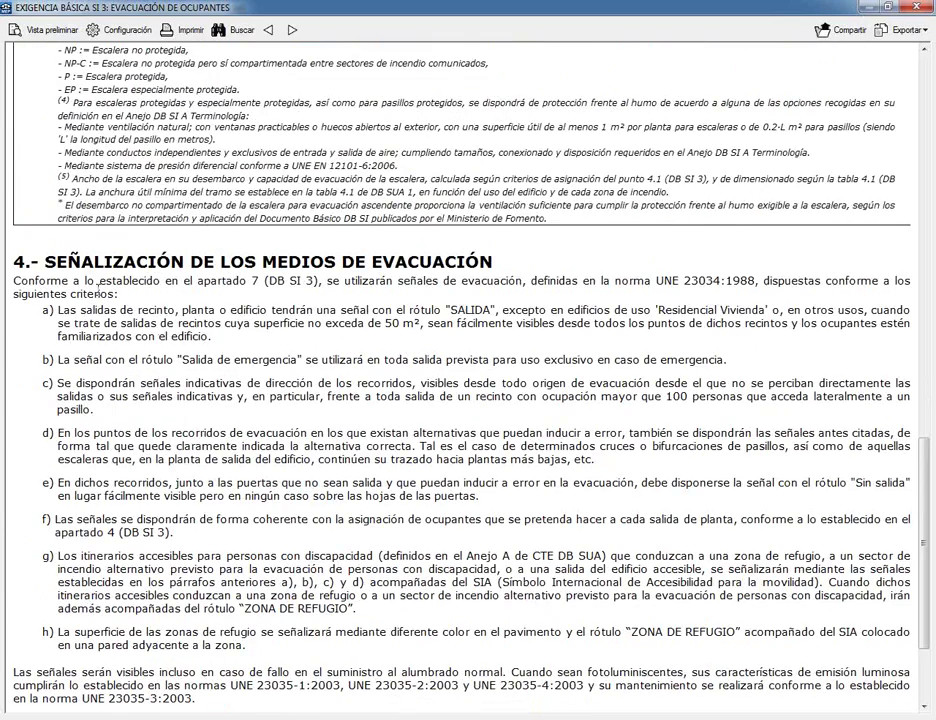
scroll(97, 283, "down", 3)
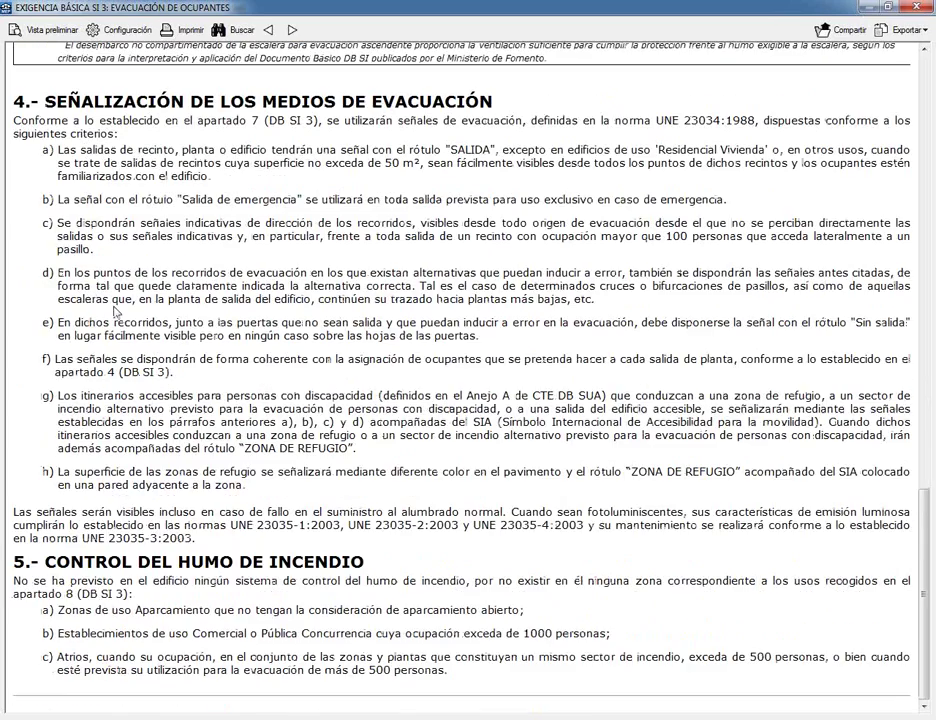
left_click(915, 7)
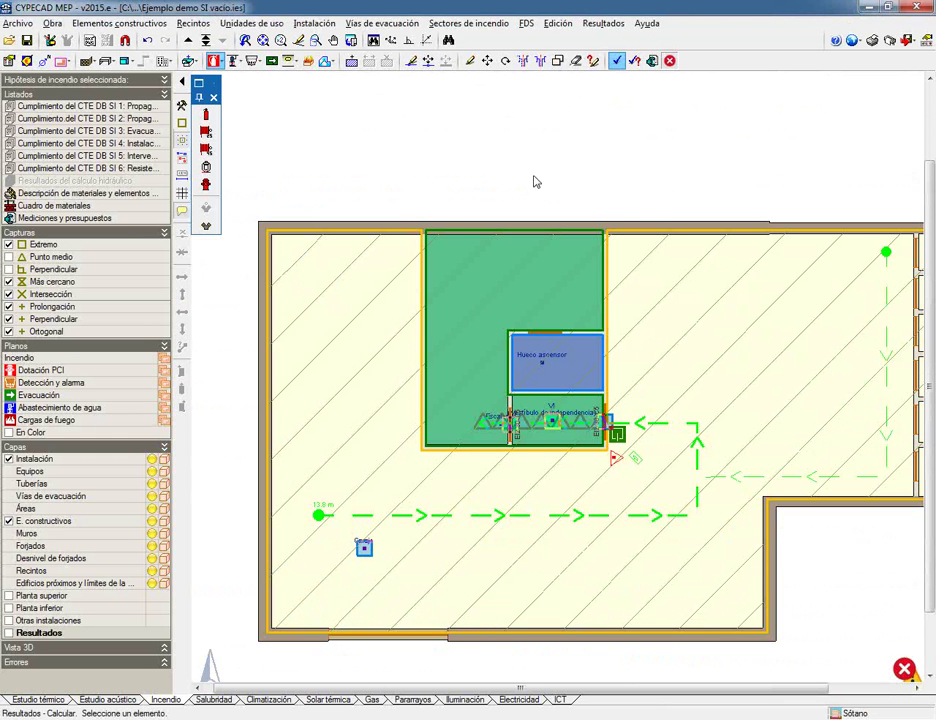
Switch from Sótano to Planta baja and review the calculation messages.
scroll(535, 182, "down", 1)
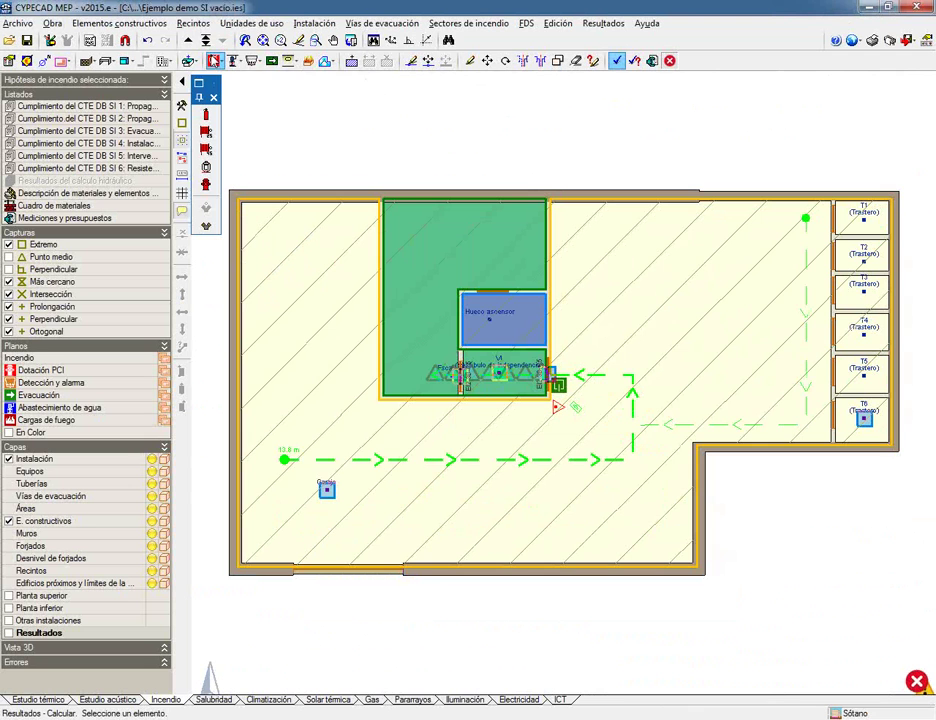
left_click(187, 40)
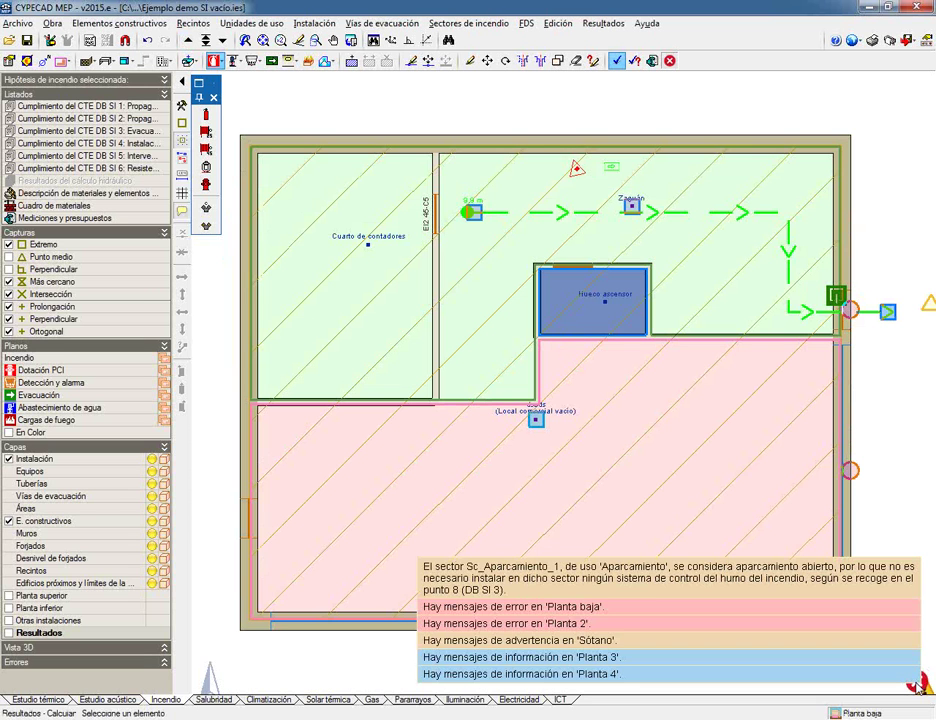
mouse_move(851, 472)
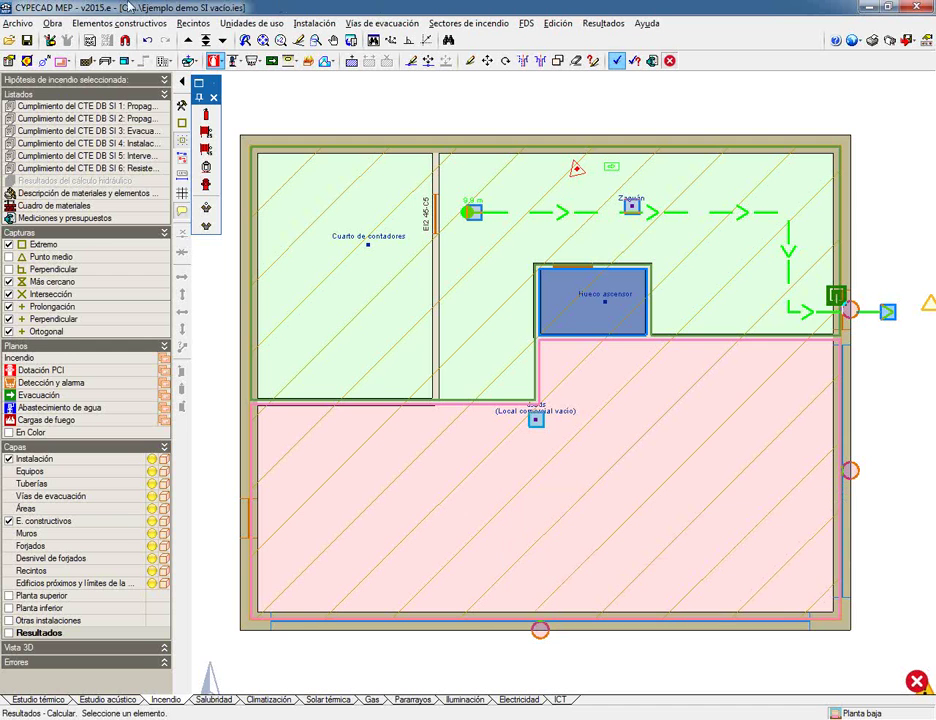
Open the building's 3D view, orbit around the façades to inspect their openings, and close the view.
left_click(52, 23)
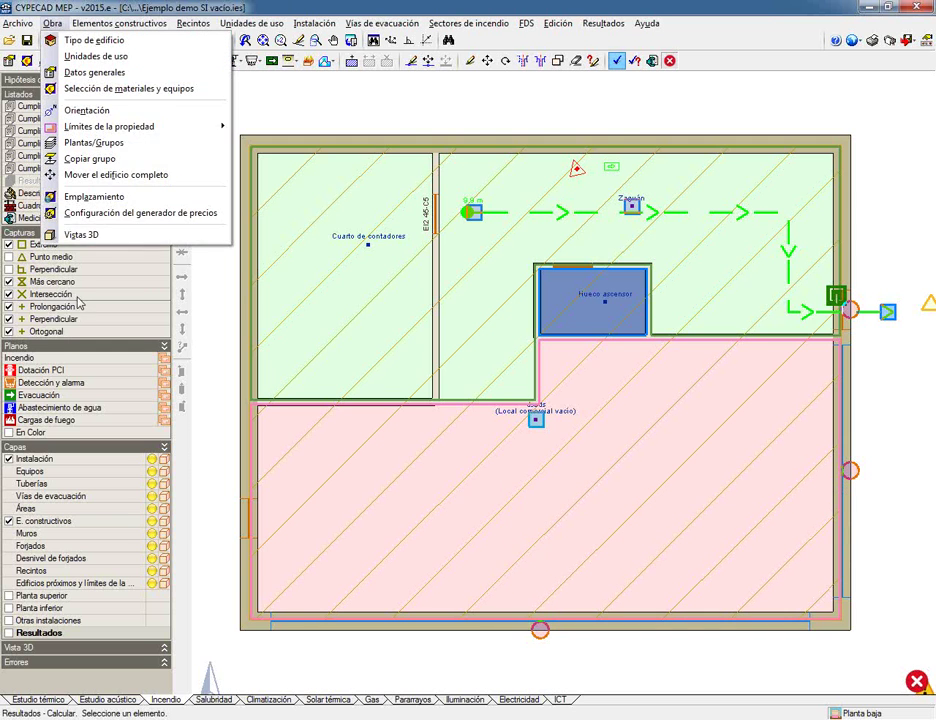
left_click(81, 234)
left_click(345, 397)
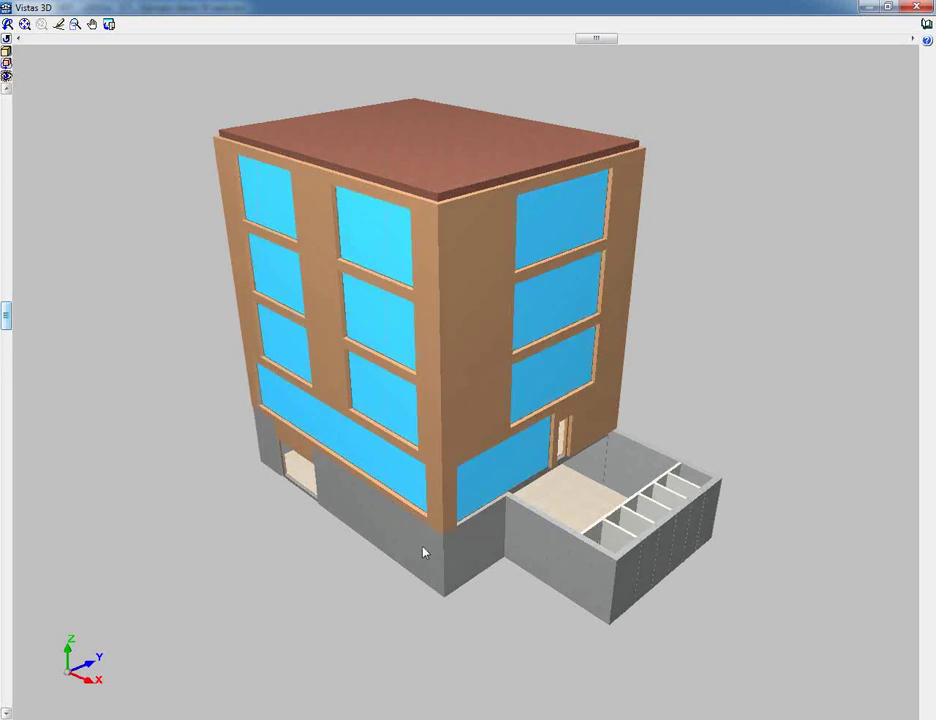
middle_click_drag(423, 551, 539, 470)
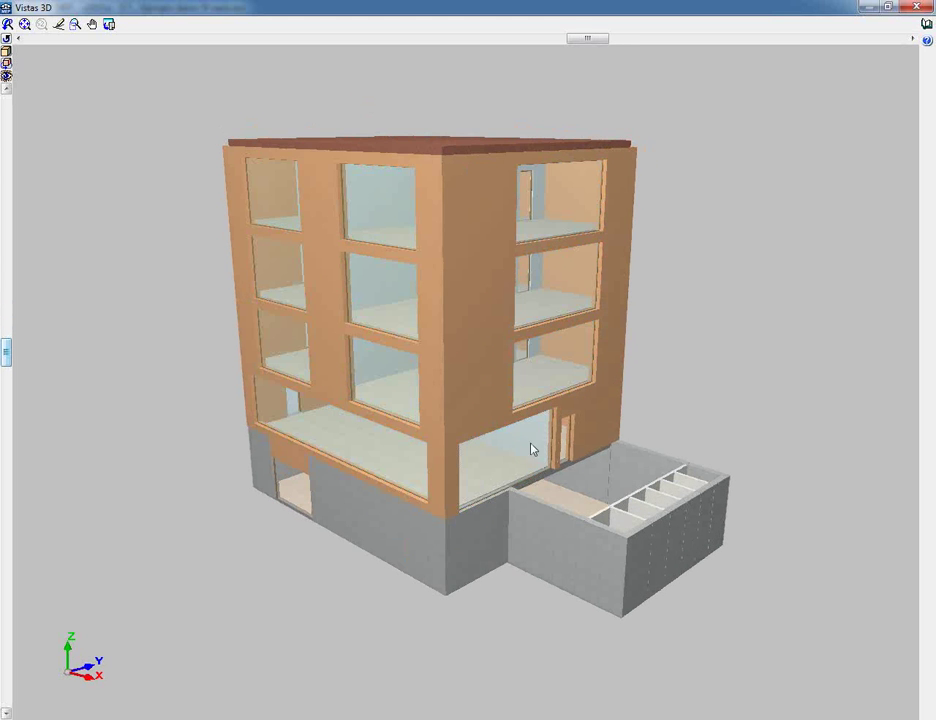
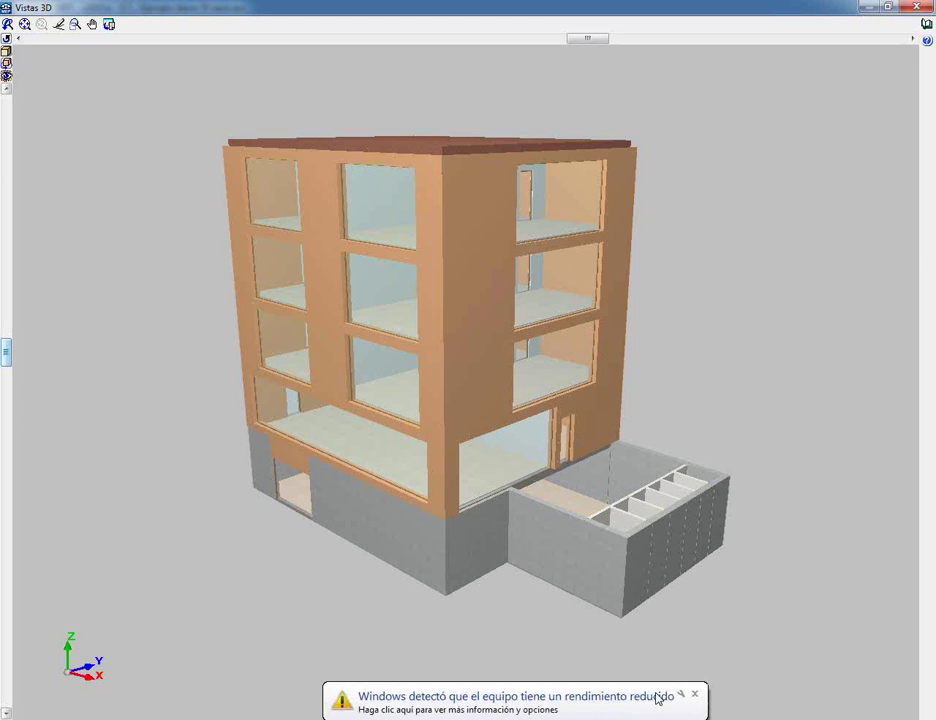
left_click(693, 695)
left_click(915, 7)
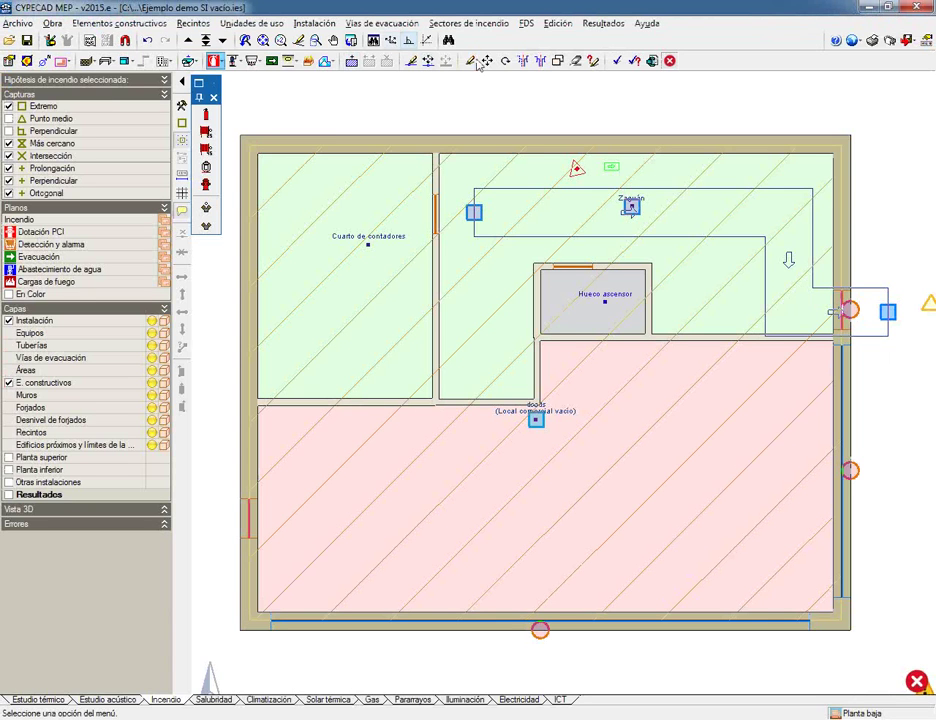
Delete the entrance door in the Zaguán's exterior wall on Planta baja, with all element types selectable.
left_click(575, 61)
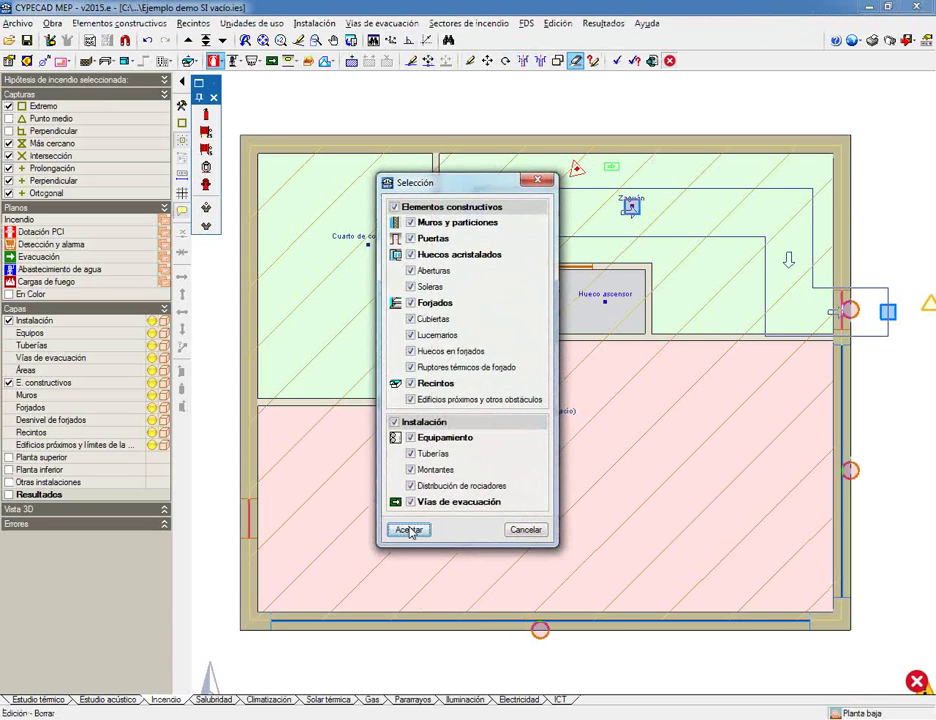
left_click(408, 530)
left_click(838, 310)
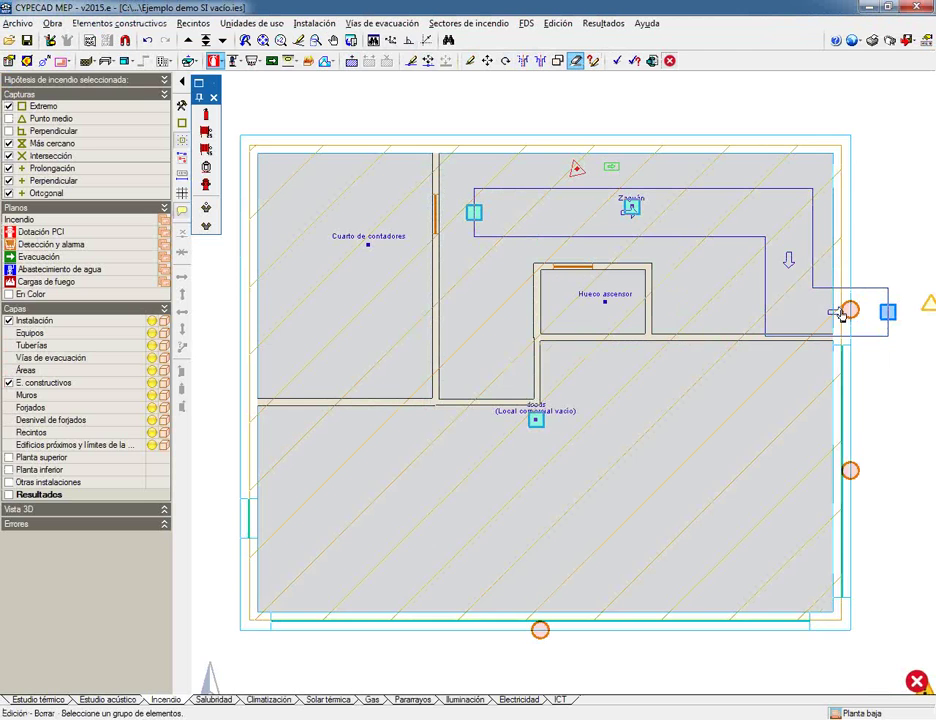
Insert a Tipo 2: Puerta de madera (EI2 30) door farther up the Zaguán's exterior wall, aligned with the horizontal evacuation route.
left_click(107, 61)
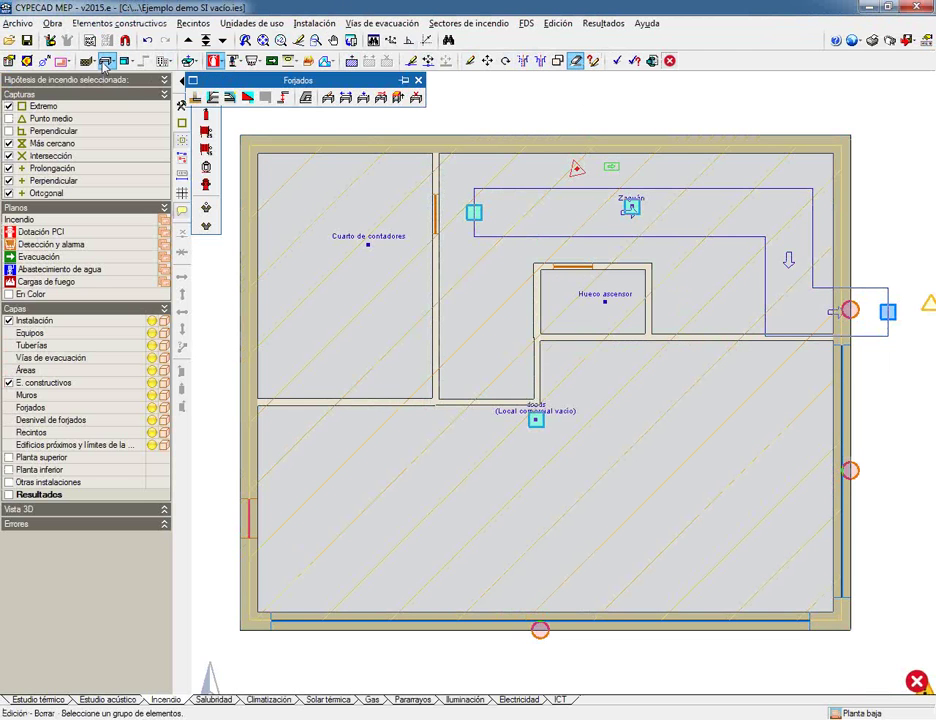
left_click(124, 61)
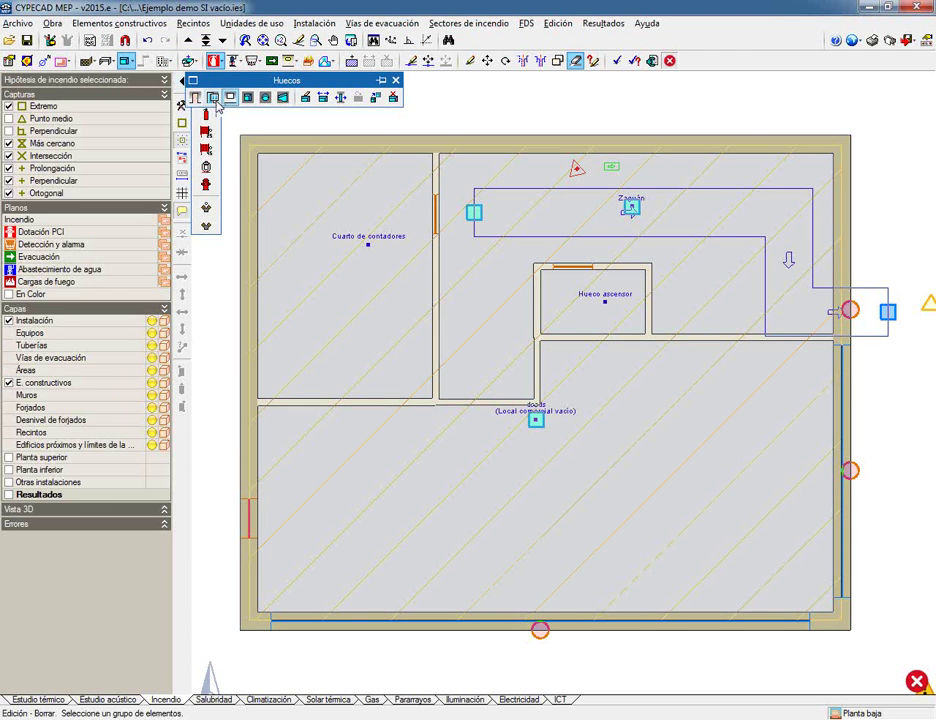
left_click(195, 98)
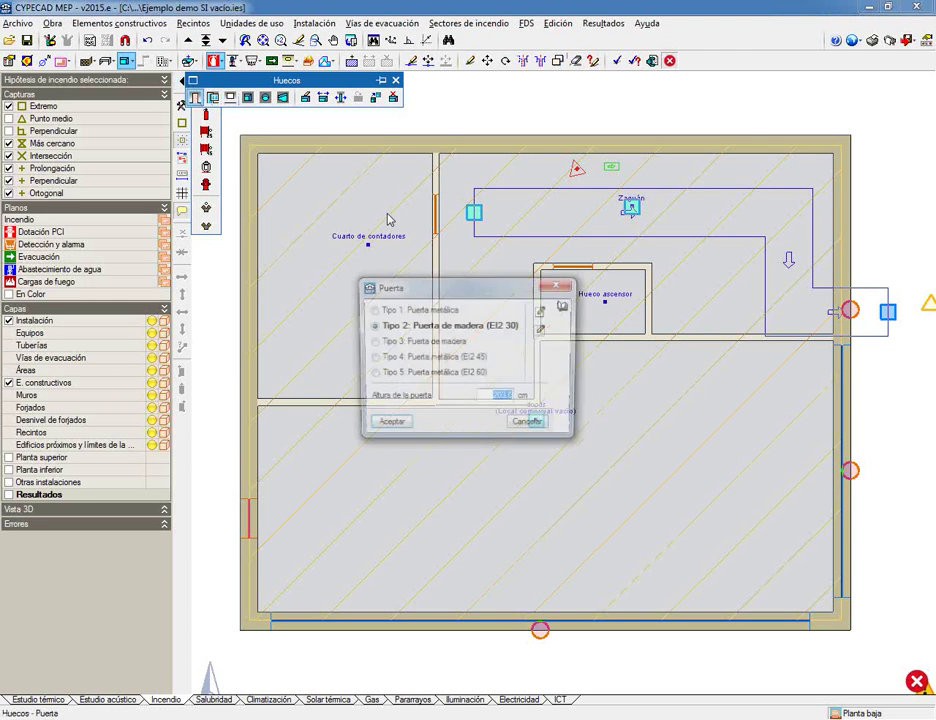
left_click(389, 428)
left_click(842, 224)
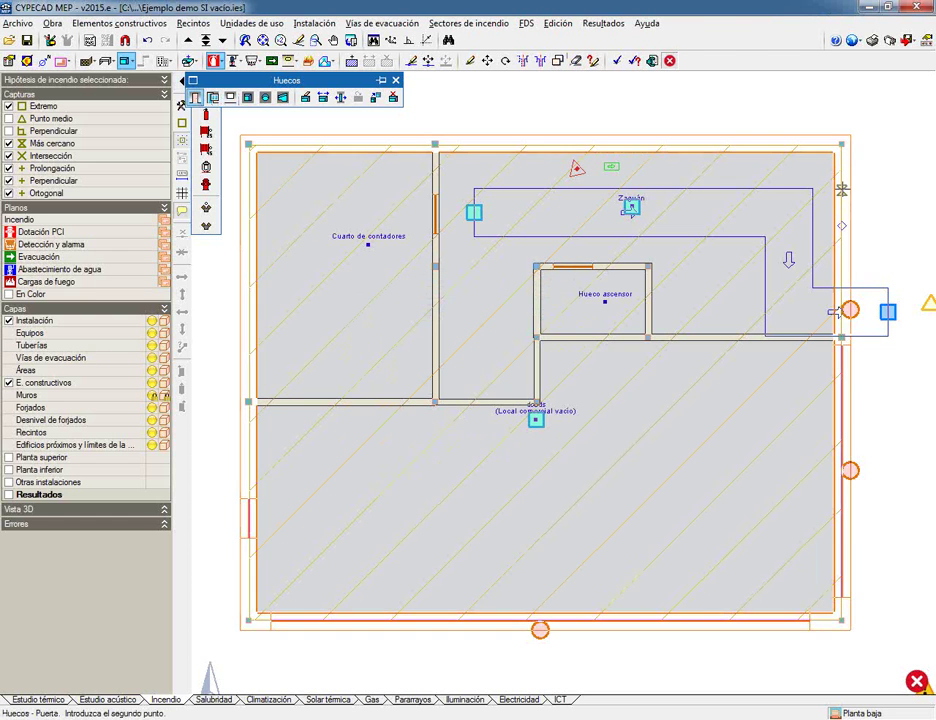
left_click(842, 186)
Draw a new evacuation route segment from the corner of the Zaguán route straight out through the new door.
left_click(382, 23)
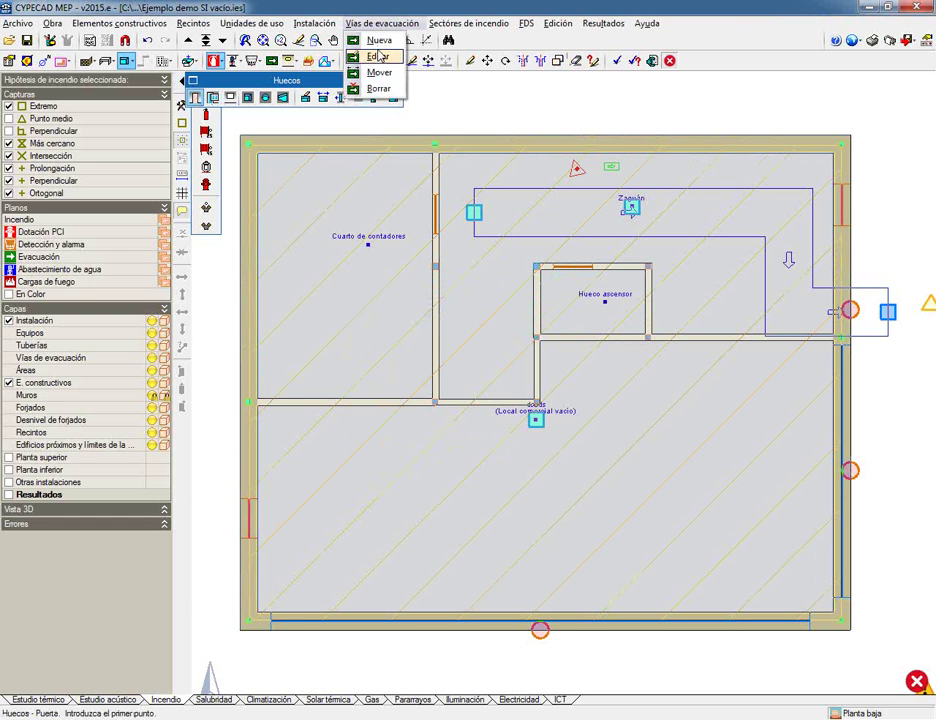
left_click(378, 40)
left_click(355, 397)
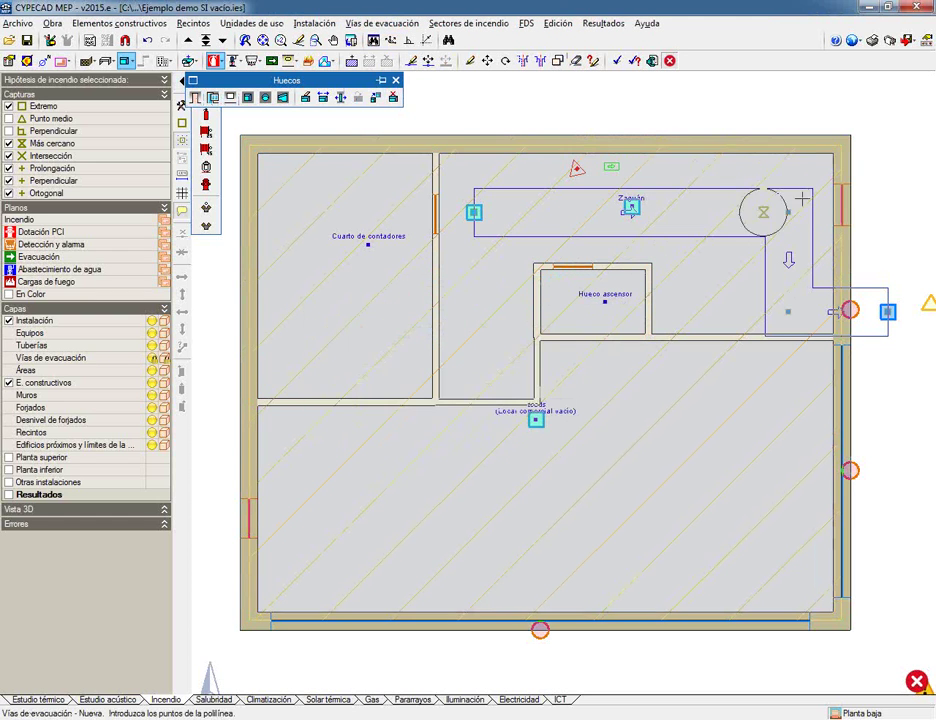
left_click(790, 212)
left_click(888, 212)
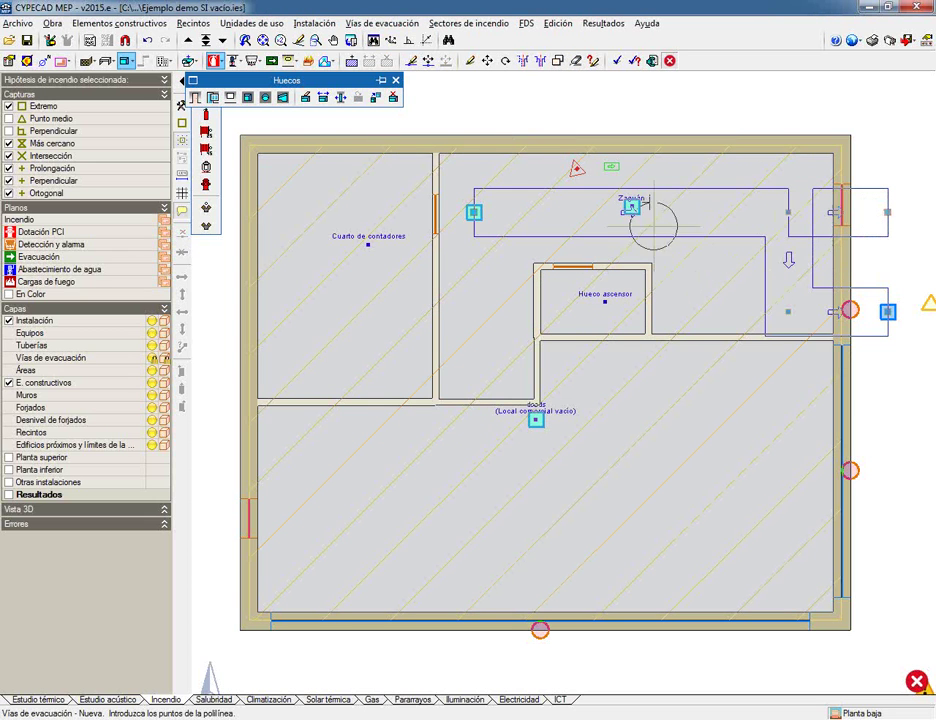
Delete the old bent evacuation route in the Zaguán, keeping only the short segment through the new door.
left_click(355, 25)
left_click(378, 88)
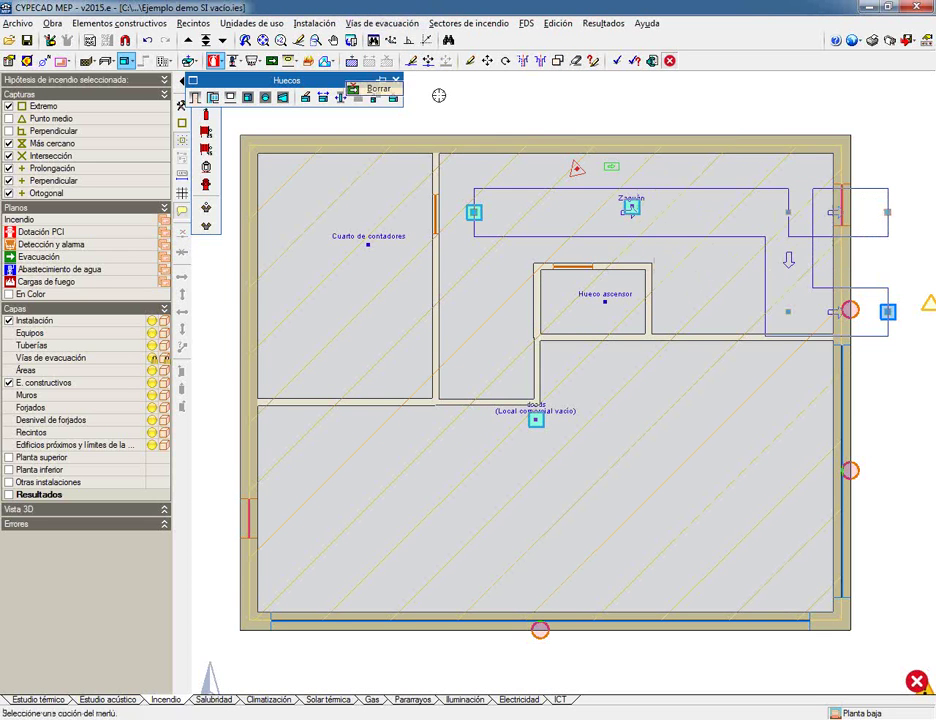
left_click(800, 314)
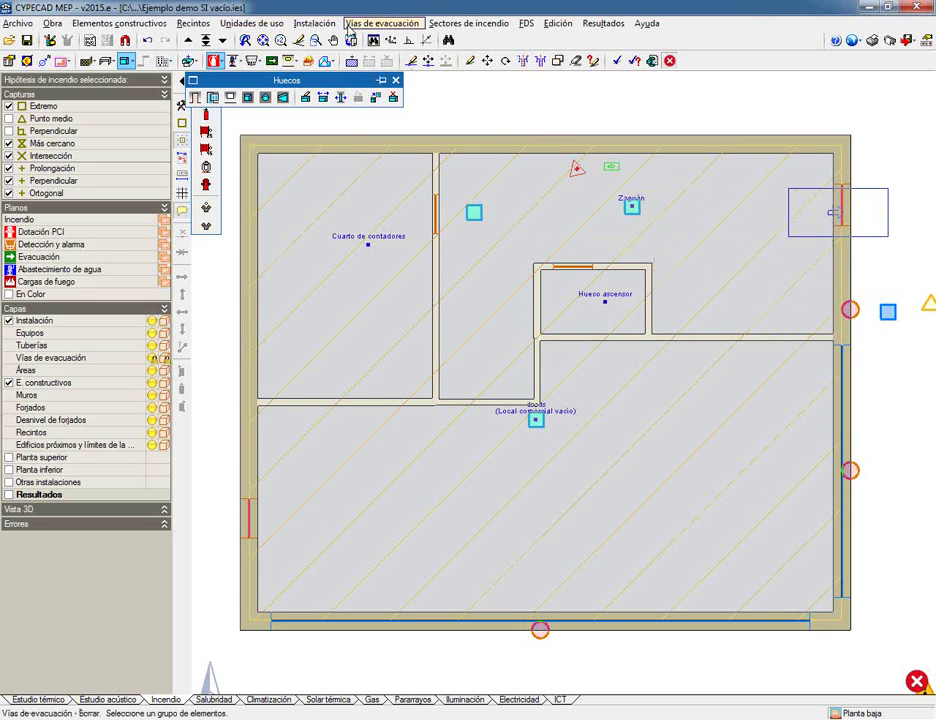
Stretch the remaining evacuation segment's inner end back to the Zaguán's route origin point and recalculate the fire results.
left_click(382, 23)
left_click(378, 73)
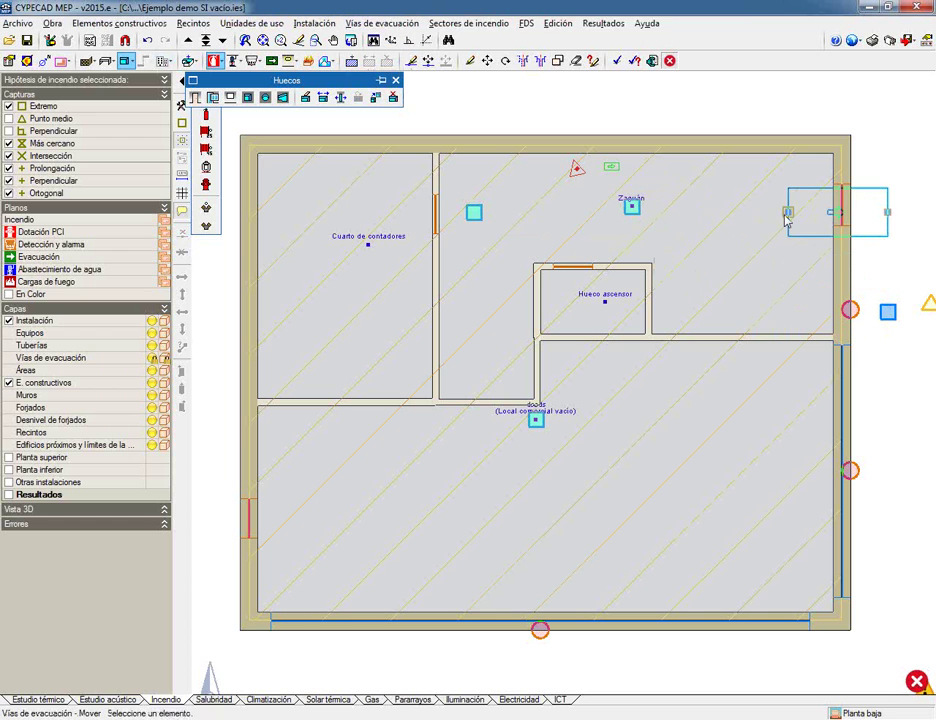
left_click(792, 212)
left_click(477, 214)
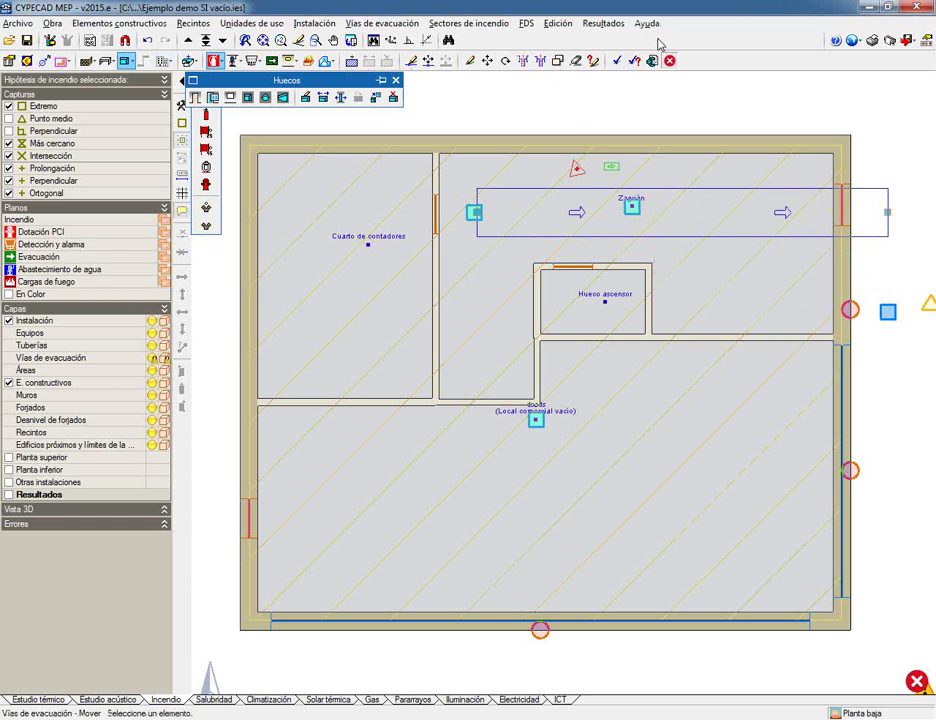
left_click(617, 60)
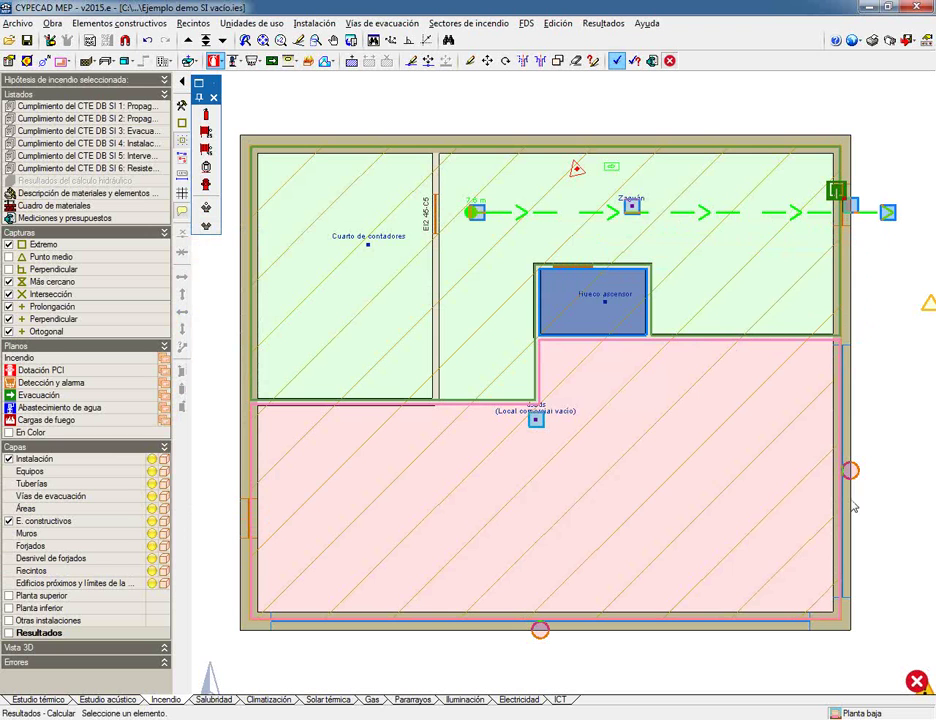
mouse_move(851, 472)
On Planta 2/Planta 4, move three slab corners outward so the forjado overhangs the two façades with fire-propagation markers as a rectangle.
left_click(187, 41)
scroll(350, 235, "down", 3)
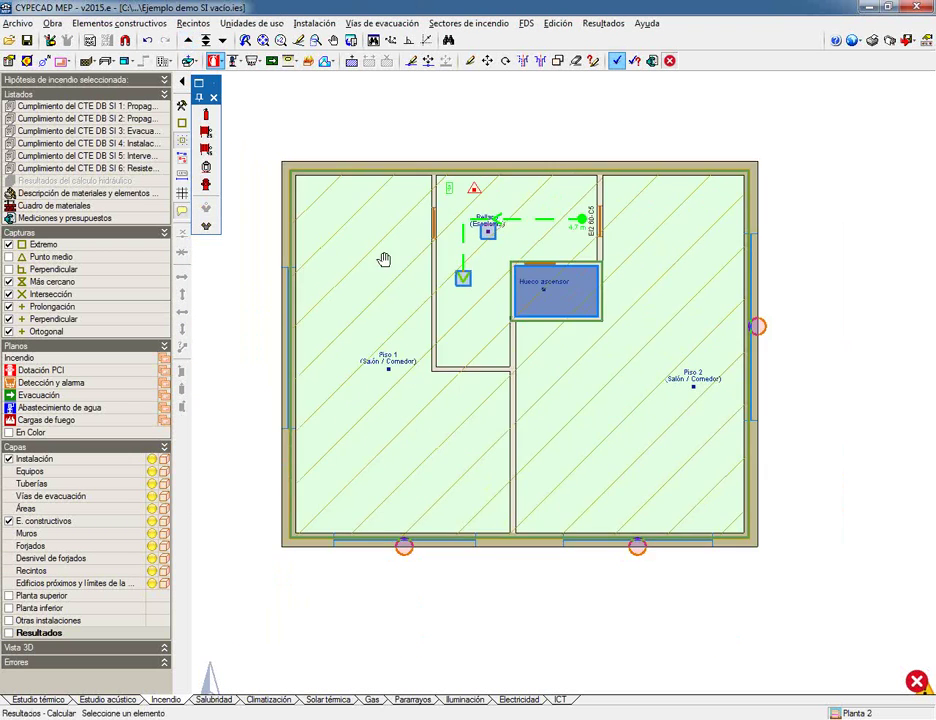
left_click(107, 61)
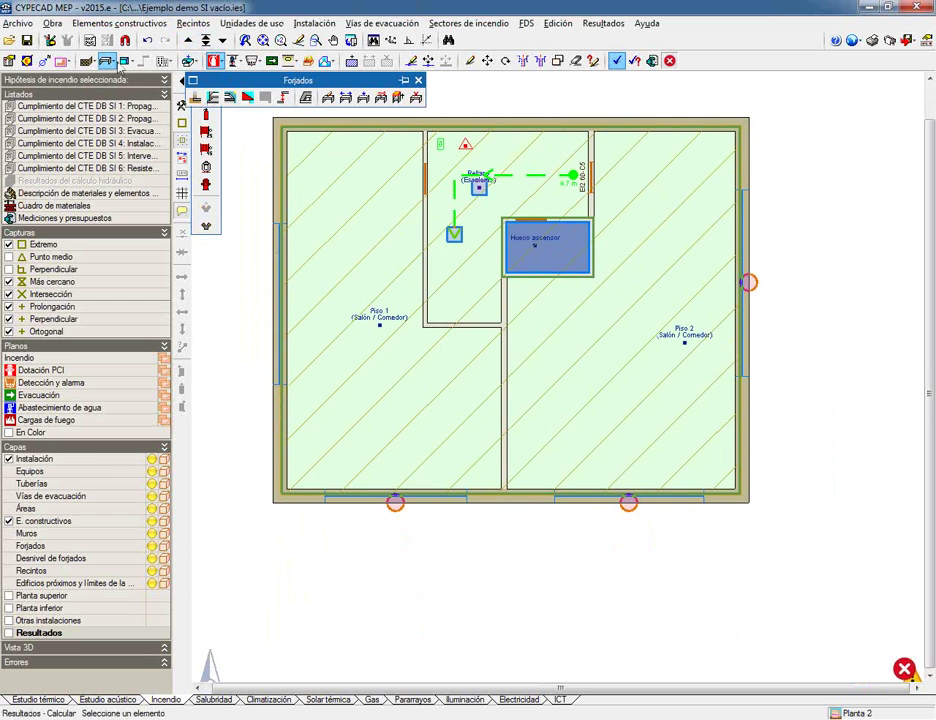
left_click(746, 499)
left_click(817, 546)
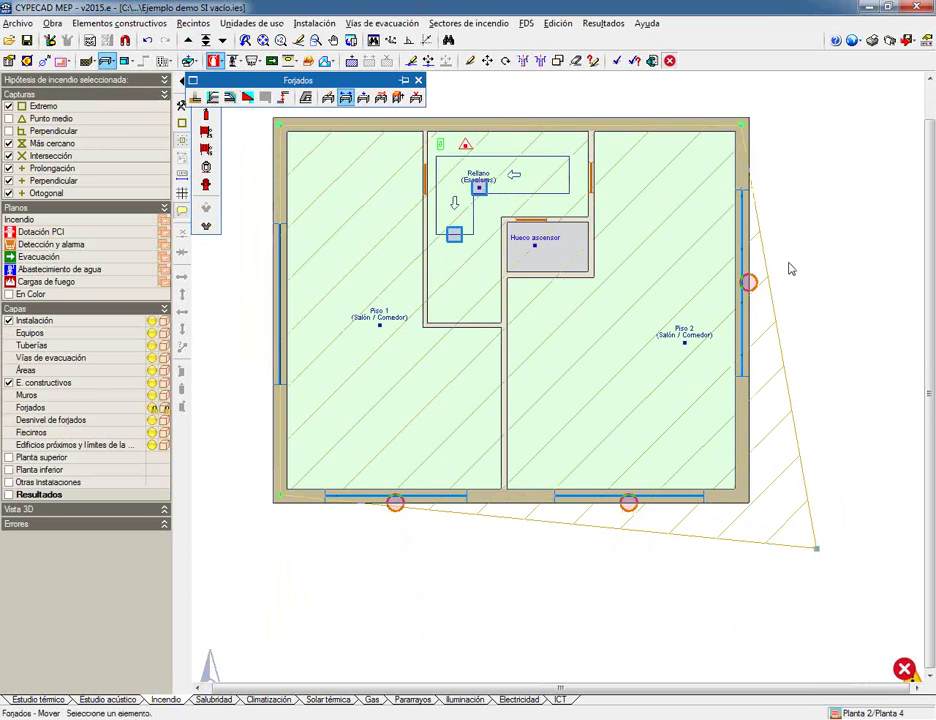
left_click(745, 123)
left_click(817, 124)
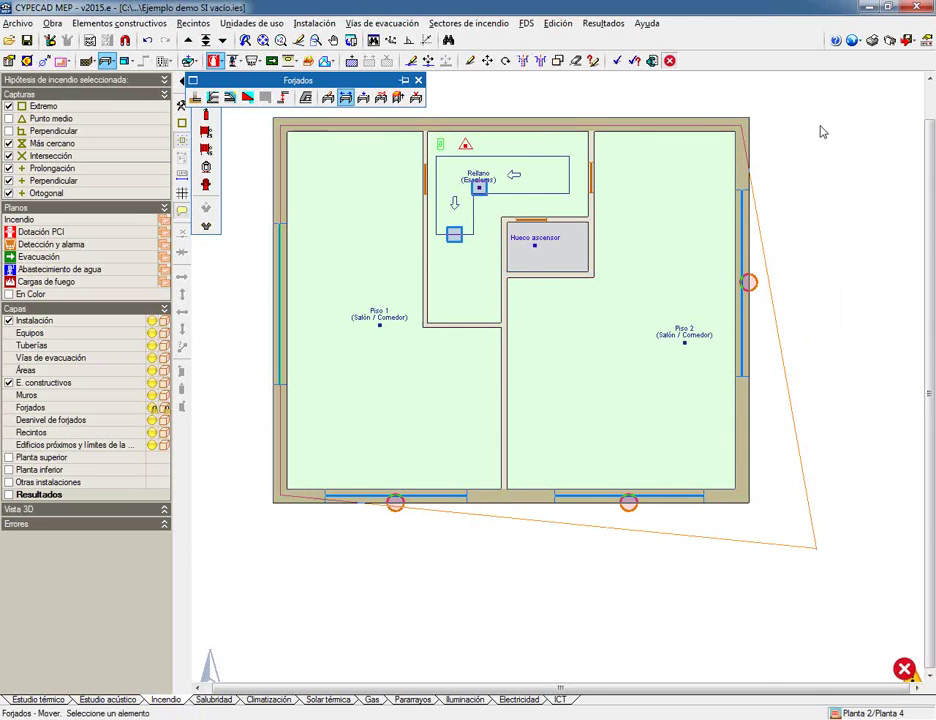
left_click(282, 502)
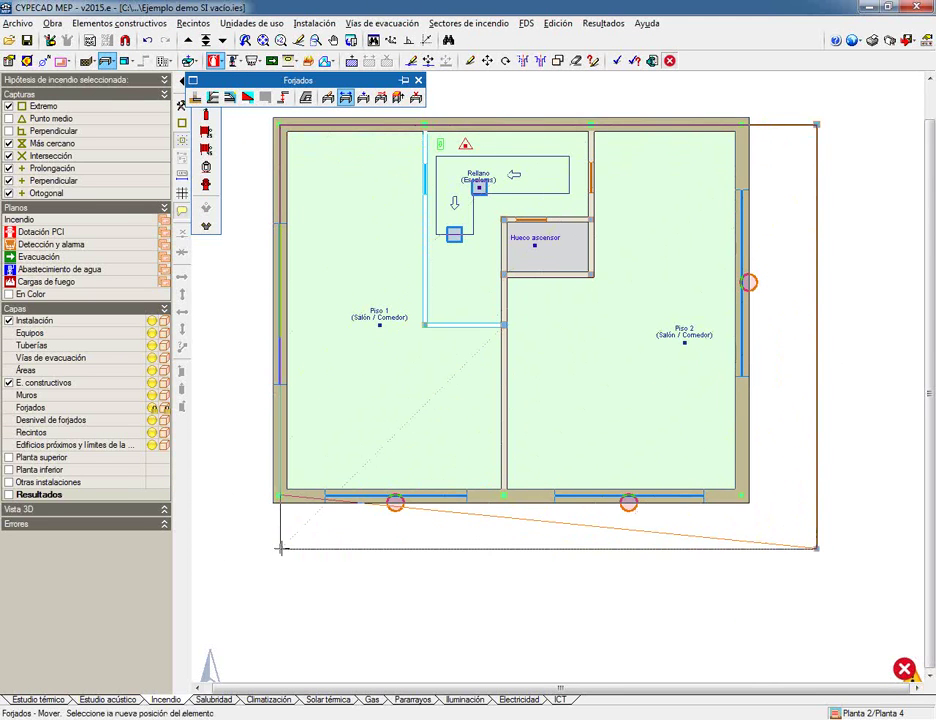
left_click(280, 547)
Open the building's 3D view, orbit around the projecting slabs on the façades, and close the view.
left_click(52, 22)
left_click(82, 235)
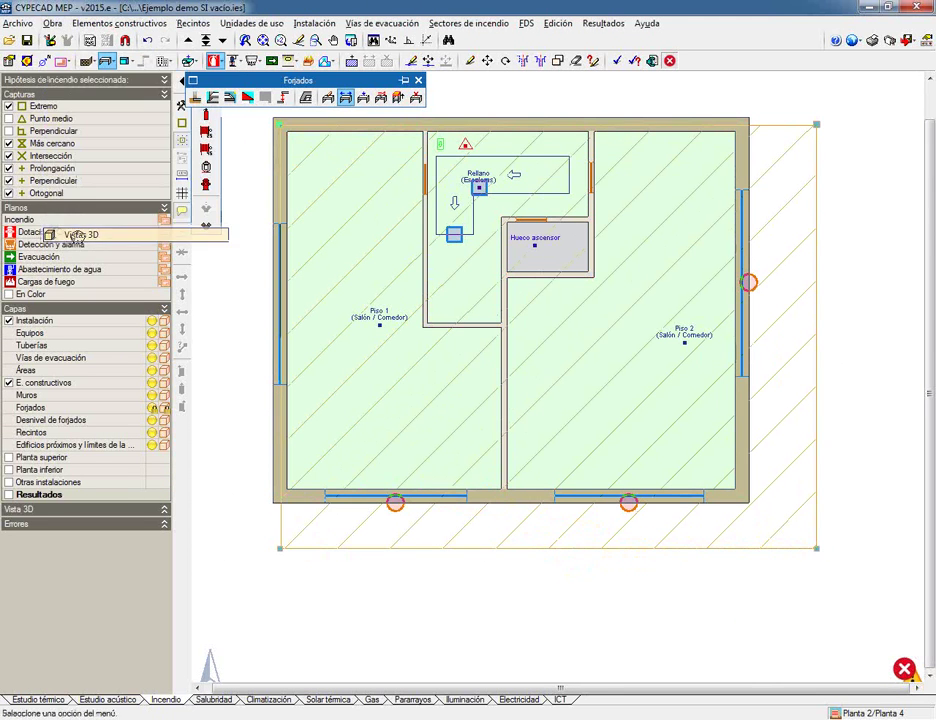
left_click(364, 402)
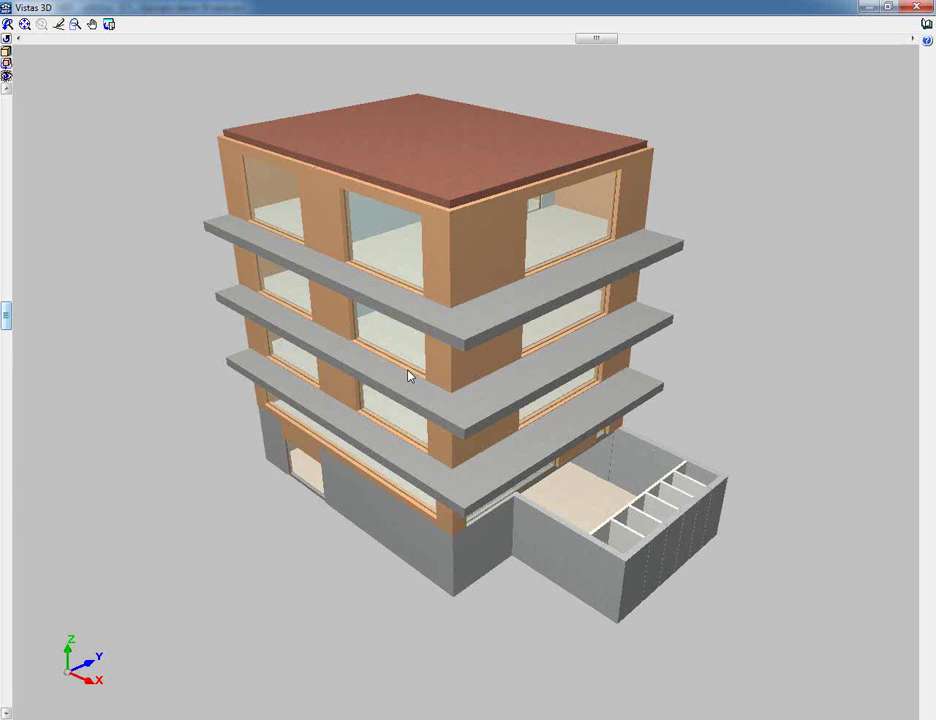
middle_click_drag(408, 376, 292, 364)
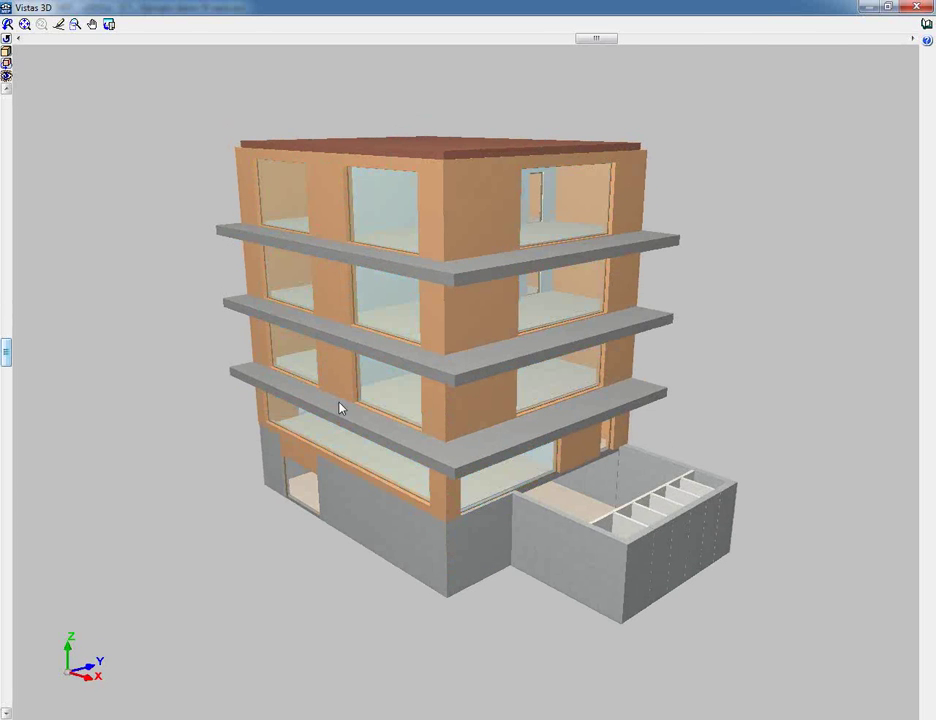
key("alt+F4")
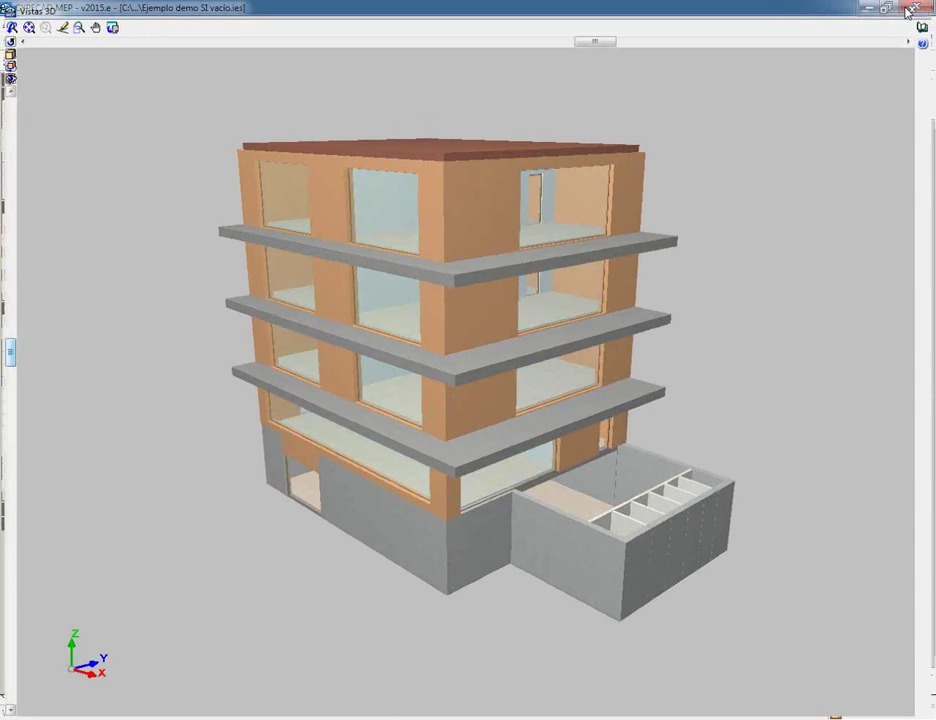
Return to Planta baja, recalculate the fire results, and open the CTE DB SI 1 Propagación interior report at its Sectores de incendio table.
left_click(222, 42)
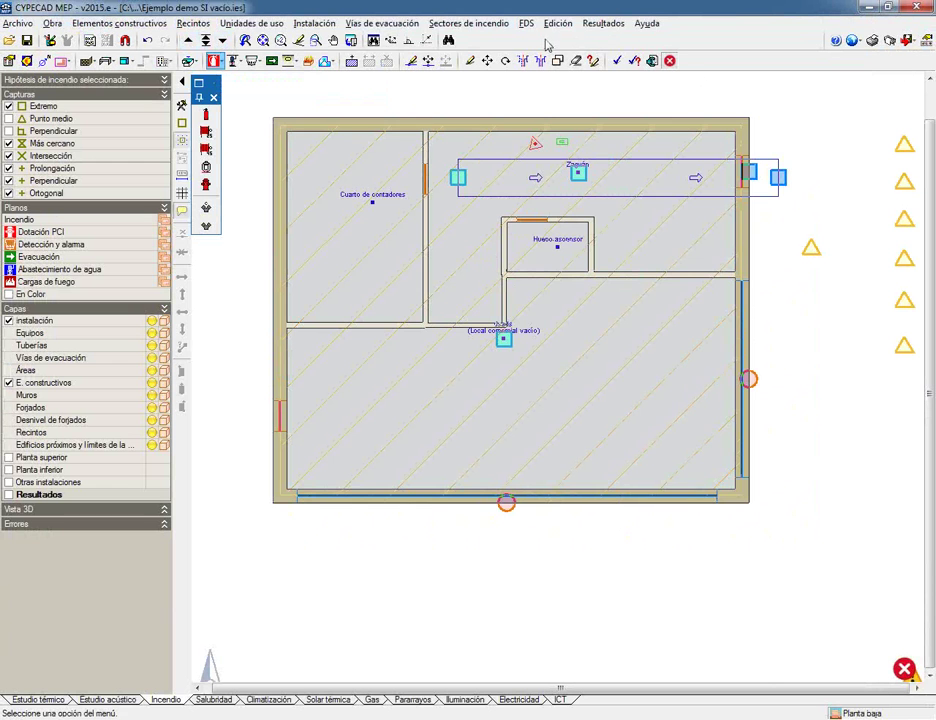
left_click(618, 61)
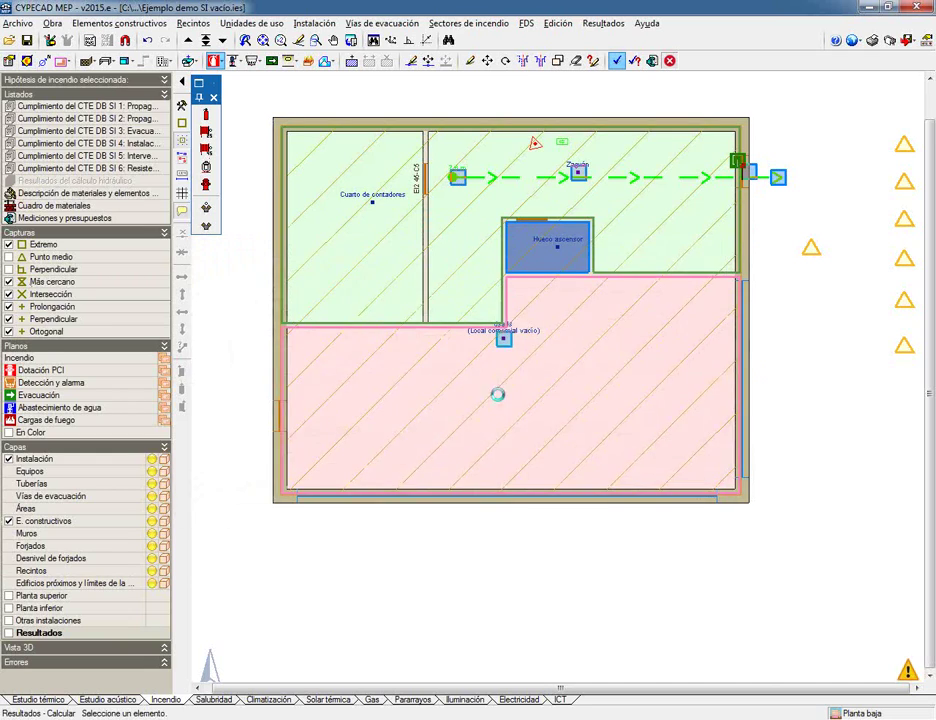
scroll(287, 355, "down", 4)
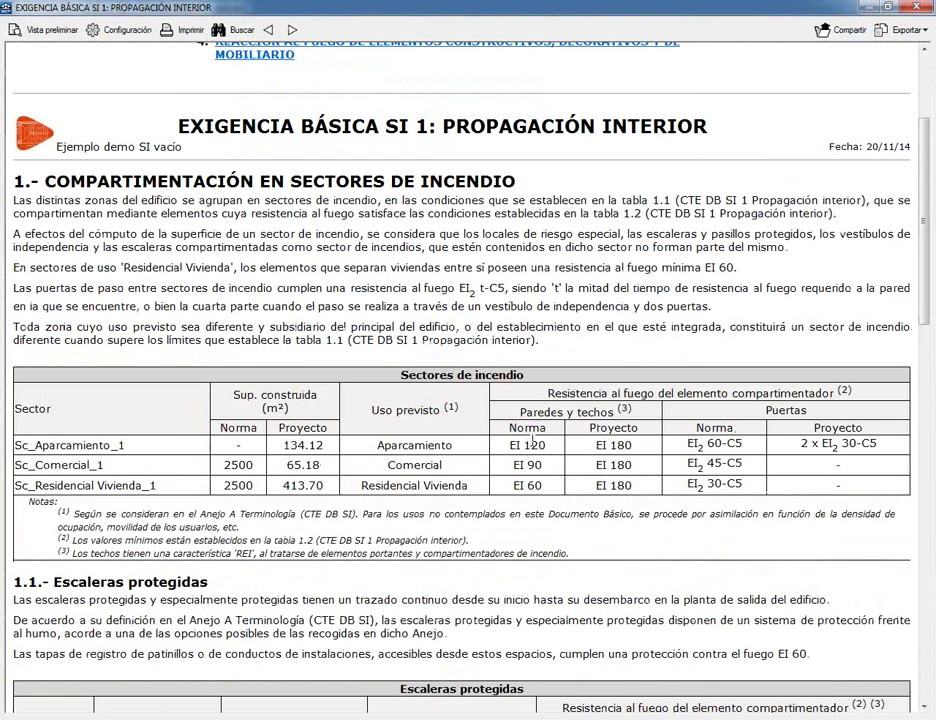
Compare the Norma and Proyecto fire resistances of walls, ceilings and doors in the Sectores de incendio table.
left_click_drag(550, 449, 508, 452)
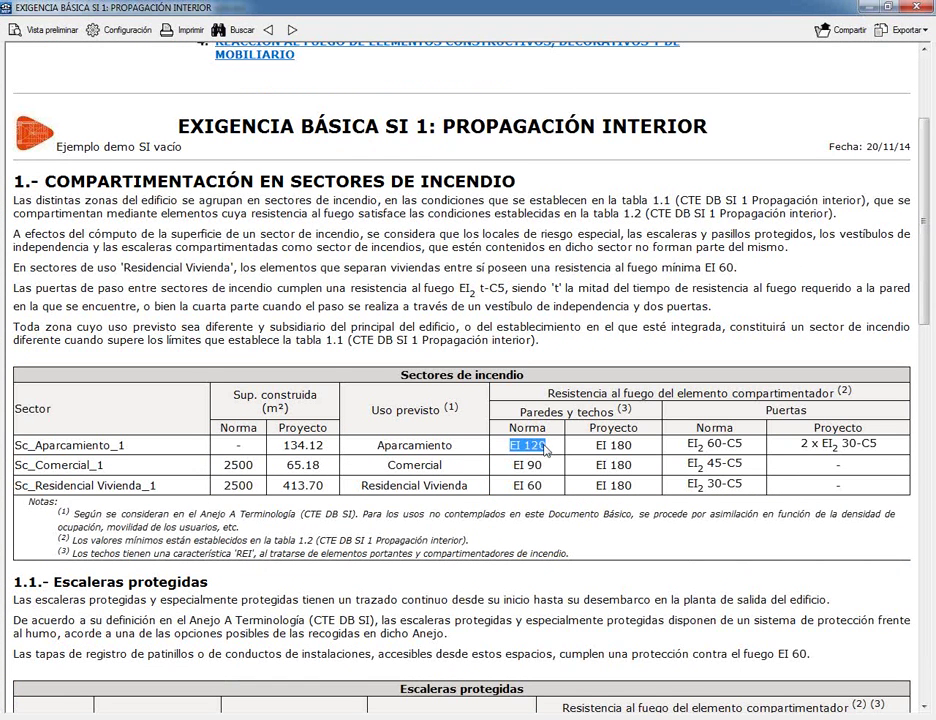
left_click(610, 445)
left_click_drag(688, 444, 741, 448)
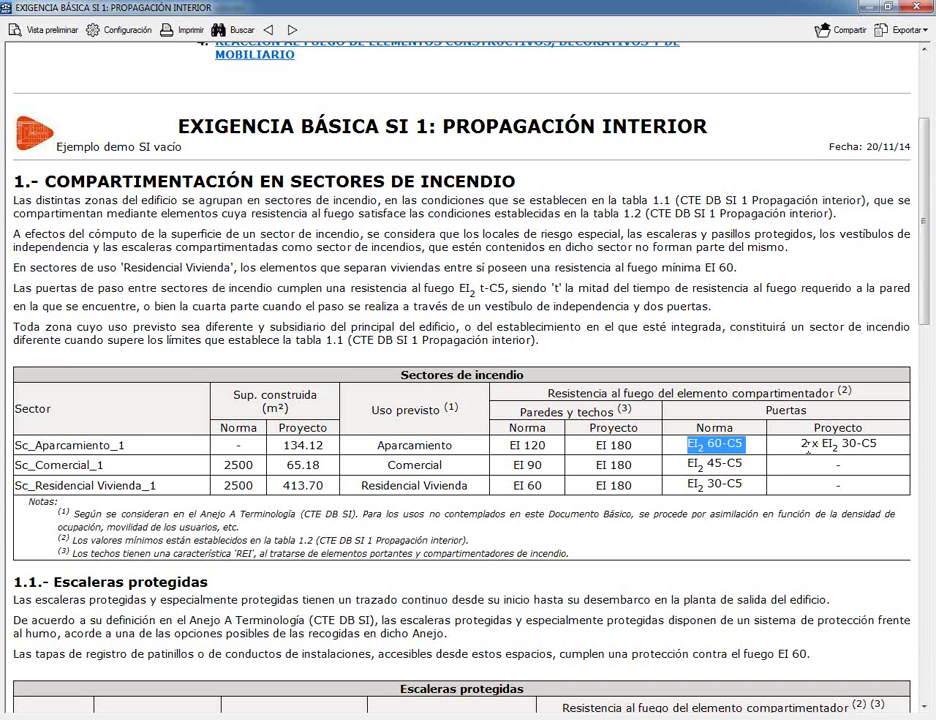
left_click_drag(845, 446, 880, 441)
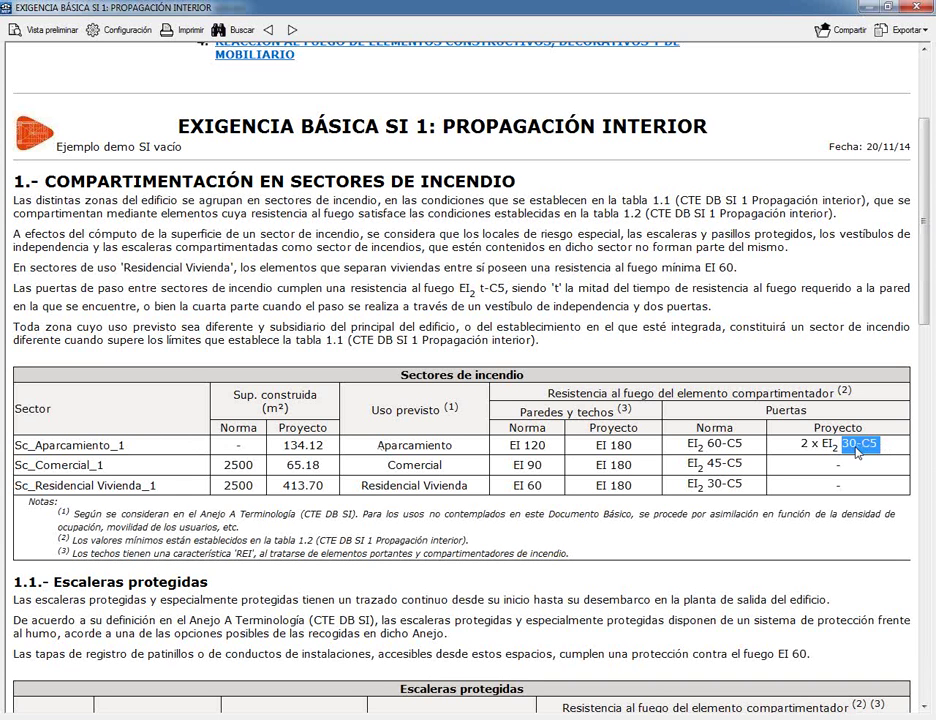
left_click(861, 447)
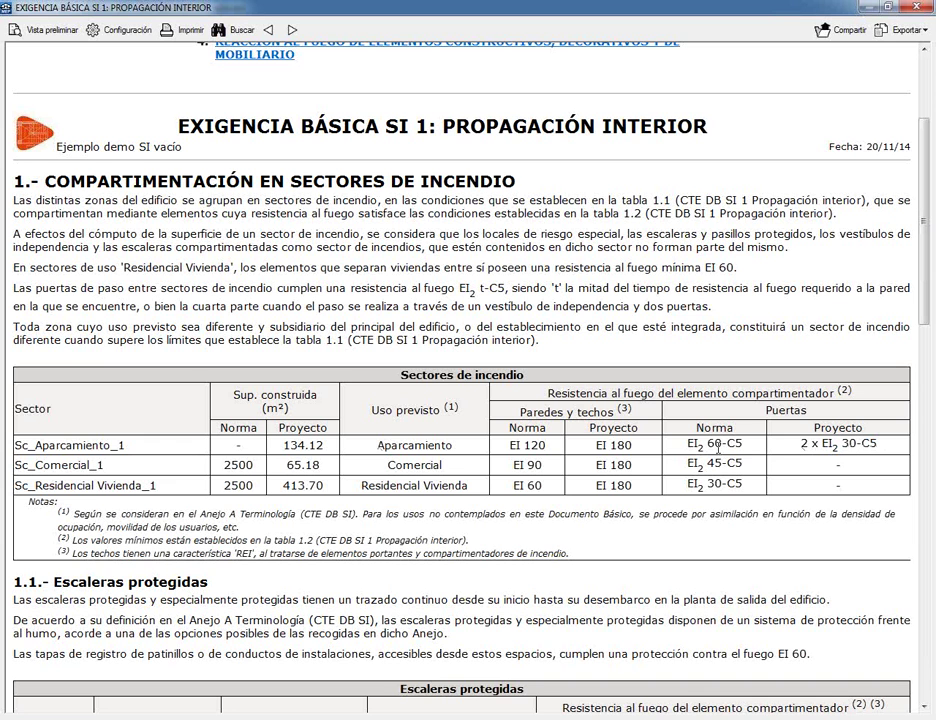
left_click_drag(690, 444, 745, 443)
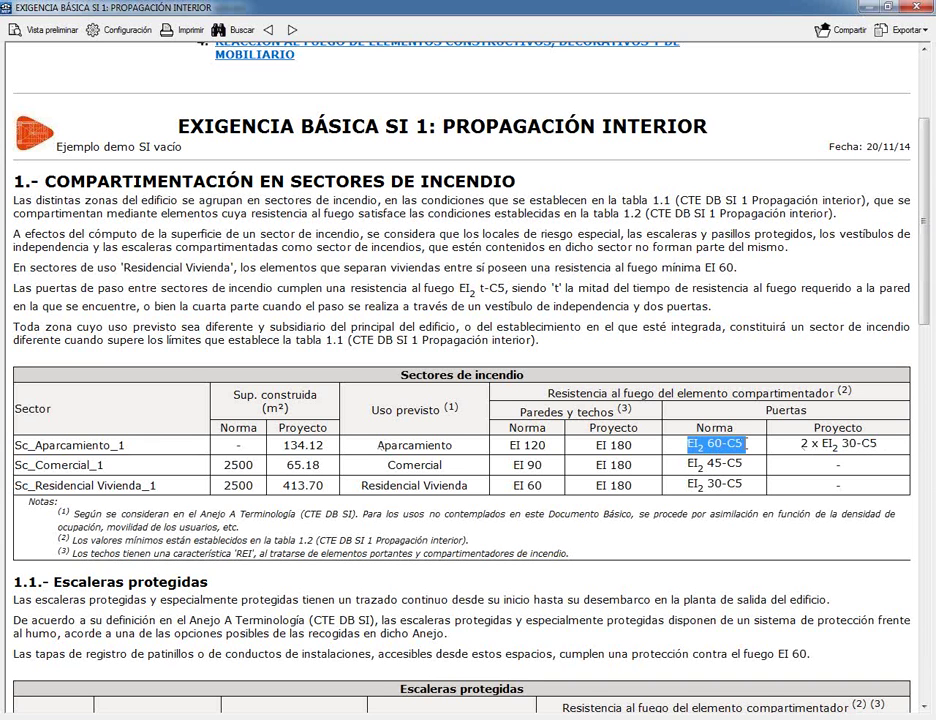
left_click_drag(806, 444, 879, 444)
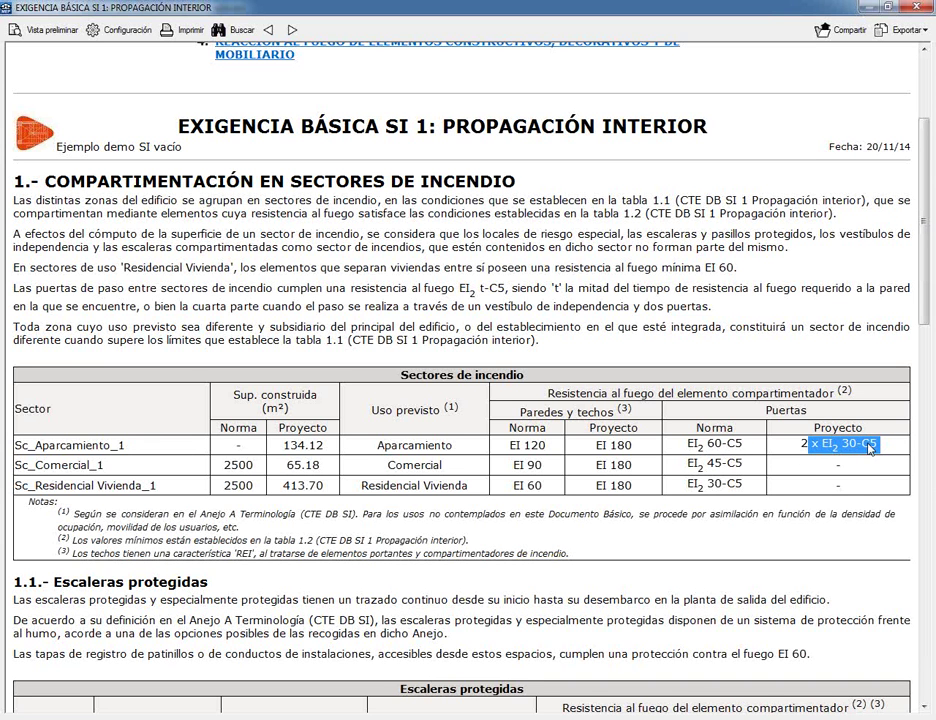
left_click(841, 444)
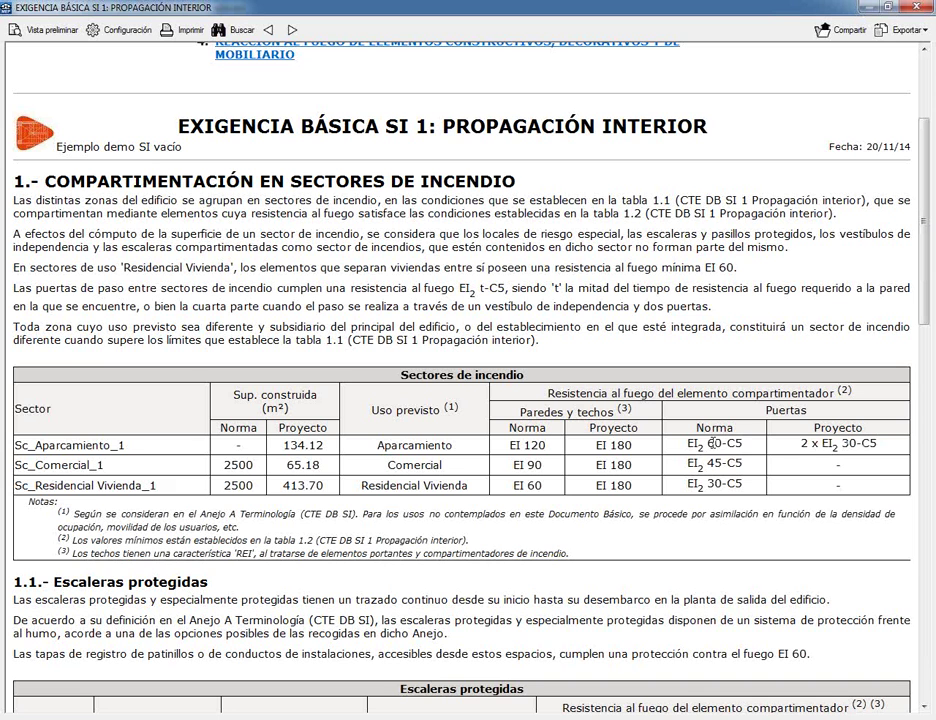
left_click_drag(709, 443, 743, 443)
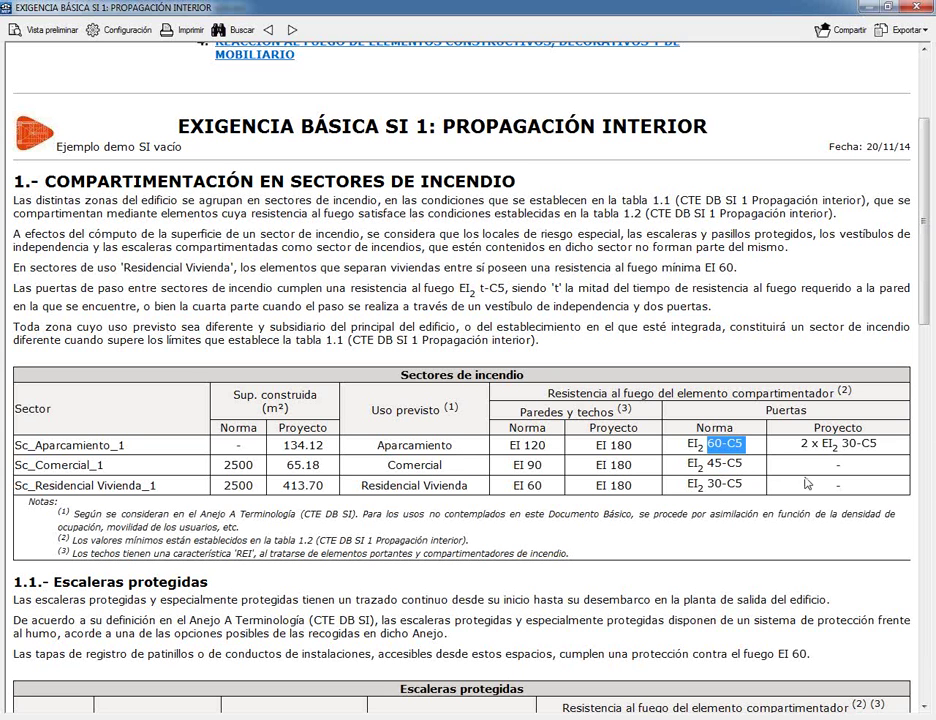
double_click(841, 464)
Review the SI 1 report from protected stairs through reaction to fire, view its export formats, and close the report.
scroll(437, 459, "down", 3)
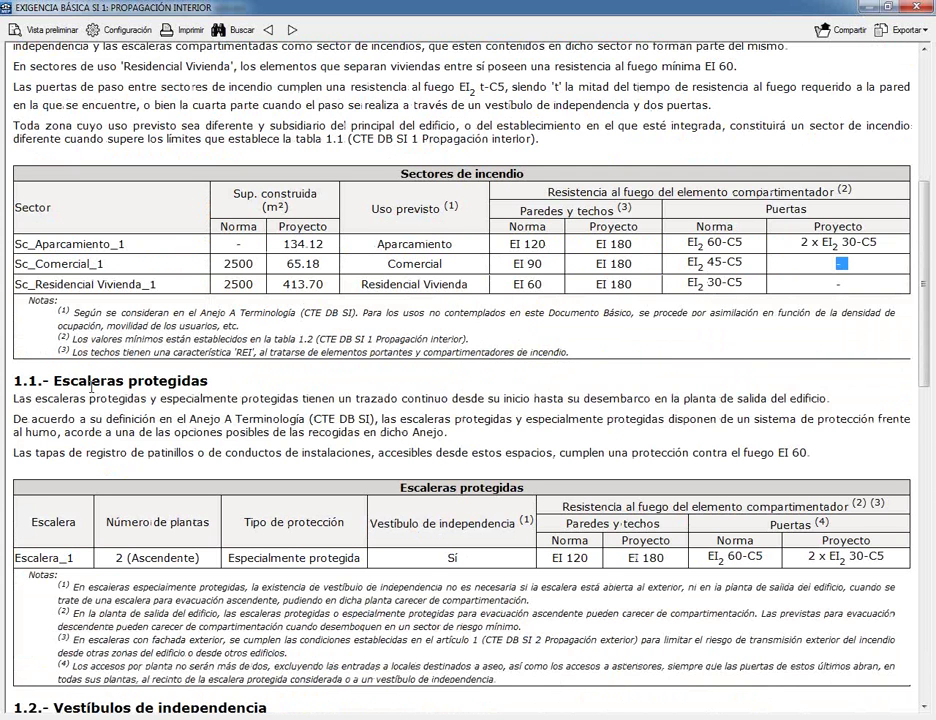
scroll(97, 381, "down", 4)
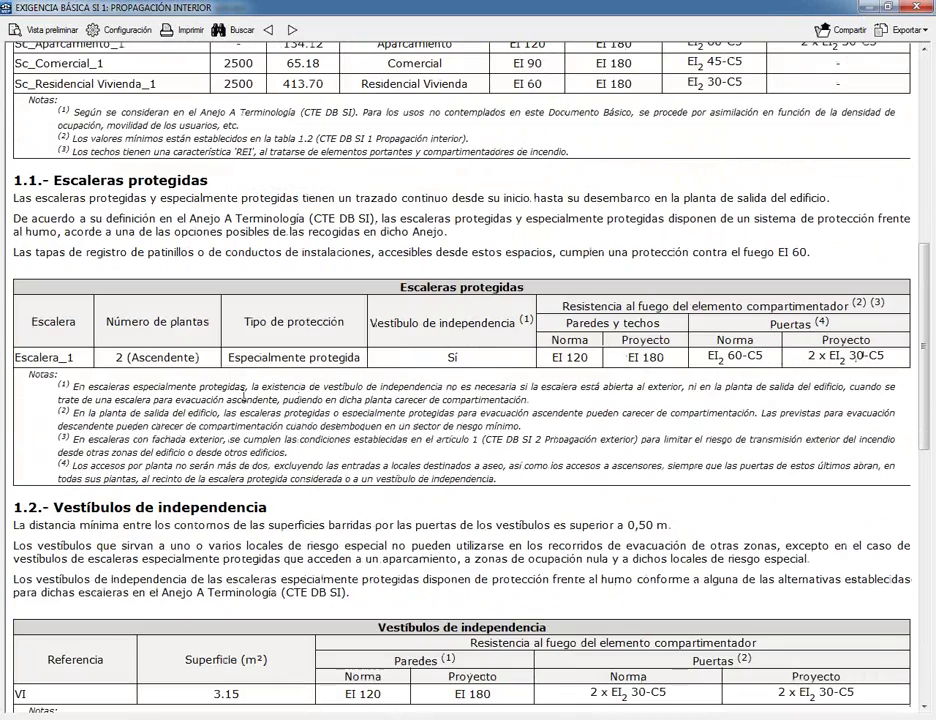
scroll(243, 395, "down", 6)
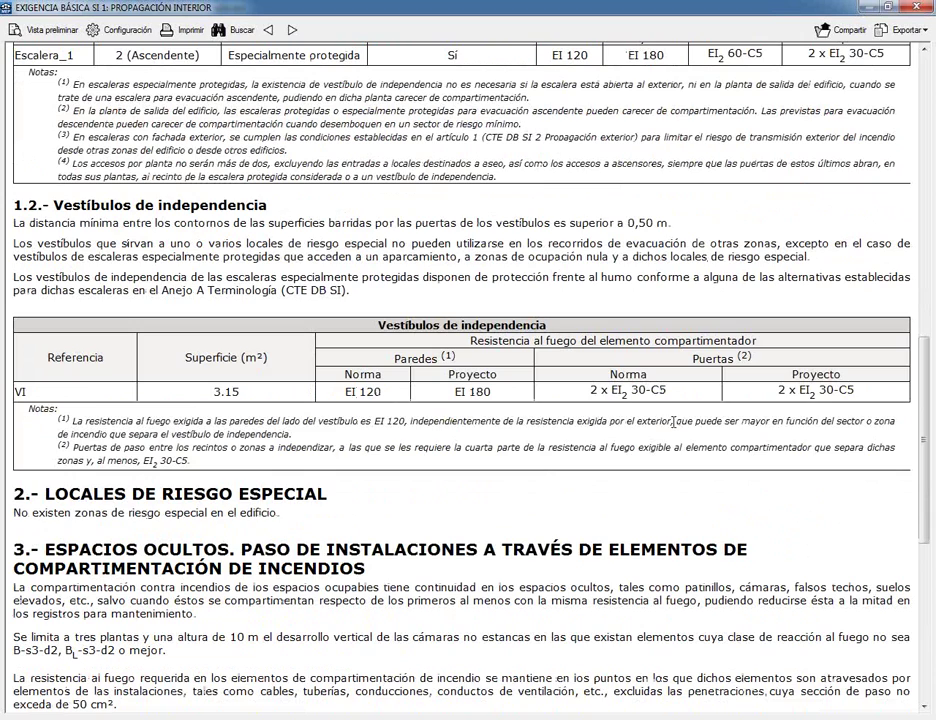
scroll(673, 424, "down", 10)
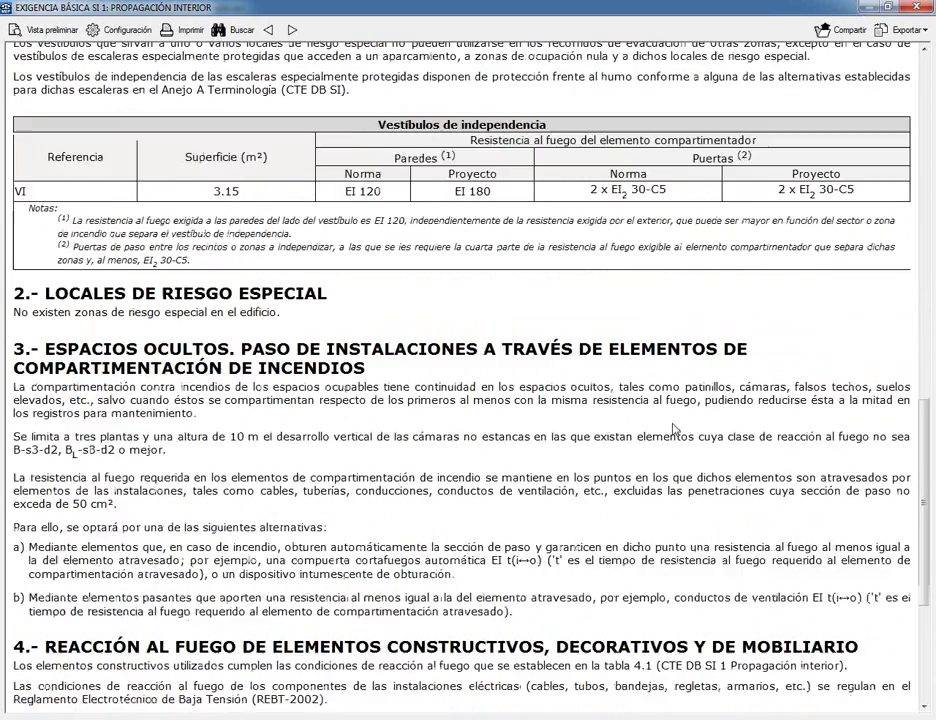
left_click(907, 30)
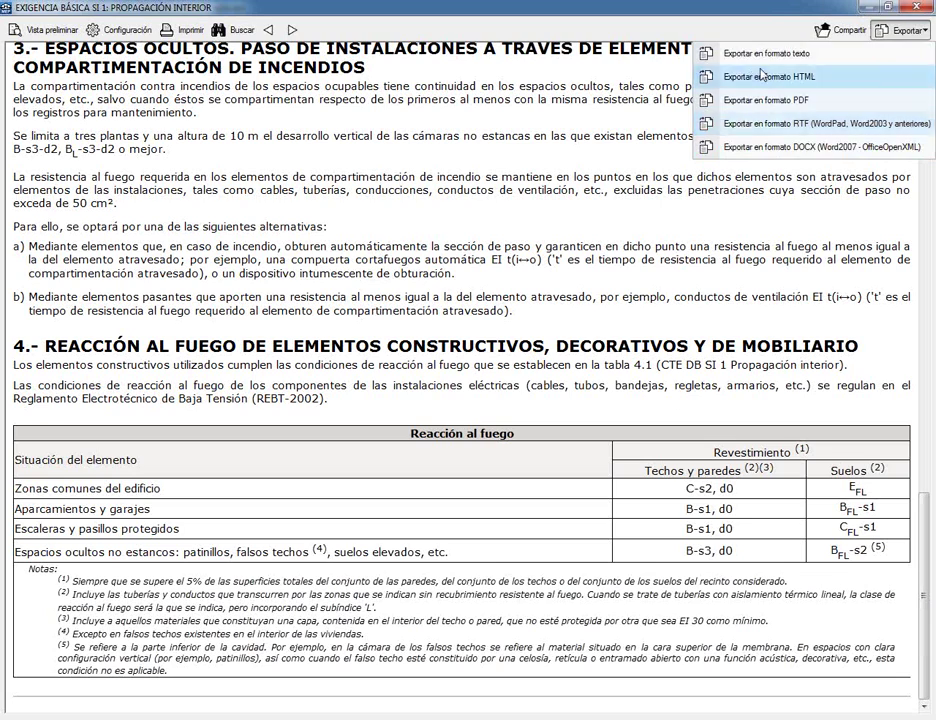
left_click(925, 9)
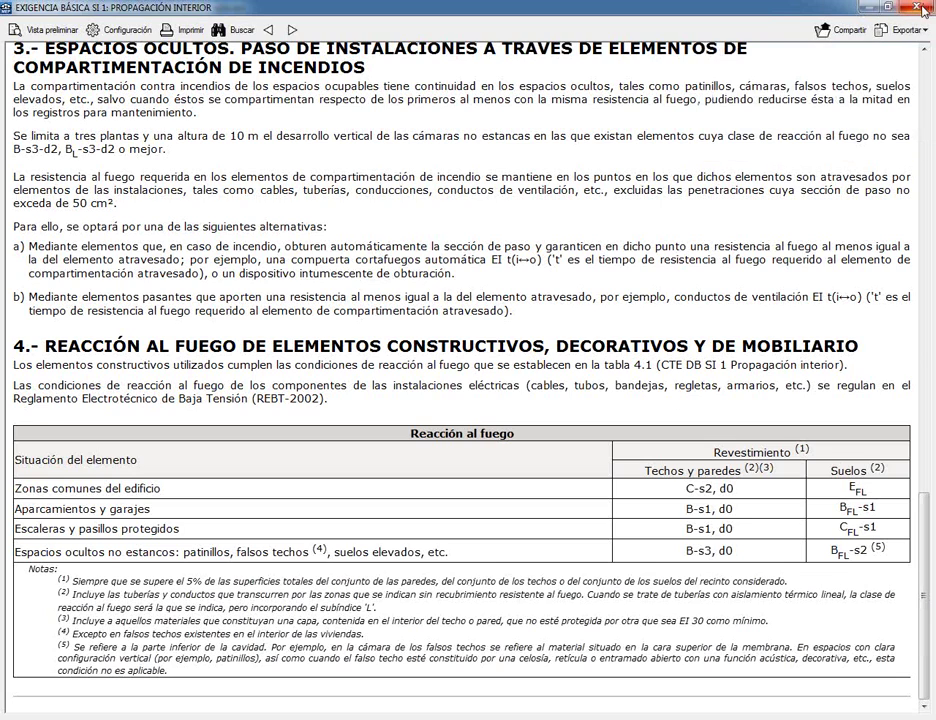
left_click(917, 8)
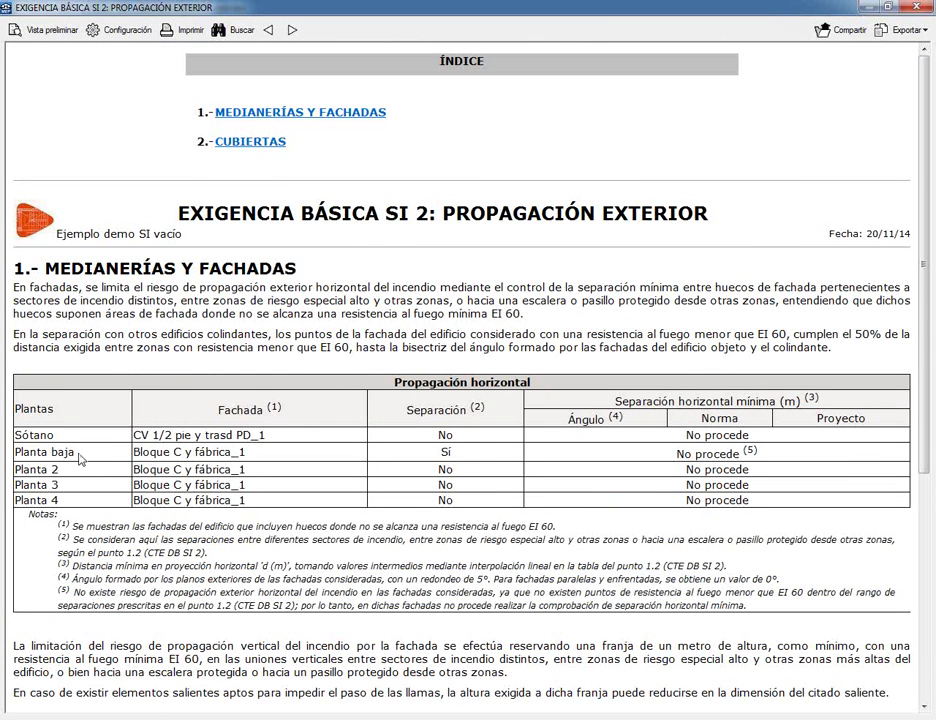
Check the Propagación horizontal and Propagación vertical separation tables in the SI 2 Propagación exterior report, and close the report.
double_click(442, 455)
triple_click(678, 458)
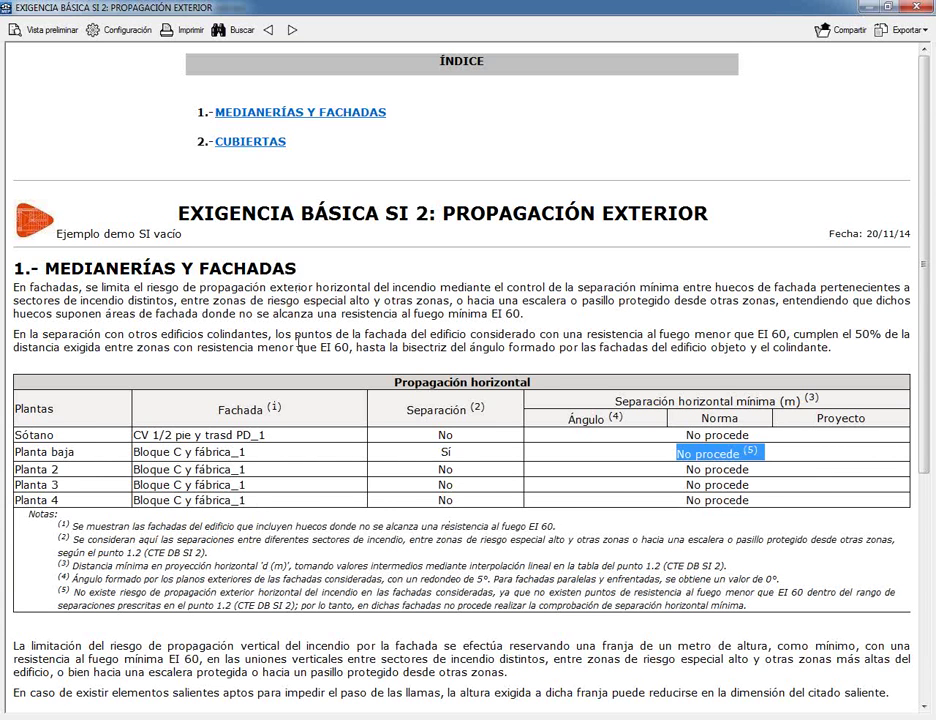
scroll(262, 428, "down", 3)
scroll(257, 426, "down", 5)
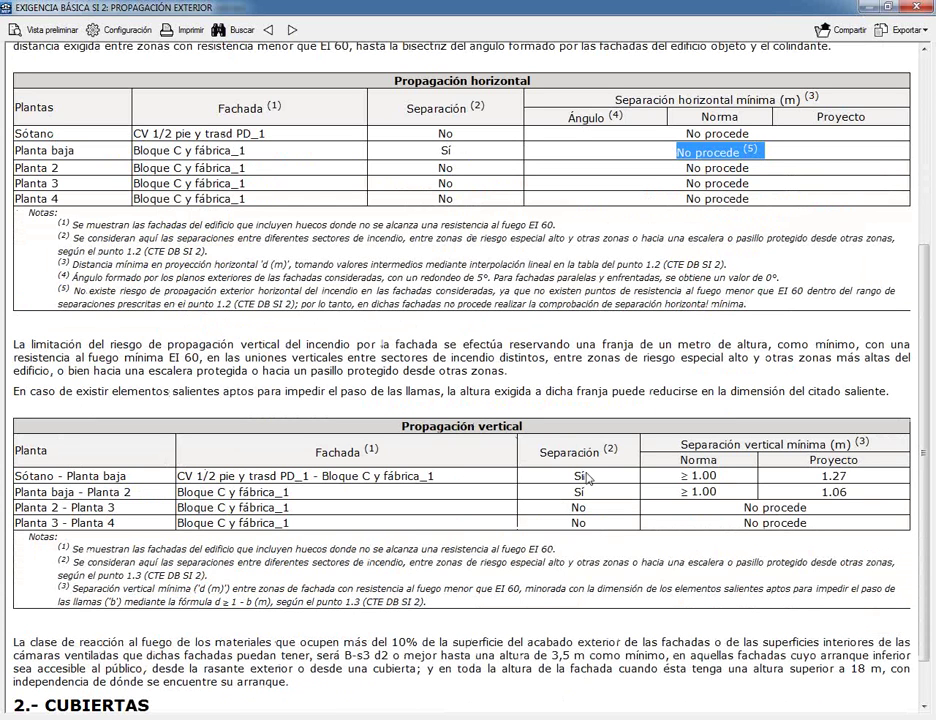
left_click(832, 476)
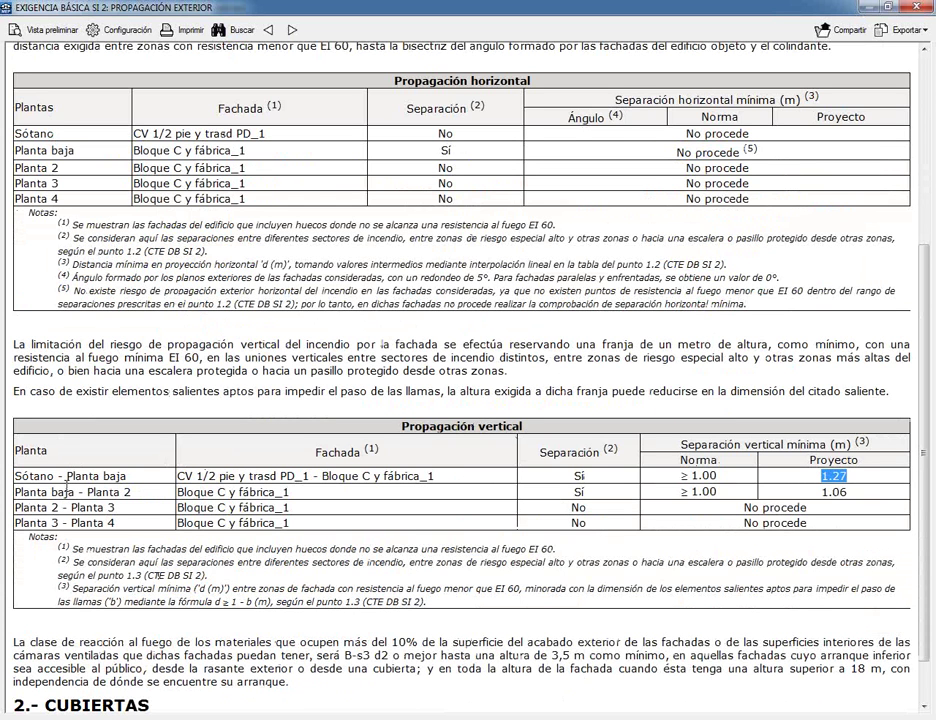
left_click(579, 491)
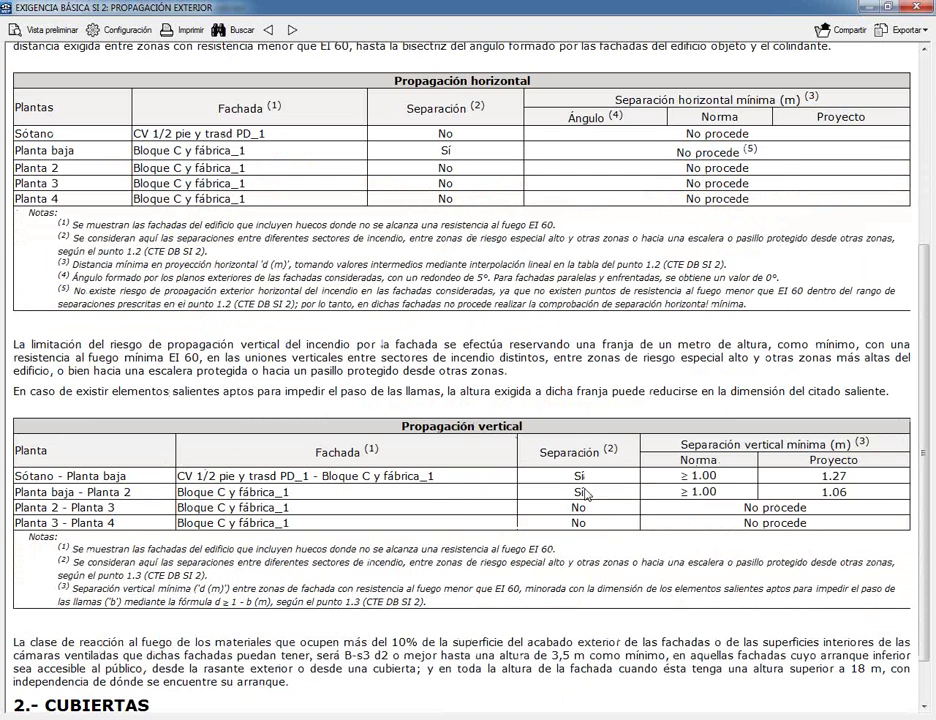
left_click(688, 491)
left_click(824, 491)
scroll(293, 441, "down", 1)
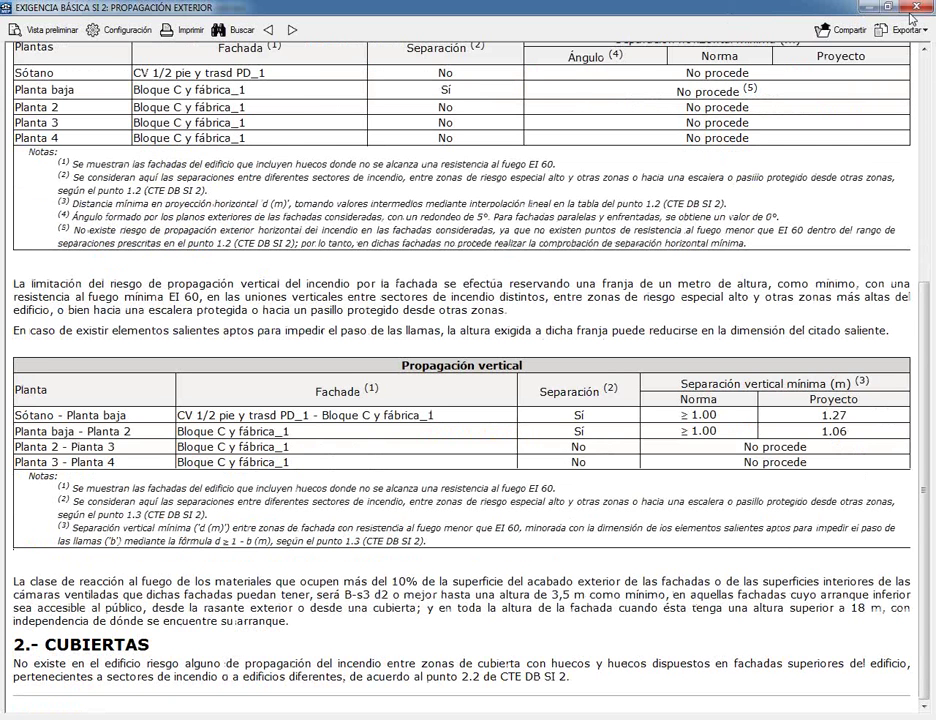
key("Escape")
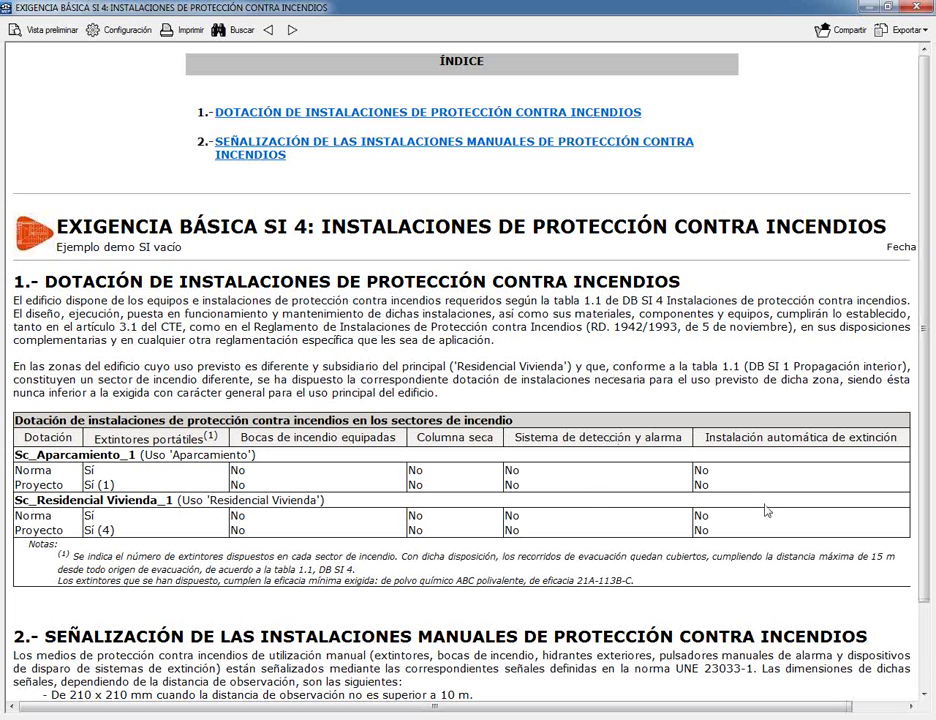
Review the equipment provision and signage sections of the SI 4 report, close it, and close the SI 5 Intervención de los bomberos report.
double_click(705, 471)
double_click(87, 471)
left_click(439, 372)
scroll(494, 398, "down", 1)
scroll(494, 398, "down", 1)
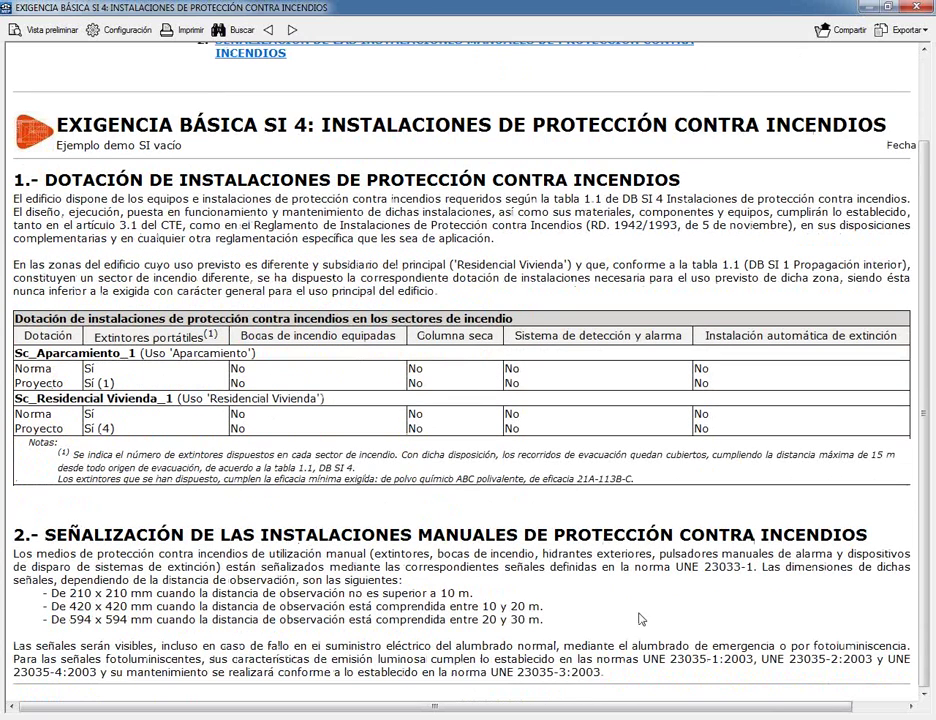
left_click(921, 7)
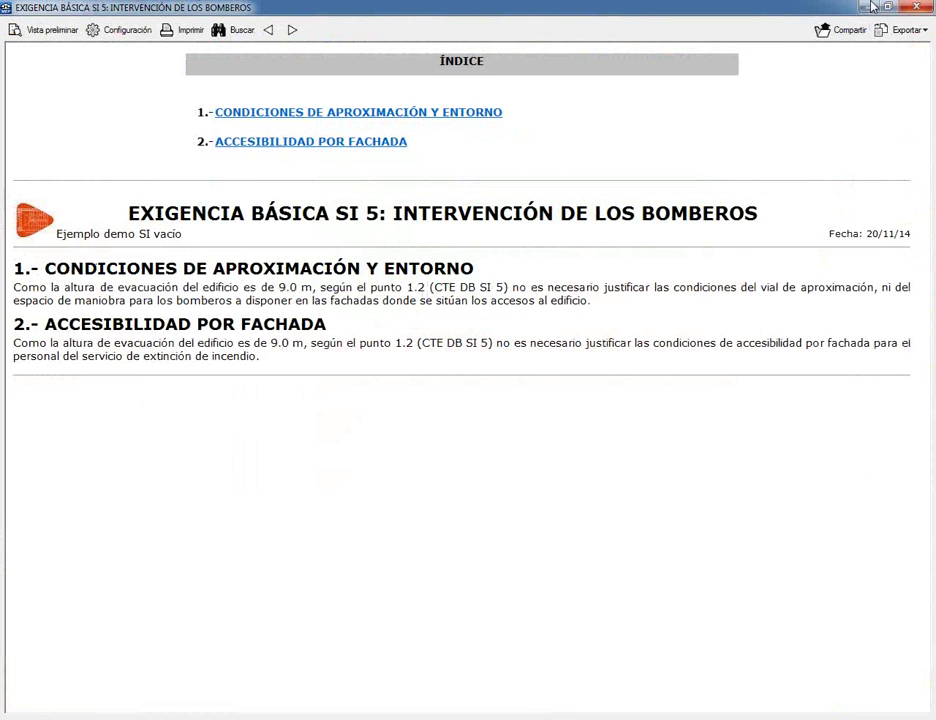
left_click(918, 9)
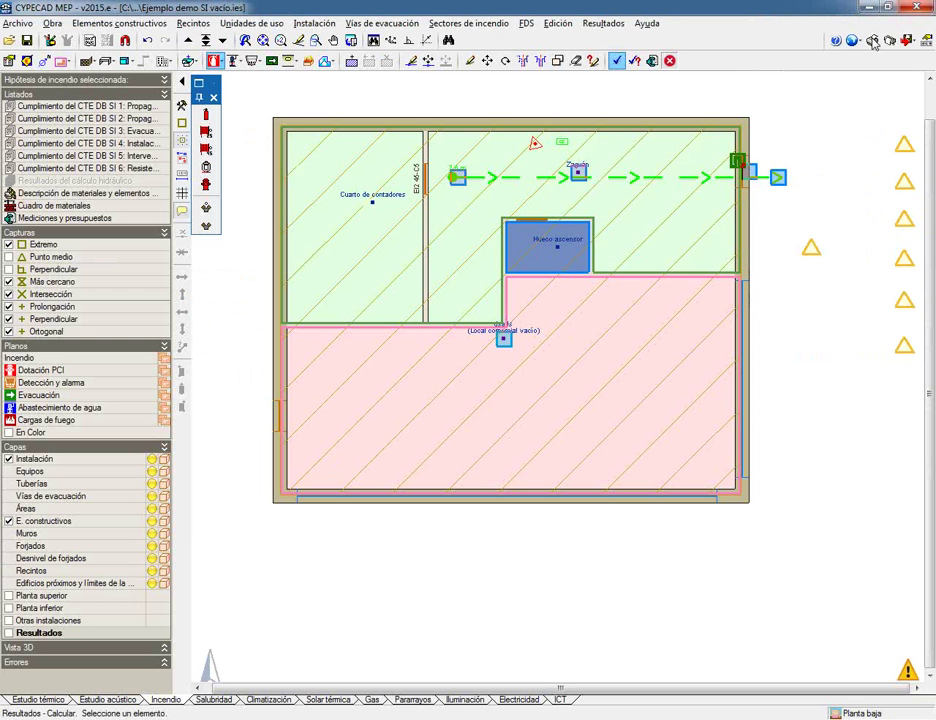
Compose the Incendio plans for DXF output with Vista 3D del edificio included, and show all drawings in detail.
double_click(124, 170)
left_click(888, 41)
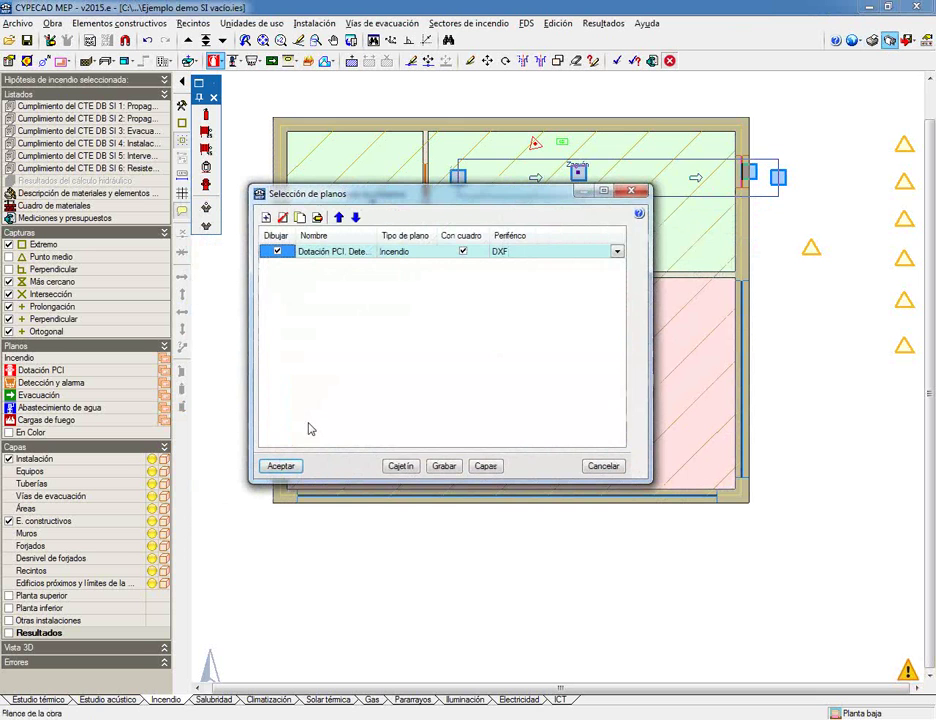
left_click(338, 217)
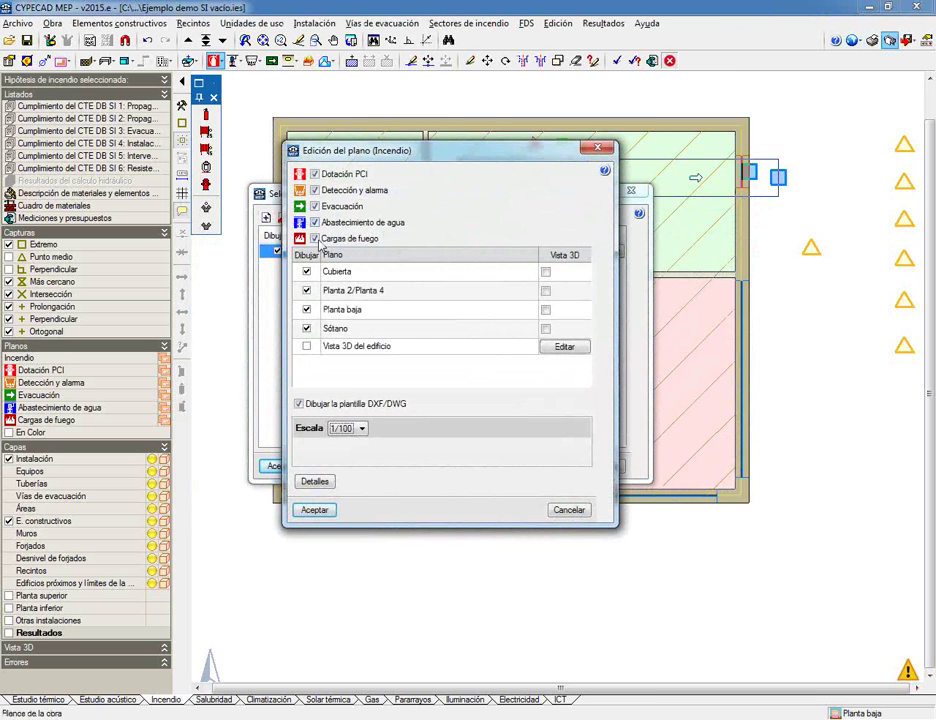
left_click(307, 346)
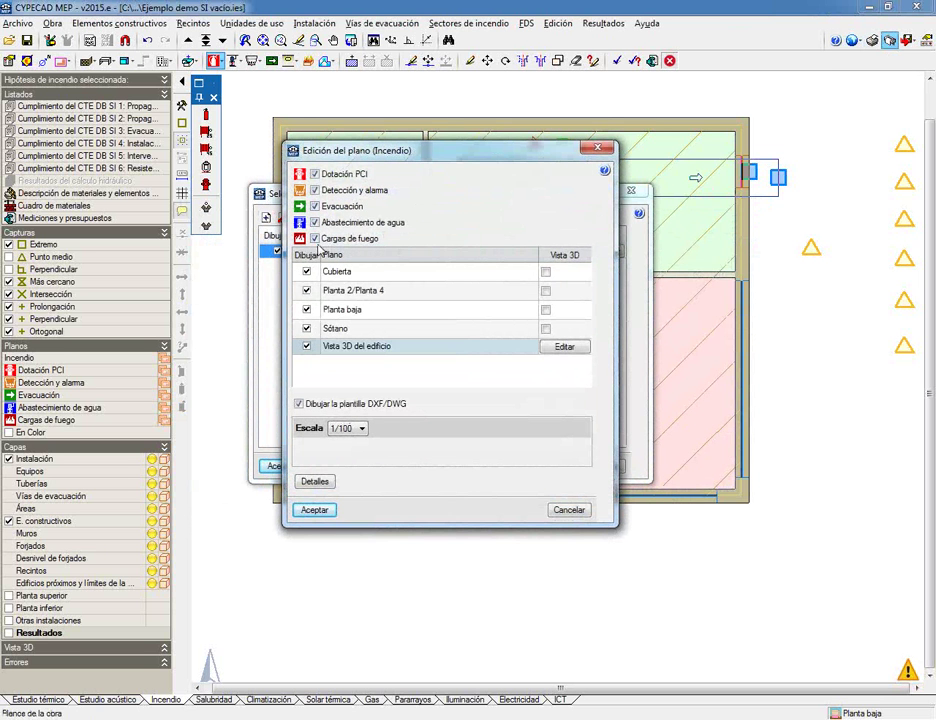
left_click(314, 509)
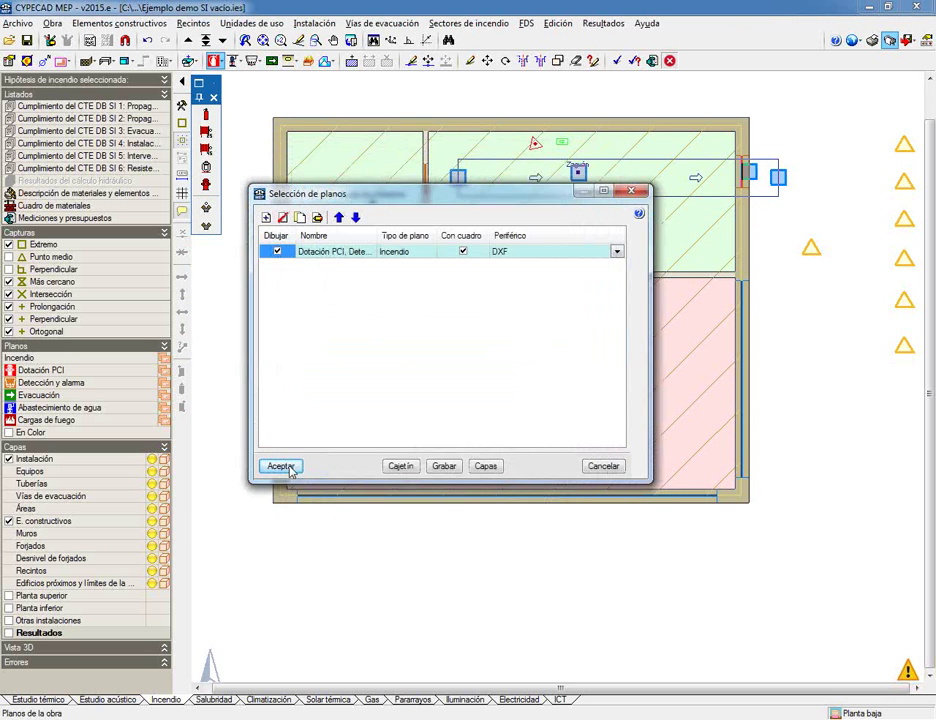
left_click(276, 466)
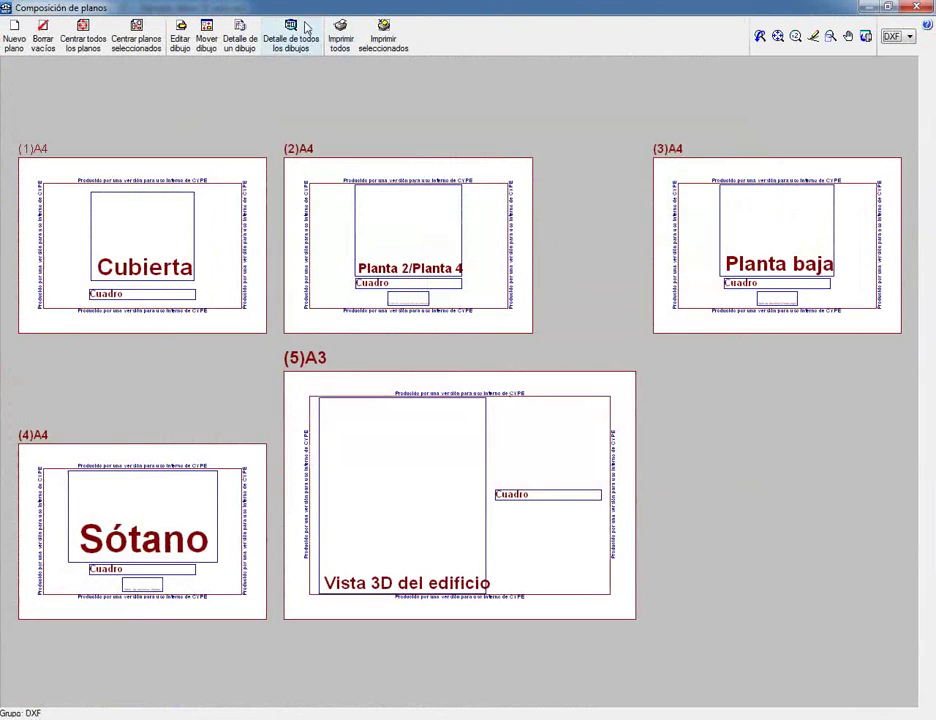
left_click(300, 29)
Examine the Sótano, Planta 2/Planta 4, Planta baja and Vista 3D del edificio sheets, and close the plan composition and plan selection.
scroll(163, 470, "up", 8)
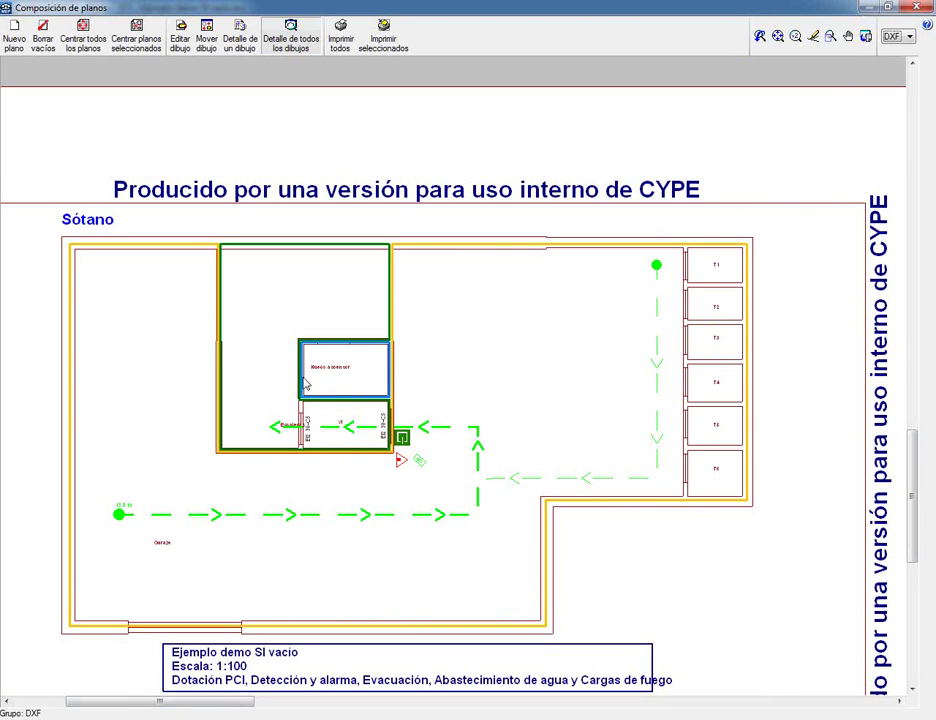
scroll(305, 398, "up", 2)
scroll(305, 405, "down", 5)
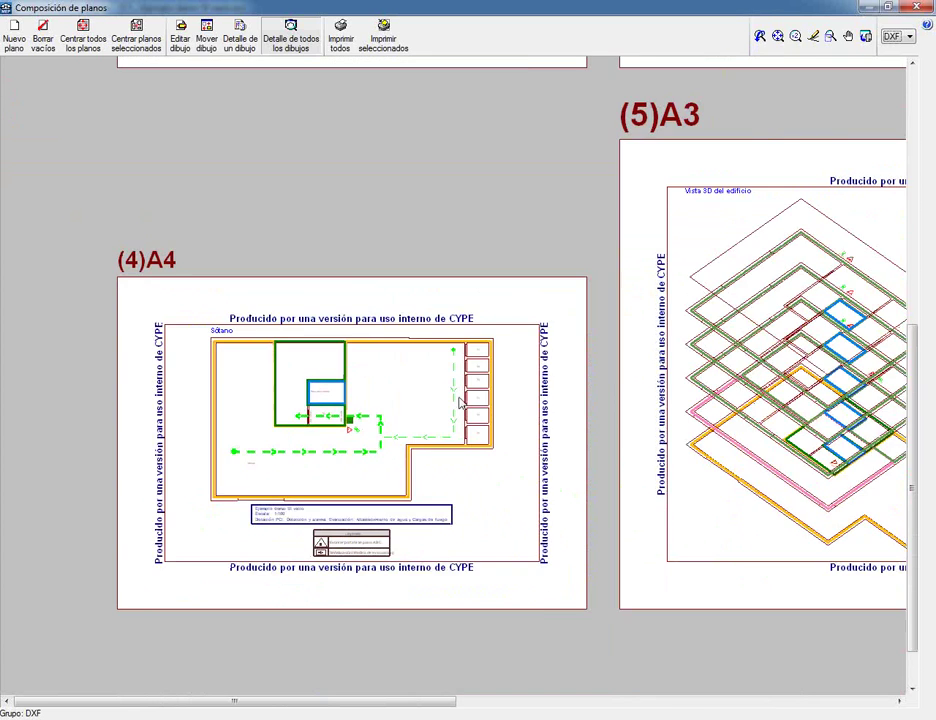
scroll(510, 514, "up", 5)
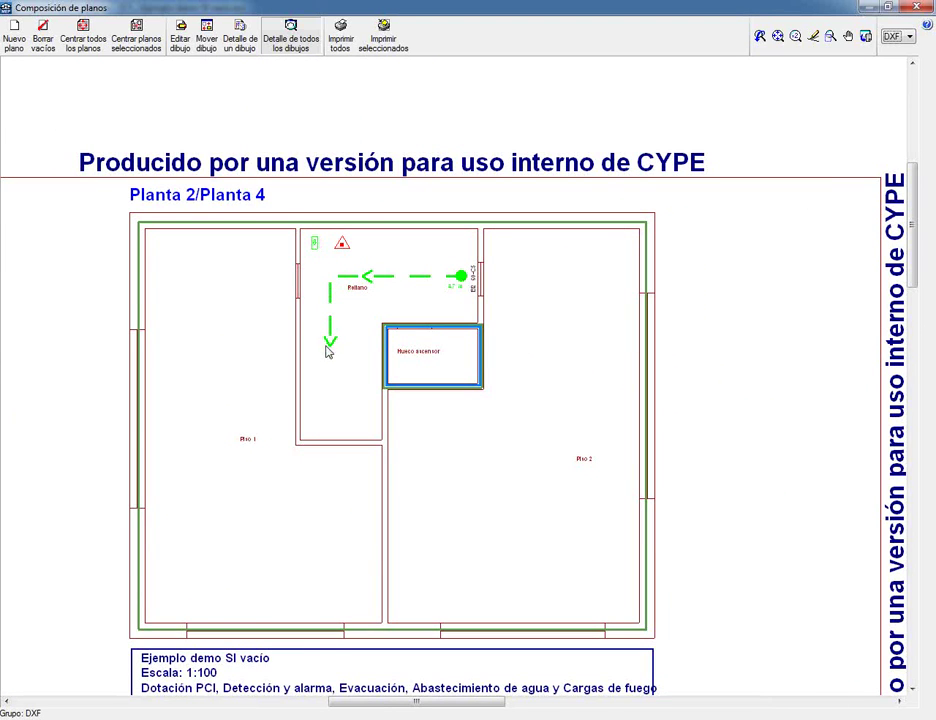
scroll(326, 351, "down", 1)
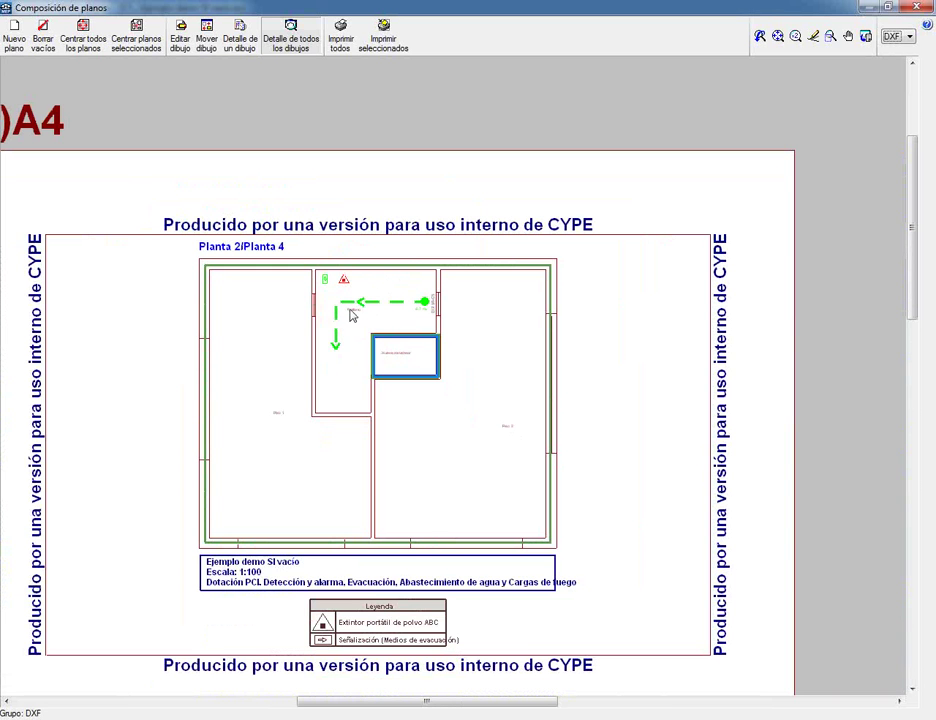
scroll(430, 355, "down", 2)
scroll(865, 377, "right", 5)
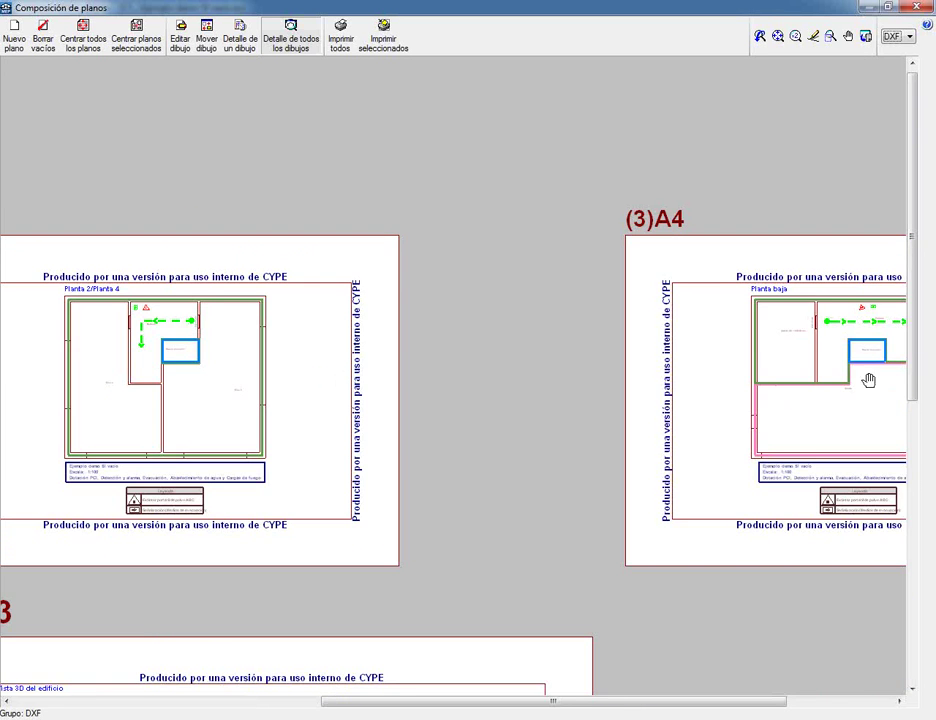
scroll(478, 343, "up", 3)
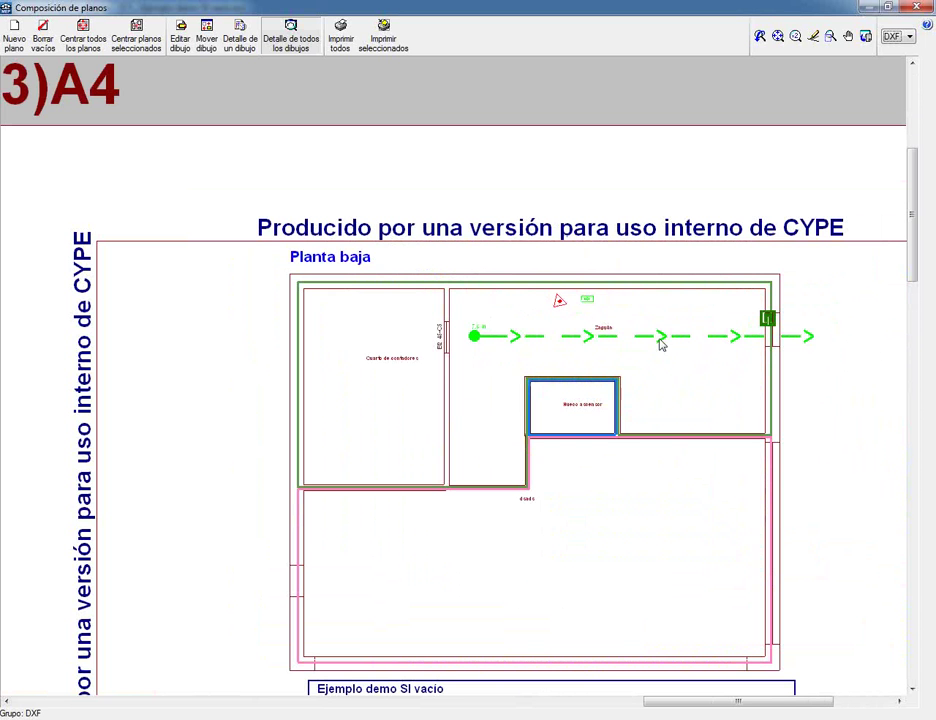
scroll(484, 333, "up", 2)
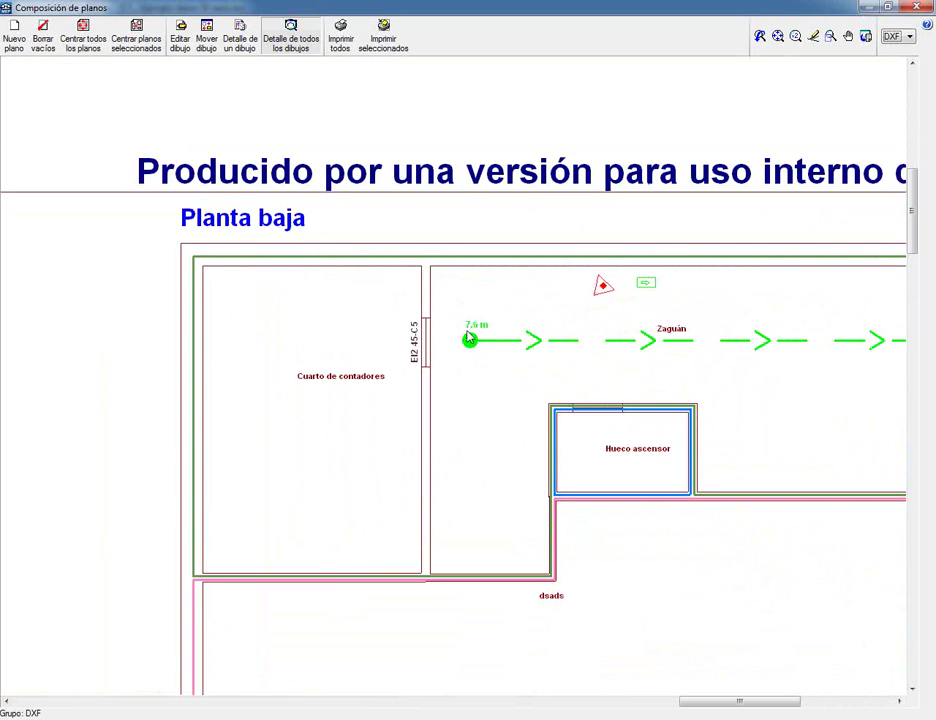
scroll(483, 330, "down", 2)
scroll(655, 325, "up", 3)
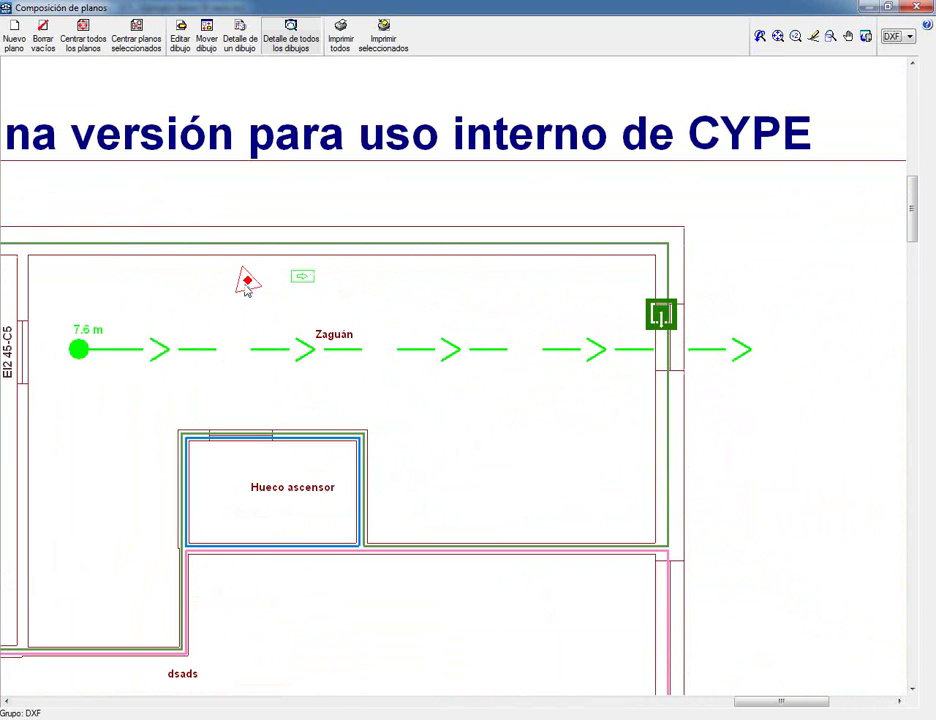
scroll(247, 285, "down", 5)
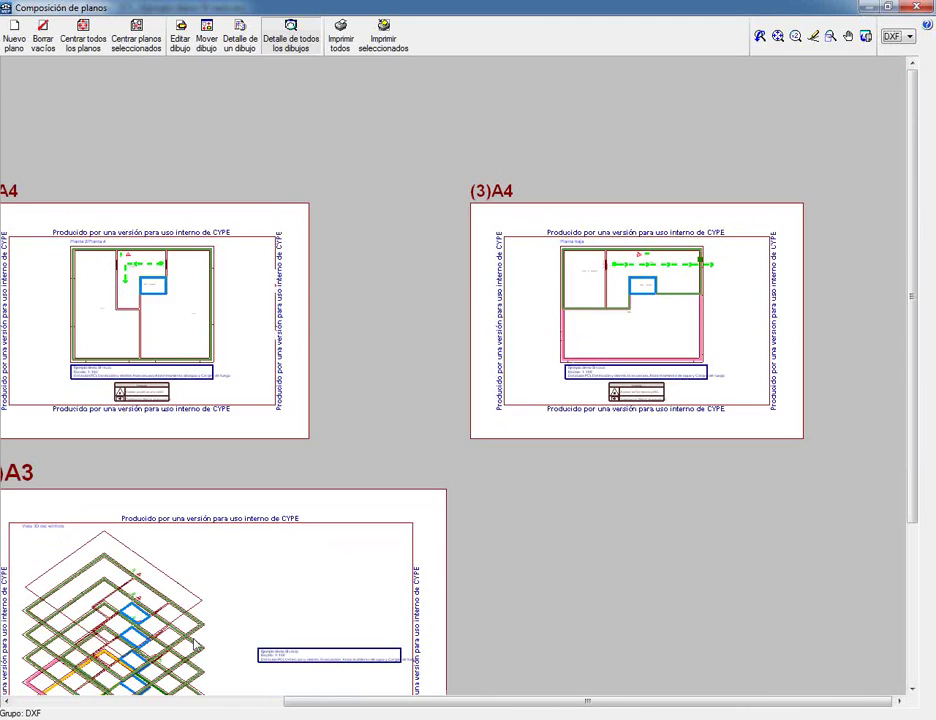
middle_click_drag(194, 639, 379, 428)
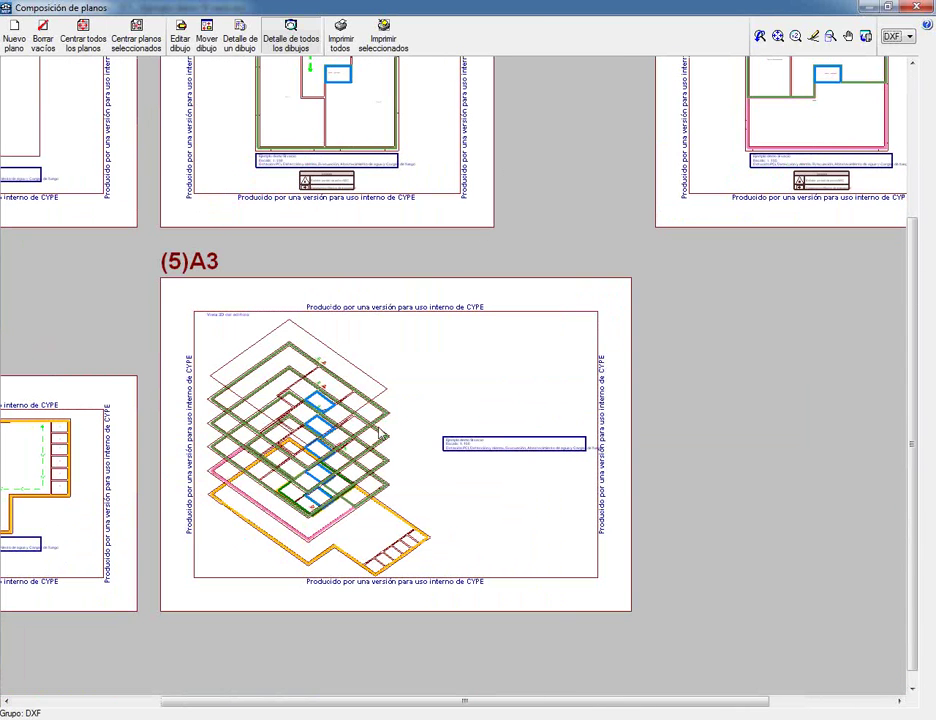
left_click(914, 8)
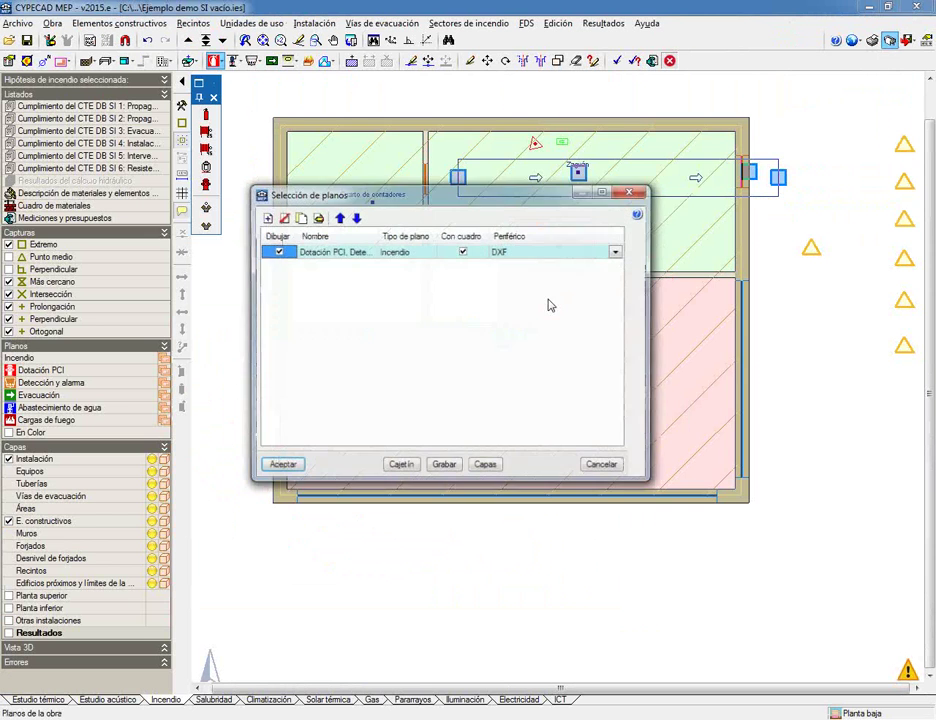
left_click(602, 466)
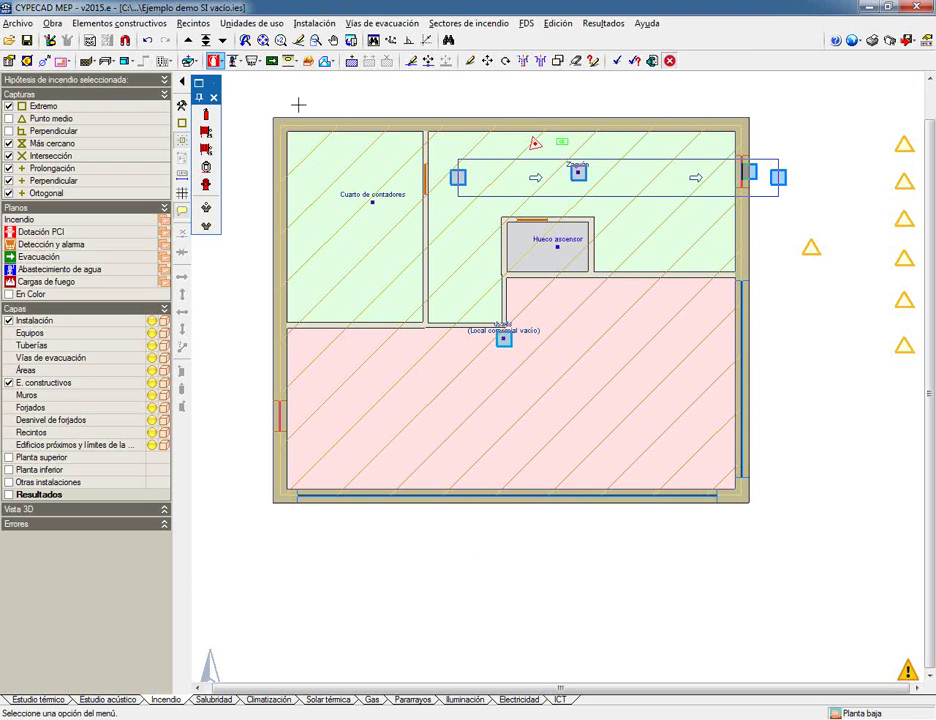
Draw a new three-segment evacuation route across the Local comercial vacío on Planta baja, ending outside its door on the façade opposite the Zaguán exit.
left_click(271, 61)
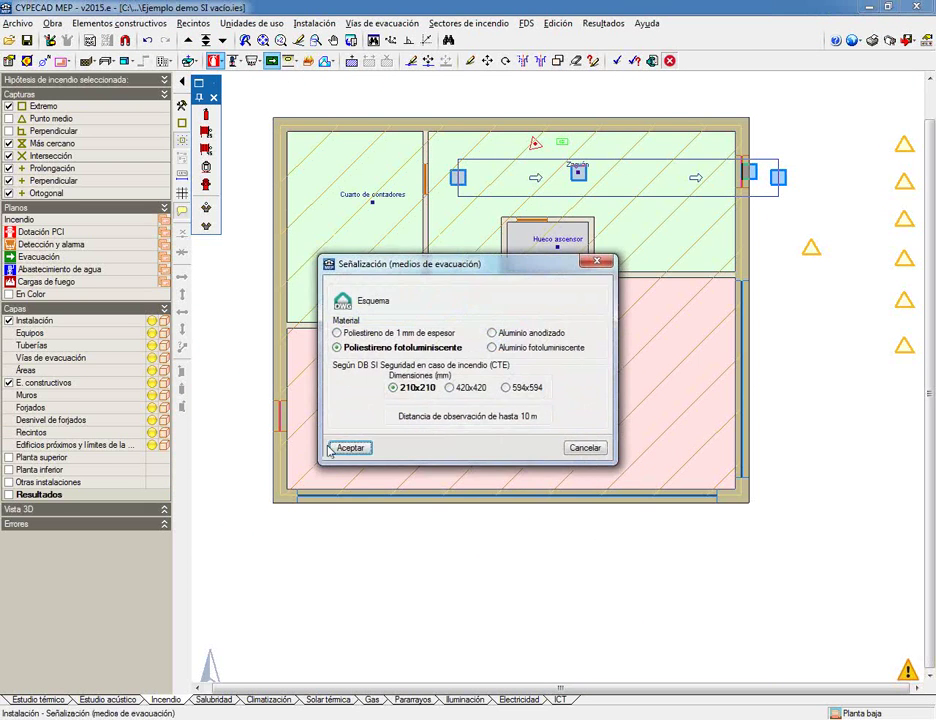
left_click(345, 447)
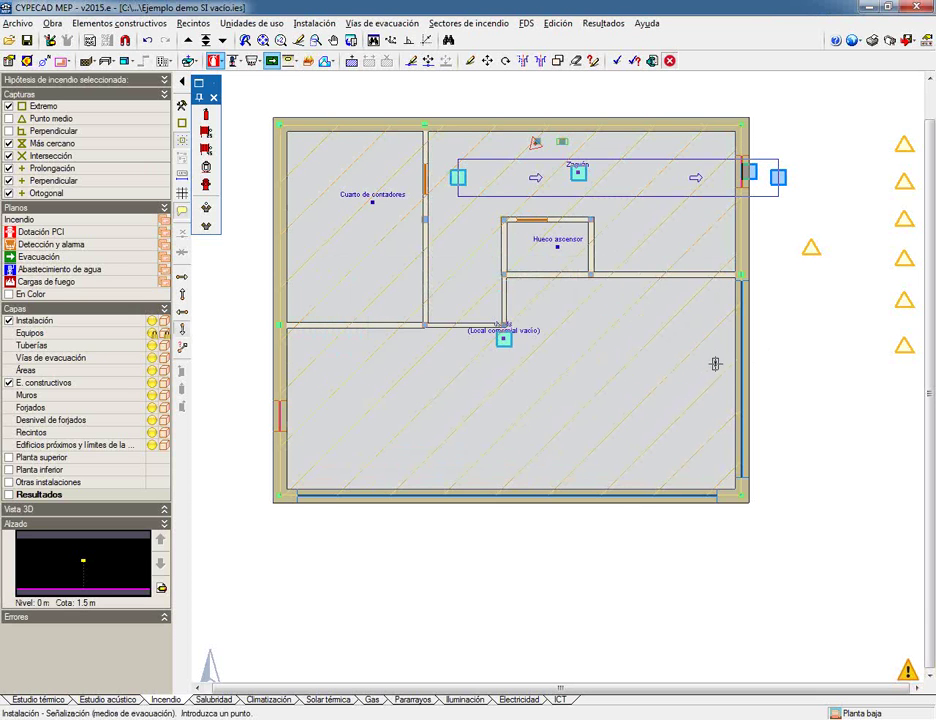
left_click(396, 23)
left_click(380, 38)
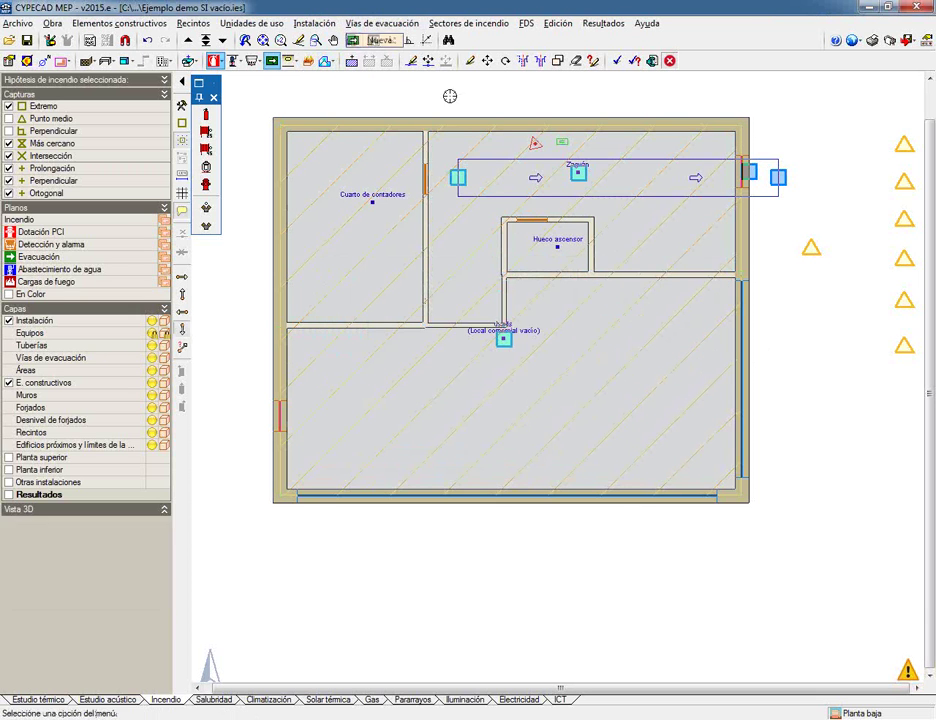
key("Return")
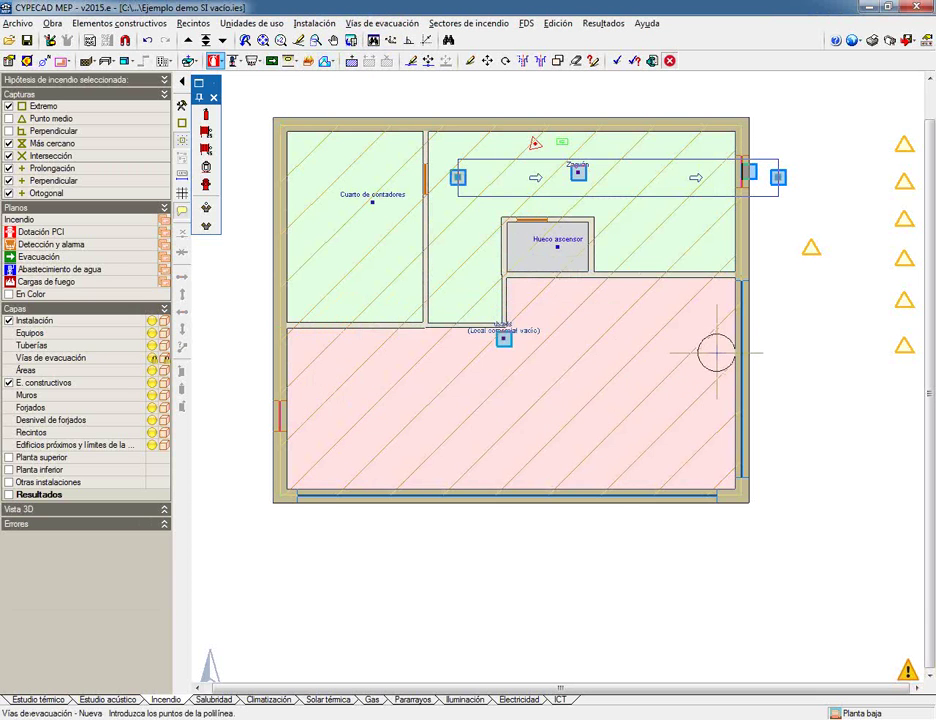
left_click(716, 353)
left_click(560, 354)
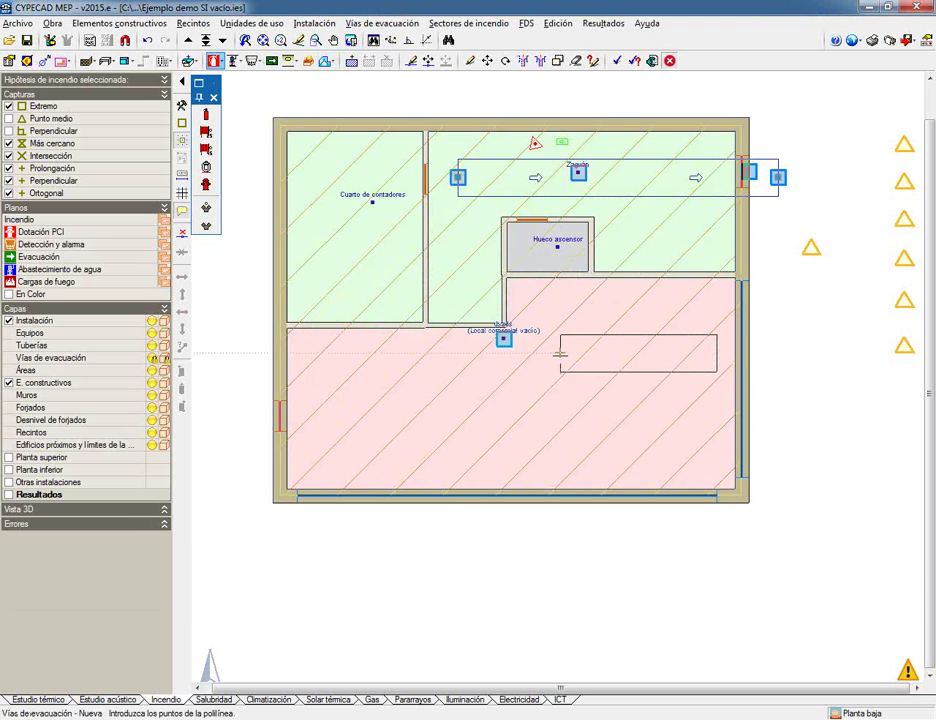
left_click(560, 417)
left_click(248, 417)
key("Escape")
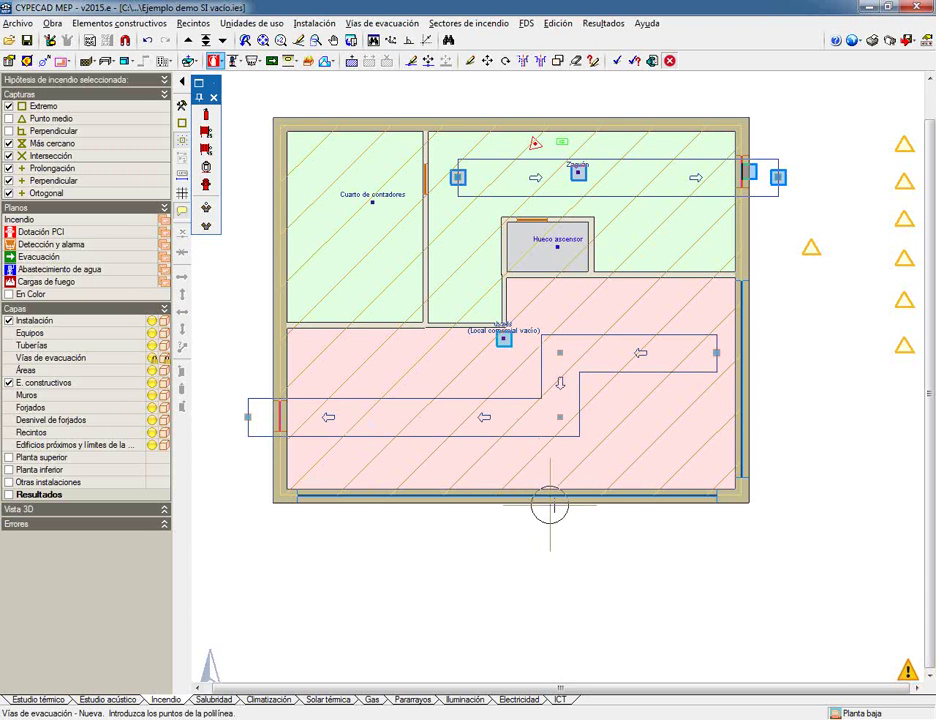
Define a Madera fire load measuring 1.00 m in X, Y and Z.
mouse_move(502, 341)
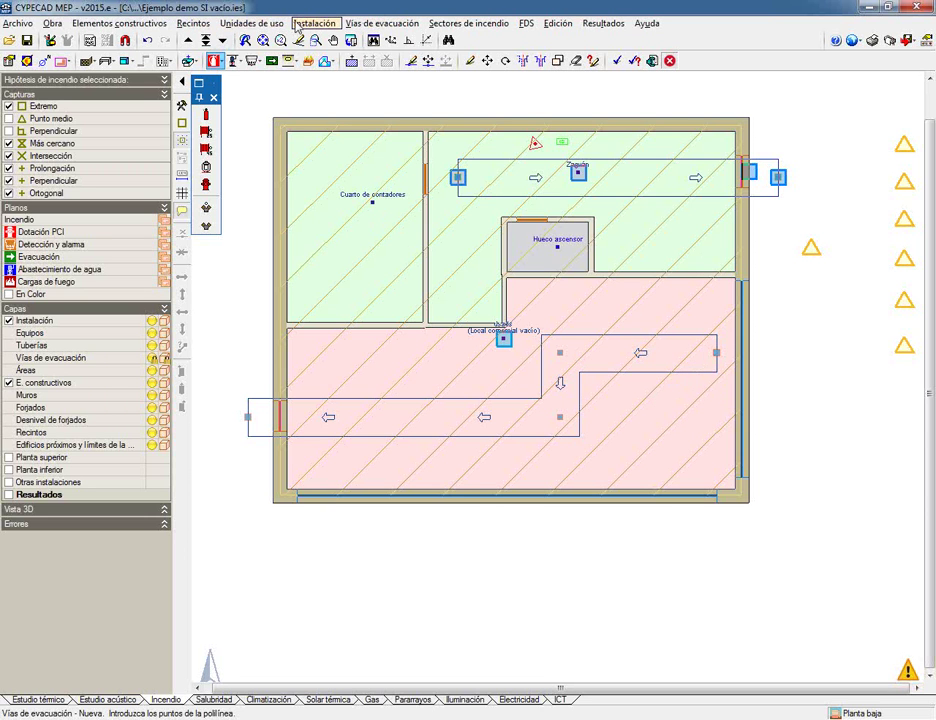
left_click(314, 23)
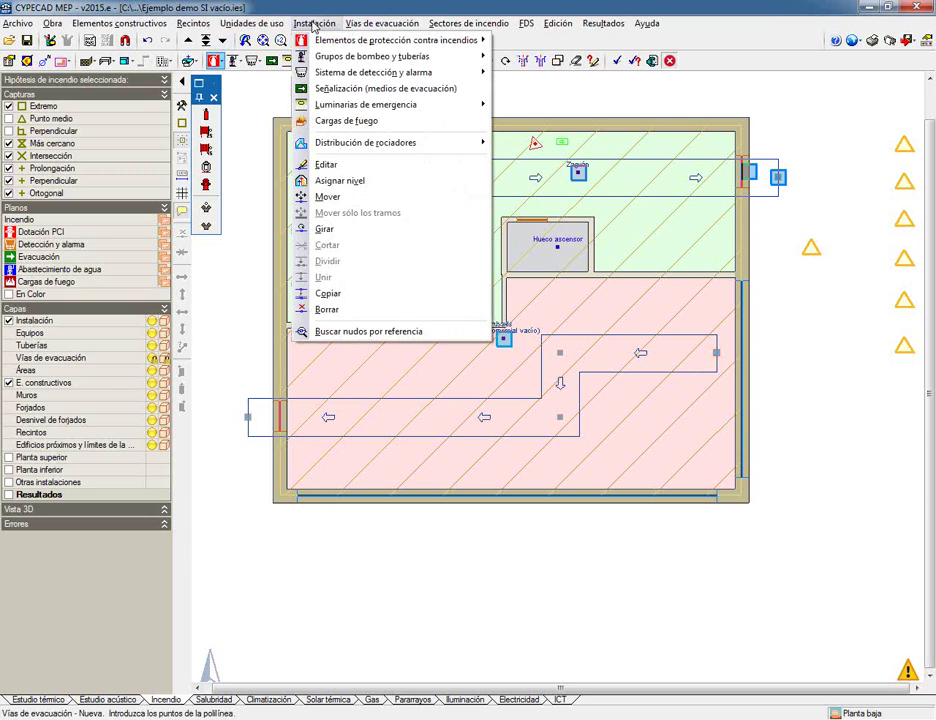
left_click(347, 121)
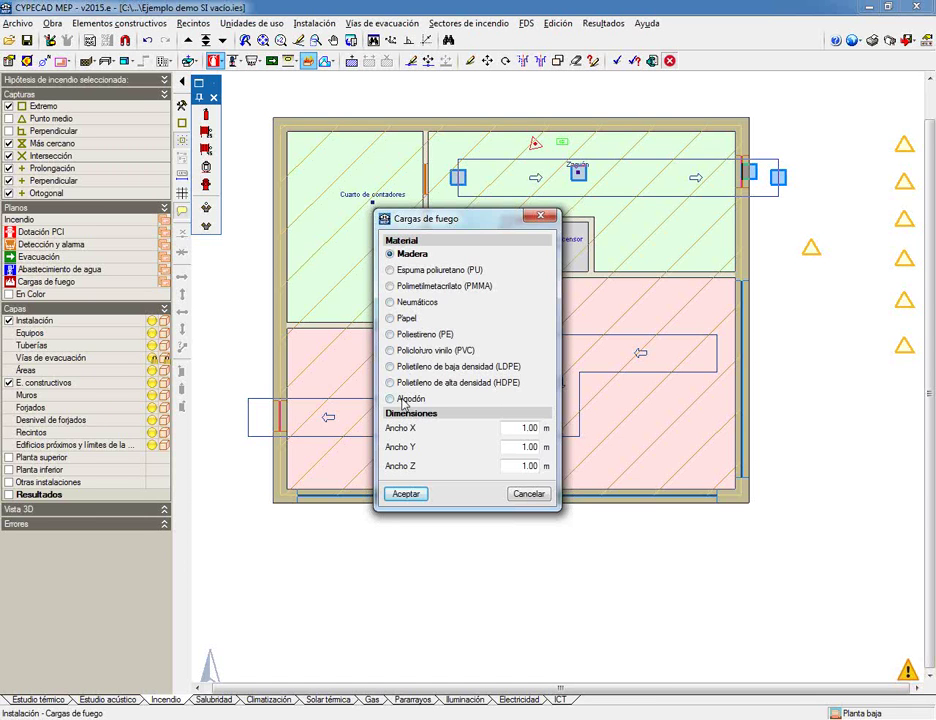
double_click(520, 428)
key("Tab")
key("Tab")
left_click_drag(521, 466, 539, 469)
left_click(521, 466)
left_click(405, 494)
Place four fire loads in a two-by-two group in the Local comercial vacío, in the corner between the Zaguán wall and the glazed façade.
scroll(675, 297, "up", 1)
scroll(678, 301, "up", 1)
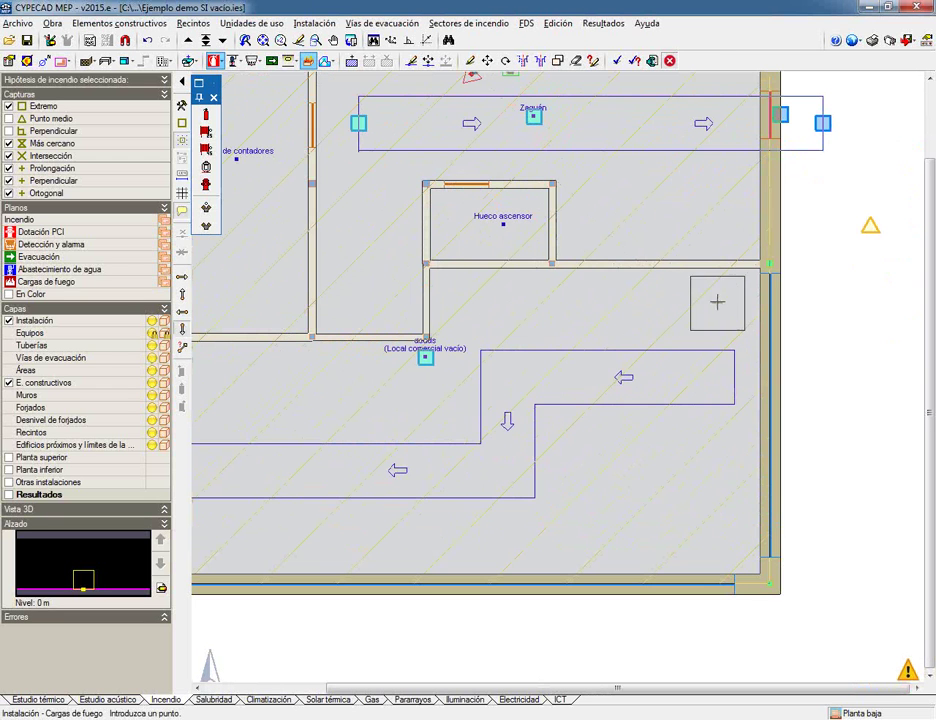
left_click(720, 303)
left_click(658, 301)
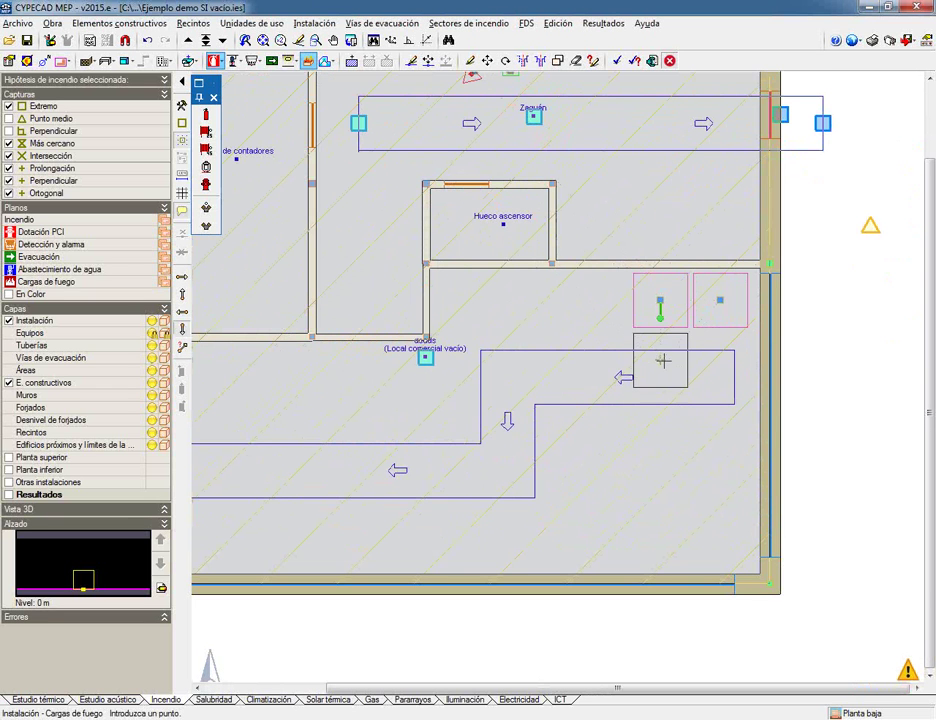
left_click(660, 360)
left_click(720, 360)
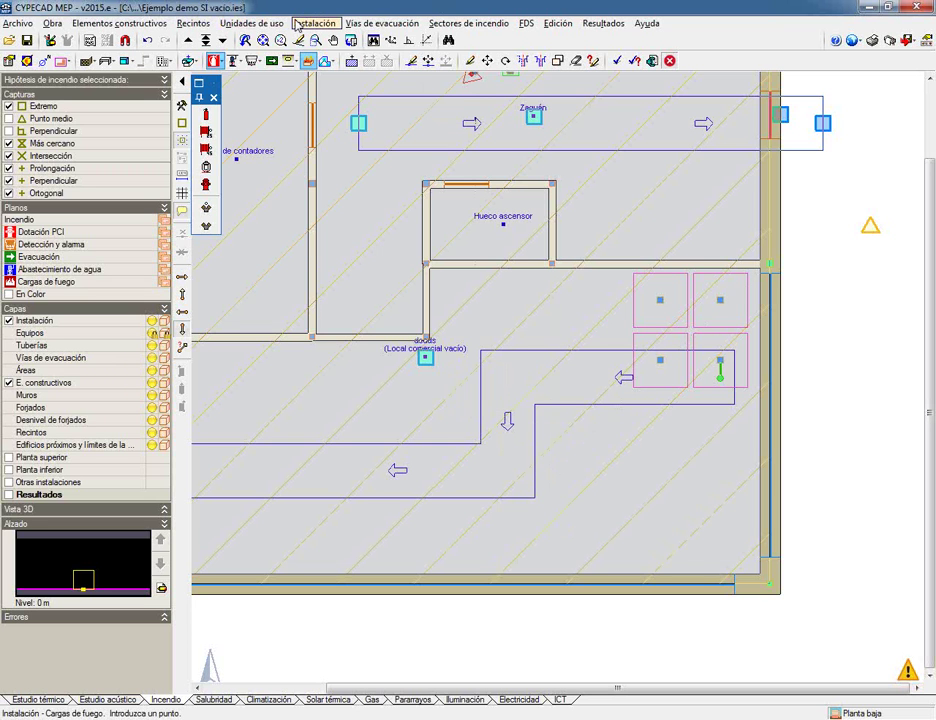
Enable the FDS dynamic fire simulation in its general data, with discretization cell sizes of 35 cm in X,Y and 35 cm in Z.
left_click(314, 23)
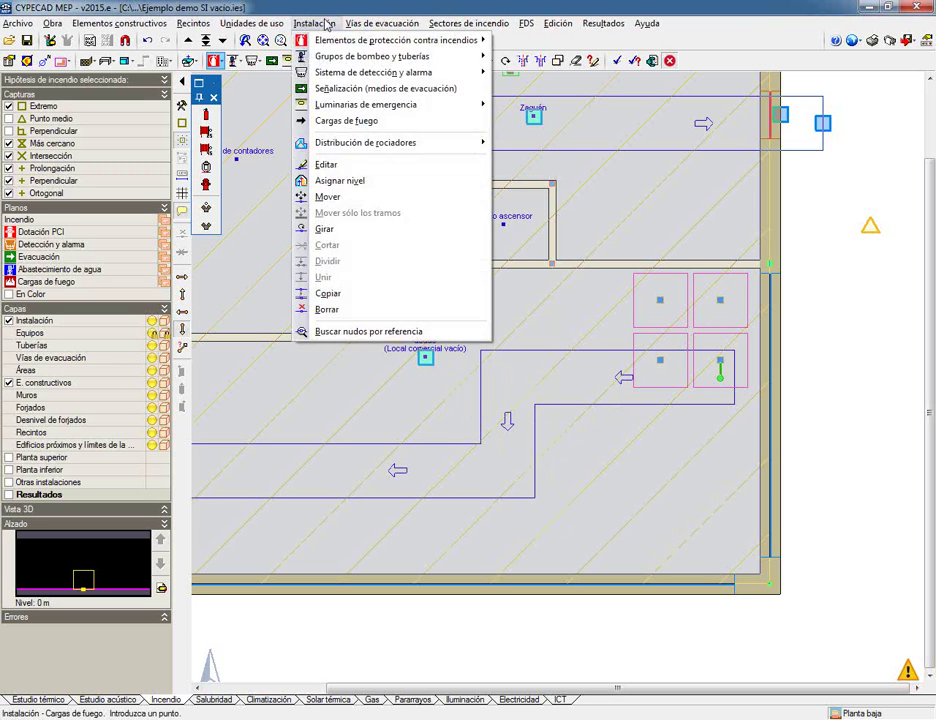
mouse_move(530, 25)
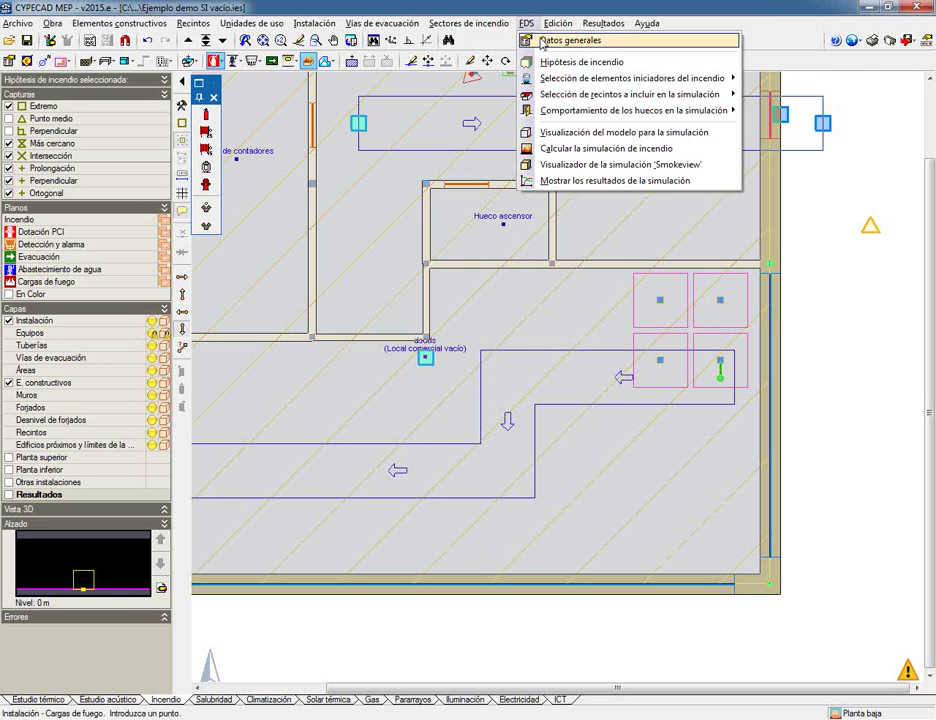
left_click(541, 41)
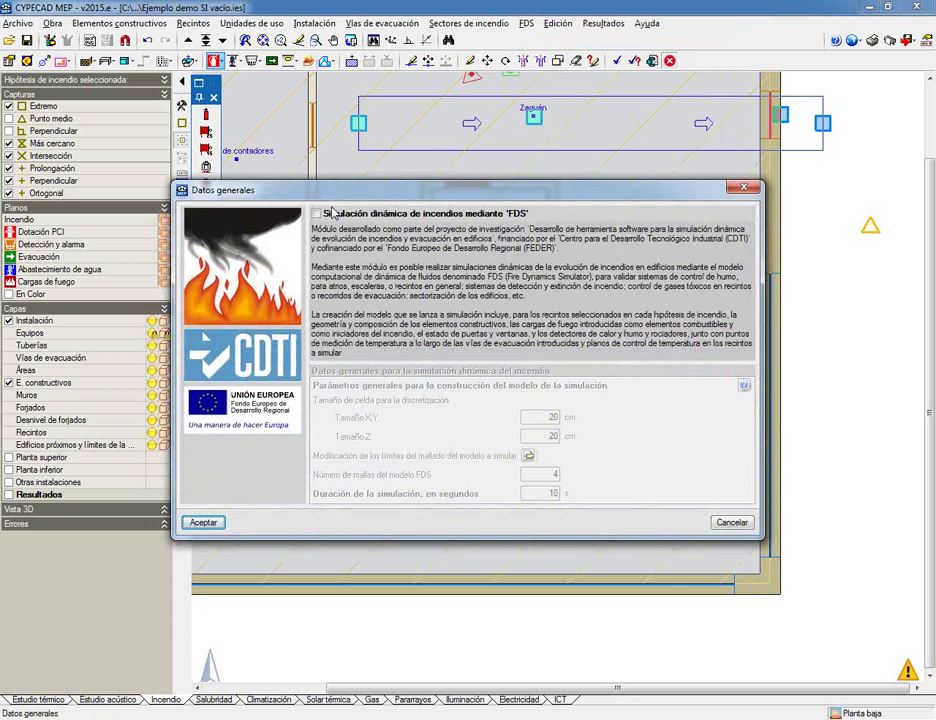
left_click(331, 213)
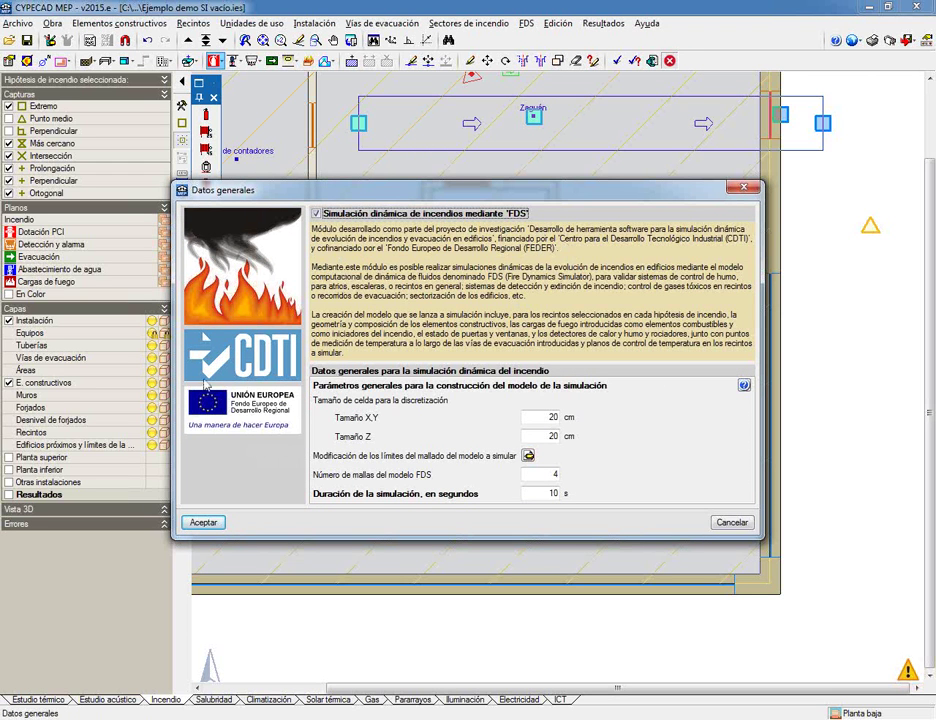
double_click(560, 416)
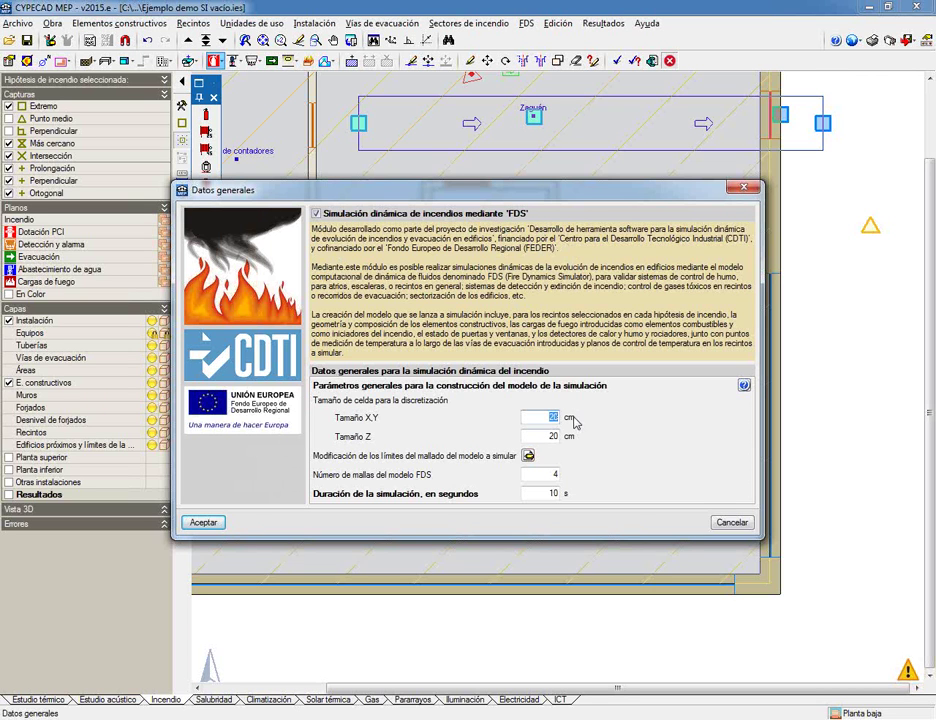
type("35")
key("Tab")
type("35")
double_click(551, 493)
left_click(198, 522)
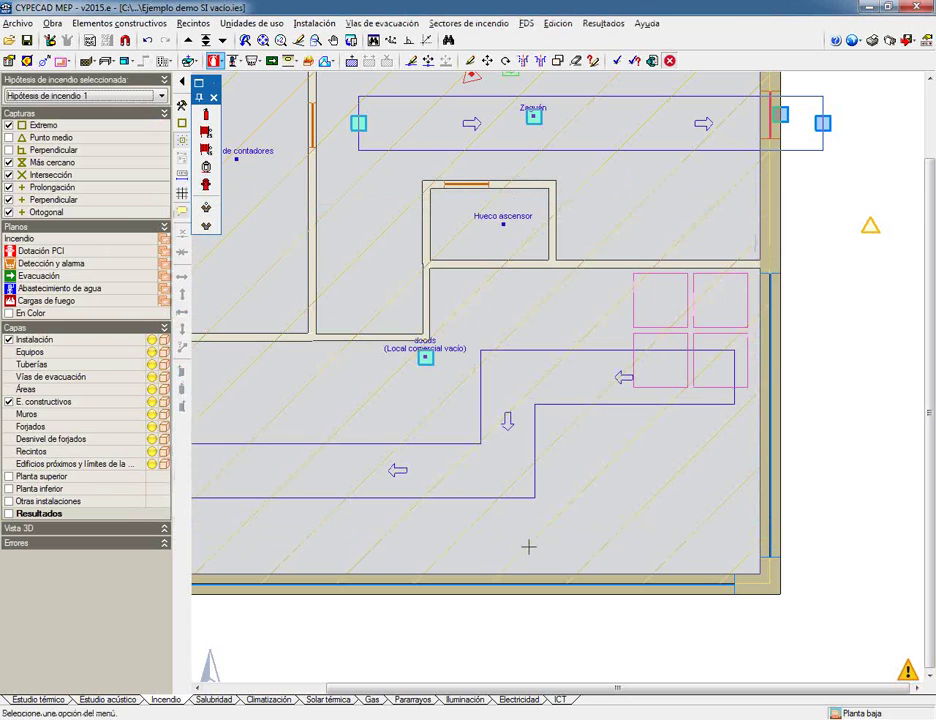
Review the list of FDS fire hypotheses and accept it with Hipótesis de incendio 1.
left_click(526, 23)
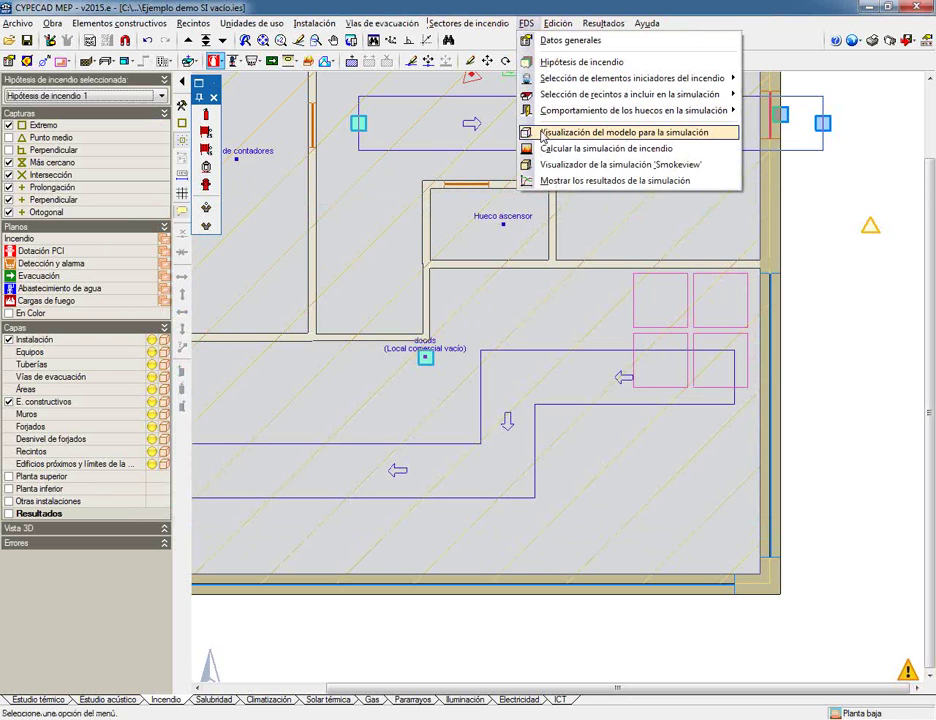
mouse_move(555, 23)
mouse_move(522, 22)
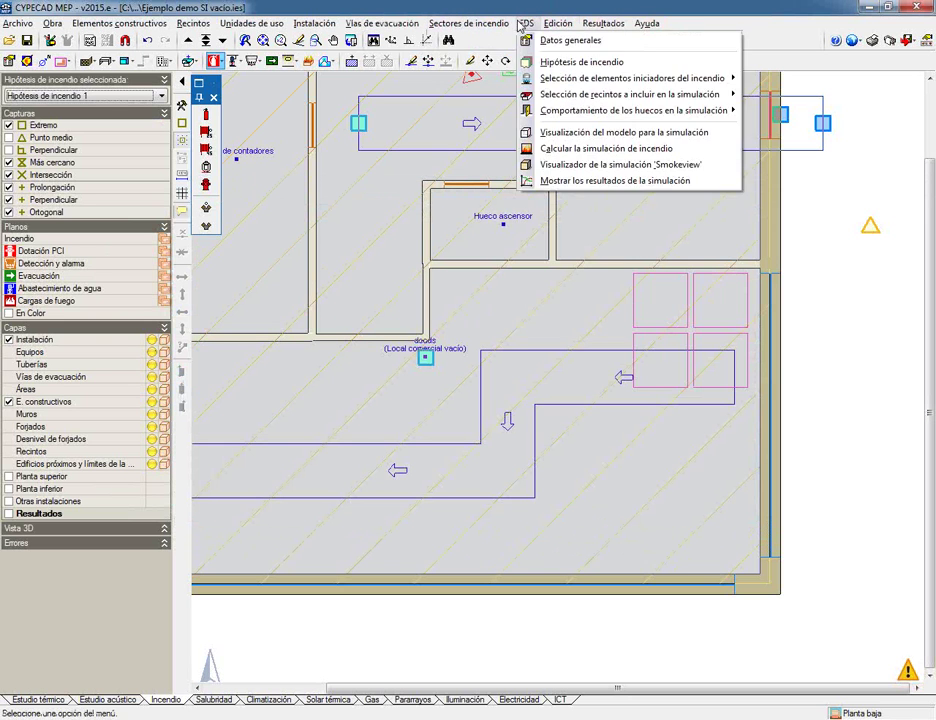
left_click(543, 65)
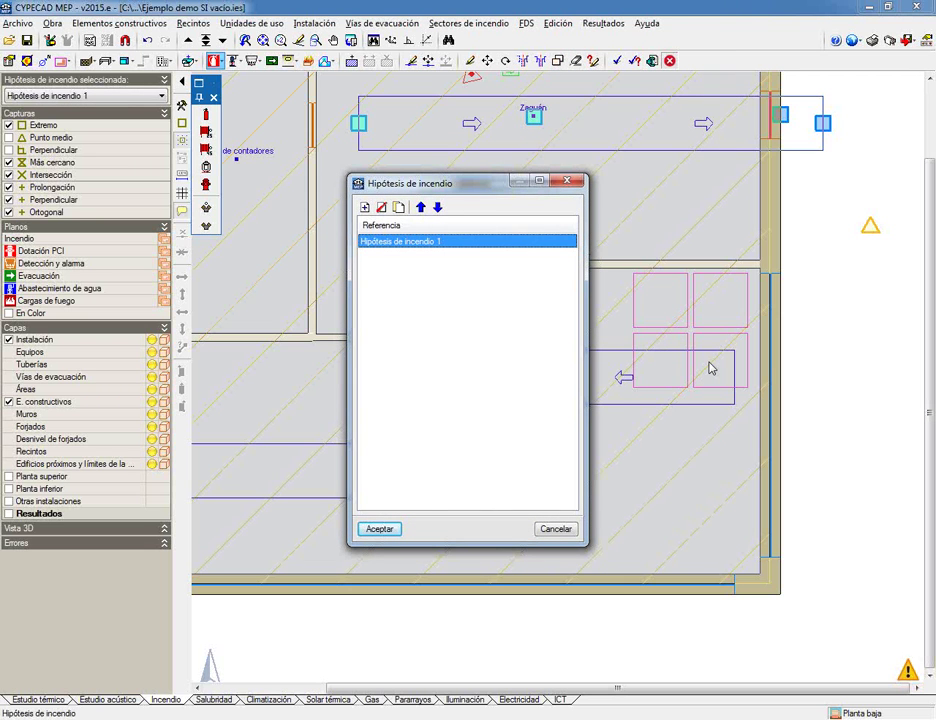
left_click(378, 530)
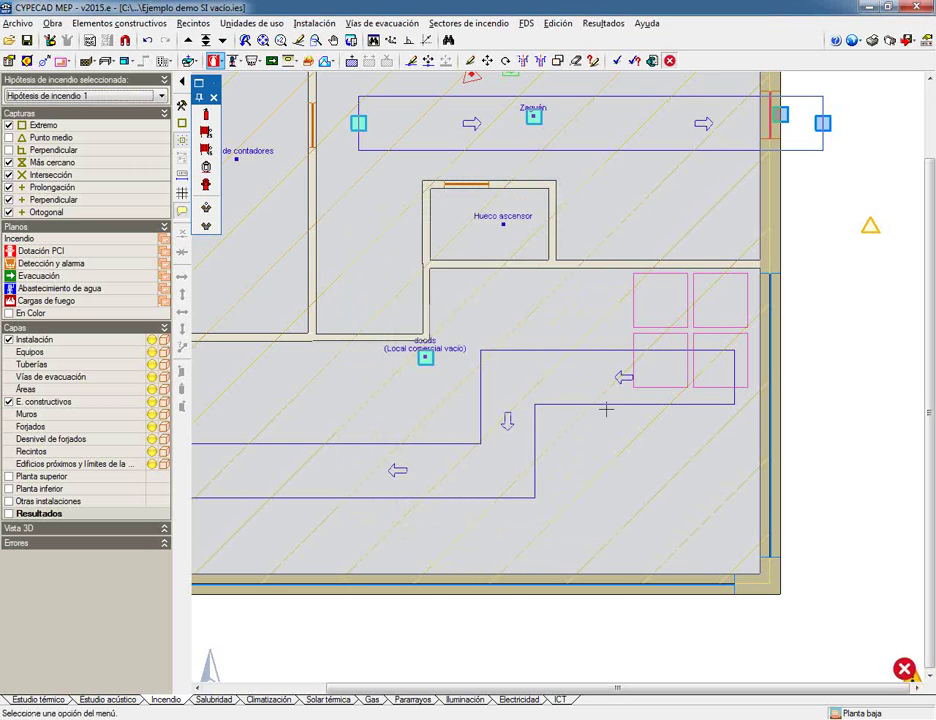
Select the fire load of the group nearest the middle of the Local comercial vacío as the fire initiator.
left_click(526, 23)
mouse_move(541, 84)
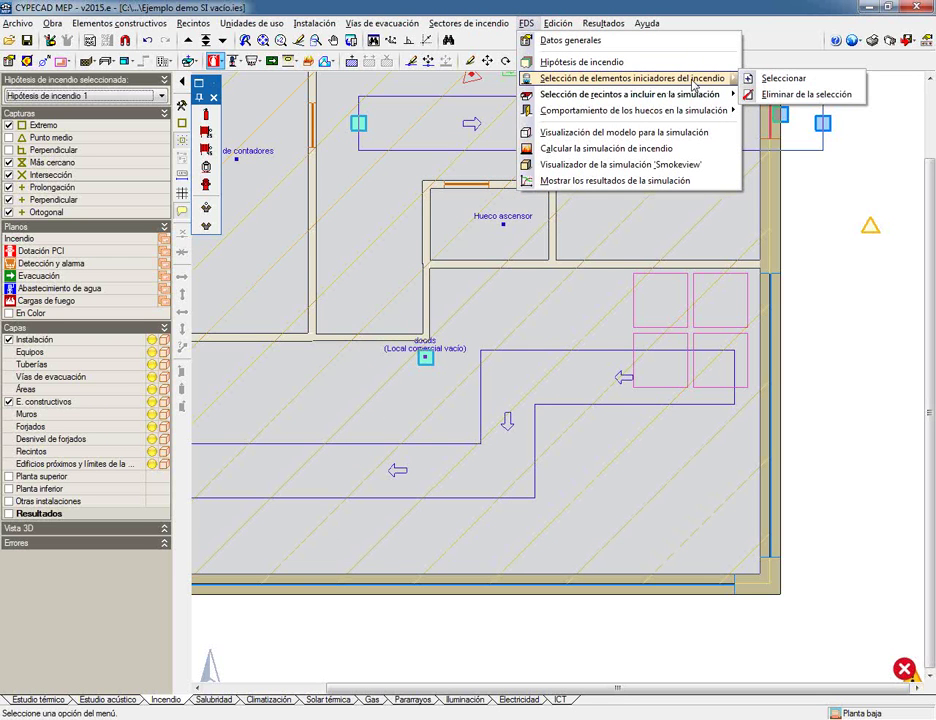
left_click(784, 79)
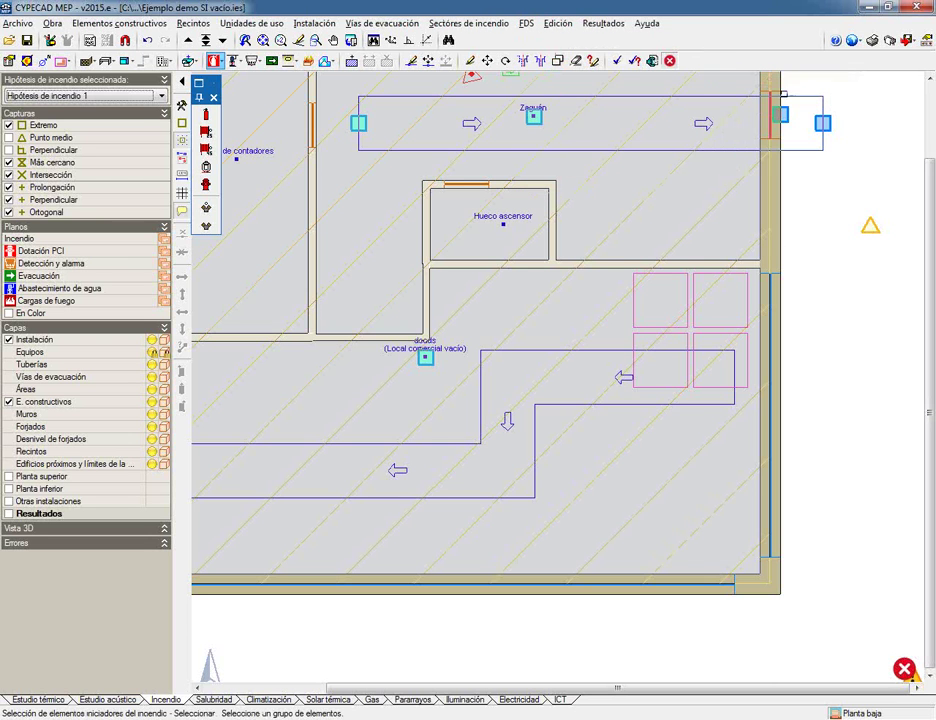
left_click(660, 373)
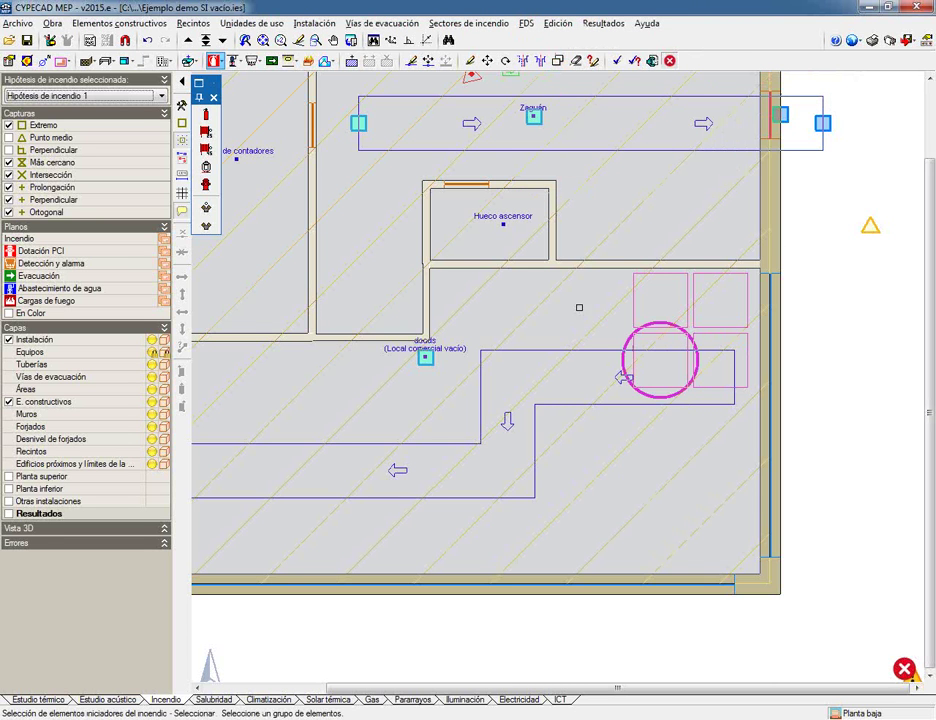
Include the Local comercial vacío, Zaguán and Cuarto de contadores rooms in the fire simulation.
left_click(526, 23)
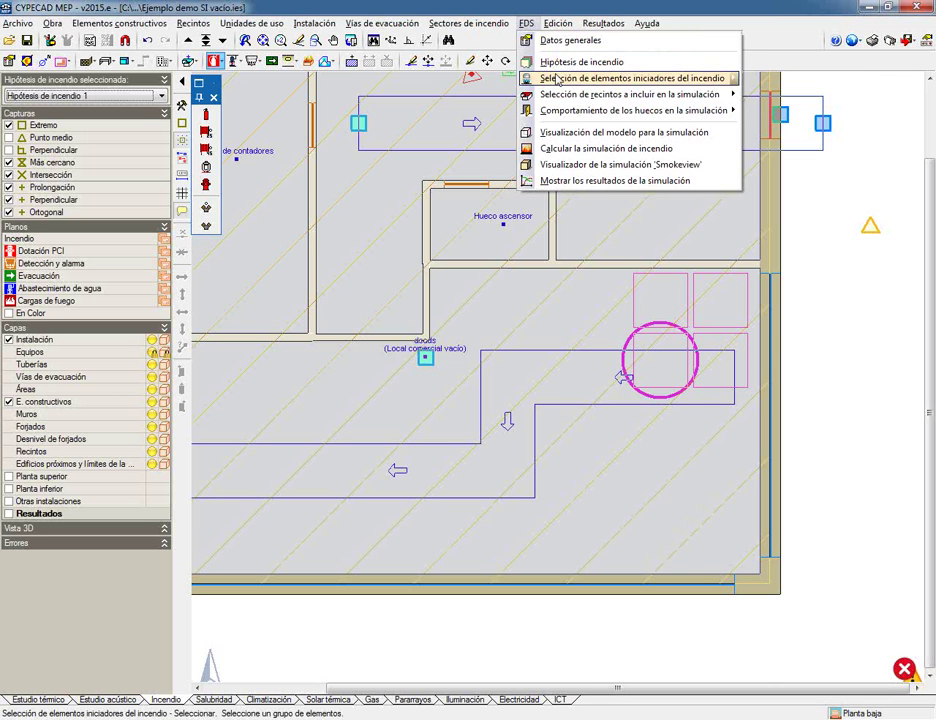
mouse_move(563, 99)
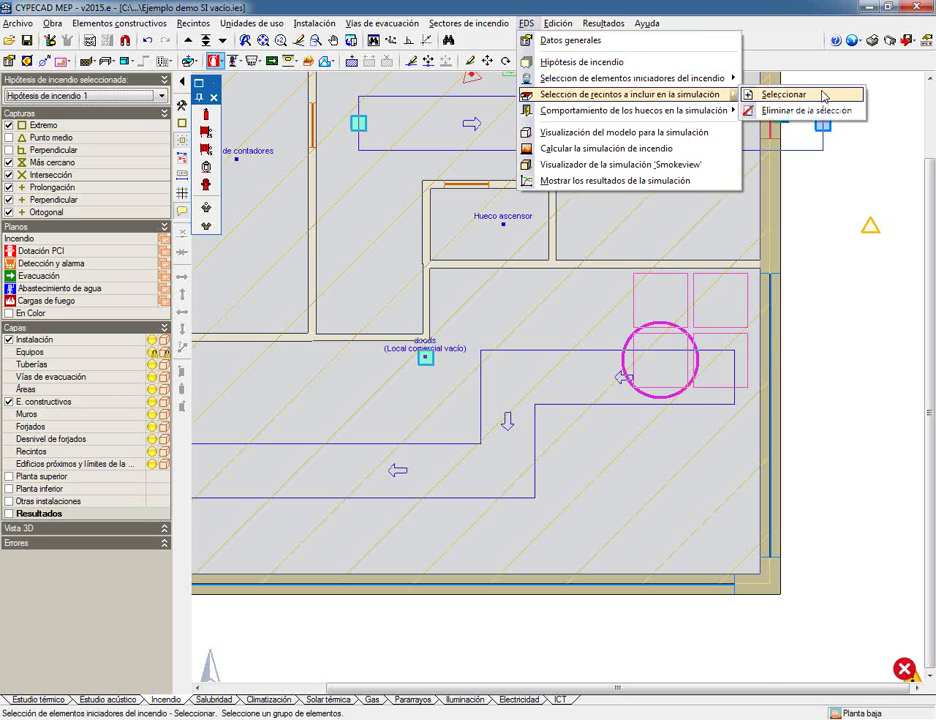
left_click(790, 94)
left_click(539, 385)
scroll(539, 385, "down", 2)
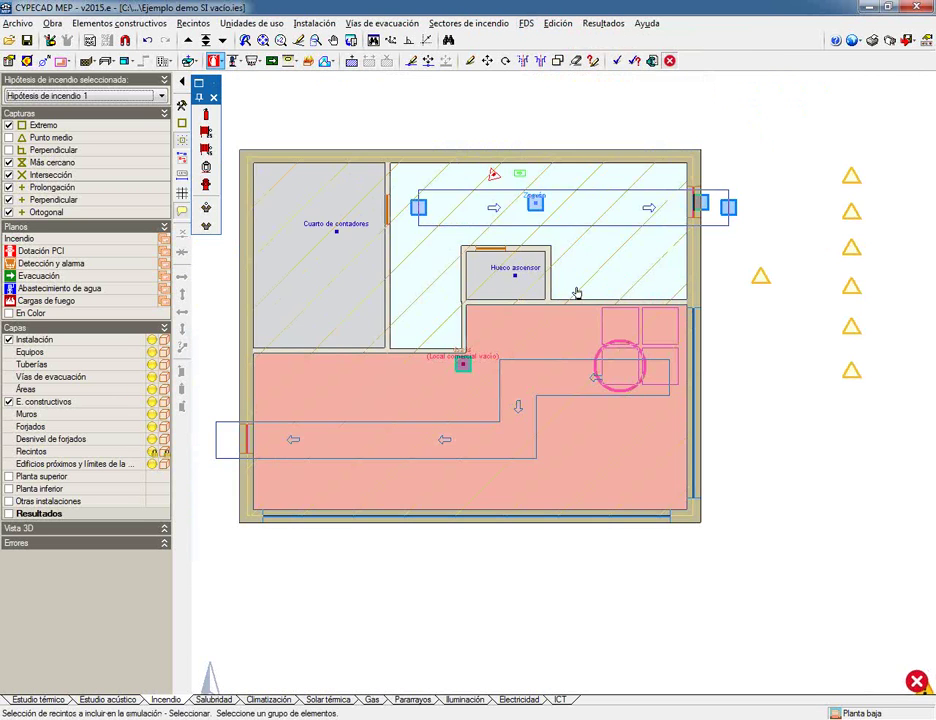
left_click(610, 280)
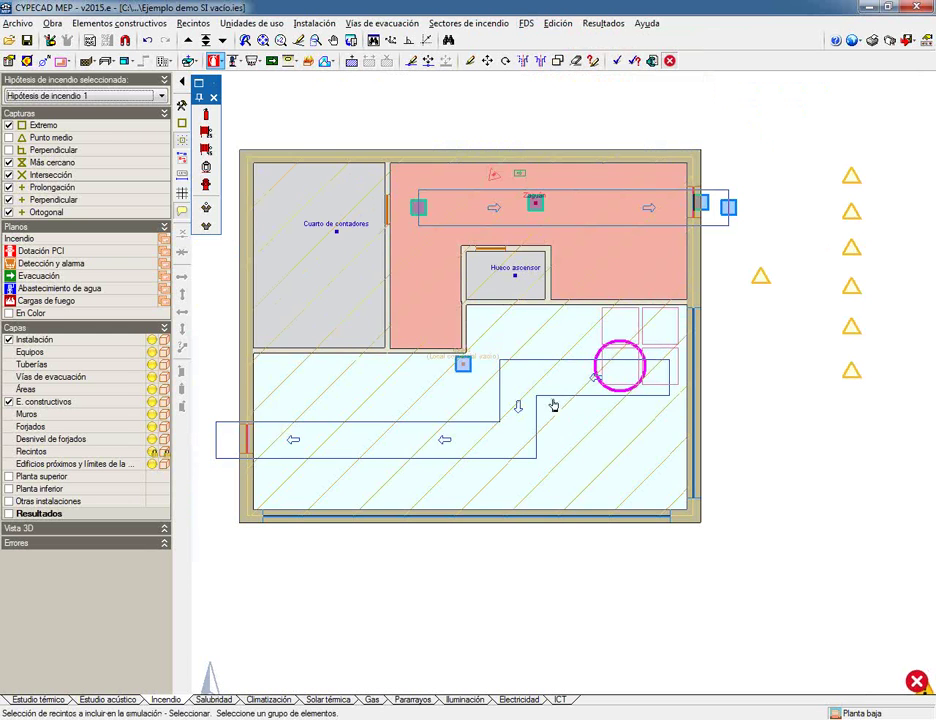
left_click(355, 249)
left_click(530, 478)
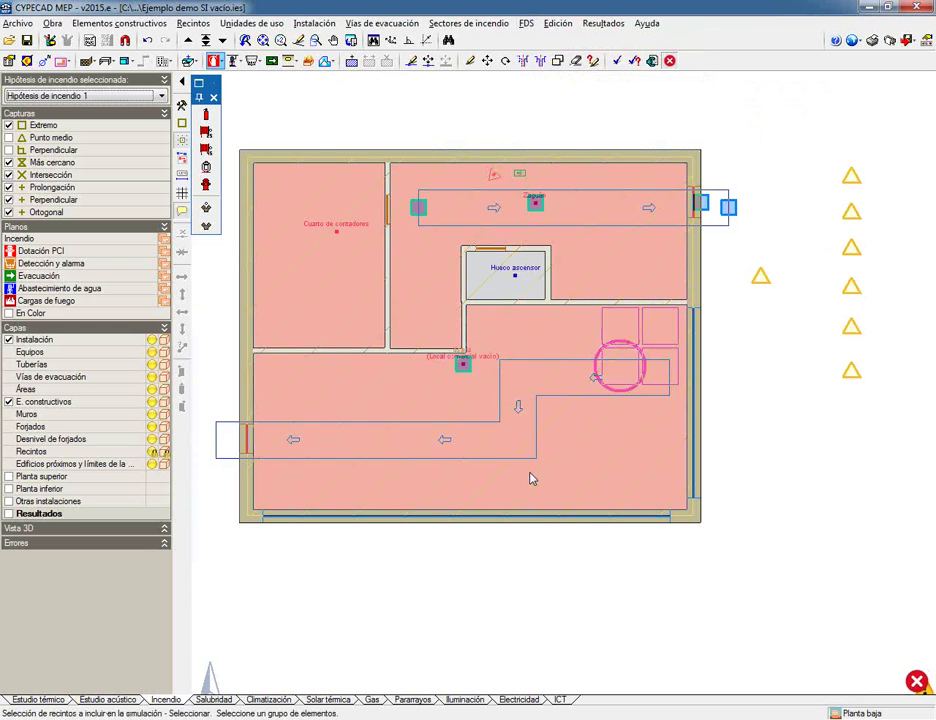
right_click(472, 478)
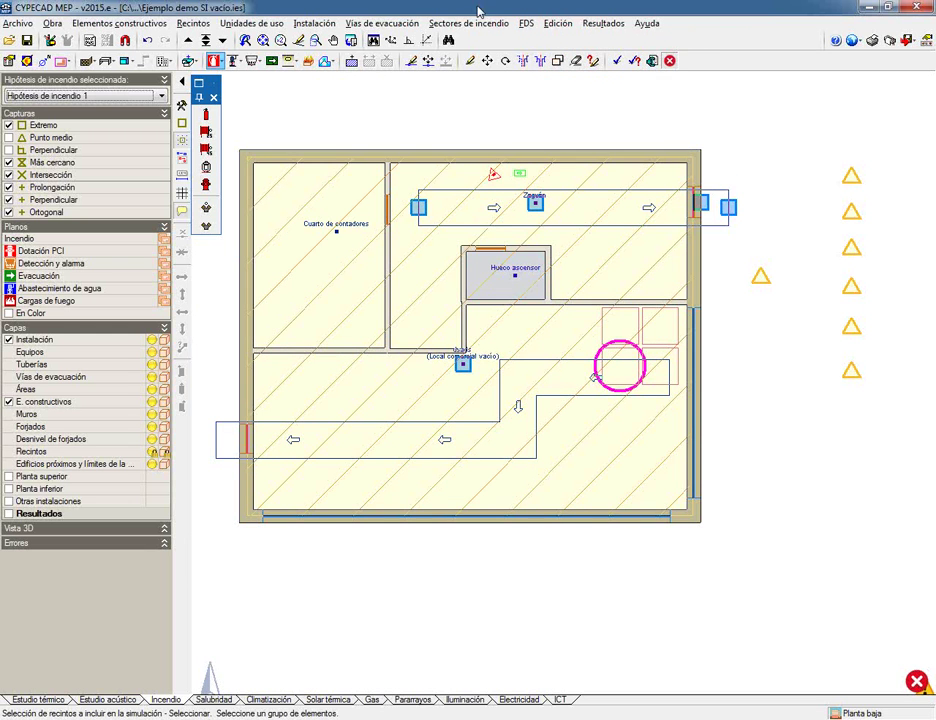
Display the simulation model of Hipótesis de incendio 1, examine its VENT entries and the 3D building with the fire loads, and close it.
left_click(526, 24)
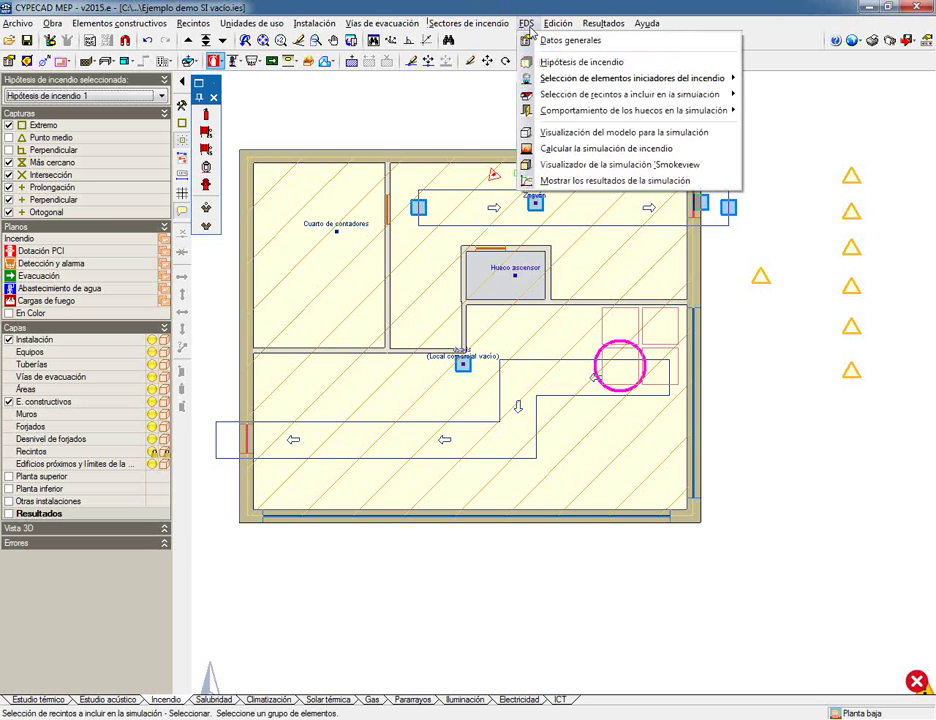
mouse_move(546, 113)
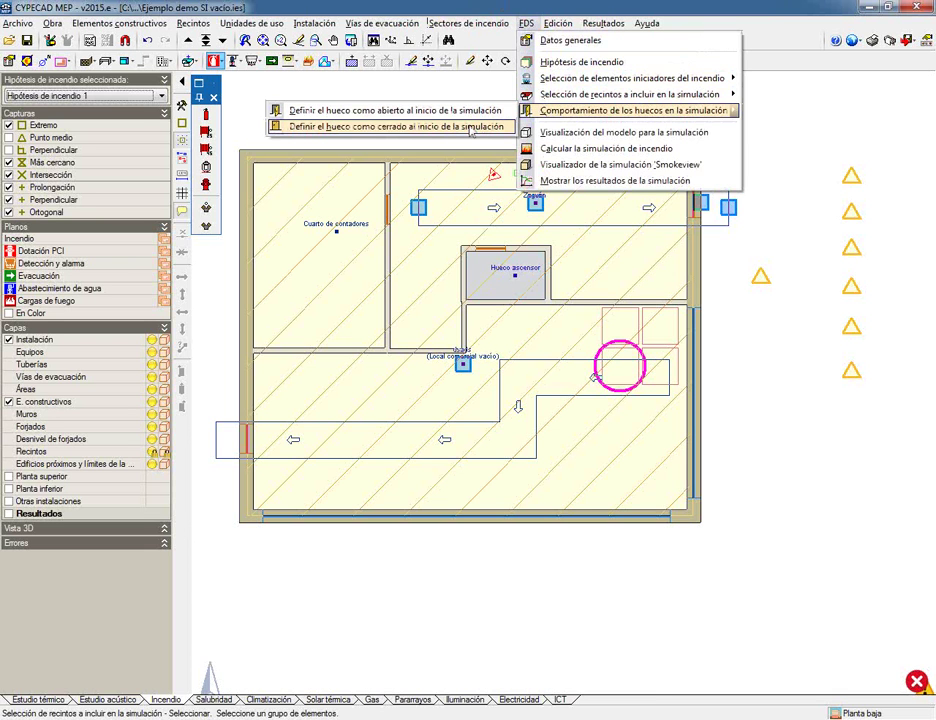
left_click(578, 133)
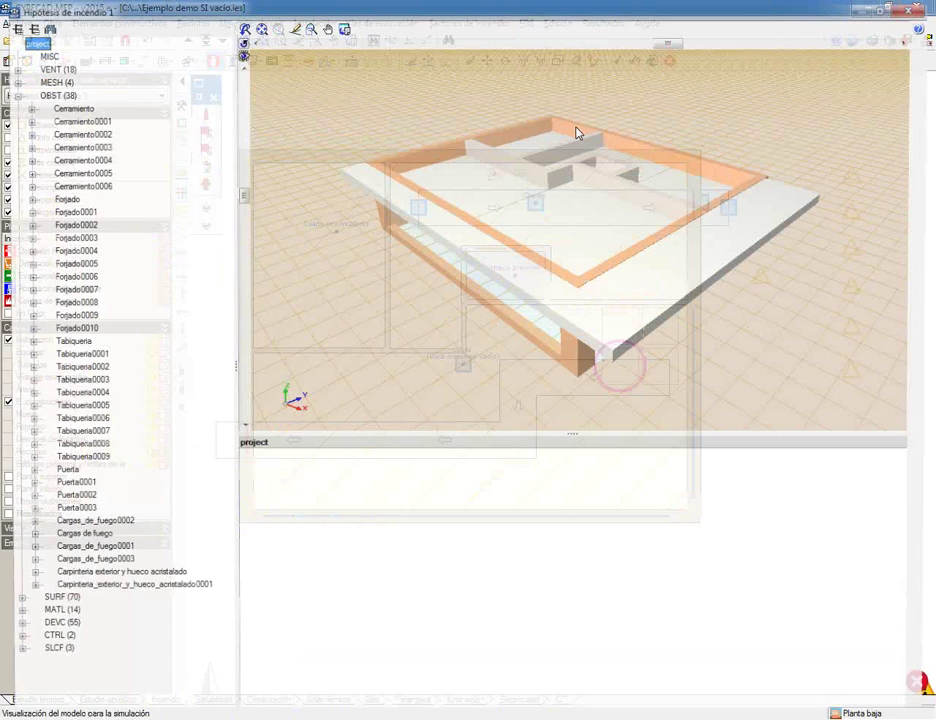
mouse_move(529, 309)
left_mouse_down()
mouse_move(571, 245)
mouse_move(600, 272)
mouse_move(579, 305)
mouse_move(564, 309)
mouse_move(530, 290)
left_mouse_up()
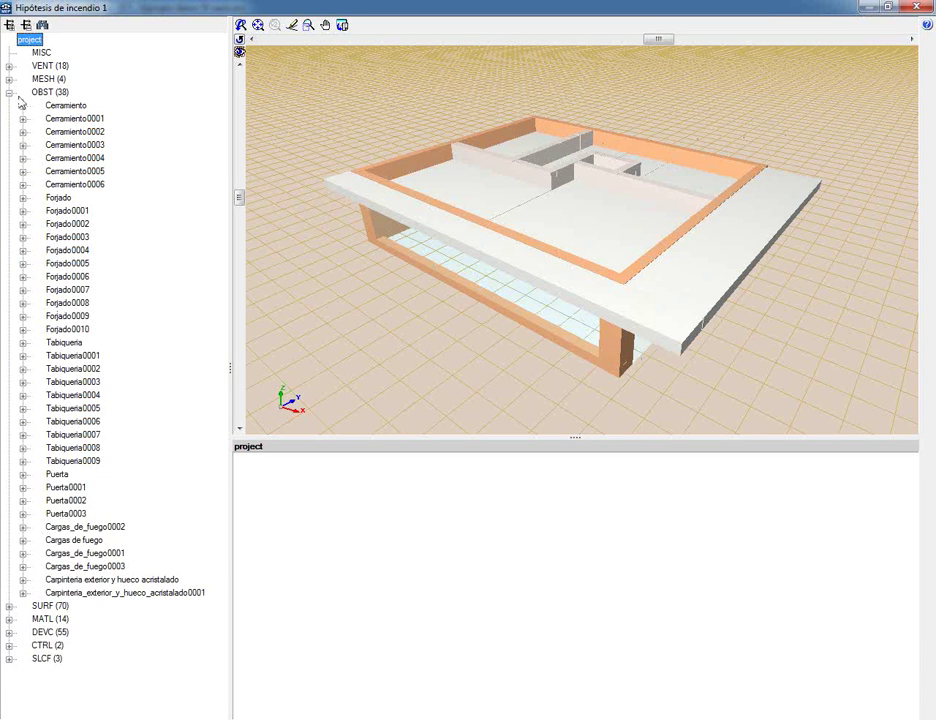
left_click(9, 65)
left_click(31, 81)
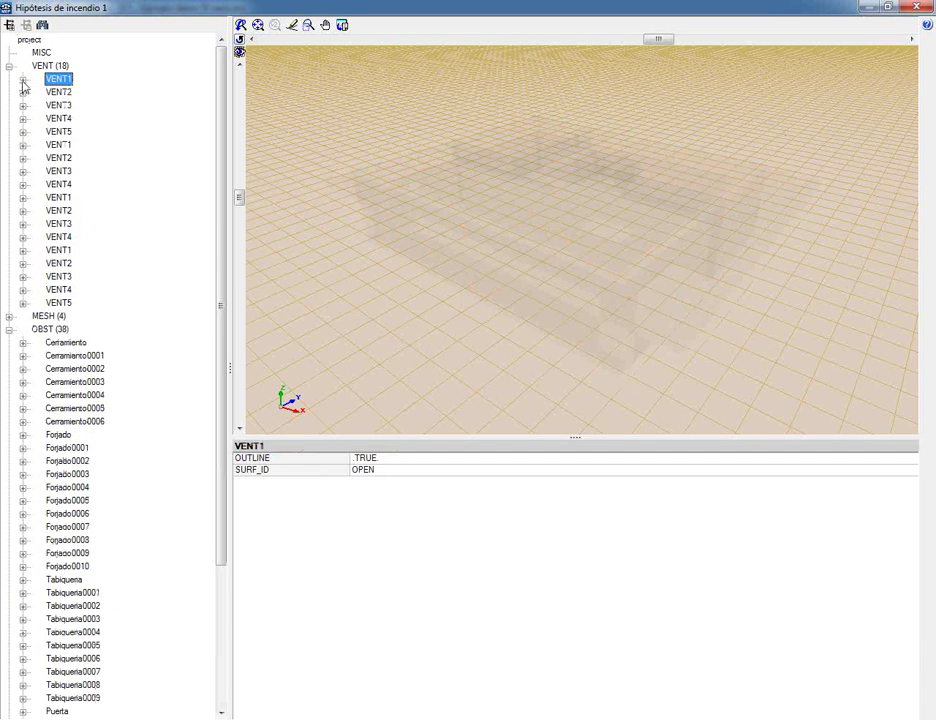
left_click(23, 79)
left_click(65, 92)
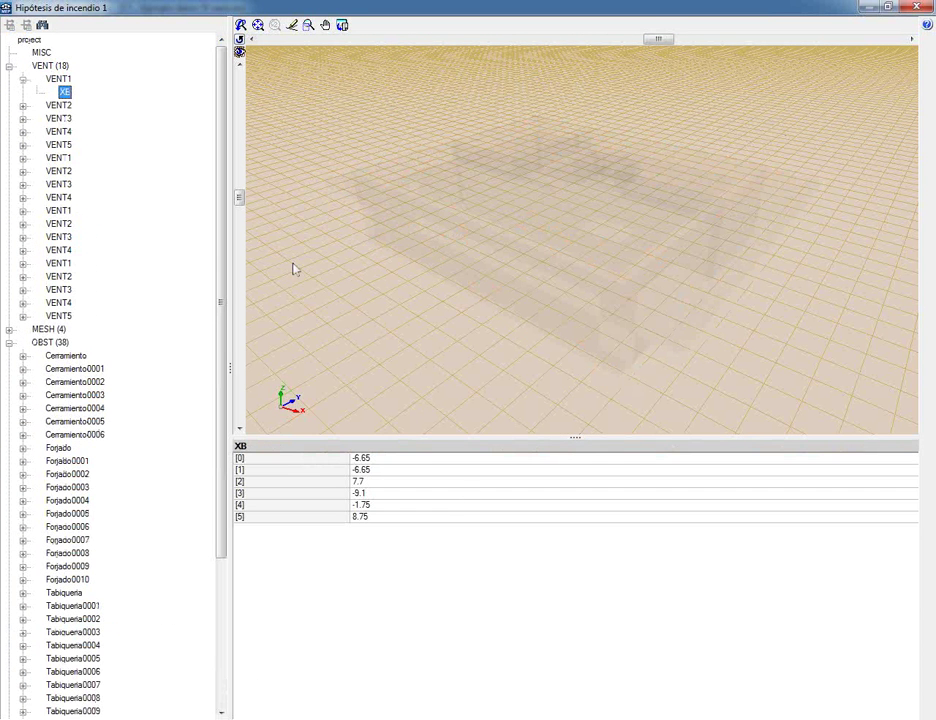
left_click(9, 66)
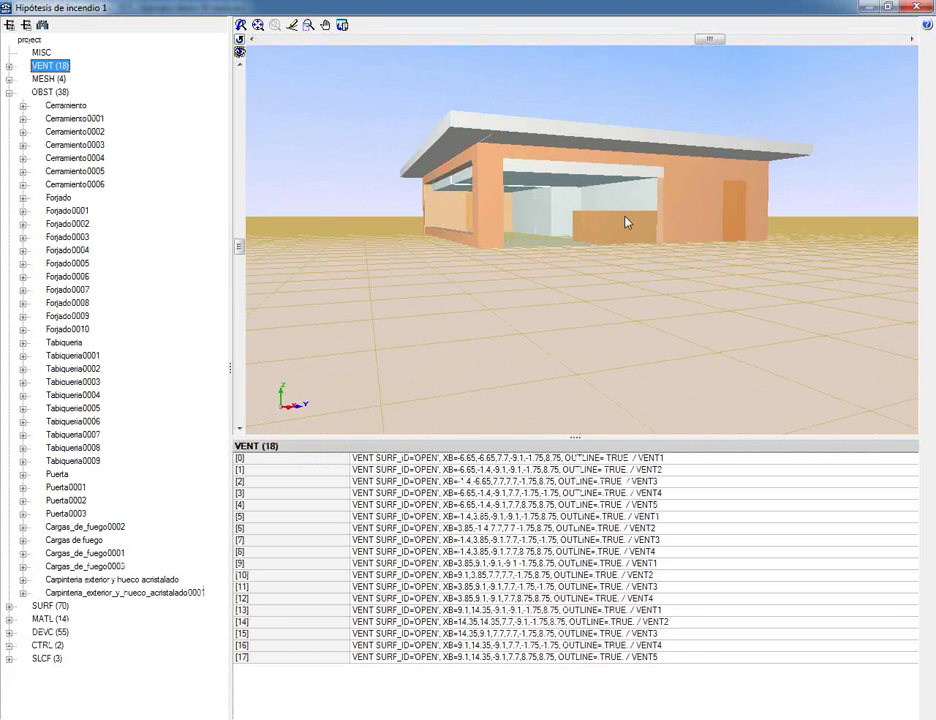
left_click_drag(620, 217, 598, 252)
left_click(916, 7)
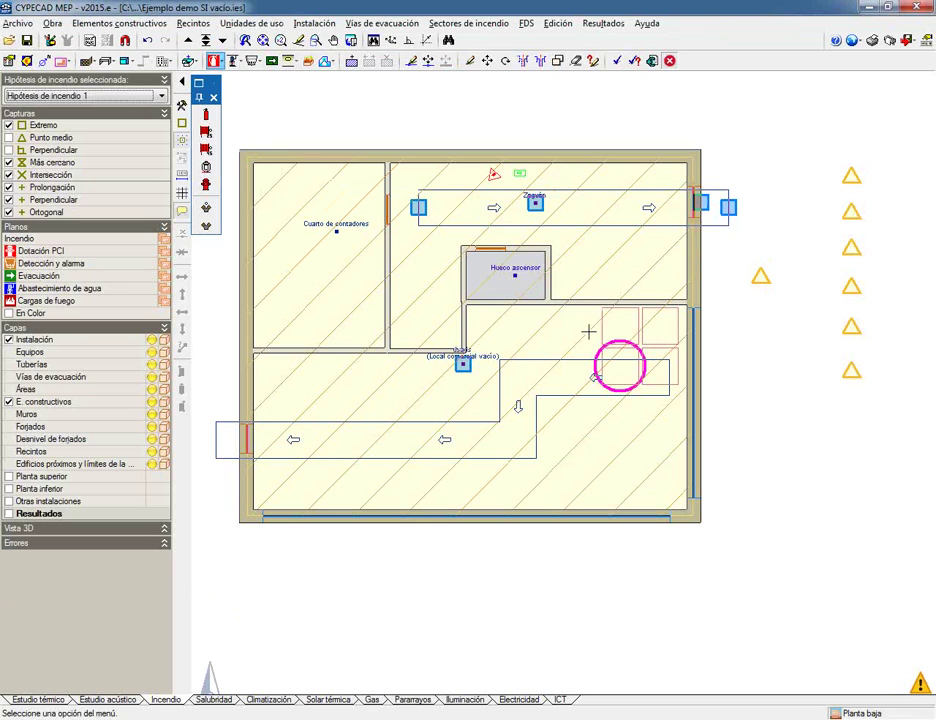
left_click(527, 23)
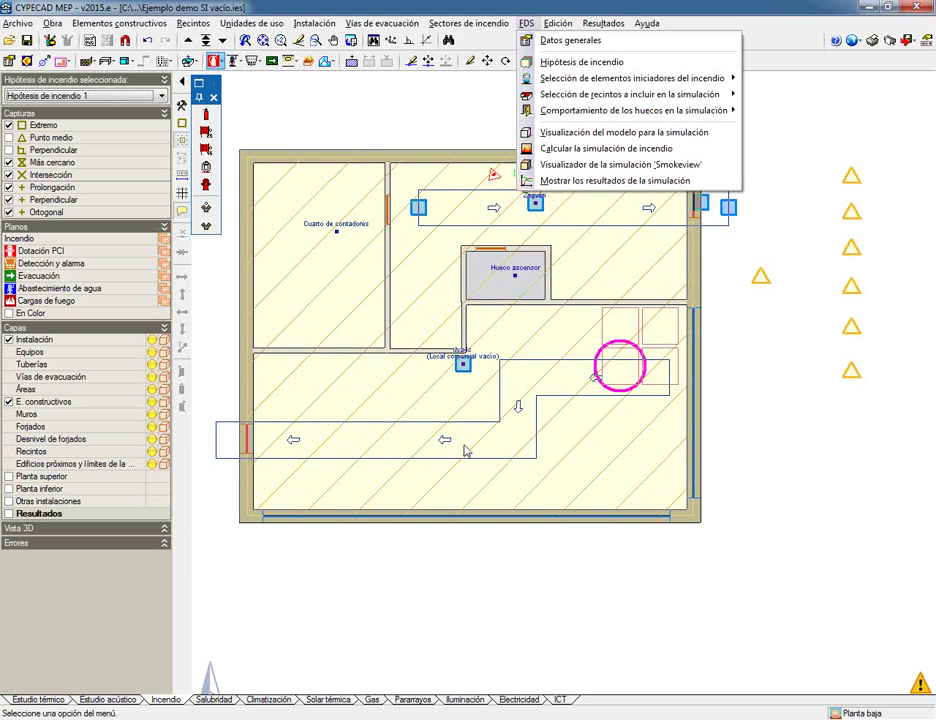
left_click(810, 452)
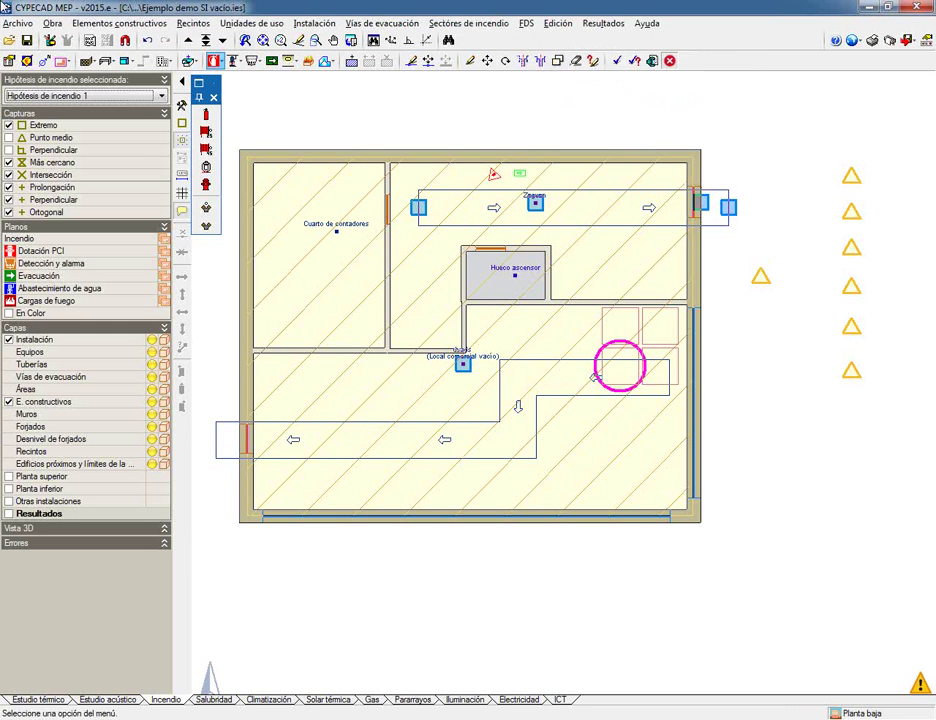
Open the recent project FDS.ies and hide the issue markers on the plan.
left_click(17, 23)
mouse_move(120, 164)
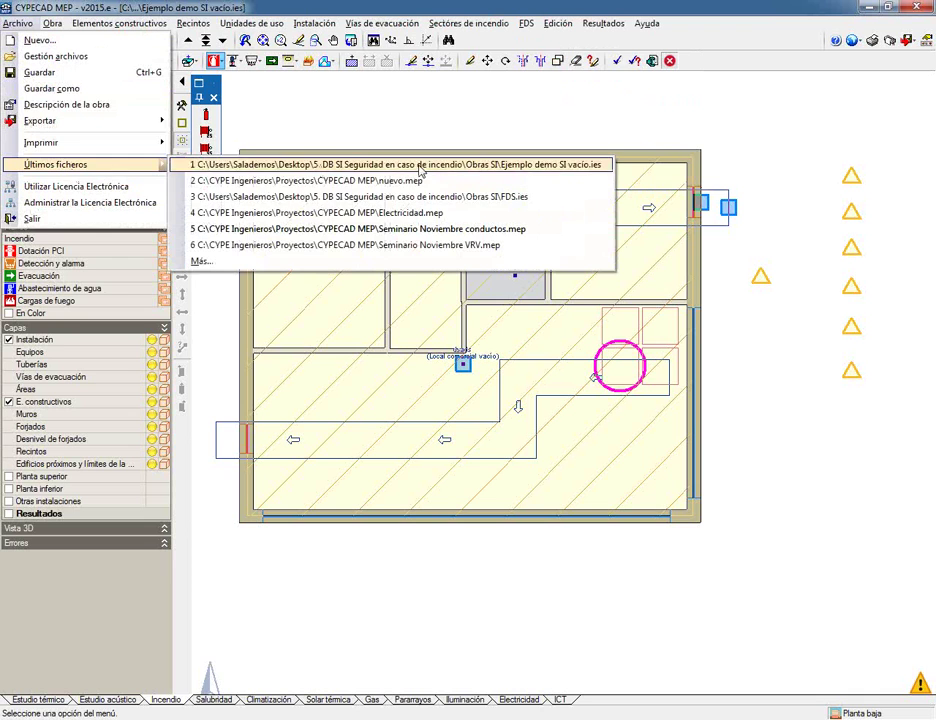
left_click(316, 199)
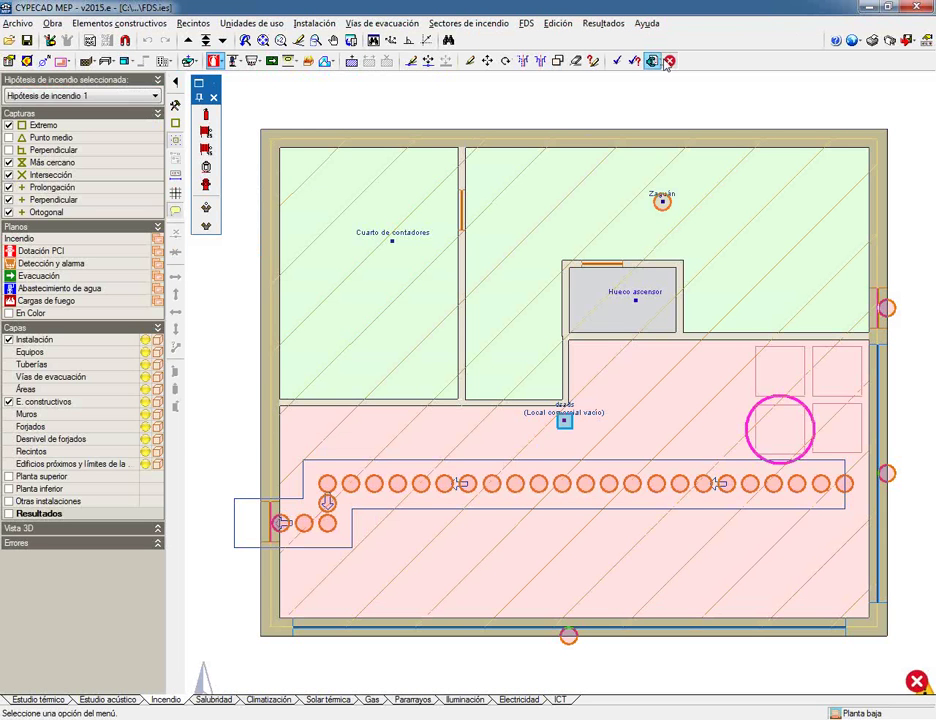
left_click(448, 40)
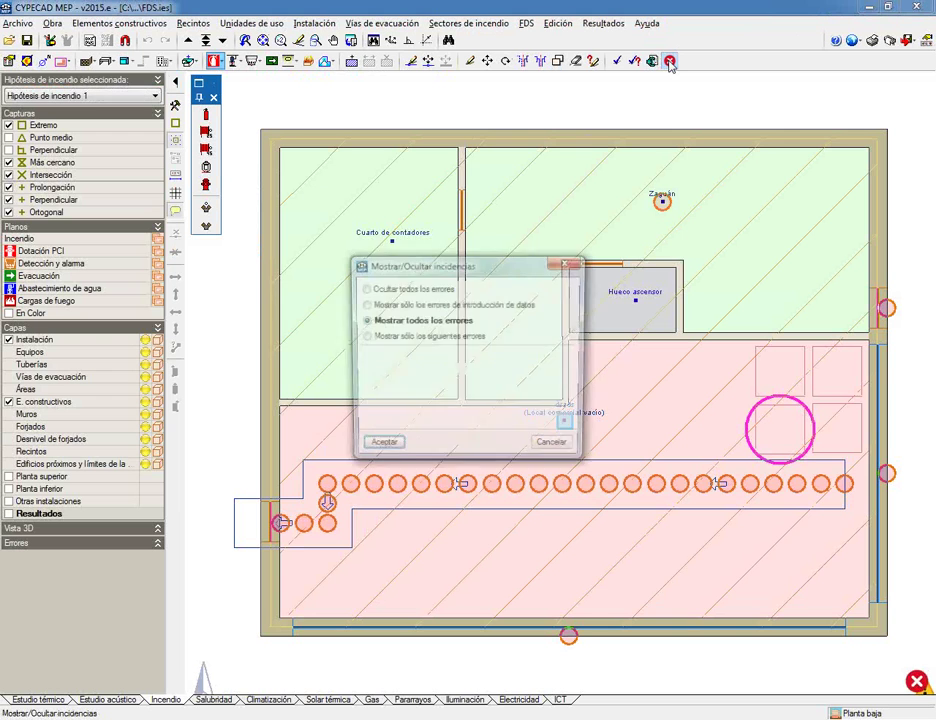
left_click(372, 447)
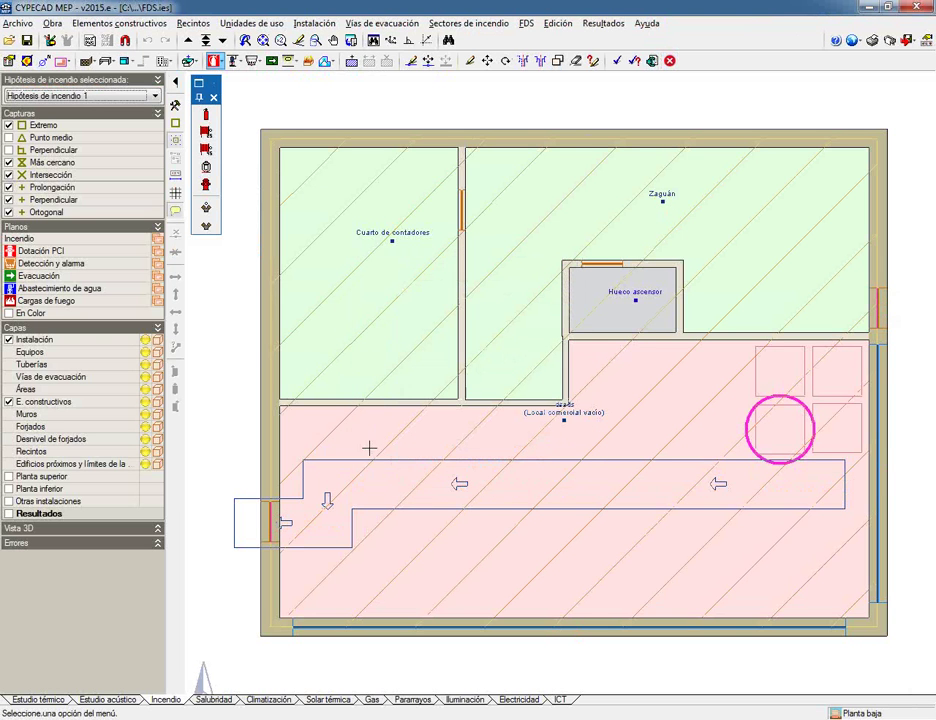
Launch the Smokeview simulation viewer and examine the spread of flames and smoke through the building from several angles.
left_click(526, 23)
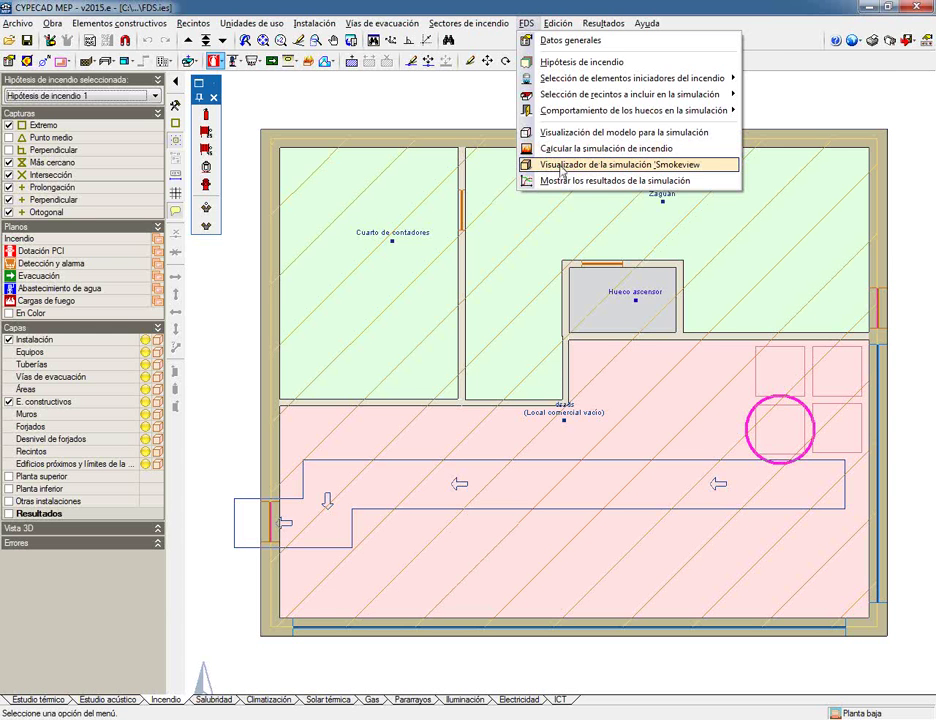
left_click(560, 167)
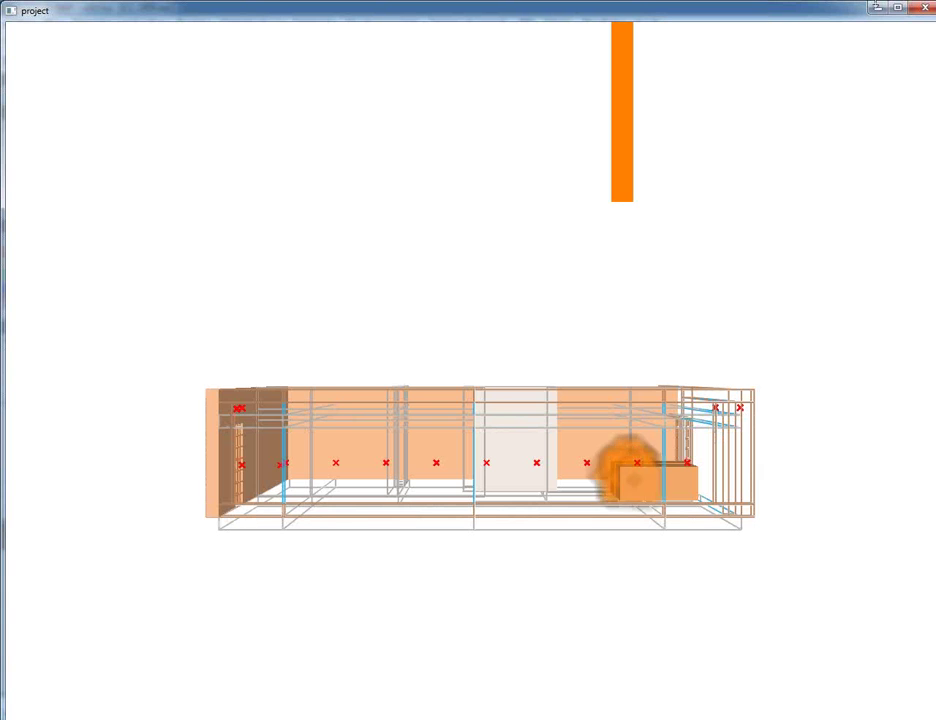
left_click_drag(637, 328, 547, 485)
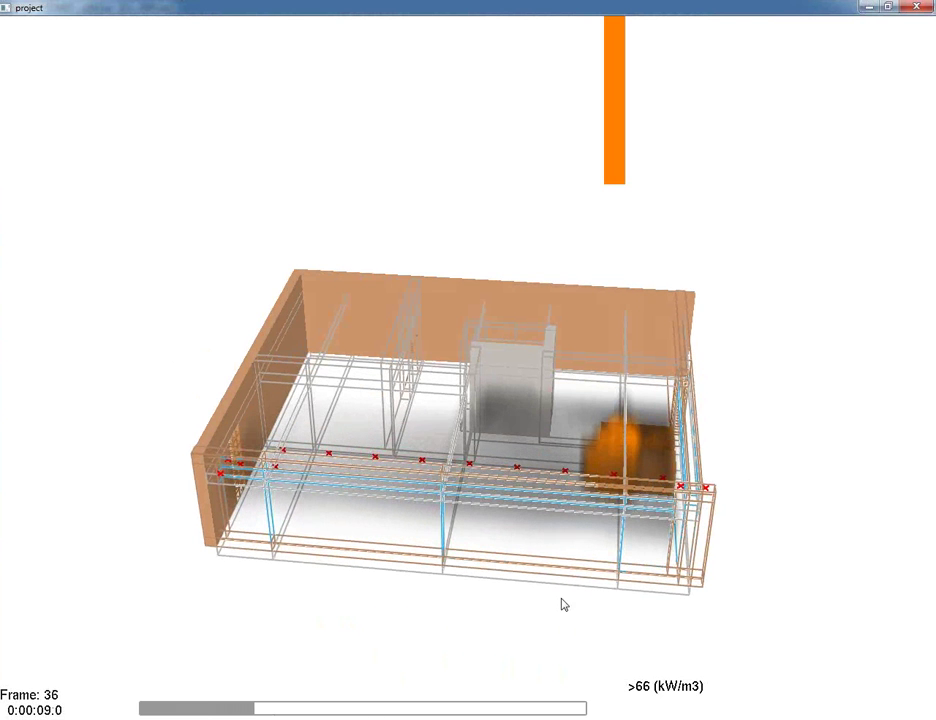
left_click_drag(629, 472, 483, 535)
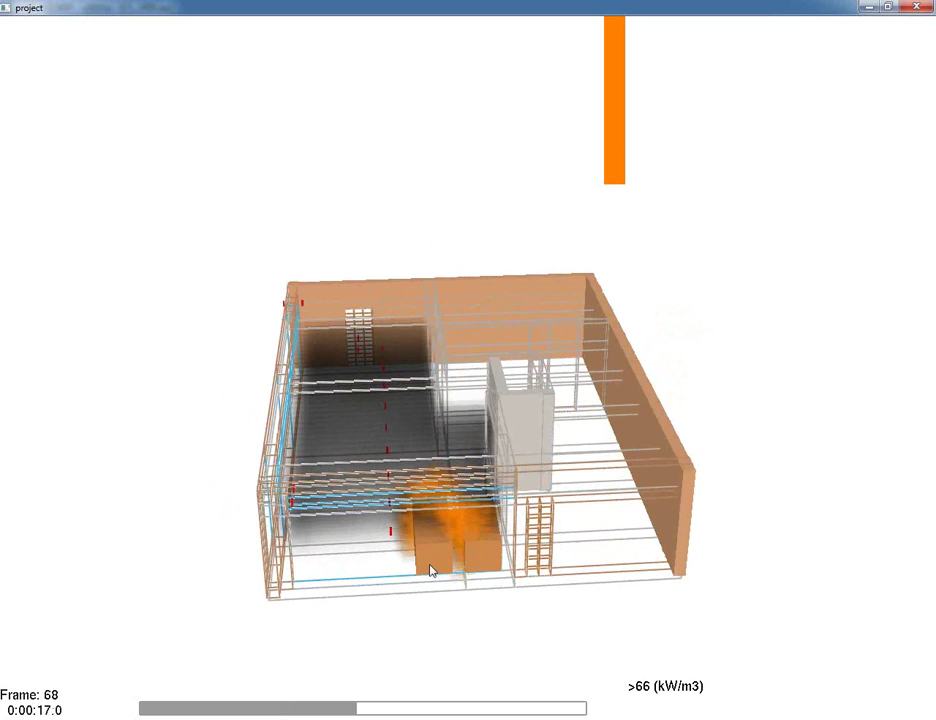
left_click_drag(483, 544, 503, 518)
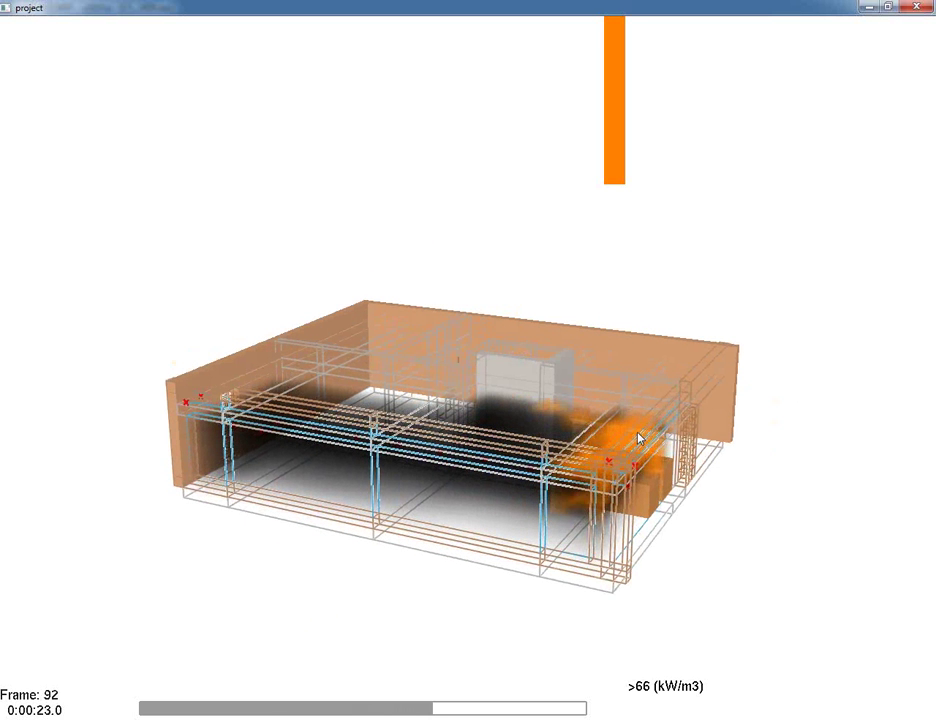
mouse_move(557, 493)
left_mouse_down()
mouse_move(535, 501)
mouse_move(526, 478)
mouse_move(554, 465)
mouse_move(551, 440)
mouse_move(548, 473)
left_mouse_up()
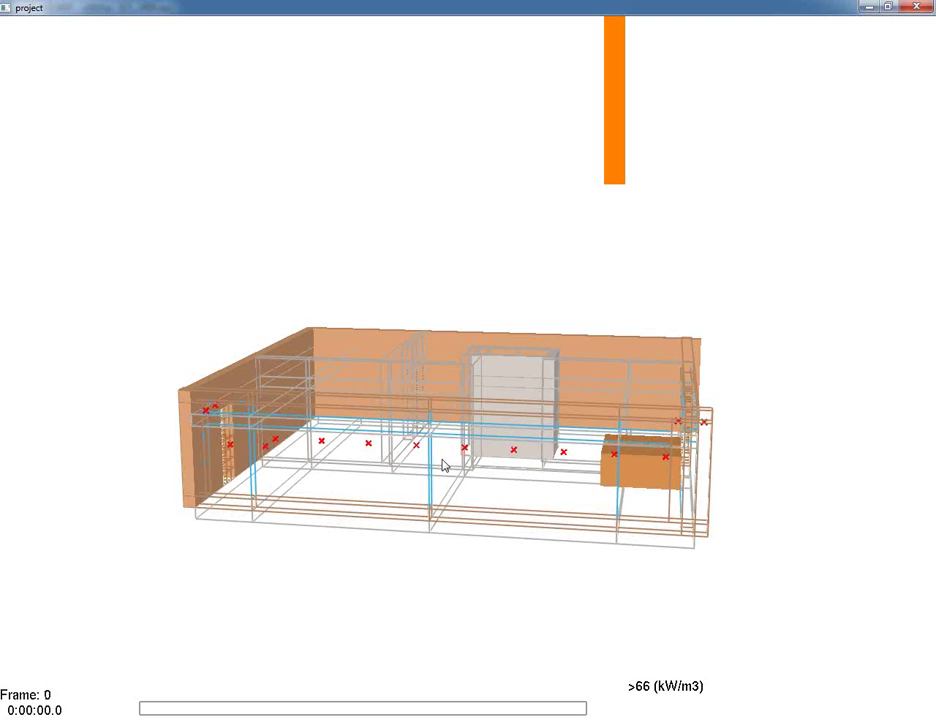
Load the temperature multi-slice at Z=1.5 and examine the temperature distribution around the burning fire loads.
right_click(760, 433)
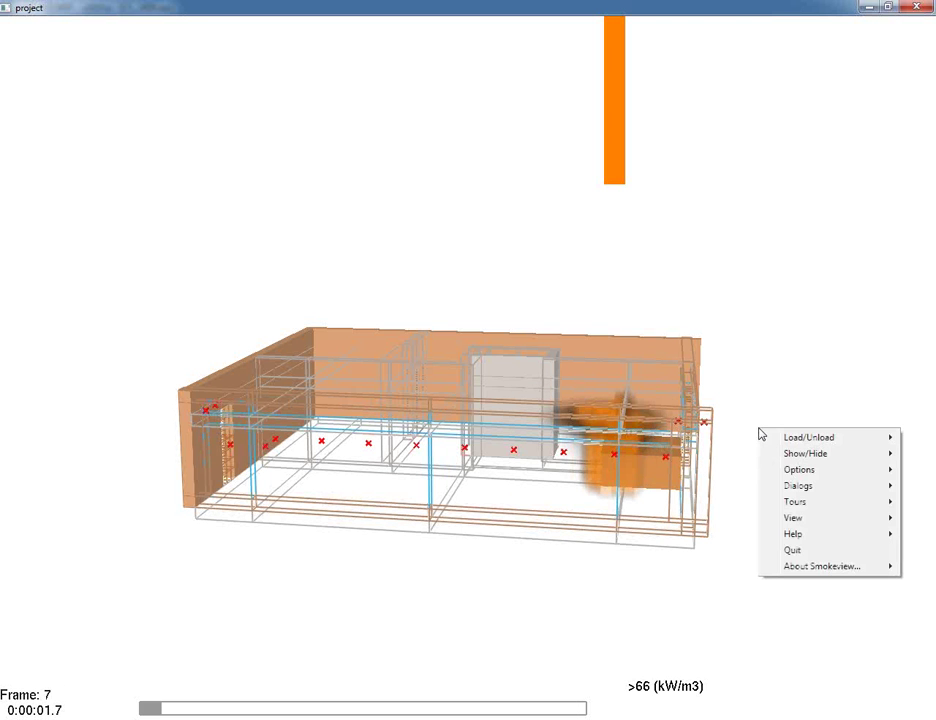
mouse_move(800, 438)
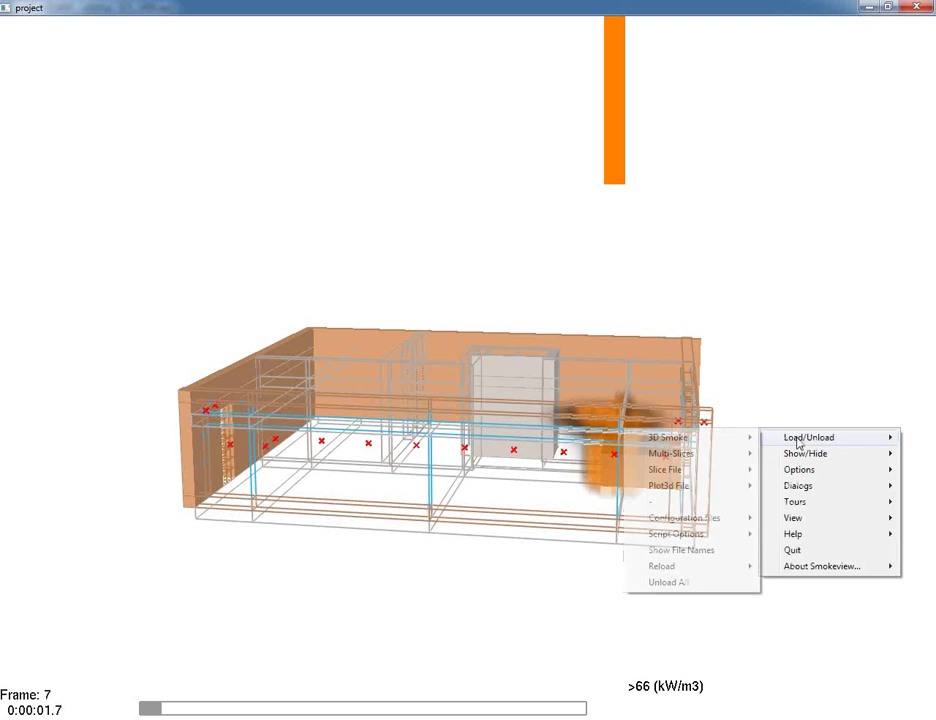
mouse_move(717, 463)
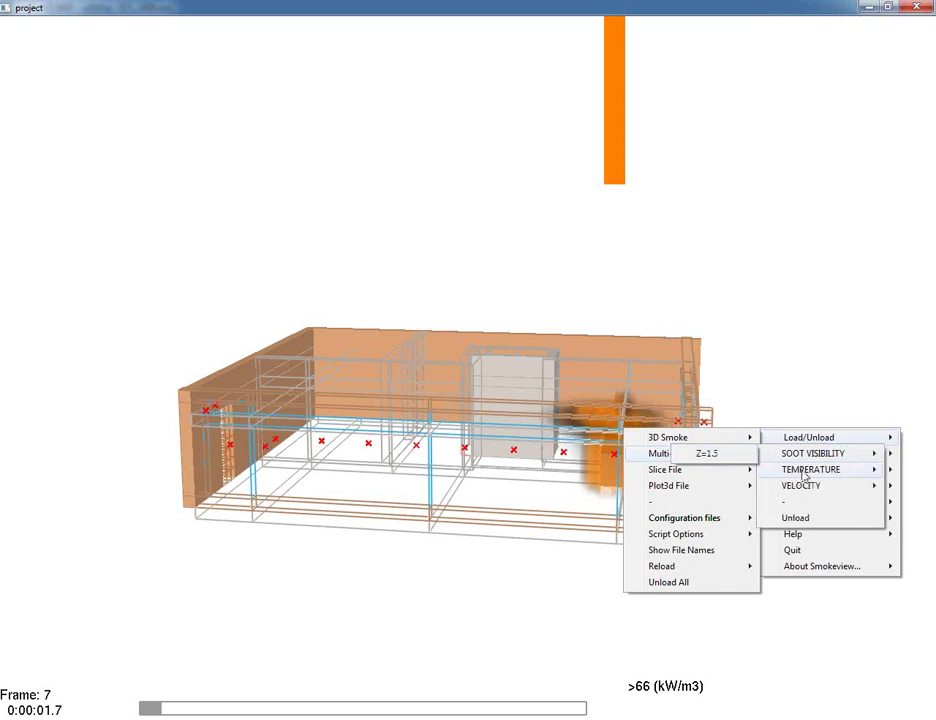
mouse_move(805, 474)
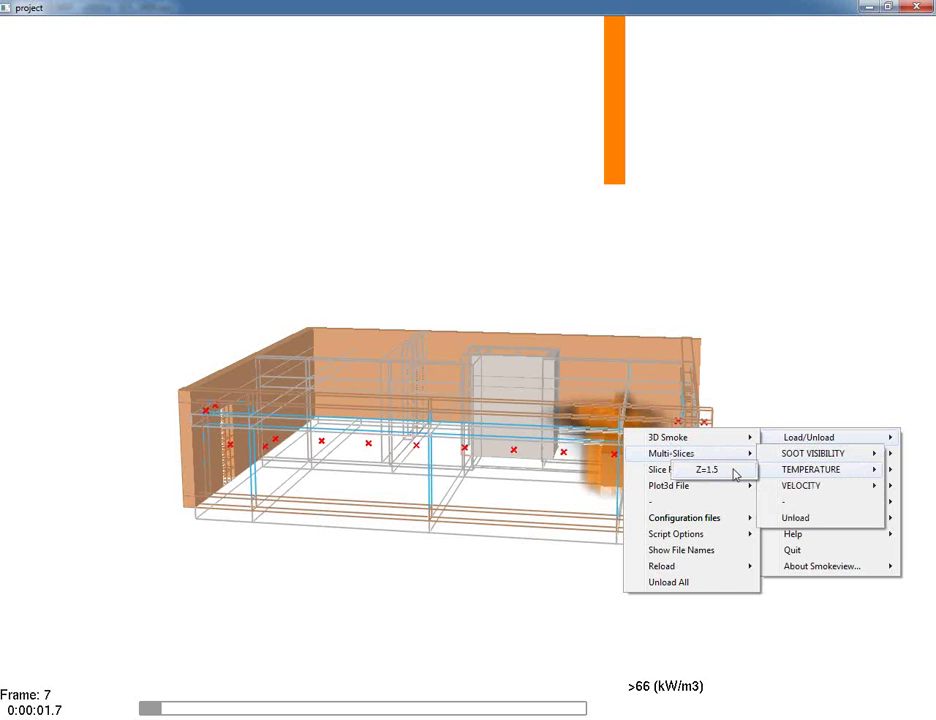
left_click(735, 474)
left_click_drag(547, 589, 560, 540)
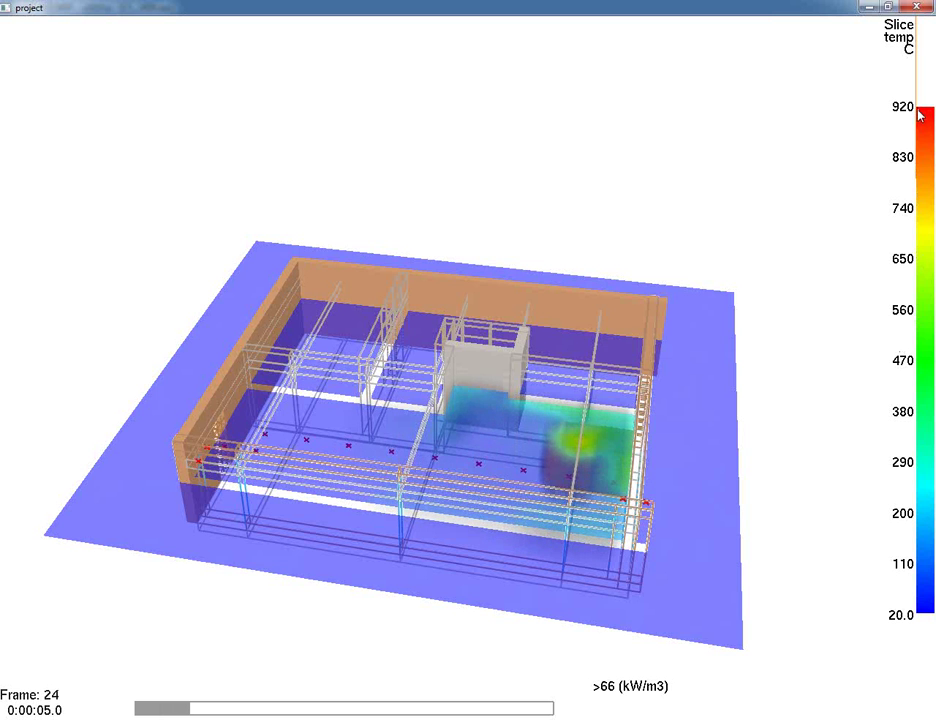
left_click_drag(585, 575, 638, 583)
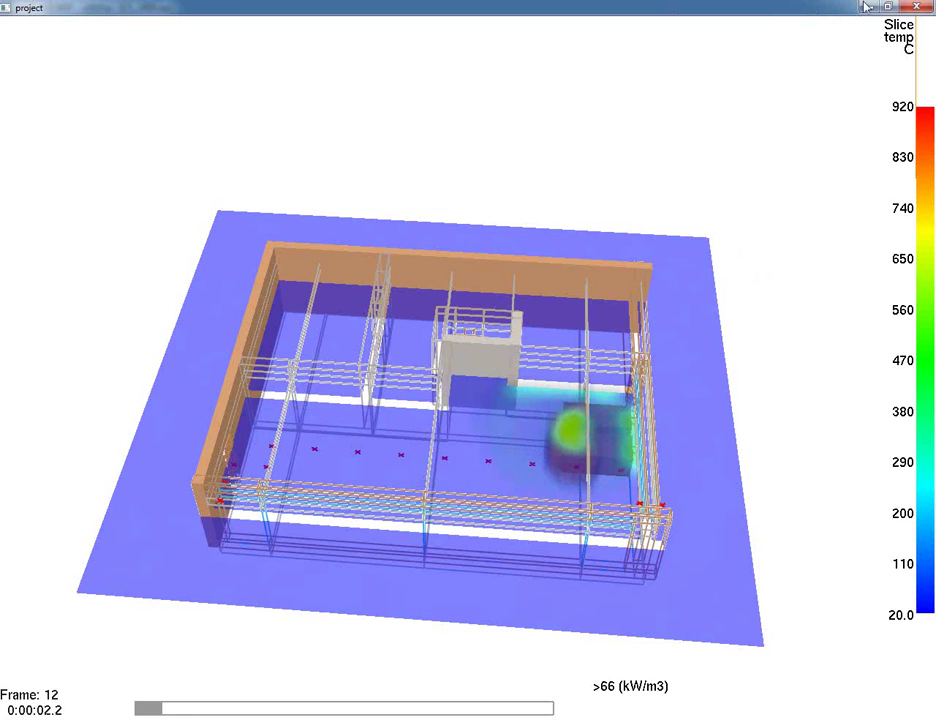
left_click_drag(726, 363, 717, 330)
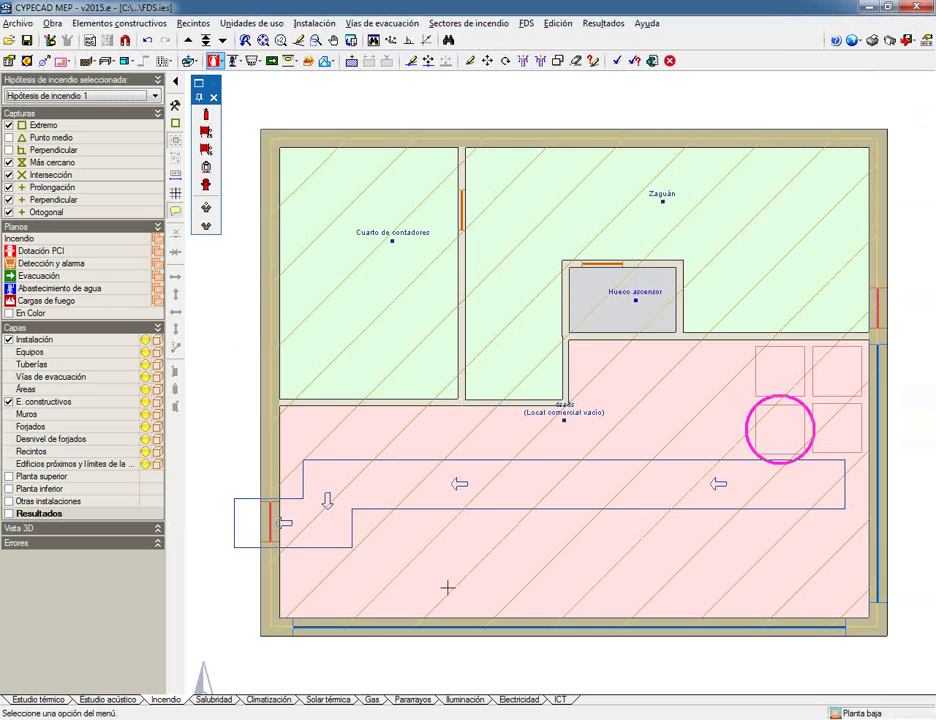
Show the simulation results on the plan and read the smoke layer height and temperature report for the measuring point beside the fire initiator.
left_click(525, 23)
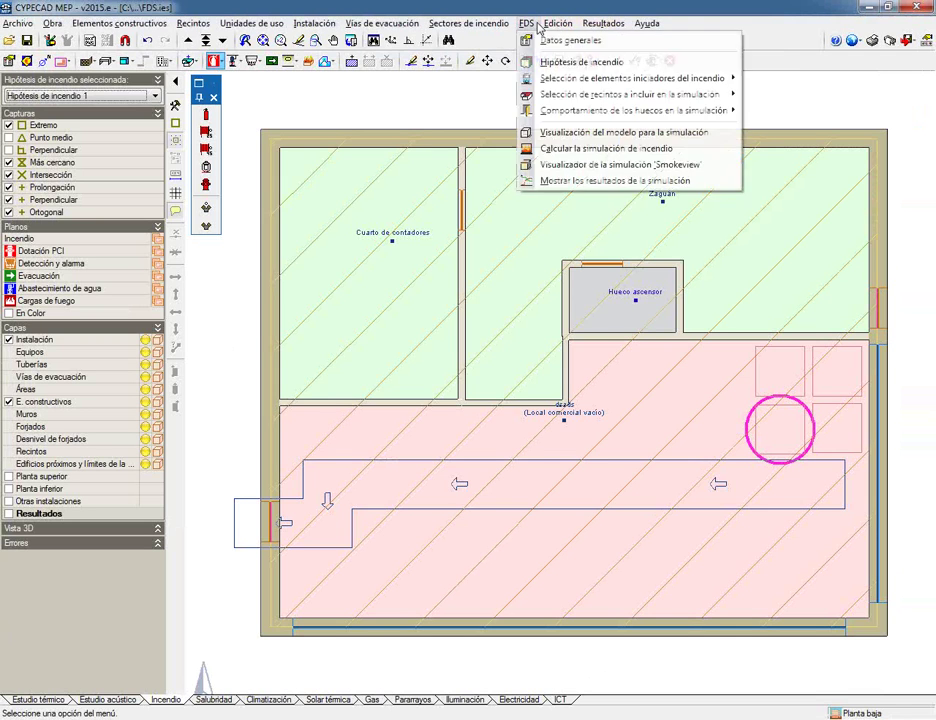
left_click(557, 182)
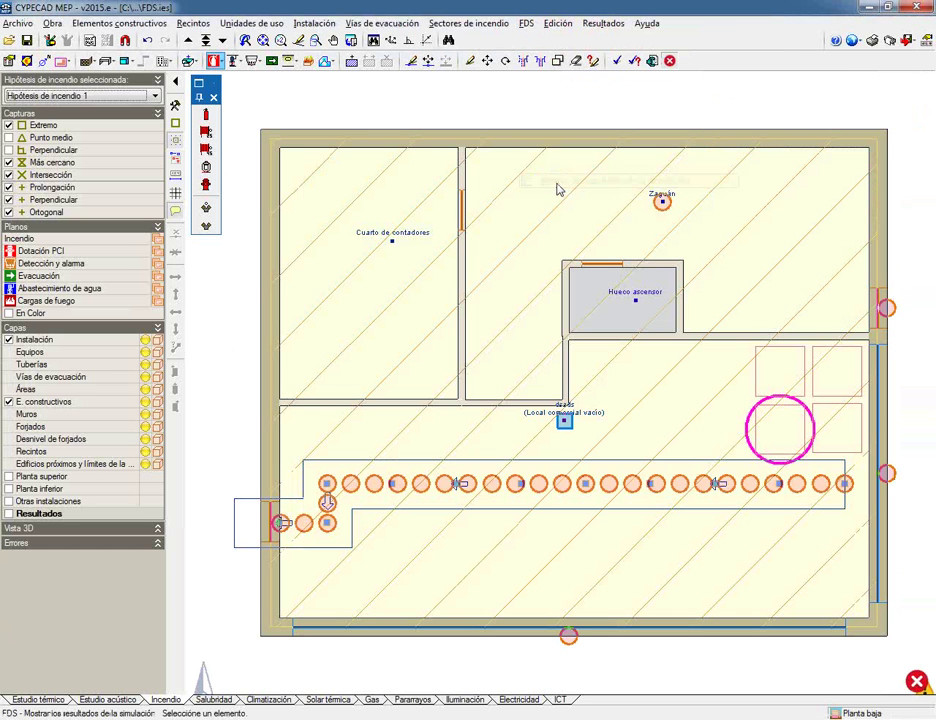
mouse_move(815, 488)
mouse_move(779, 486)
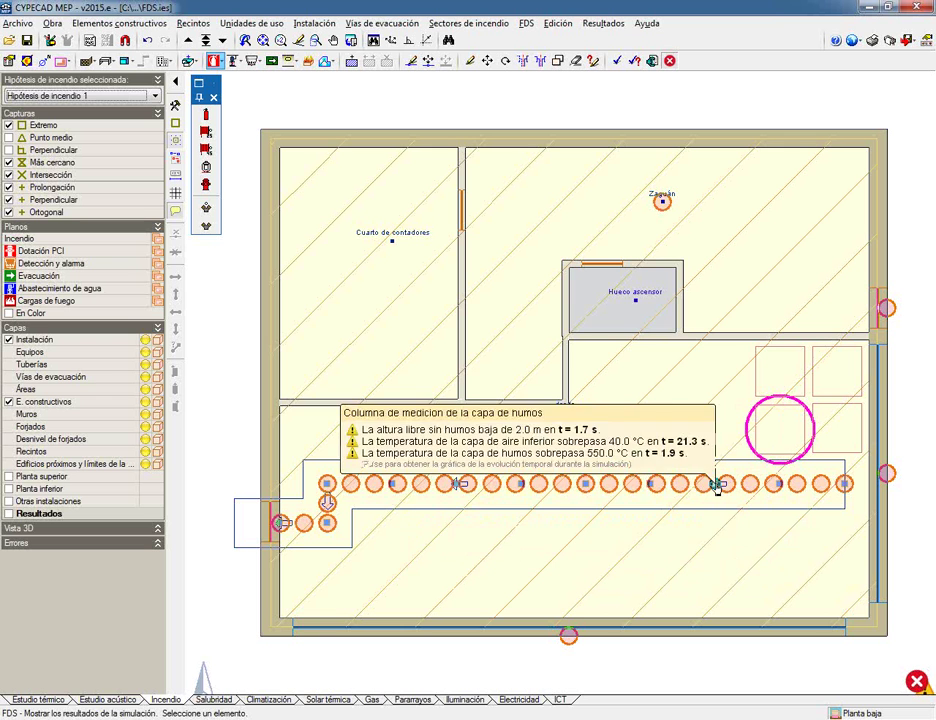
mouse_move(650, 486)
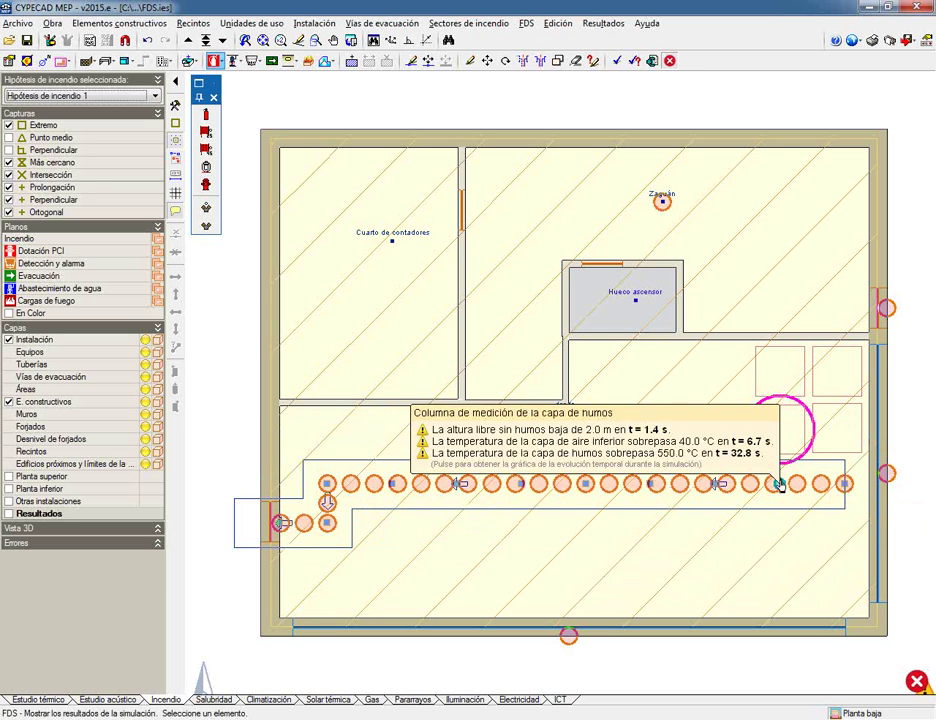
left_click(727, 486)
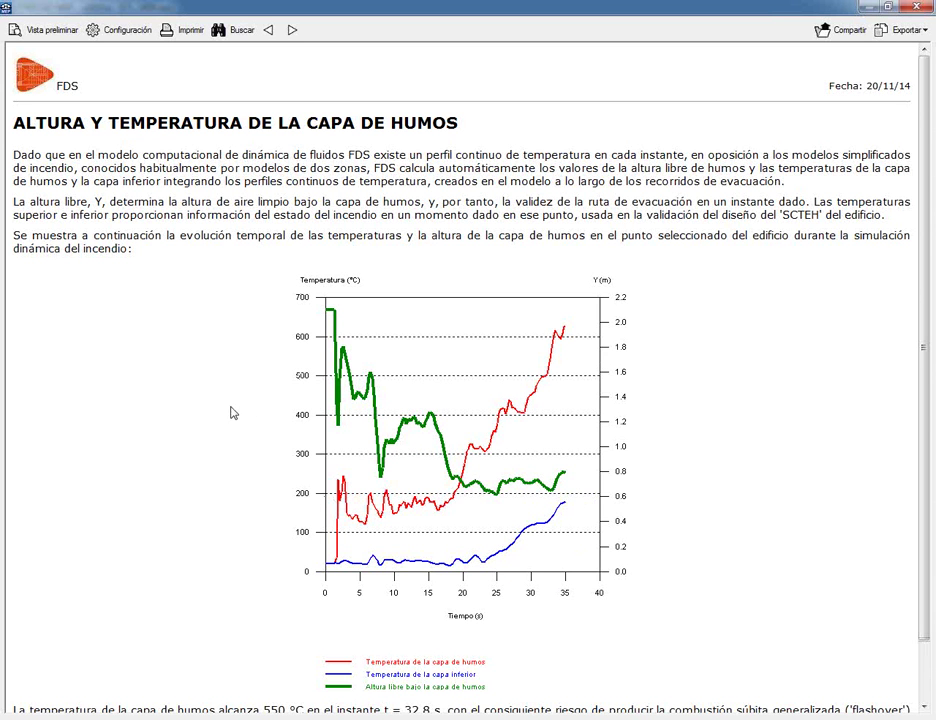
scroll(229, 415, "down", 2)
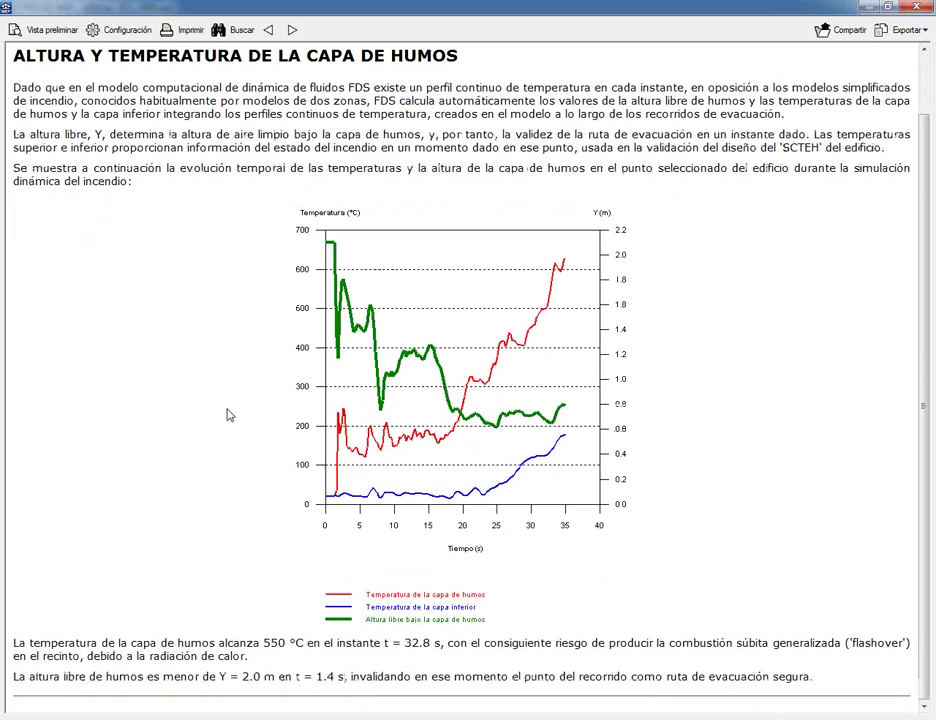
left_click(915, 9)
Read the smoke layer reports for the measuring points midway along the evacuation route and at its last corner before the exit.
mouse_move(520, 488)
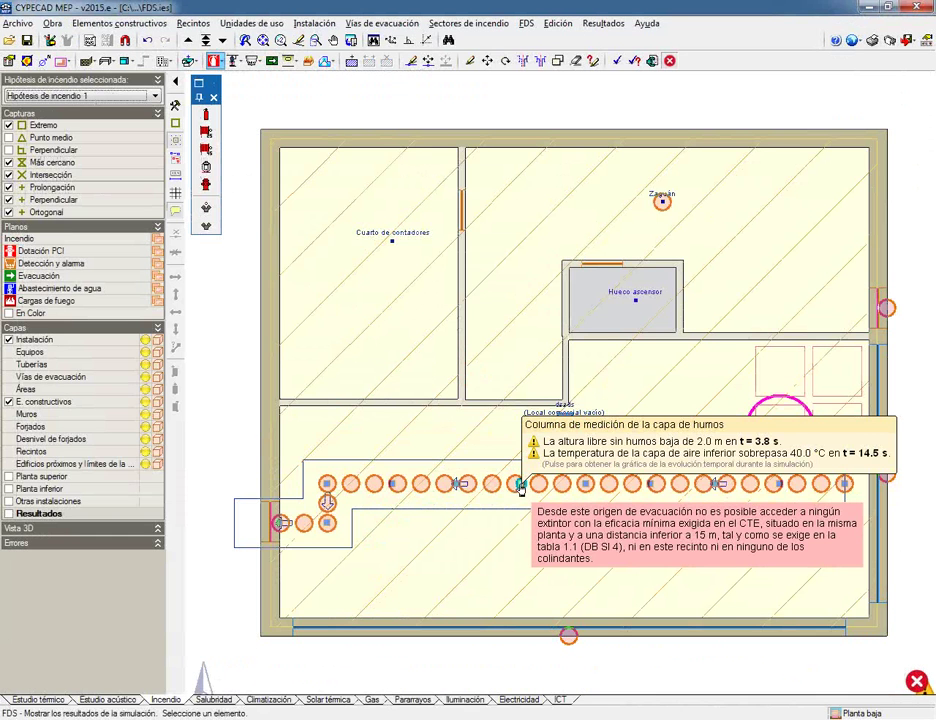
left_click(520, 488)
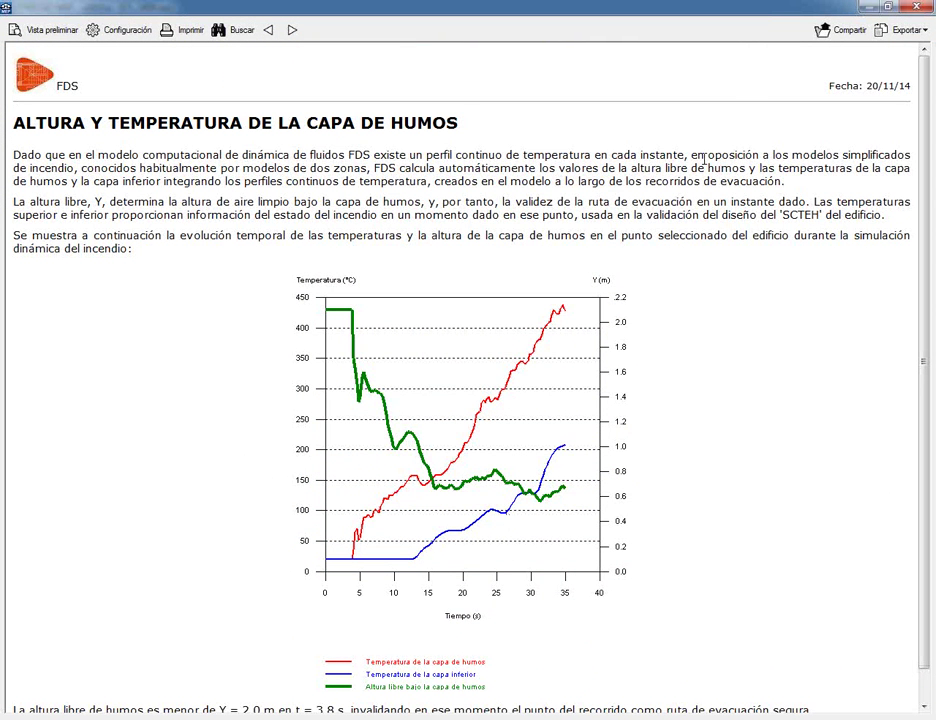
key("Escape")
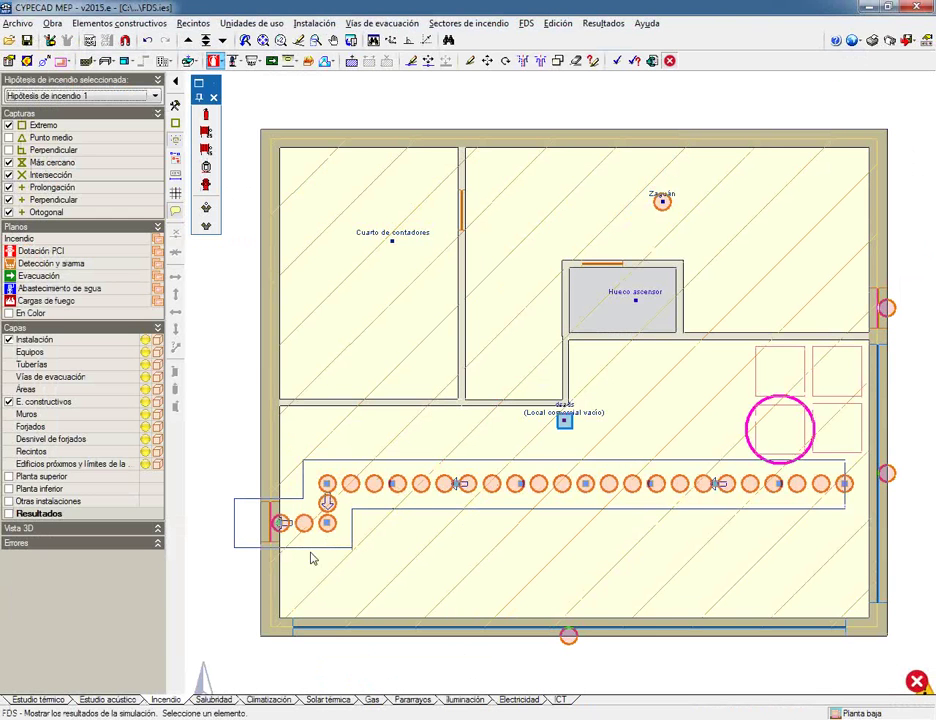
left_click(324, 525)
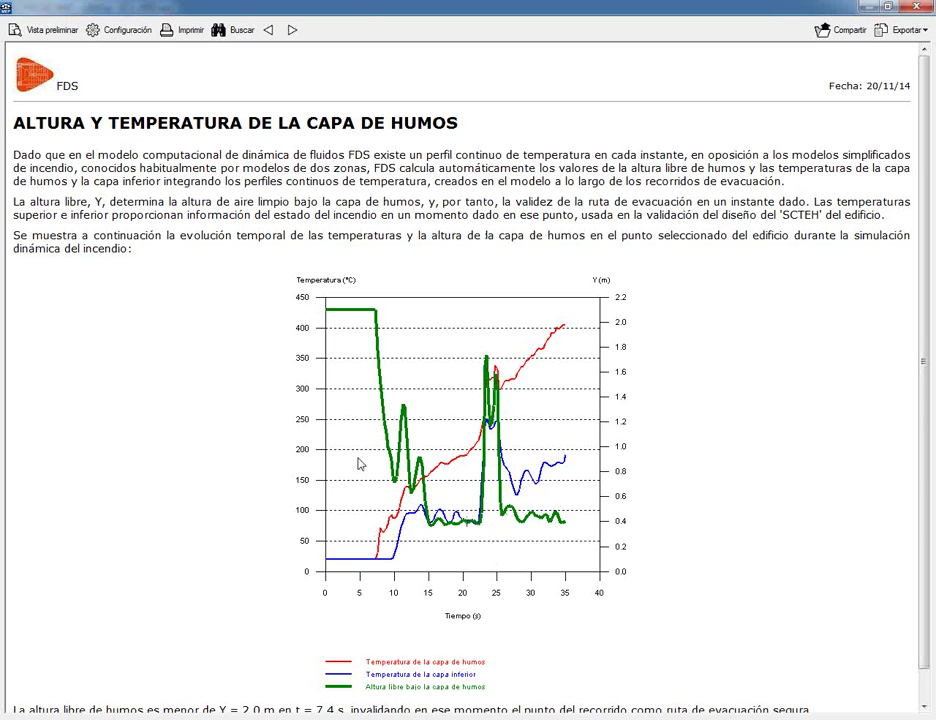
scroll(240, 615, "down", 1)
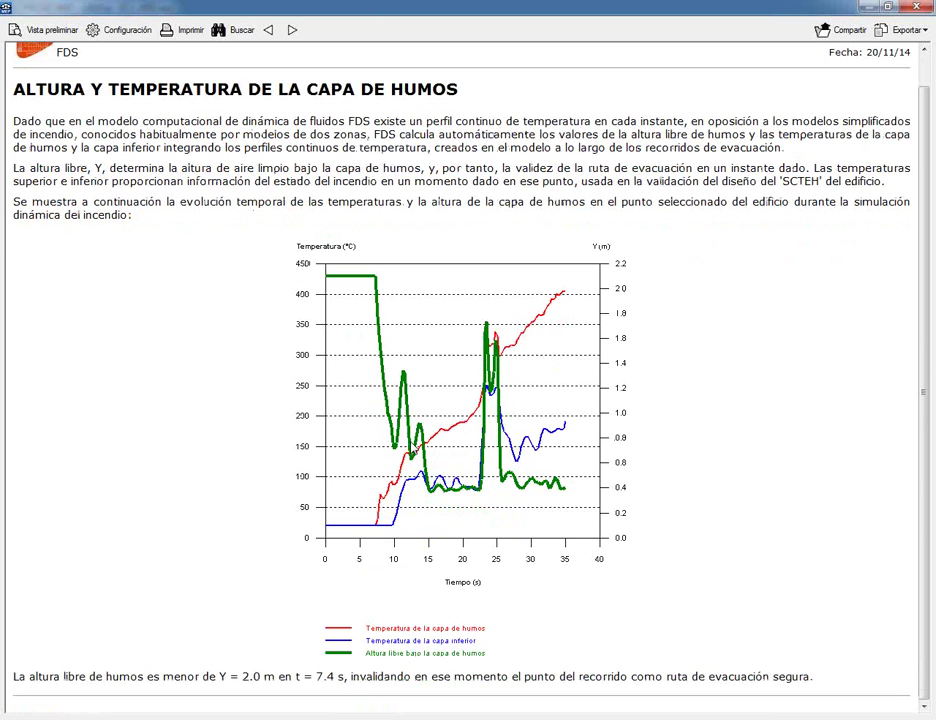
left_click(912, 10)
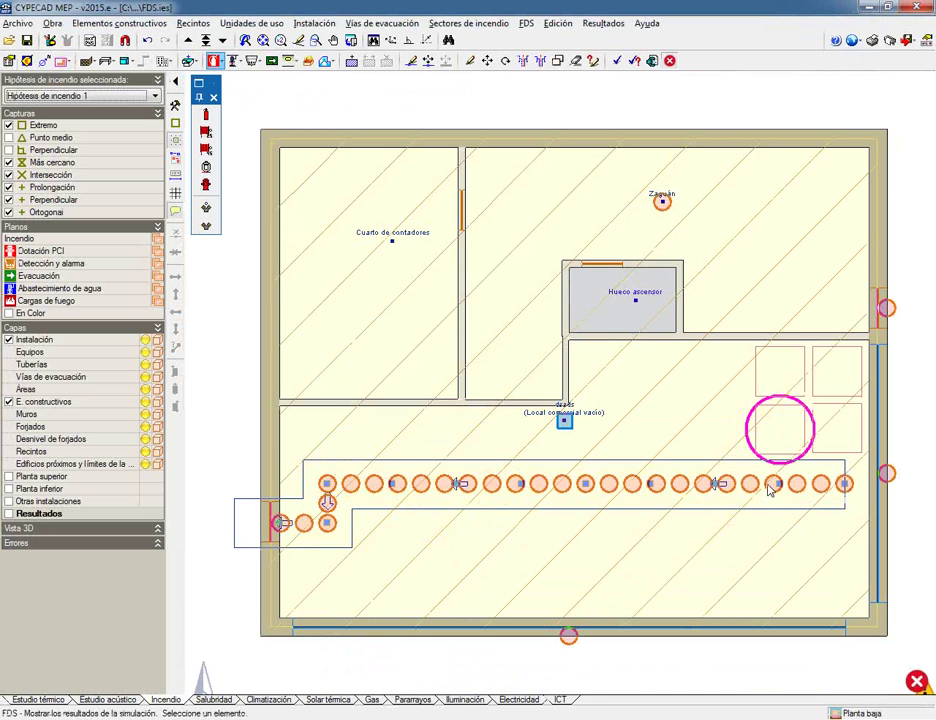
View the smoke layer report for the evacuation route's starting point, check the available export formats, and close it.
left_click(845, 485)
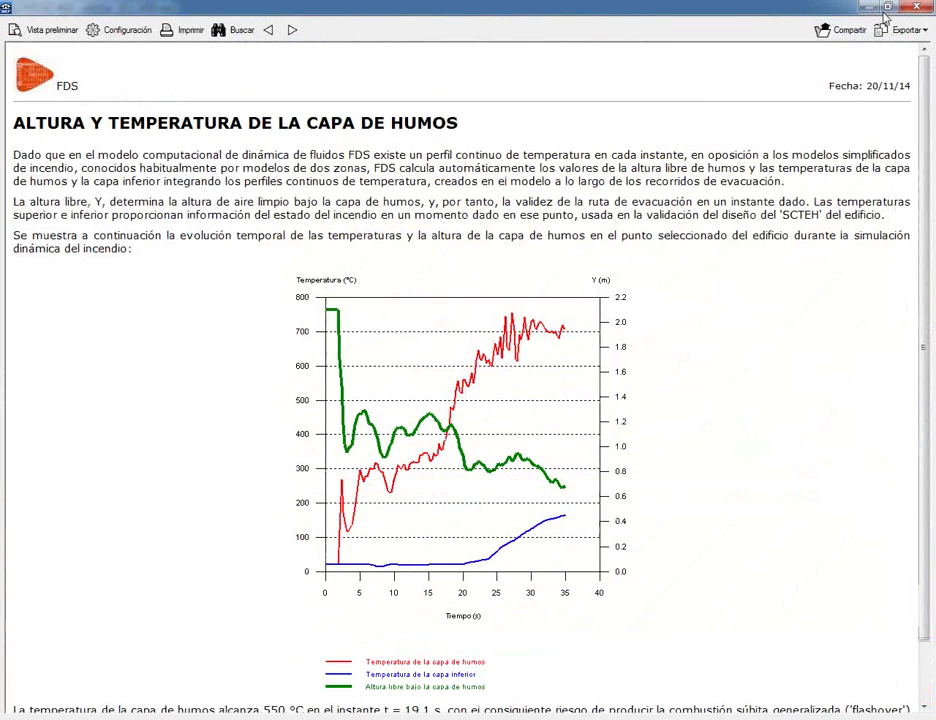
left_click(905, 31)
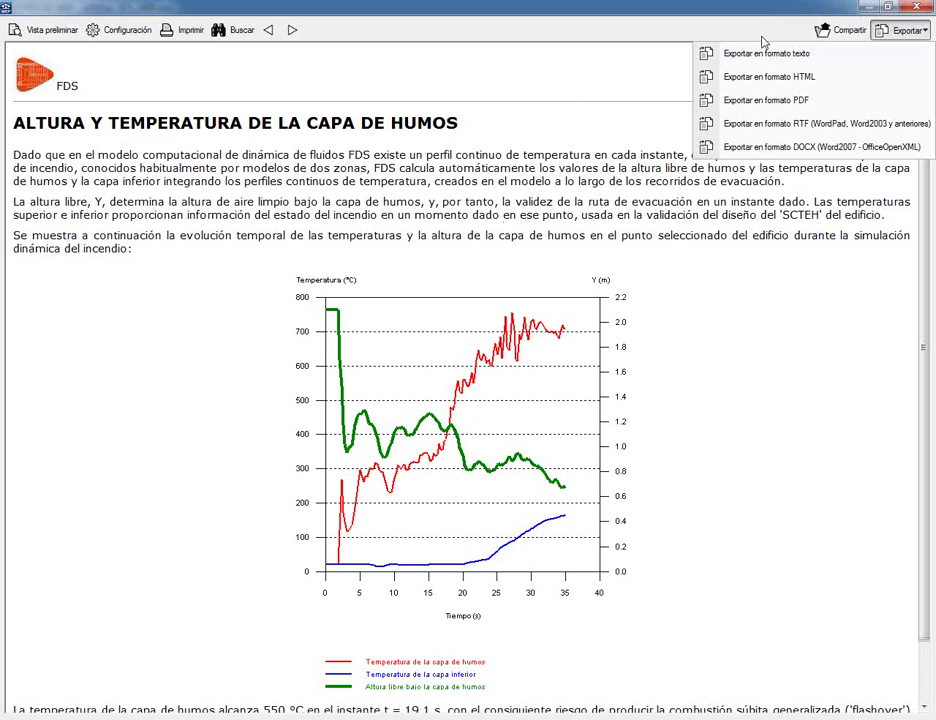
left_click(856, 12)
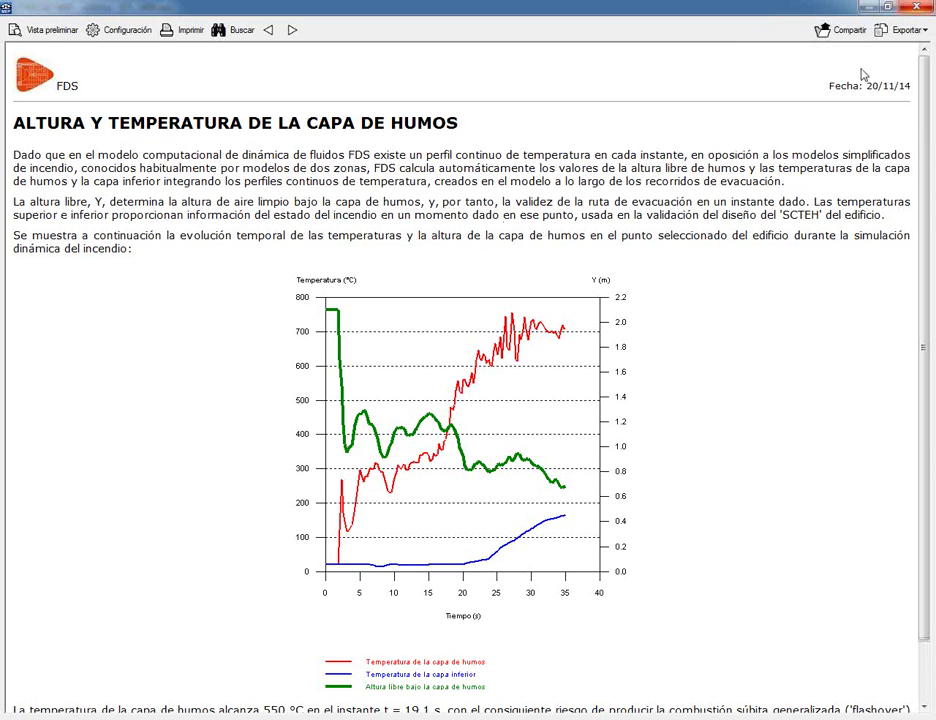
left_click(910, 11)
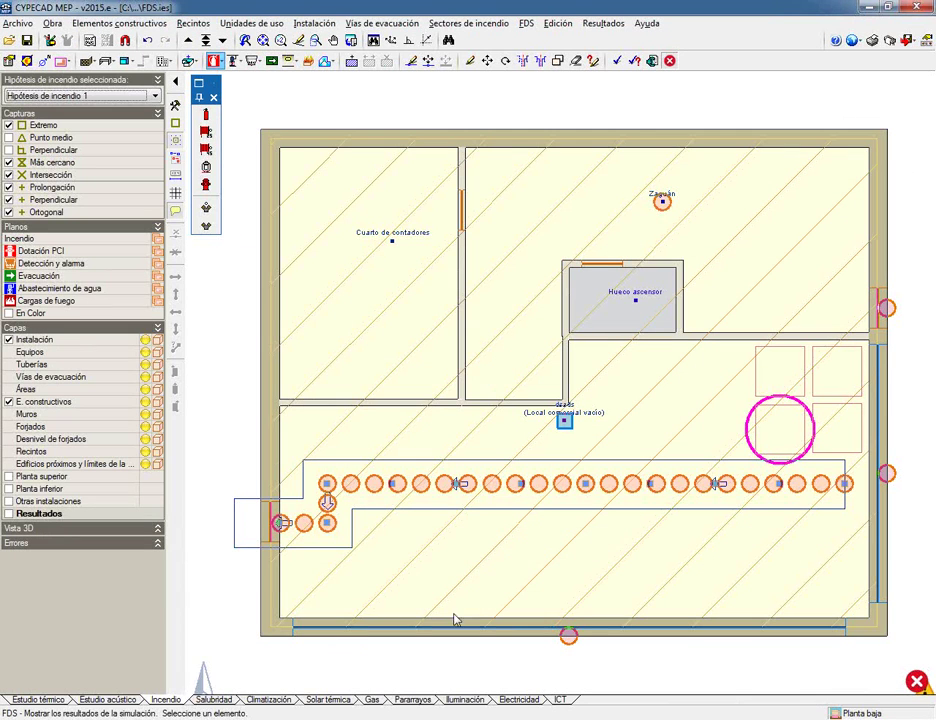
Switch to a new Internet Explorer window and go to youtube.com.
right_click(159, 715)
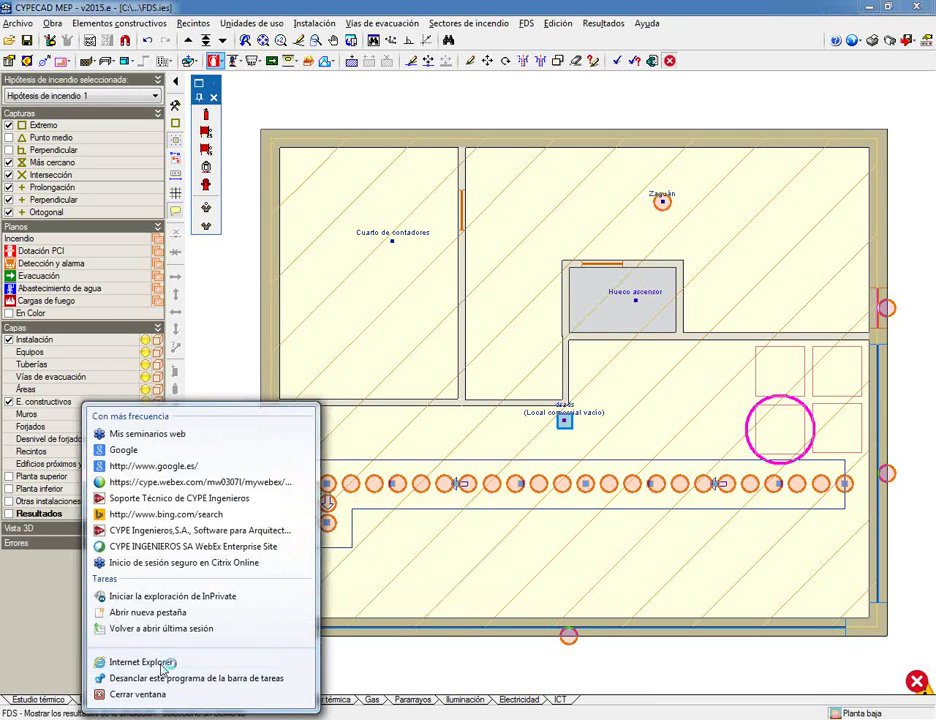
left_click(125, 666)
left_click(278, 30)
type("you")
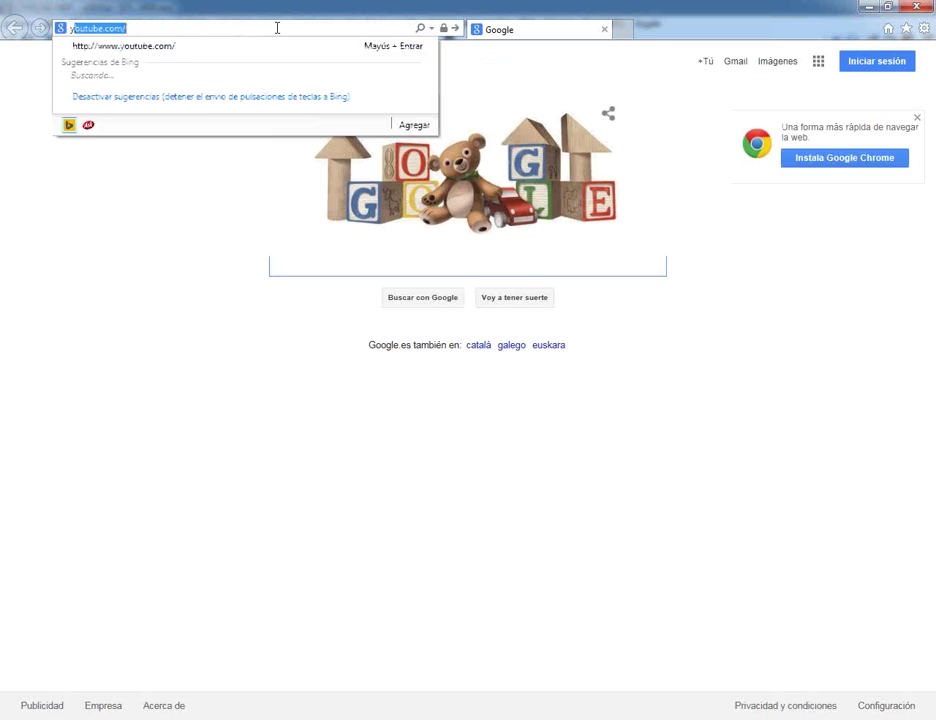
type("tutb")
key("BackSpace")
type("utb")
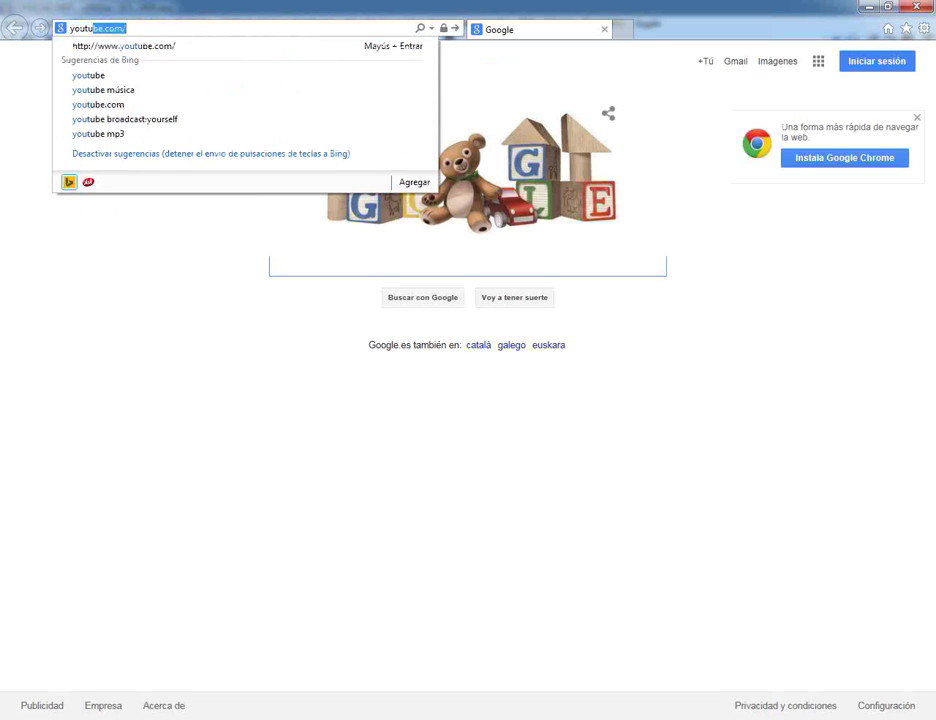
key("BackSpace")
key("BackSpace")
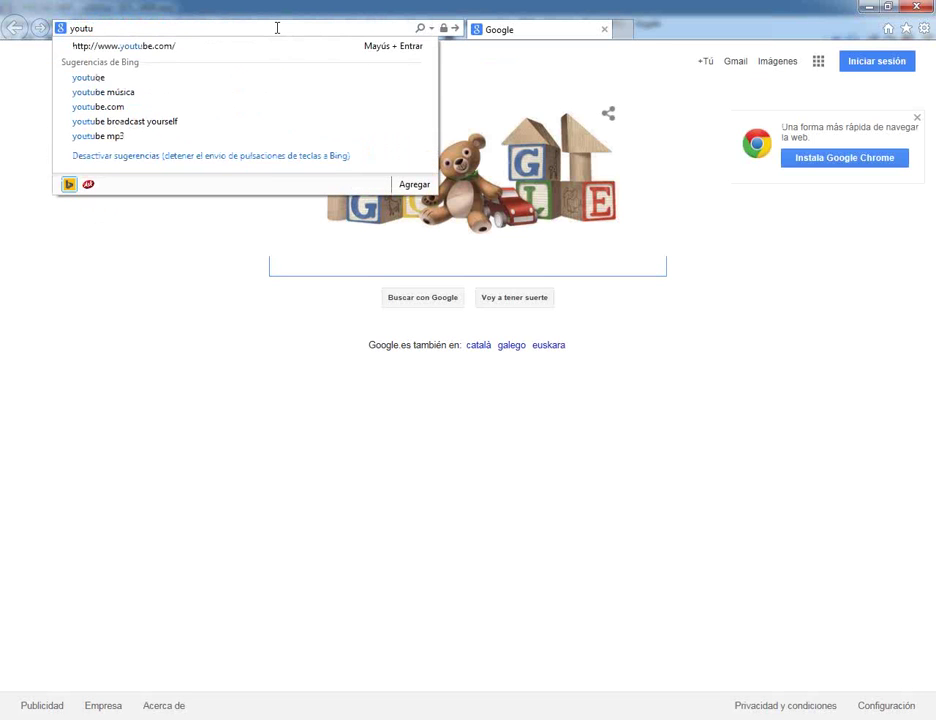
key("shift+Return")
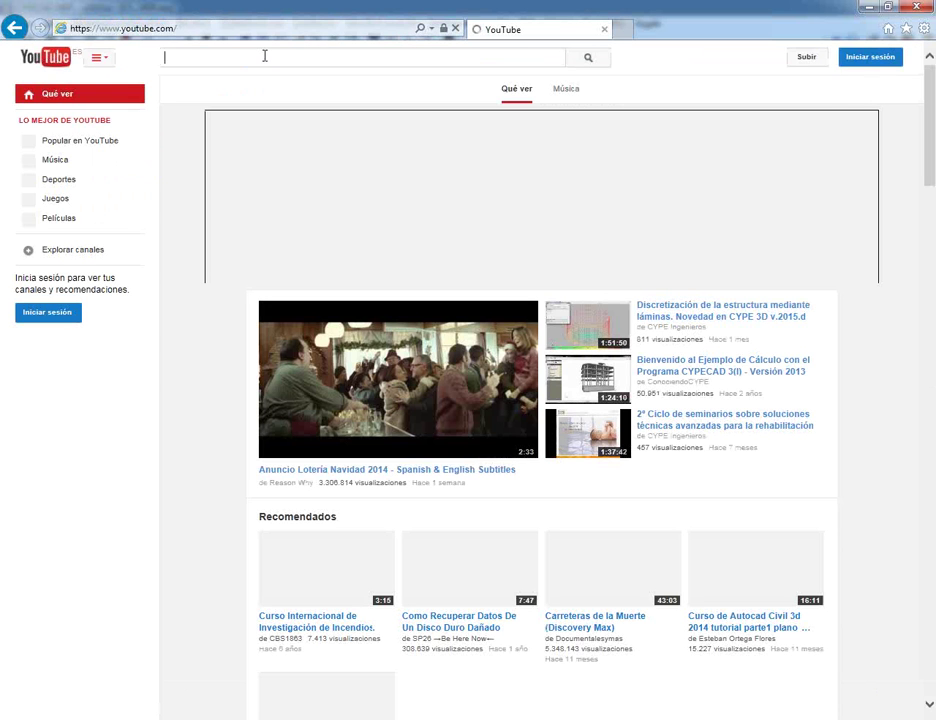
Search YouTube for "cype ingenieros".
left_click(265, 56)
type("cyin")
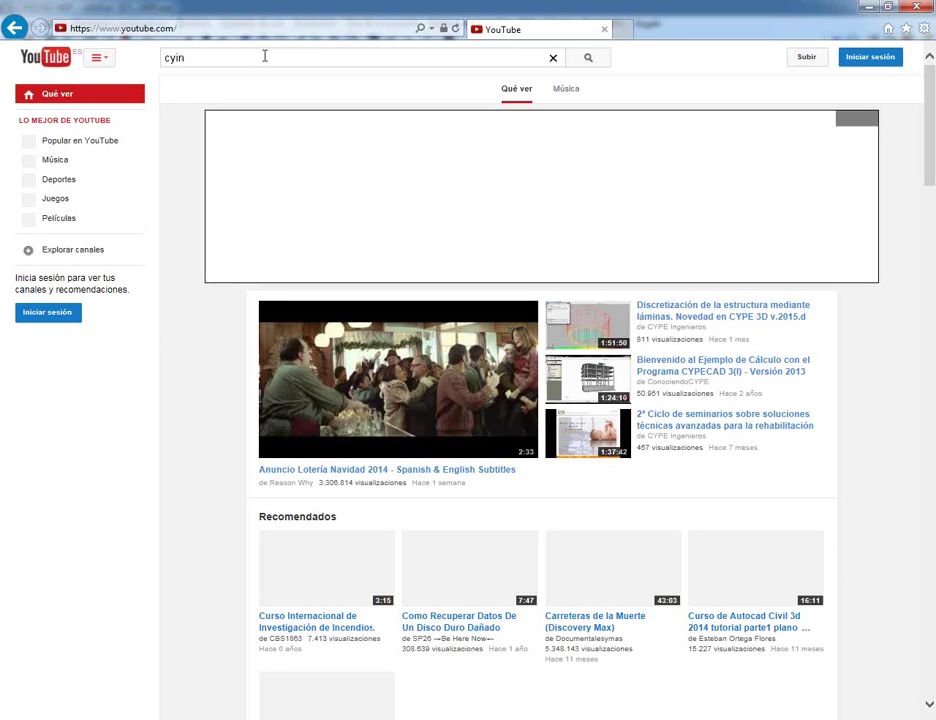
key("BackSpace")
key("BackSpace")
key("BackSpace")
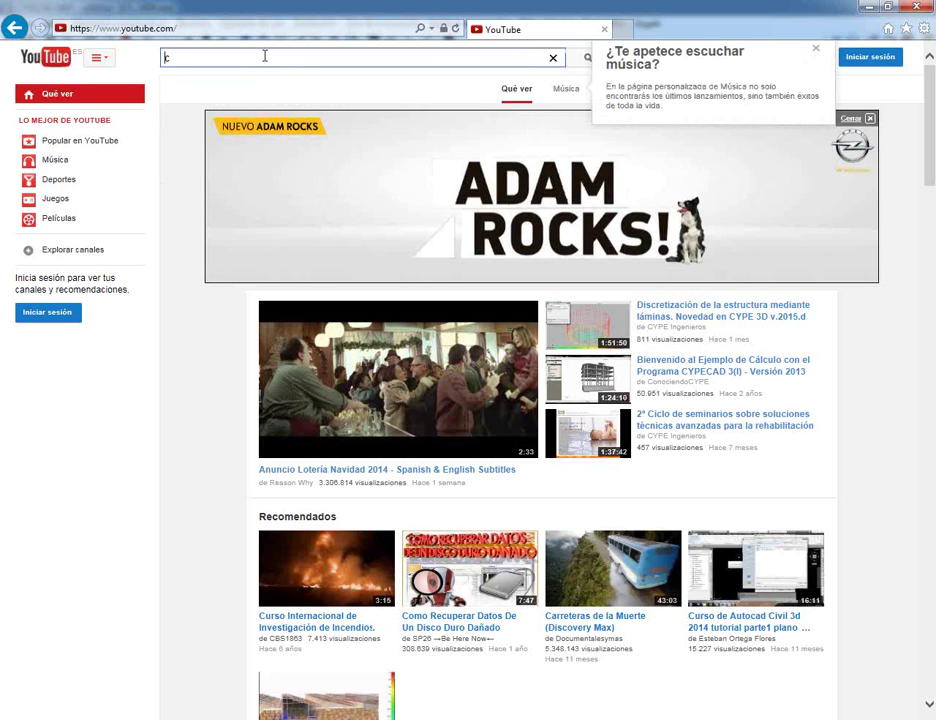
type("ype ingeni")
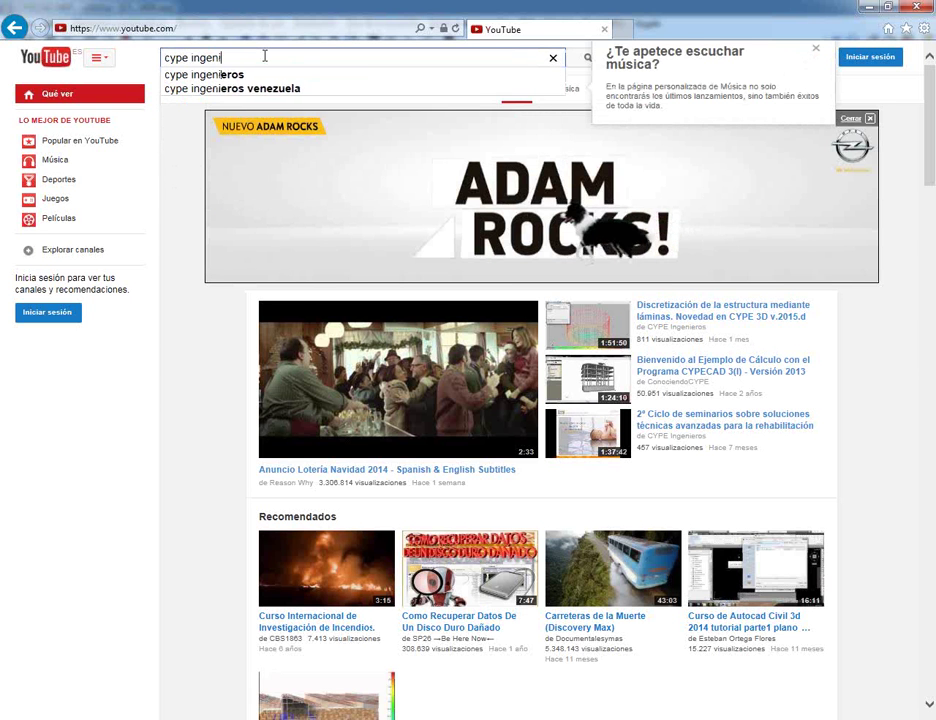
type("eros")
key("Return")
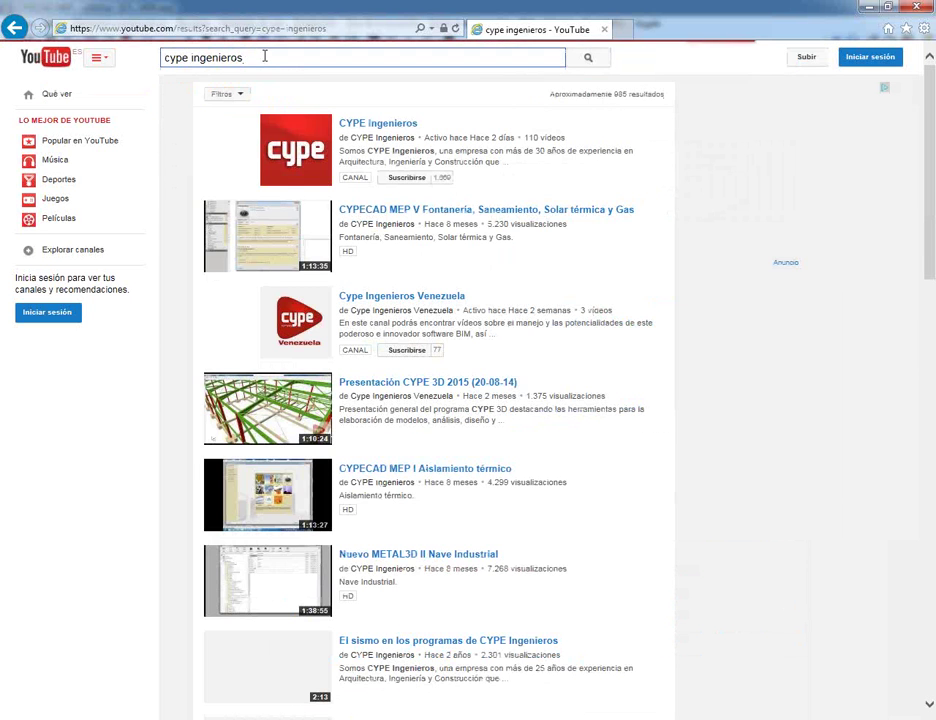
Open the CYPE Ingenieros channel's CYPECAD MEP playlist and look through it for the FDS fire simulation videos.
left_click(385, 141)
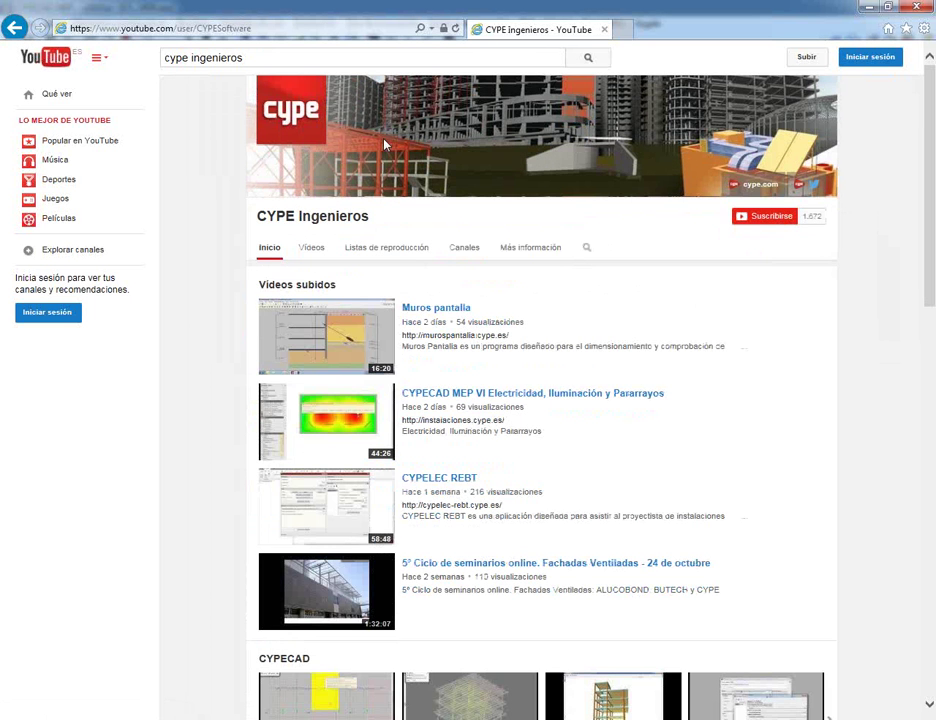
scroll(637, 345, "down", 6)
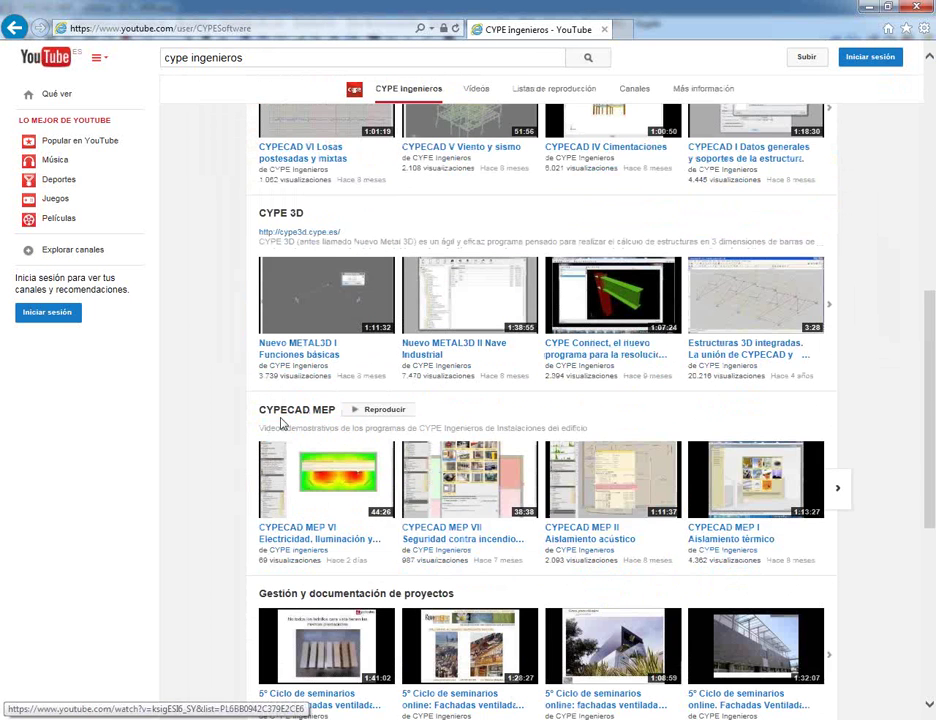
left_click(297, 418)
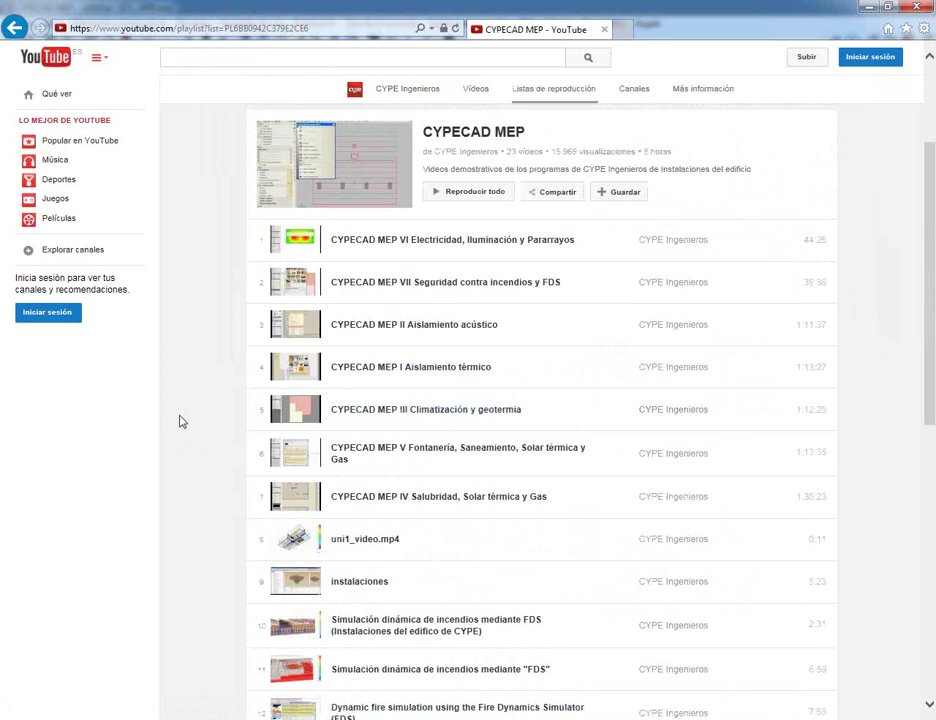
scroll(181, 422, "down", 3)
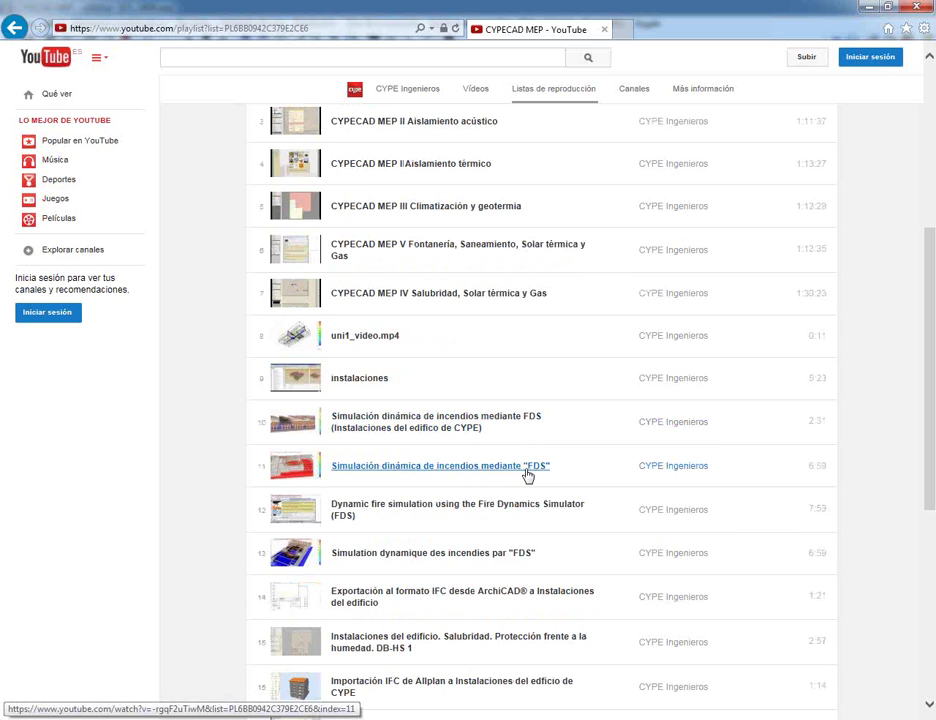
Open soporte.cype.es in a new browser tab and view the technical support contacts by country.
left_click(630, 29)
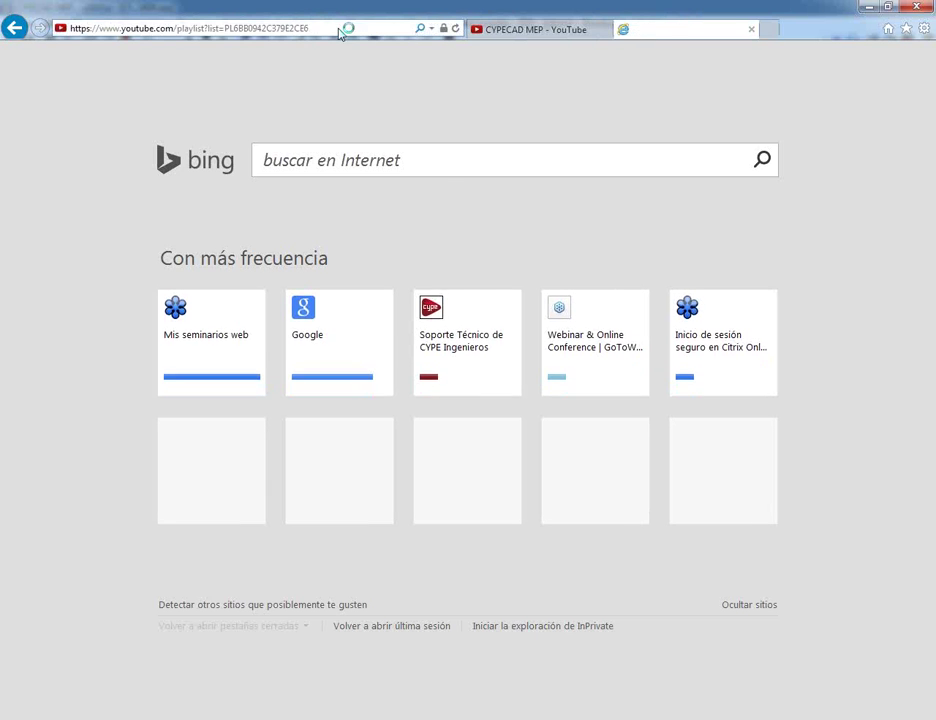
type("soporte")
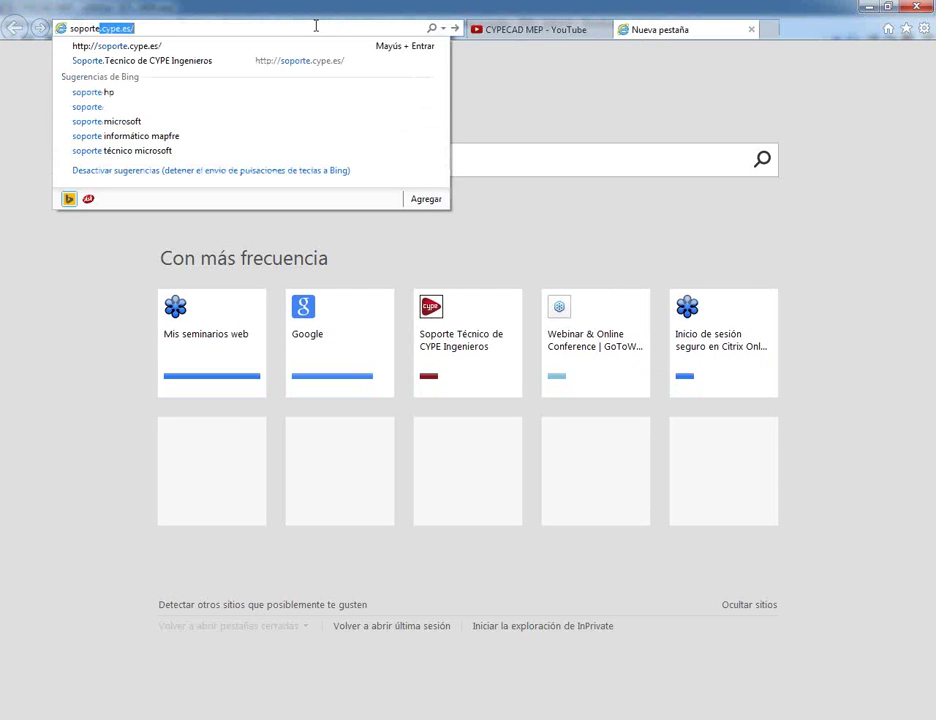
key("Return")
scroll(120, 330, "down", 3)
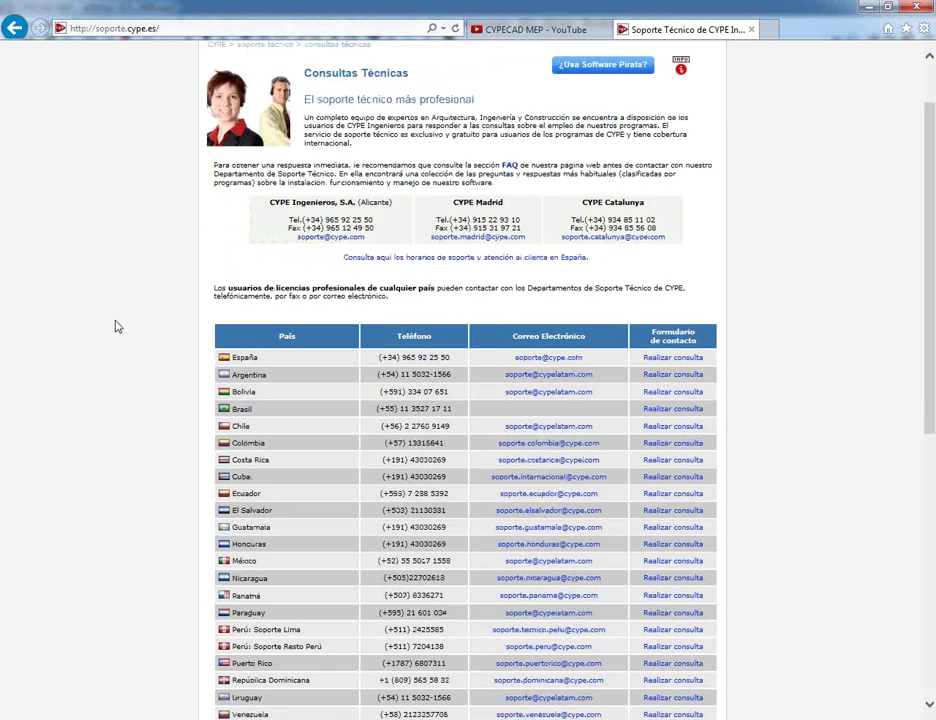